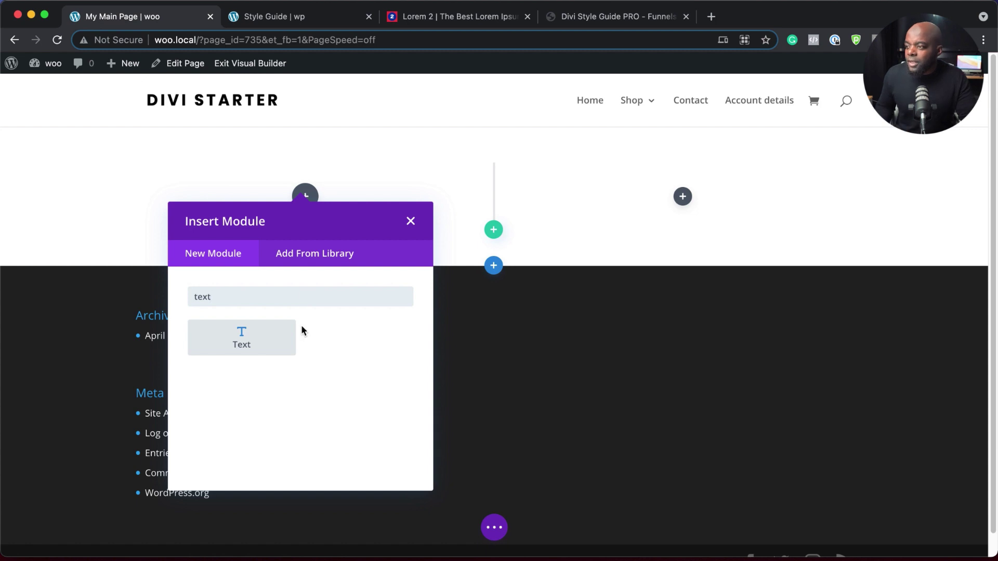
Insert a Text module in the left column and set its body text font to Poppins
{"action": "left_click", "coordinate": [258, 343]}
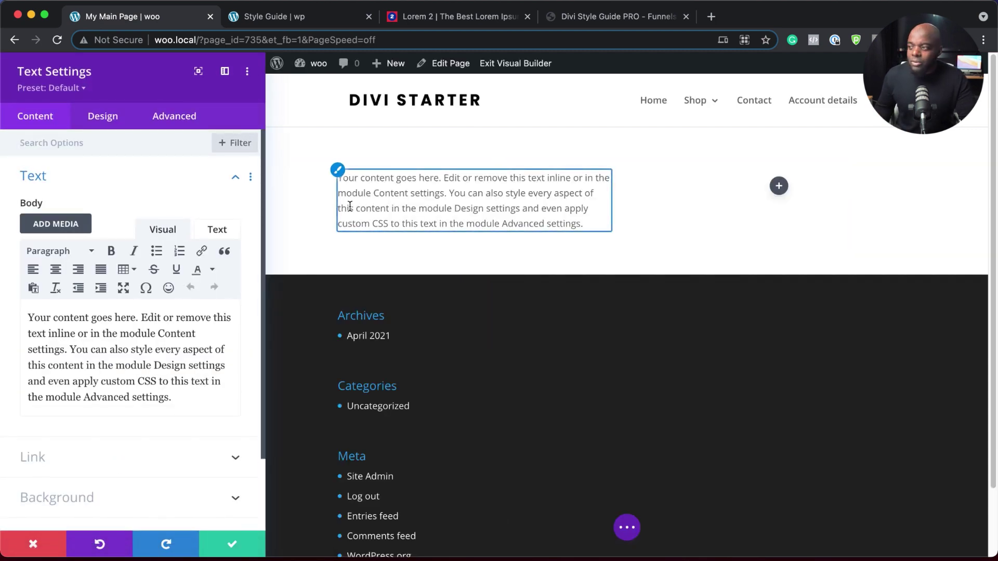
{"action": "left_click", "coordinate": [109, 122]}
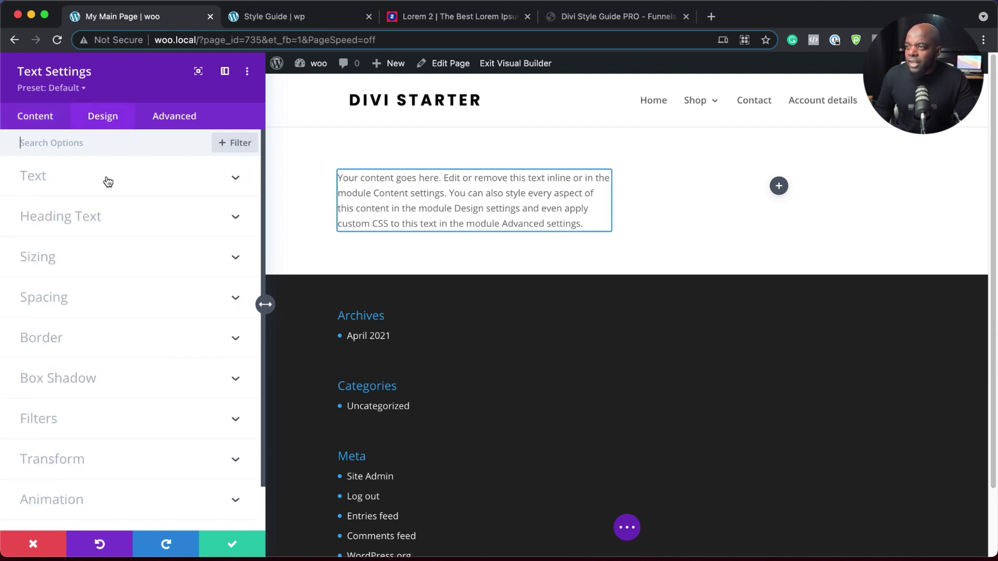
{"action": "left_click", "coordinate": [90, 178]}
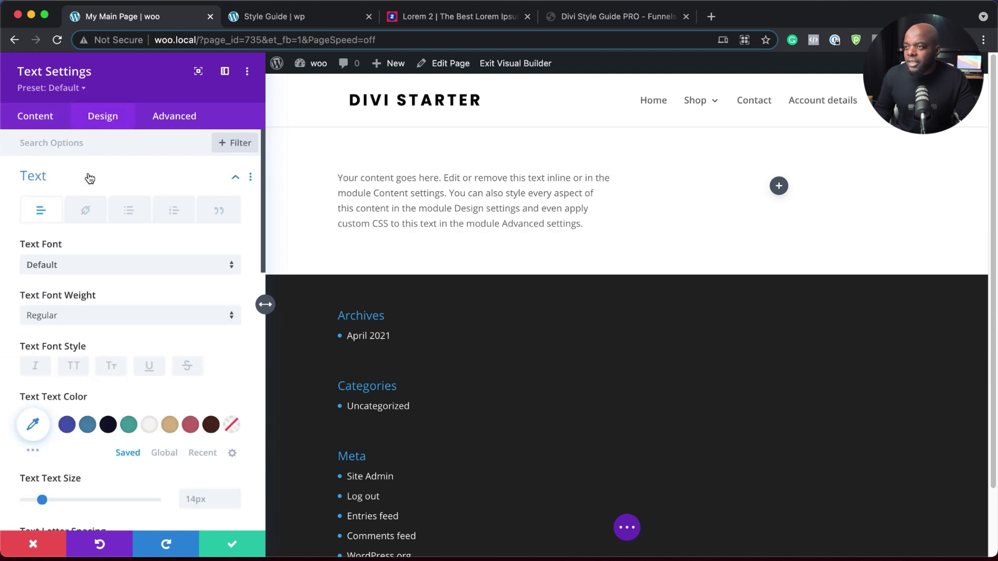
{"action": "left_click", "coordinate": [102, 266]}
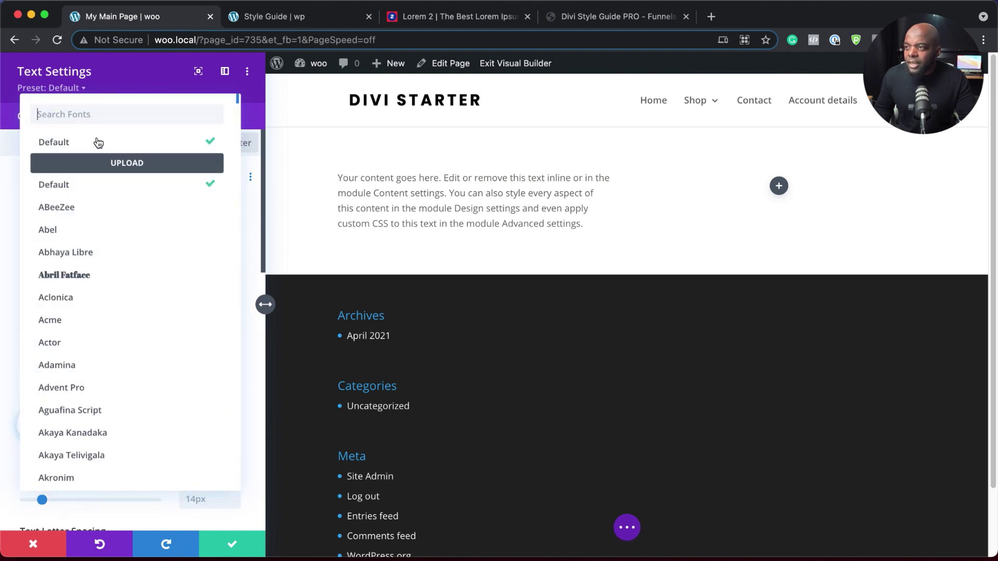
{"action": "left_click", "coordinate": [116, 121]}
{"action": "type", "text": "popp"}
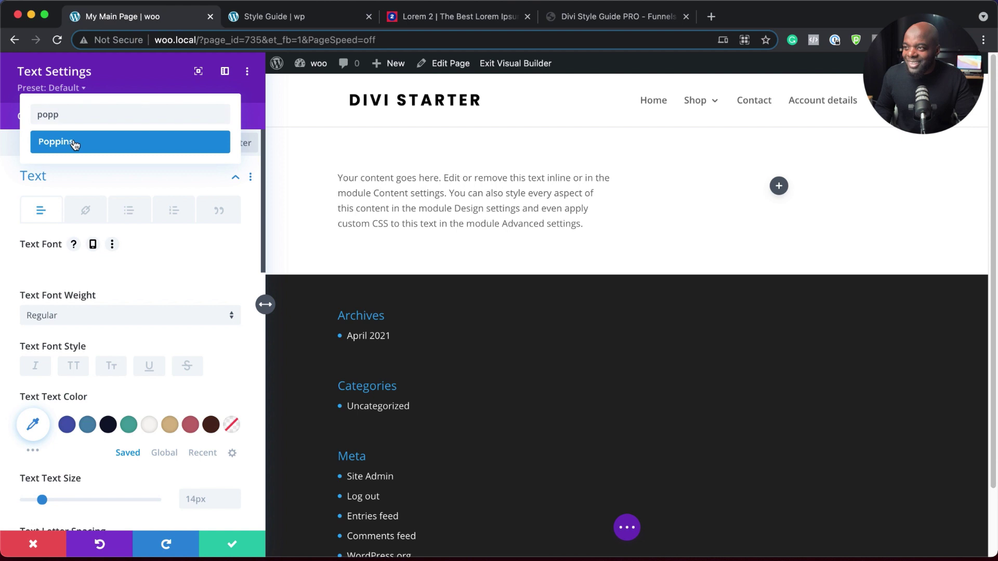
{"action": "left_click", "coordinate": [75, 145]}
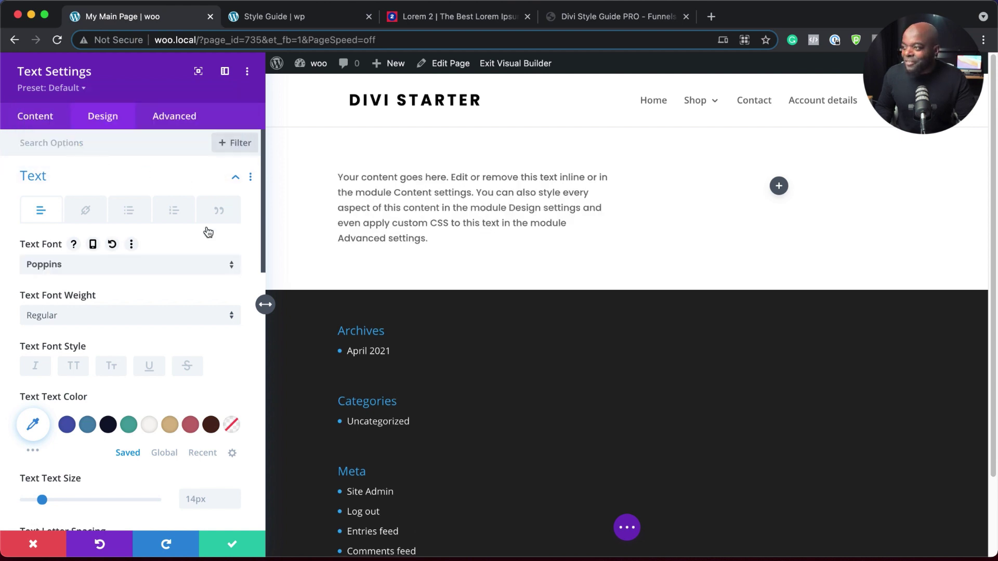
Color the module's body text with the saved blue #4357ad and save the module
{"action": "scroll", "coordinate": [194, 401], "scroll_direction": "down", "scroll_amount": 1}
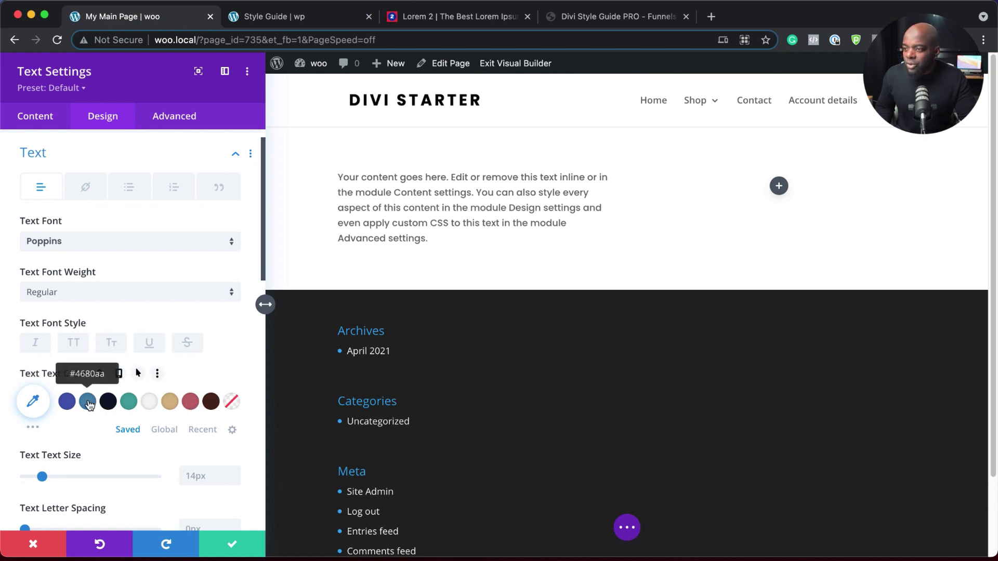
{"action": "left_click", "coordinate": [71, 404]}
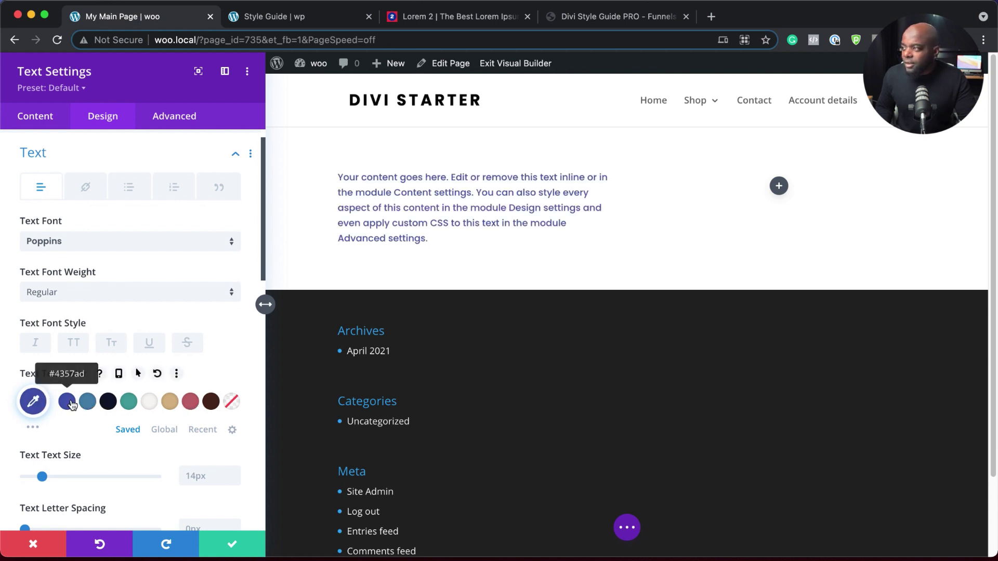
{"action": "left_click", "coordinate": [231, 546]}
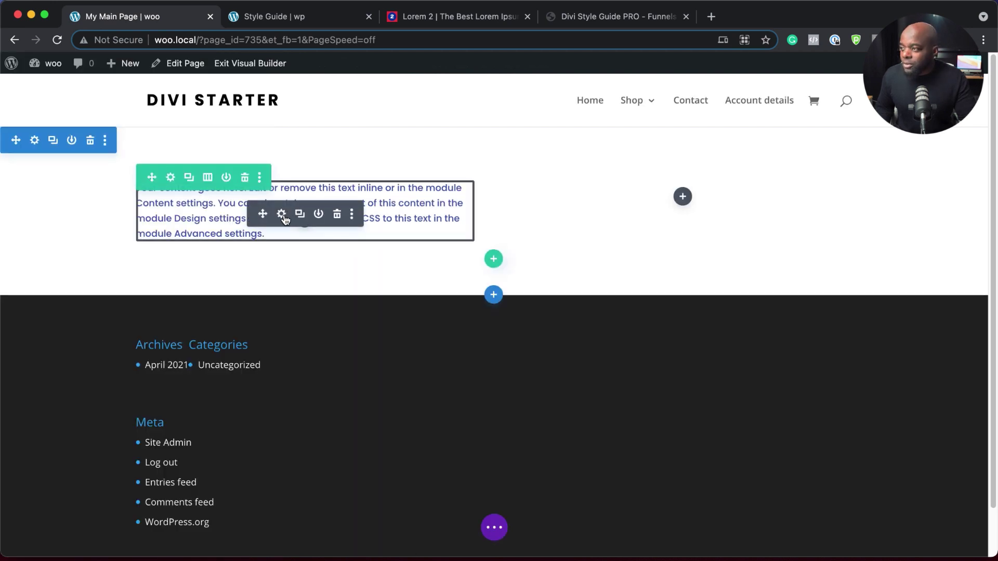
{"action": "left_click", "coordinate": [283, 216]}
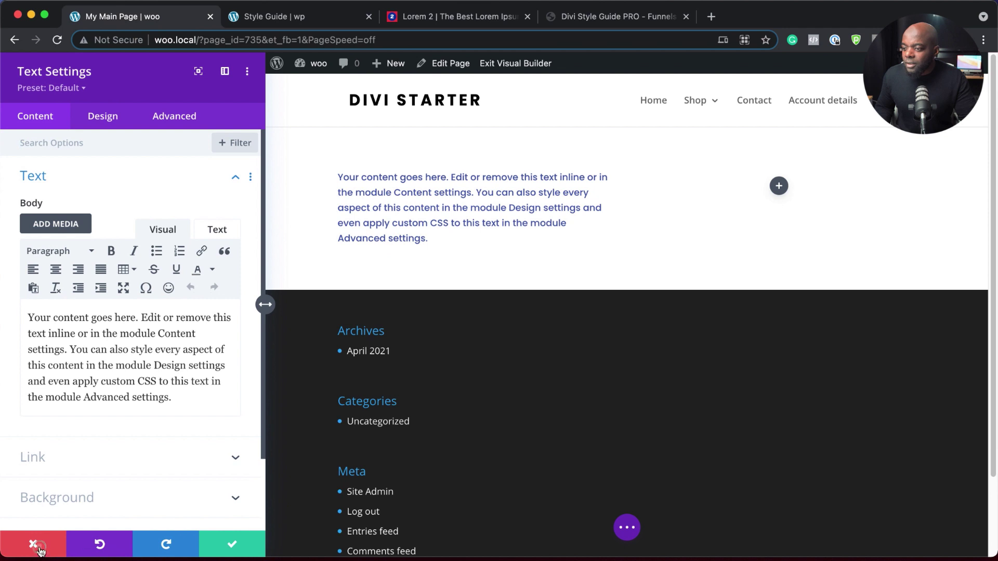
{"action": "left_click", "coordinate": [37, 546]}
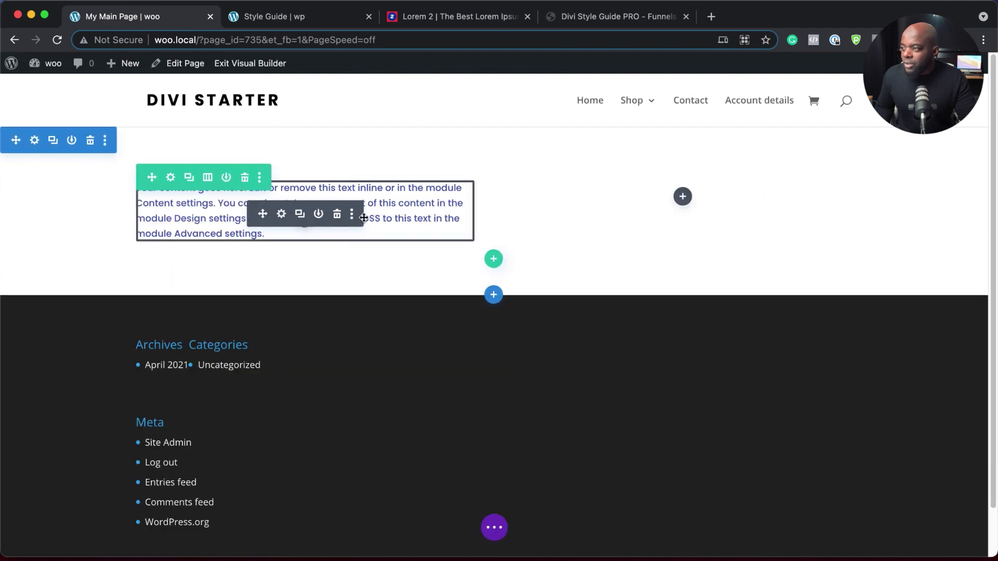
{"action": "scroll", "coordinate": [364, 218], "scroll_direction": "down", "scroll_amount": 1}
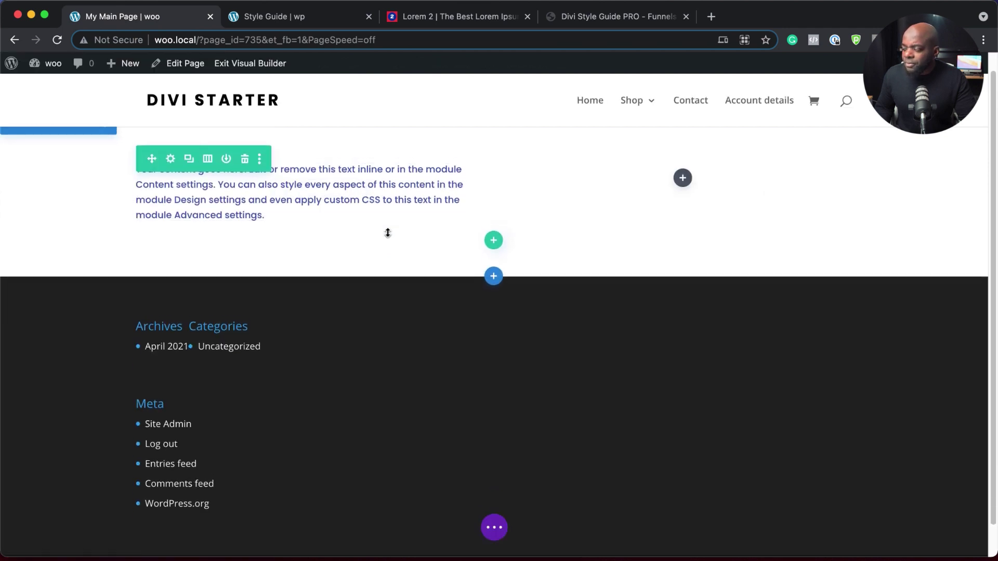
{"action": "scroll", "coordinate": [388, 229], "scroll_direction": "up", "scroll_amount": 1}
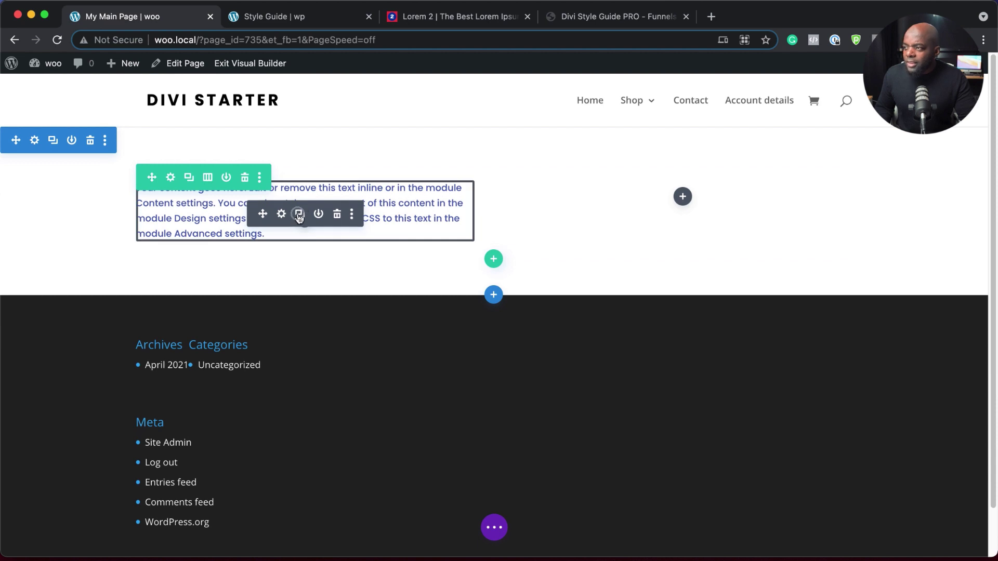
Duplicate the text module and replace the body of the upper copy with "Heading"
{"action": "left_click", "coordinate": [298, 215]}
{"action": "left_click", "coordinate": [281, 214]}
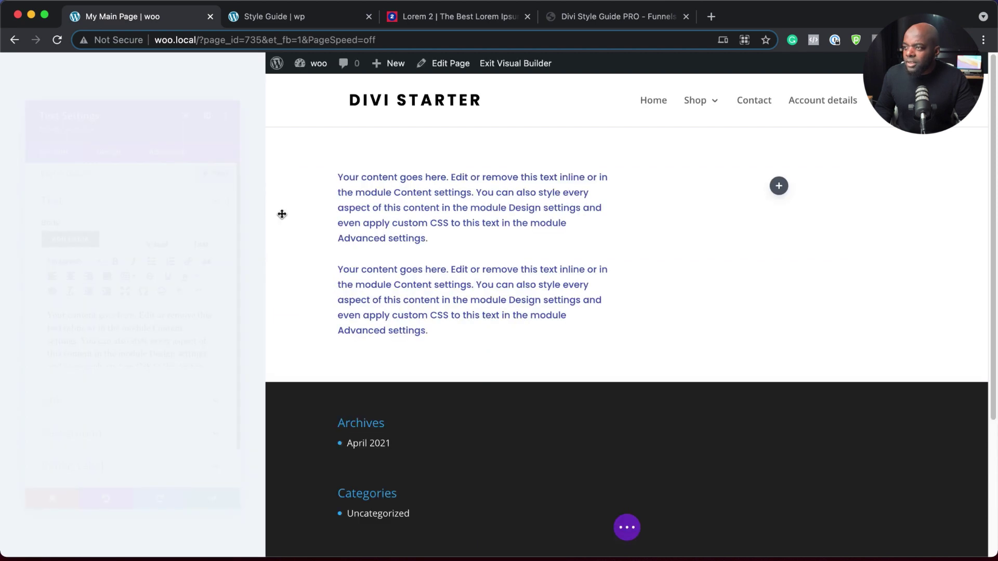
{"action": "left_click_drag", "start_coordinate": [182, 400], "coordinate": [38, 308]}
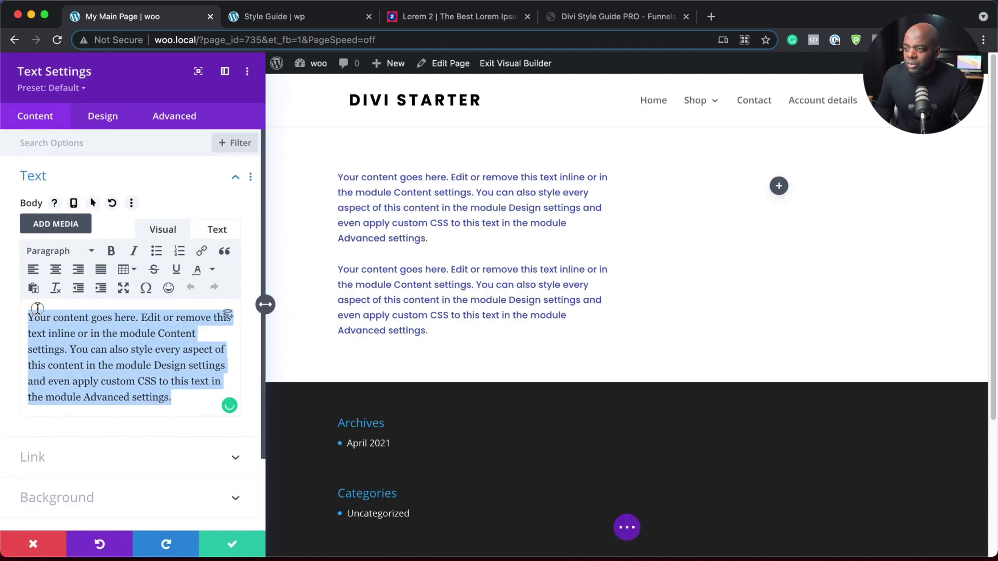
{"action": "type", "text": "Head"}
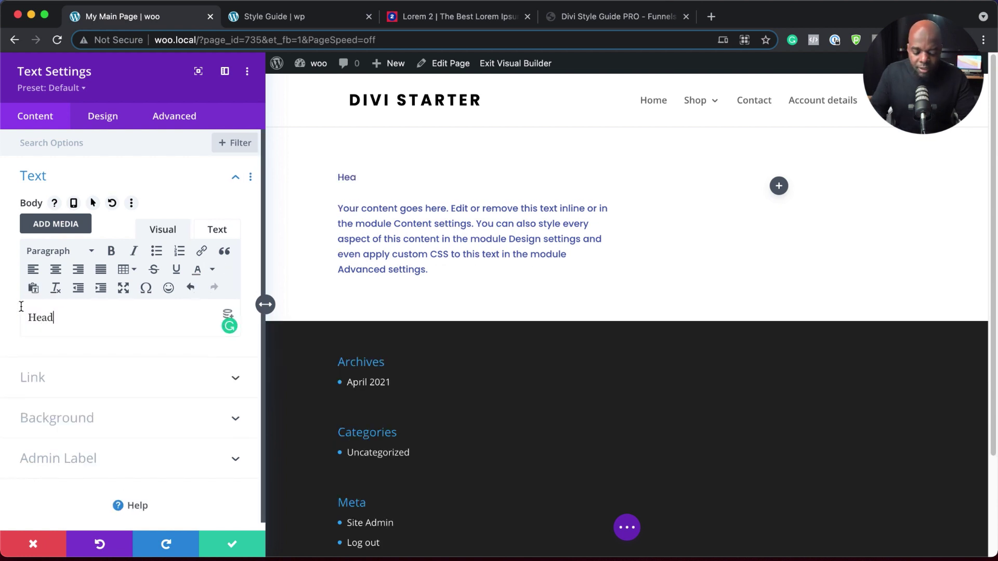
{"action": "type", "text": "ing"}
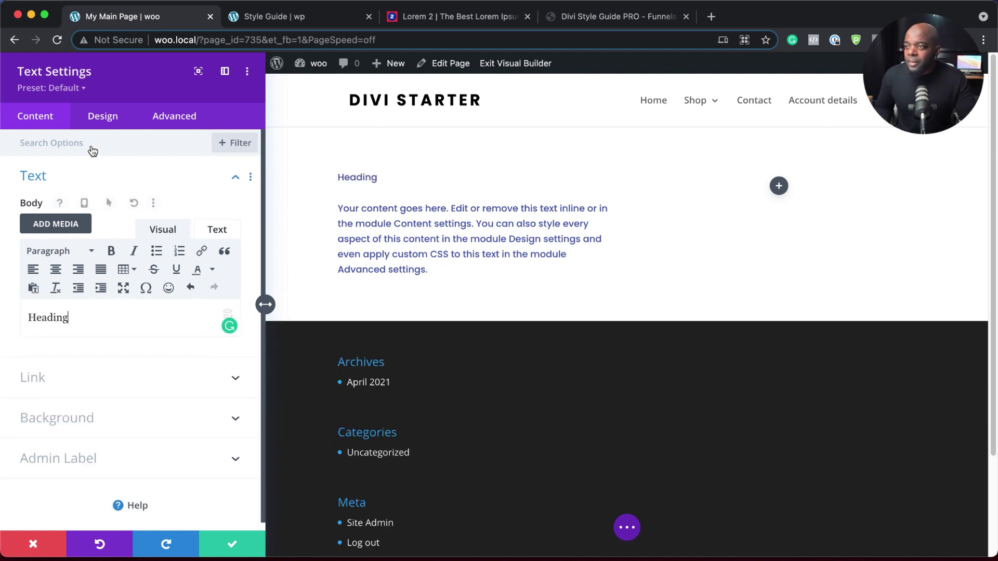
Format the word "Heading" in the upper text module as Heading 1
{"action": "left_click_drag", "start_coordinate": [71, 317], "coordinate": [10, 315]}
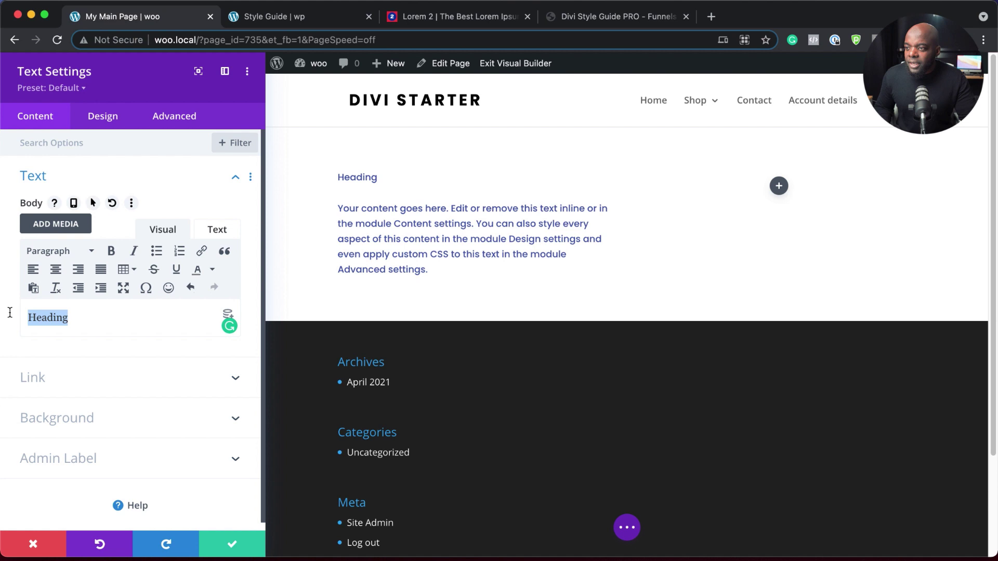
{"action": "left_click", "coordinate": [52, 251]}
{"action": "left_click", "coordinate": [86, 301]}
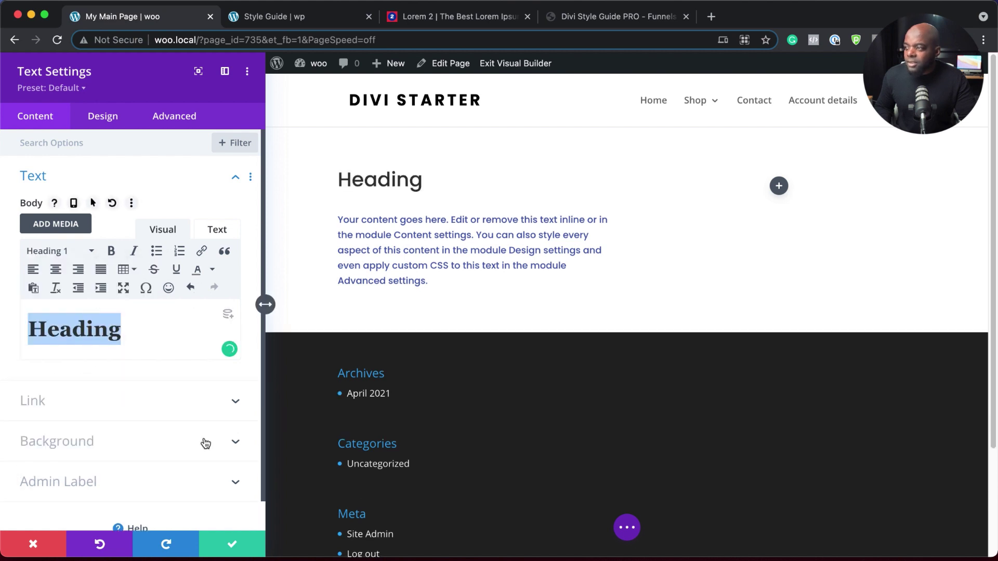
Set the H1 heading font of the upper text module to Poppins
{"action": "left_click", "coordinate": [110, 119]}
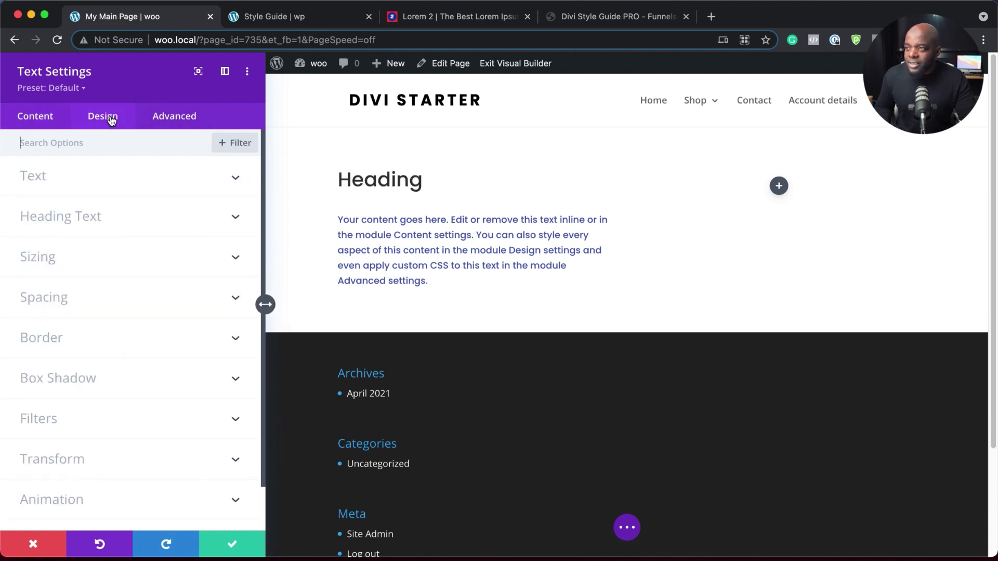
{"action": "left_click", "coordinate": [62, 216]}
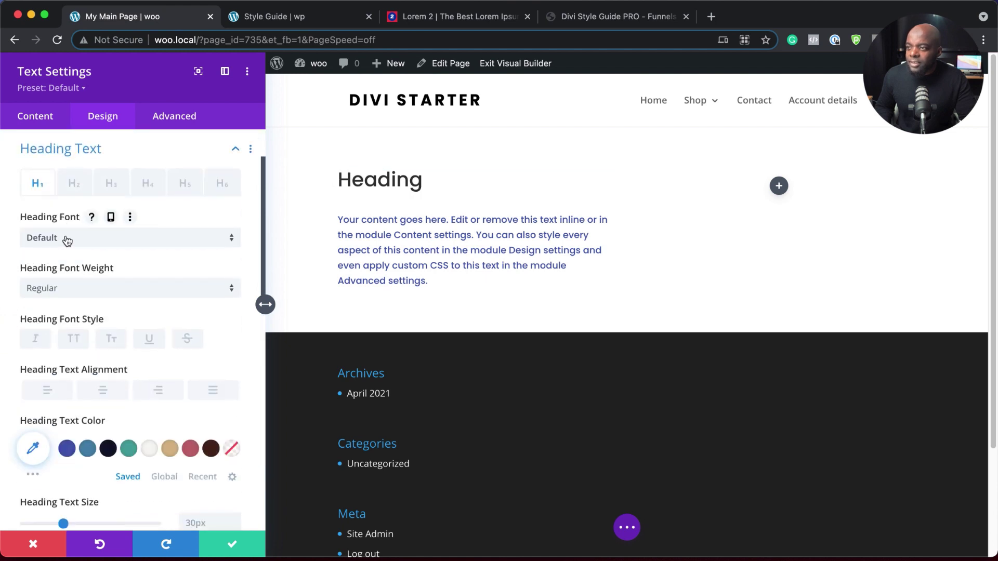
{"action": "left_click", "coordinate": [74, 241]}
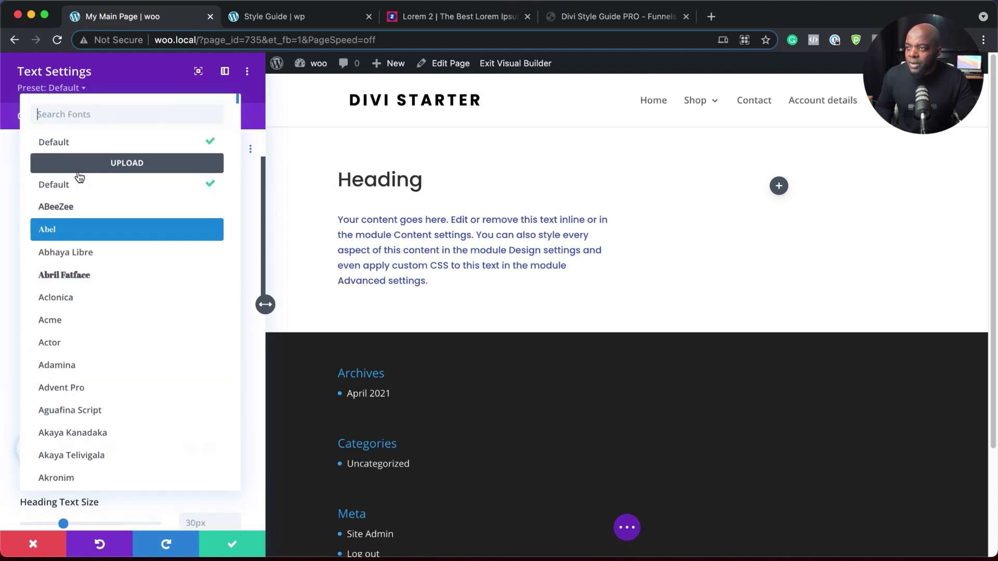
{"action": "type", "text": "popp"}
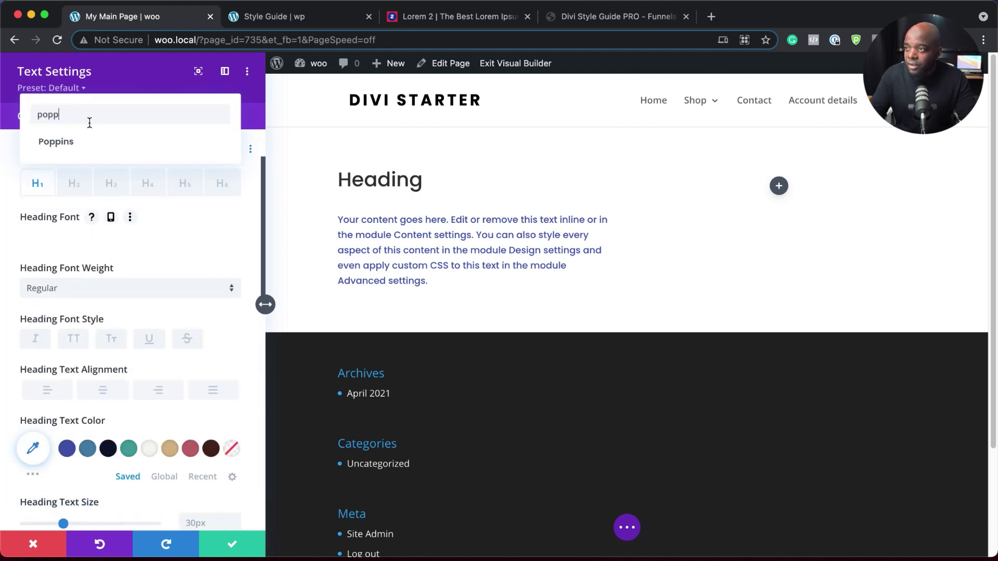
{"action": "left_click", "coordinate": [86, 142]}
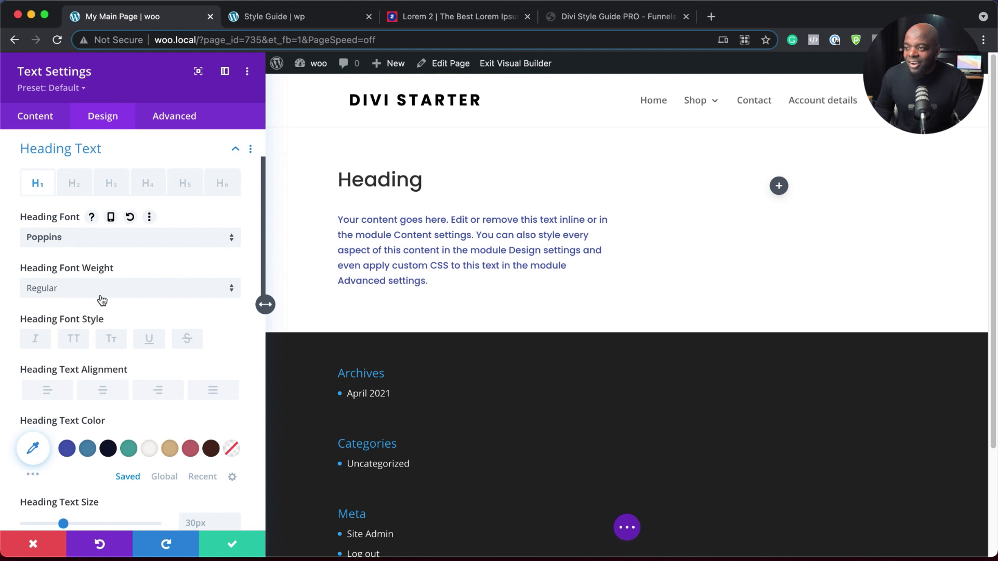
Give the H1 heading a Bold weight and the saved teal green text color, and save the module
{"action": "left_click", "coordinate": [130, 296]}
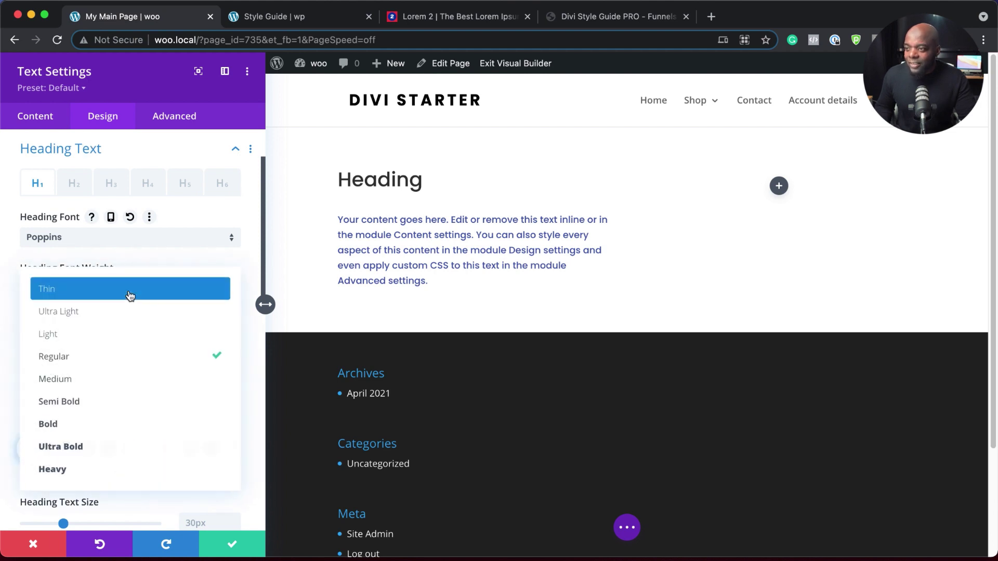
{"action": "left_click", "coordinate": [111, 422]}
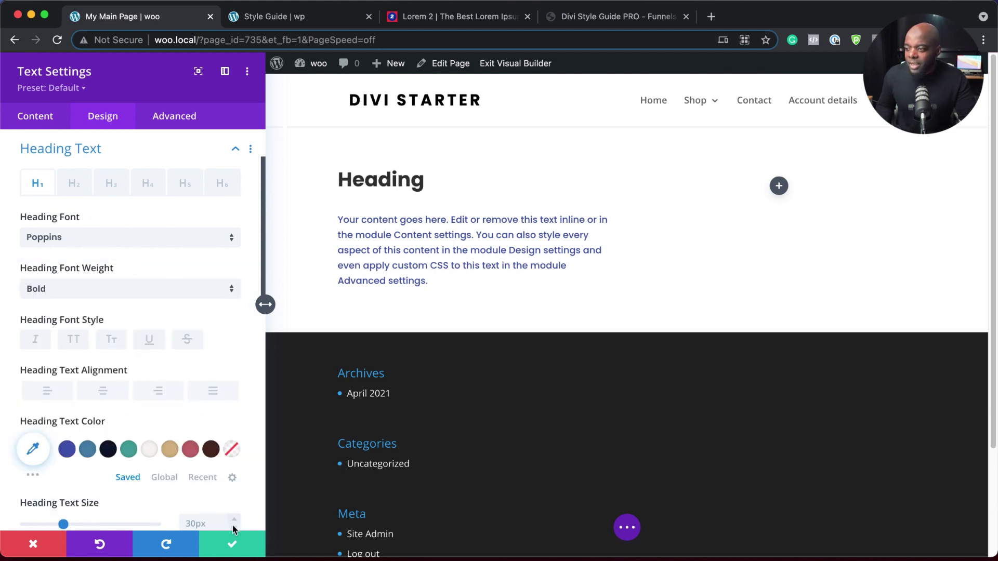
{"action": "left_click", "coordinate": [129, 449]}
{"action": "left_click", "coordinate": [232, 544]}
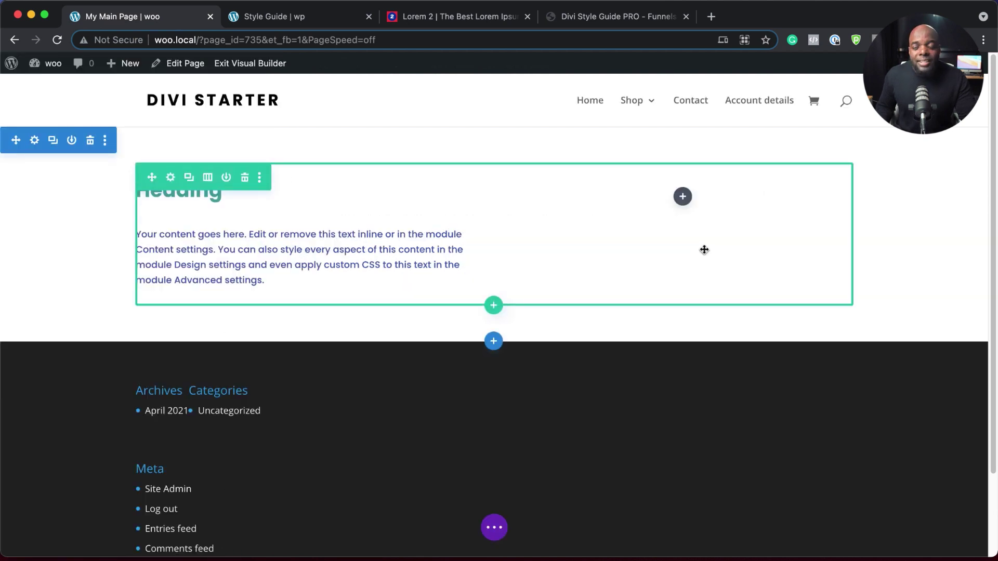
Insert a Call To Action module in the empty right column of the row
{"action": "left_click", "coordinate": [683, 197]}
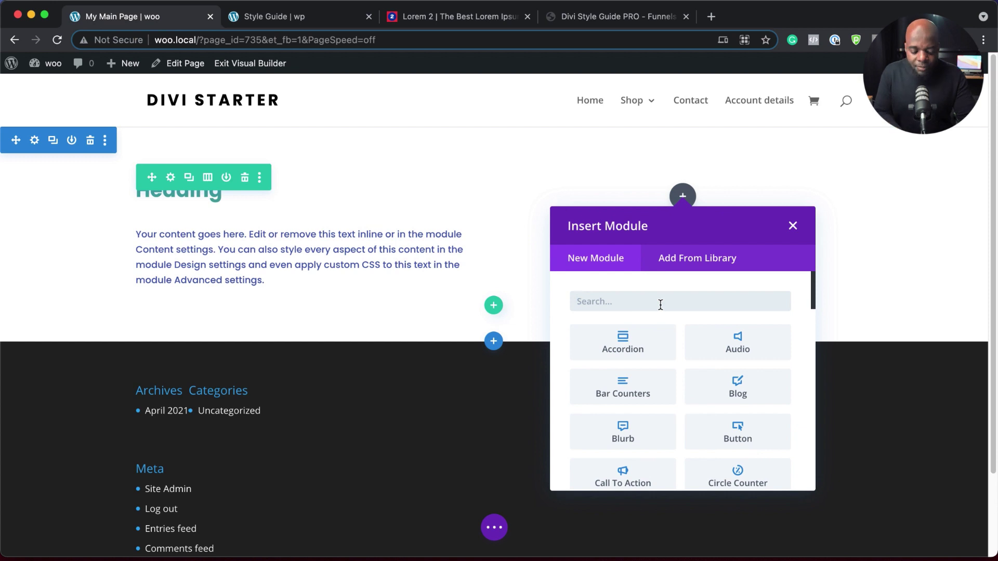
{"action": "type", "text": "call"}
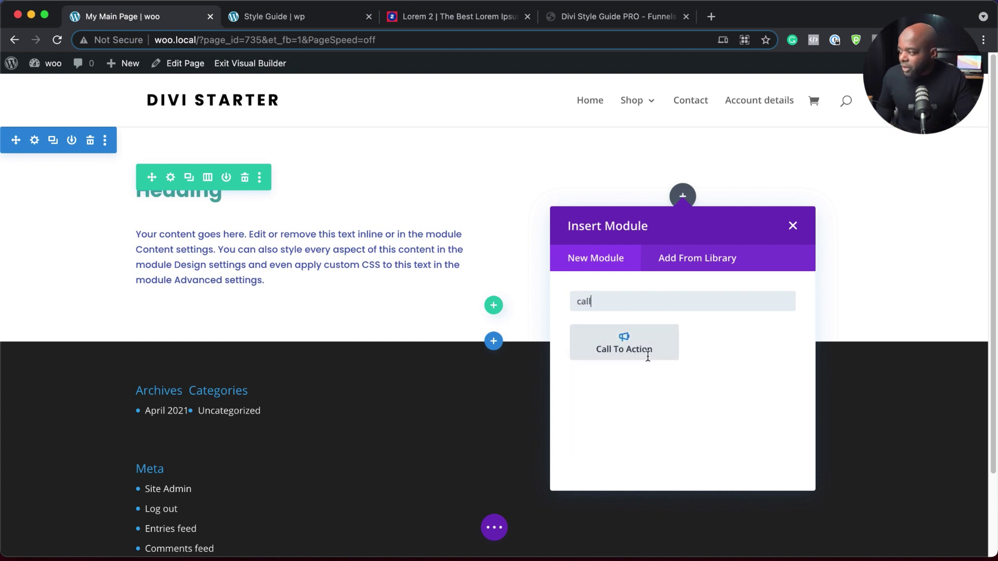
{"action": "left_click", "coordinate": [631, 347]}
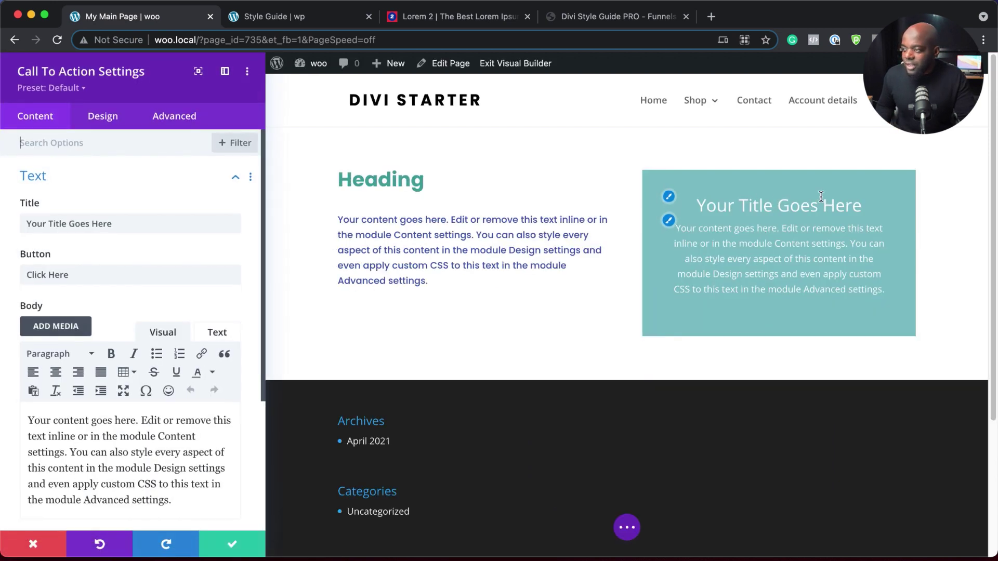
Set the Call To Action's button link URL to "#" and its background to the saved blue #4680aa
{"action": "scroll", "coordinate": [136, 398], "scroll_direction": "down", "scroll_amount": 5}
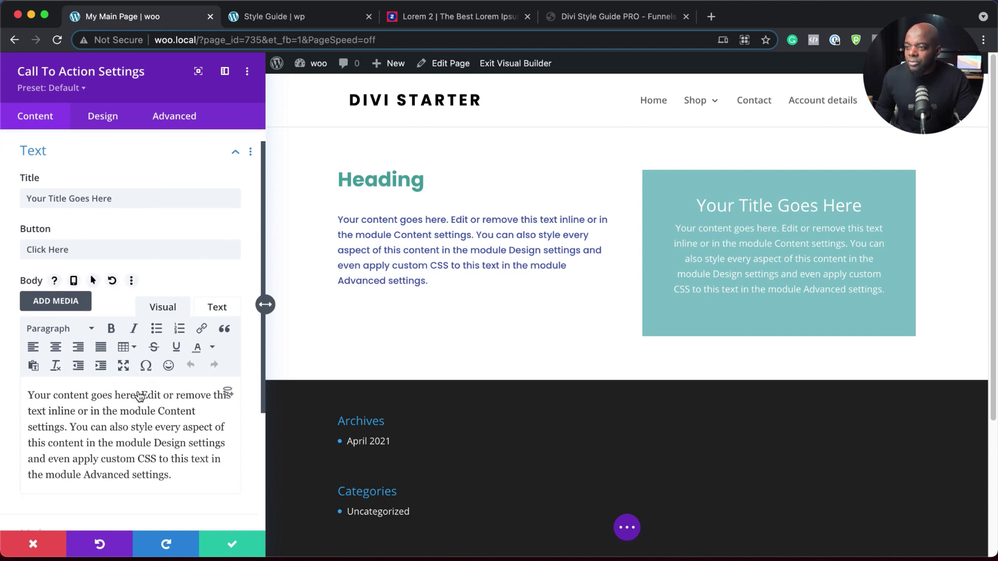
{"action": "left_click", "coordinate": [72, 378]}
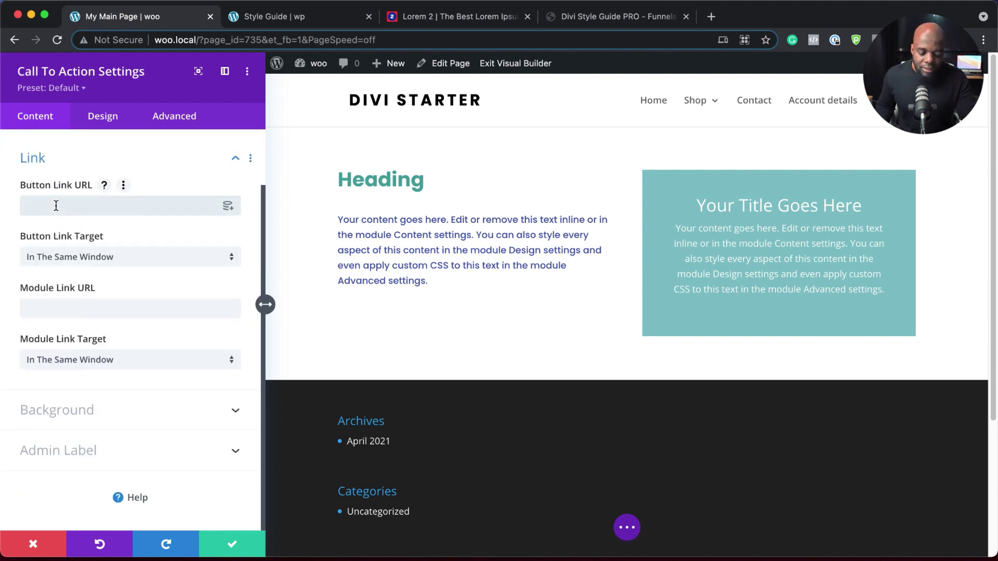
{"action": "type", "text": "#"}
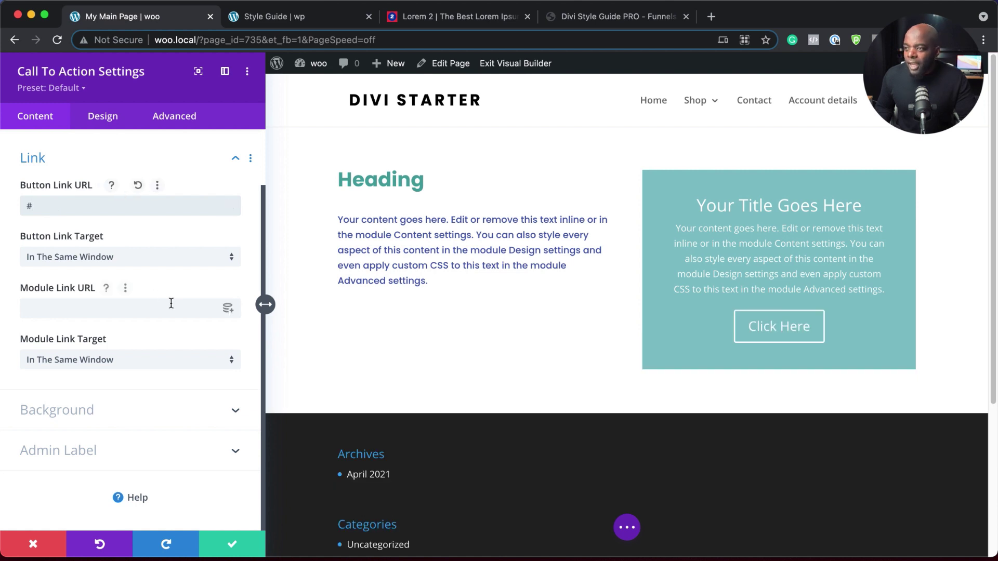
{"action": "left_click", "coordinate": [73, 415]}
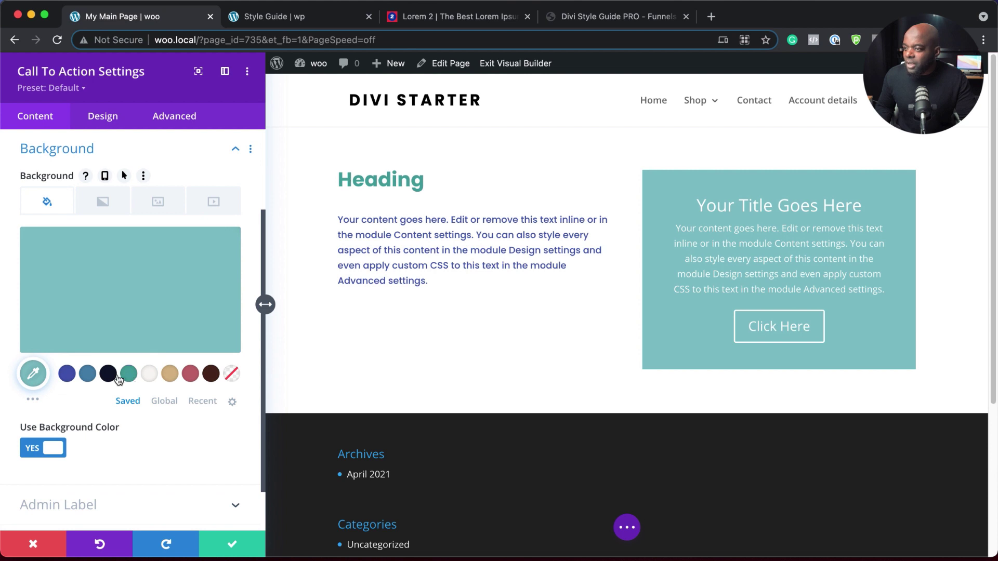
{"action": "left_click", "coordinate": [87, 374]}
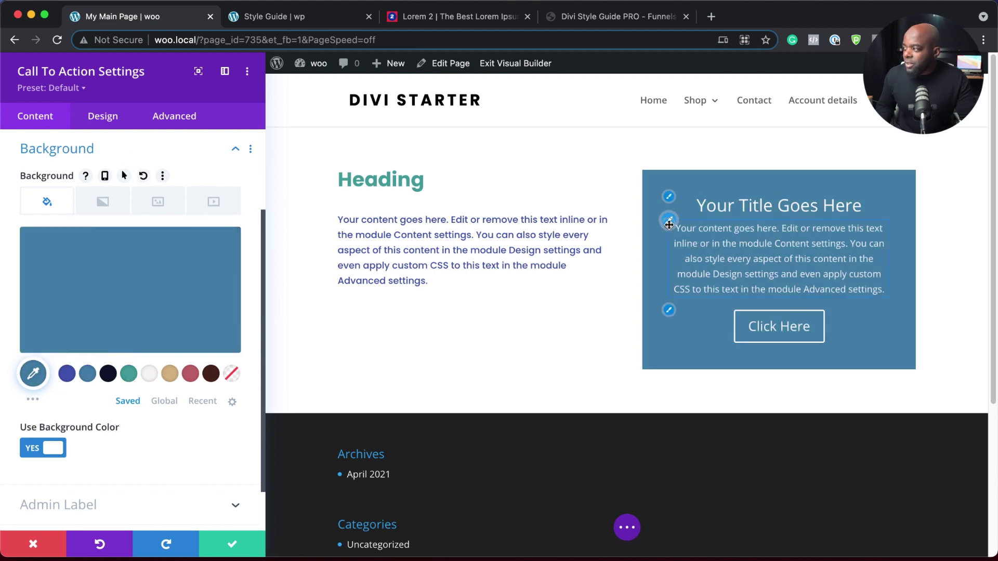
Set the body font of the Call To Action module to Poppins
{"action": "left_click", "coordinate": [669, 224]}
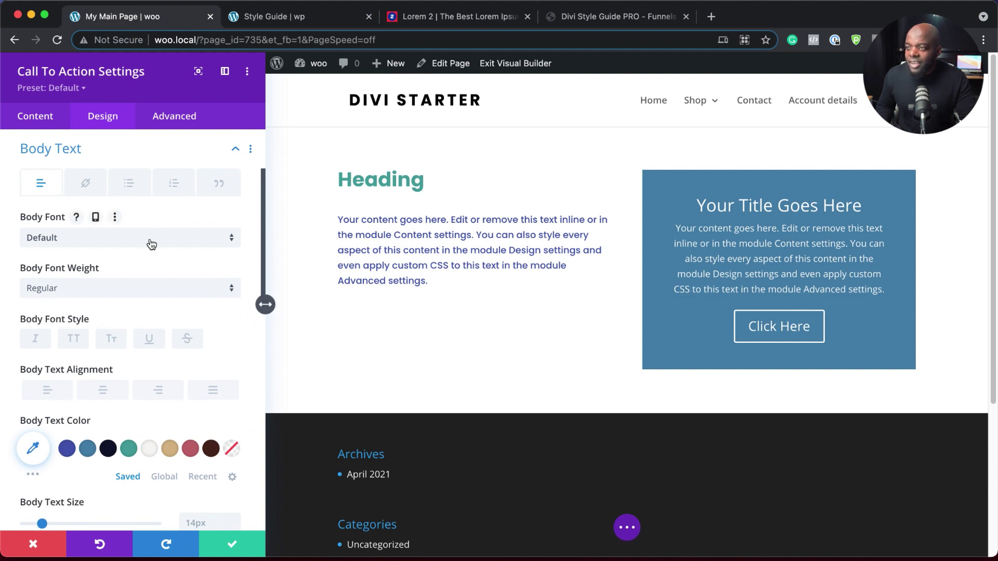
{"action": "left_click", "coordinate": [144, 236]}
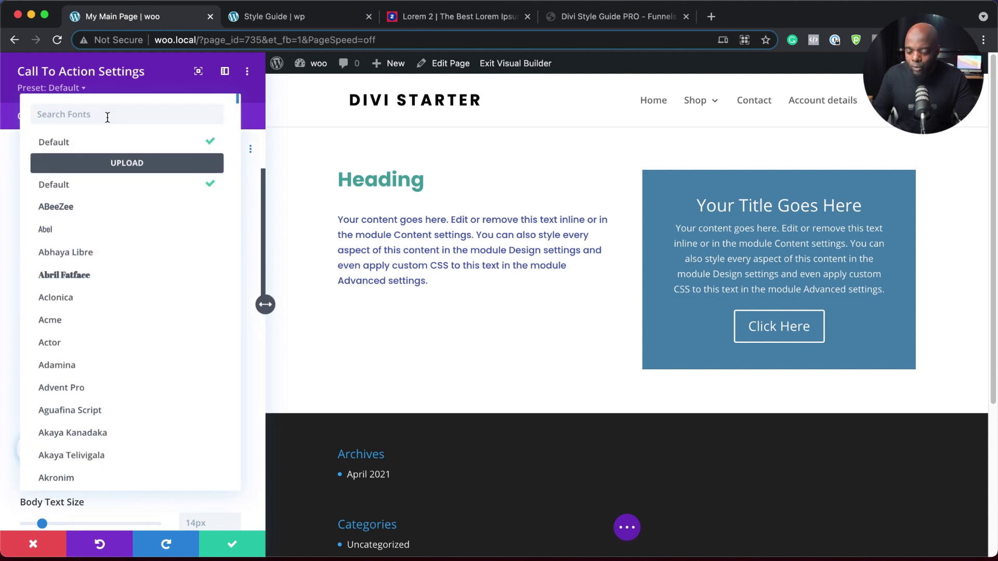
{"action": "type", "text": "popp"}
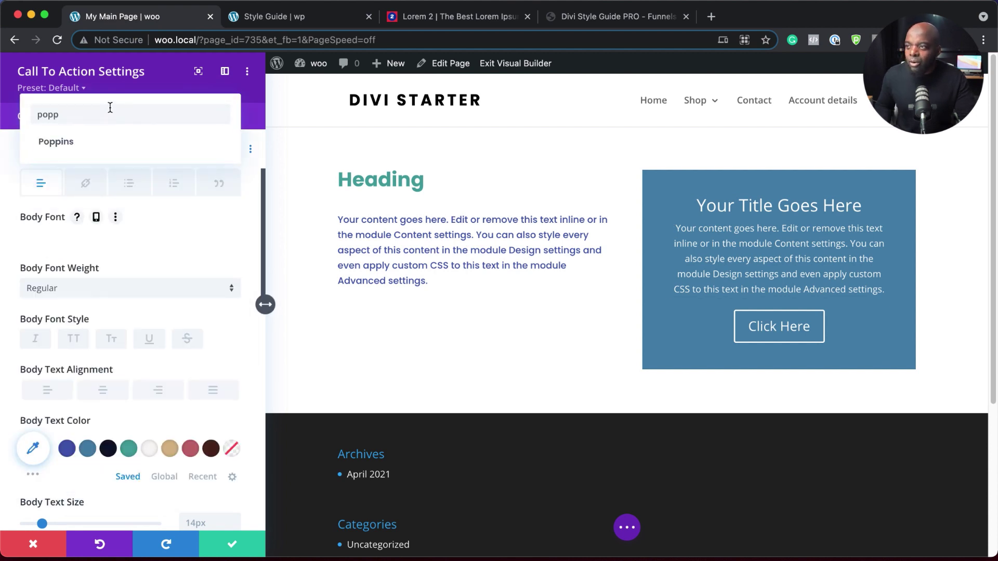
{"action": "left_click", "coordinate": [103, 148]}
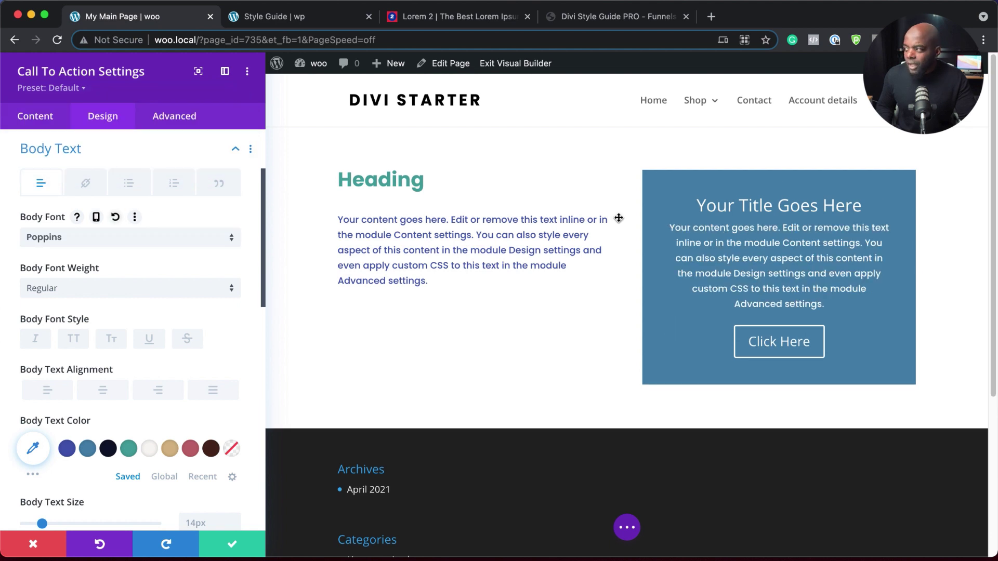
Set the Call To Action's title font to Poppins and save the module
{"action": "left_click", "coordinate": [670, 195]}
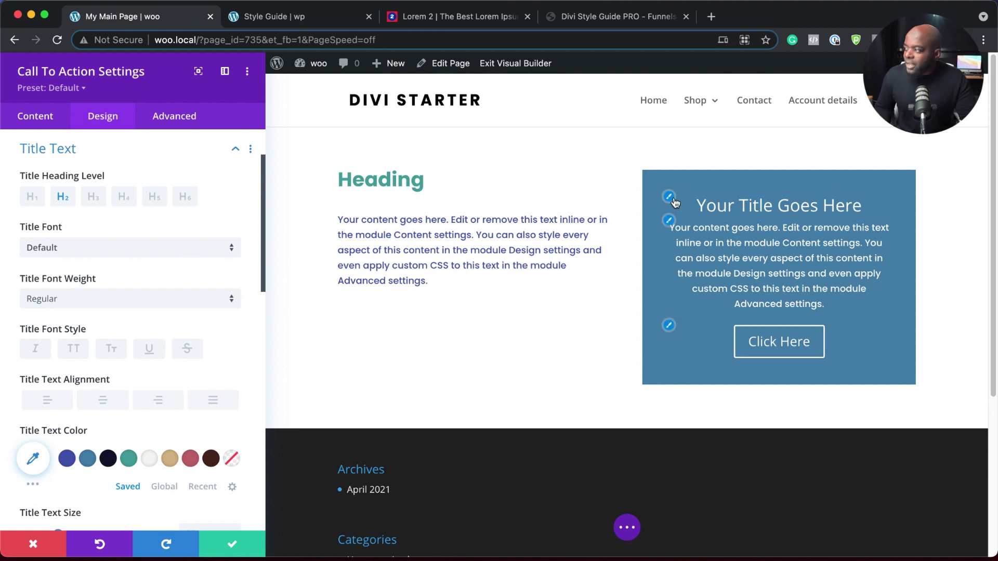
{"action": "left_click", "coordinate": [141, 251]}
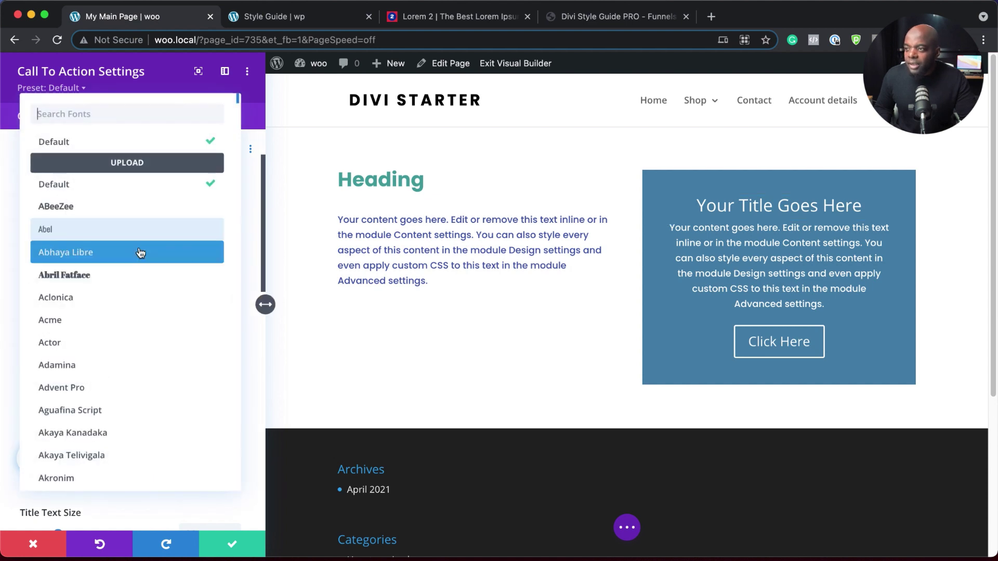
{"action": "left_click", "coordinate": [116, 125]}
{"action": "type", "text": "popp"}
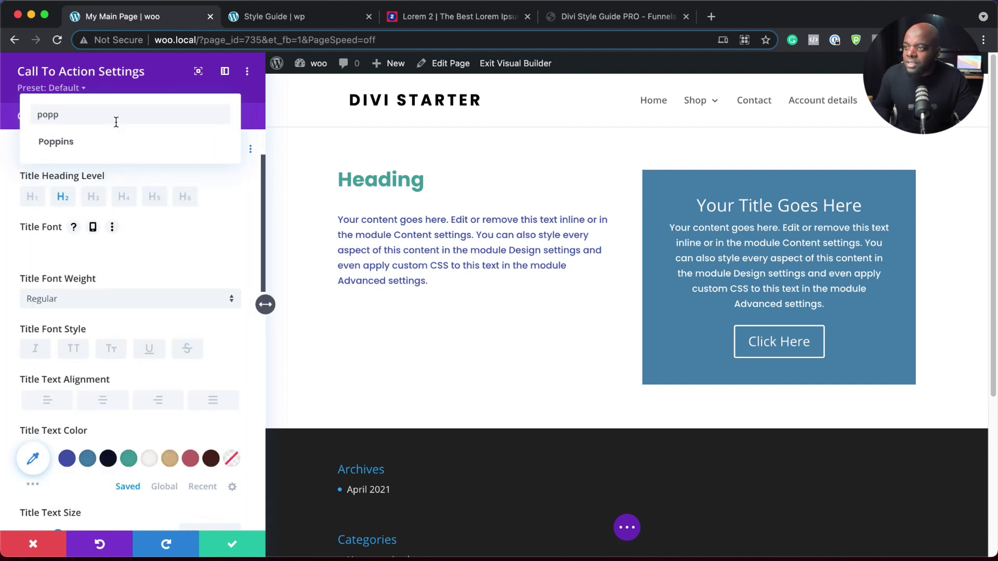
{"action": "left_click", "coordinate": [56, 141]}
{"action": "left_click", "coordinate": [232, 544]}
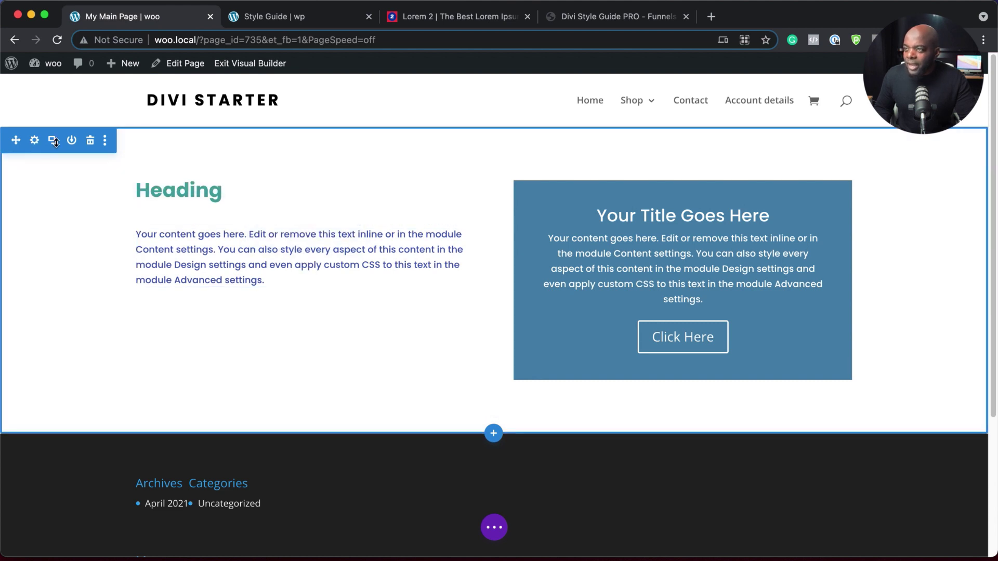
Give the section a linked top and bottom padding of 5% and save the section settings
{"action": "left_click", "coordinate": [35, 141]}
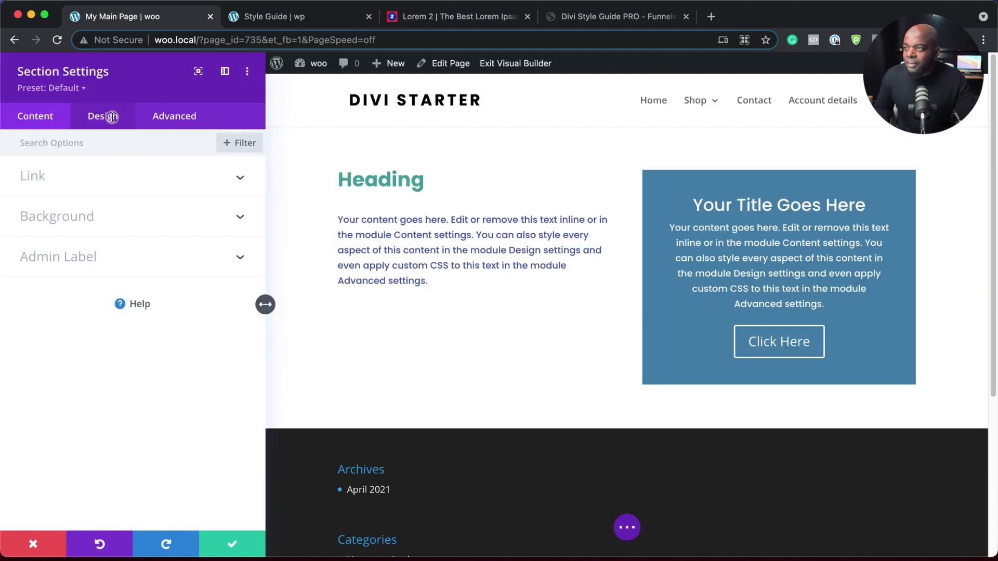
{"action": "left_click", "coordinate": [112, 117]}
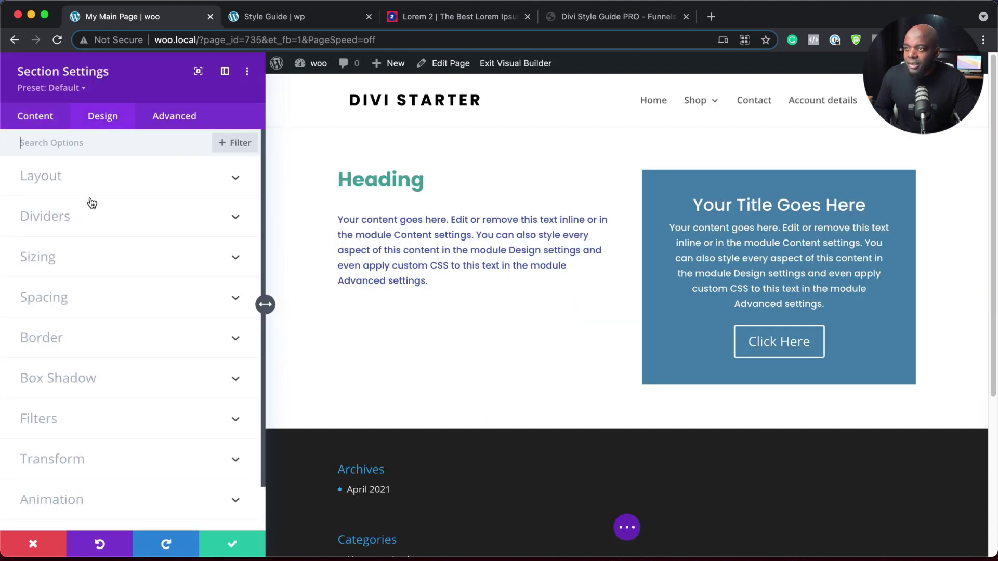
{"action": "left_click", "coordinate": [64, 303]}
{"action": "left_click", "coordinate": [44, 269]}
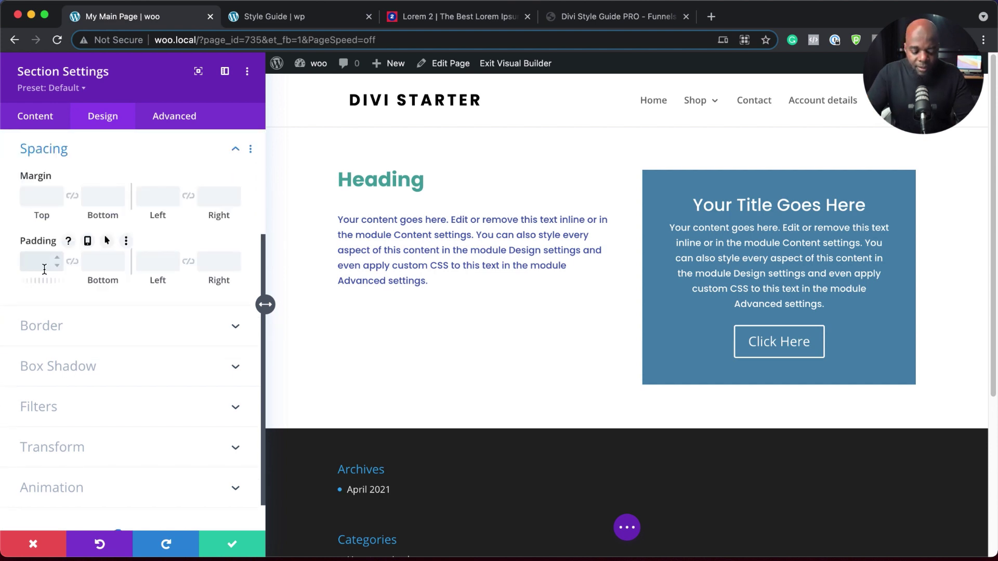
{"action": "left_click", "coordinate": [73, 261]}
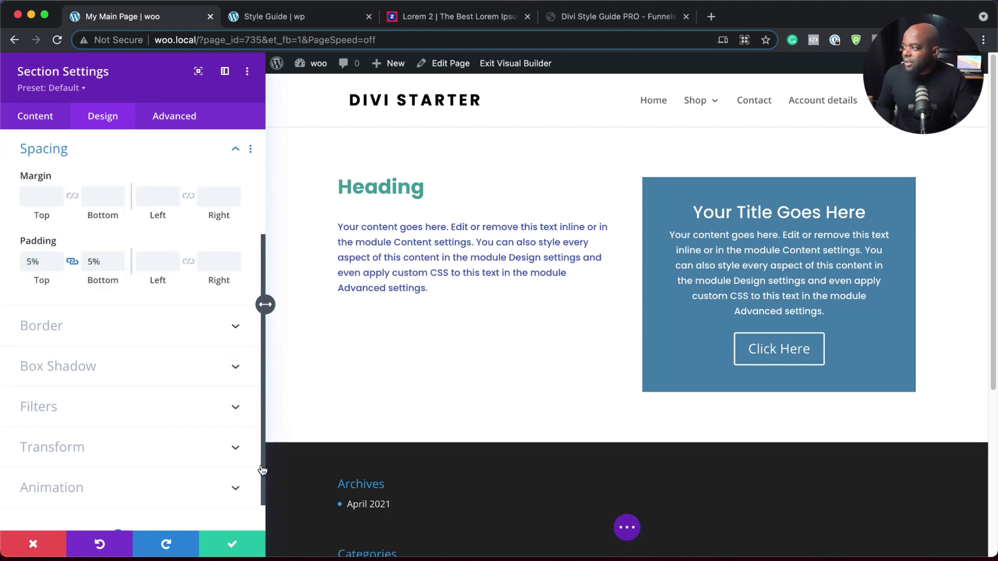
{"action": "left_click", "coordinate": [232, 544]}
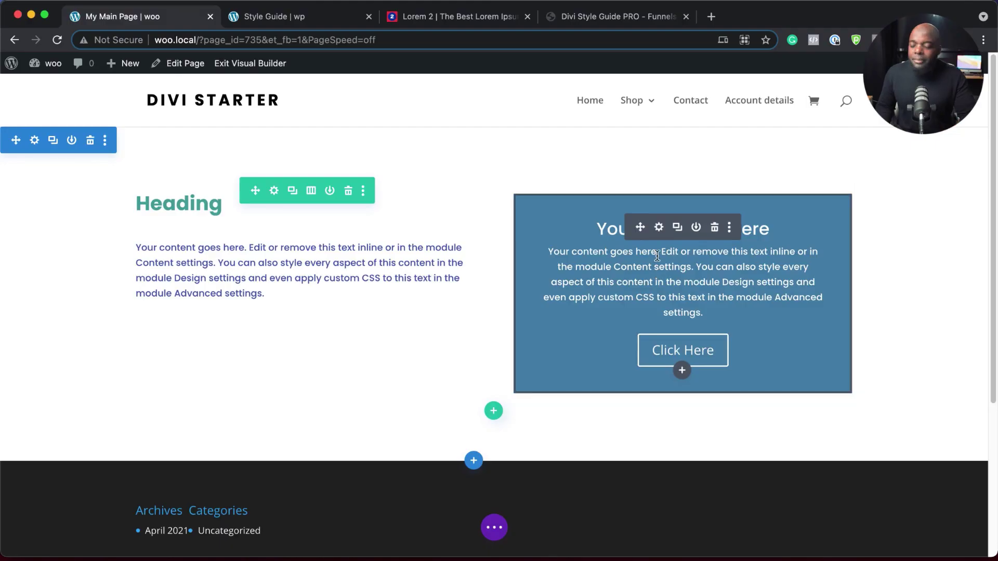
Switch to the Style Guide page and examine its hero, heading, notice, button, blurb and call-to-action styles
{"action": "left_click", "coordinate": [312, 20]}
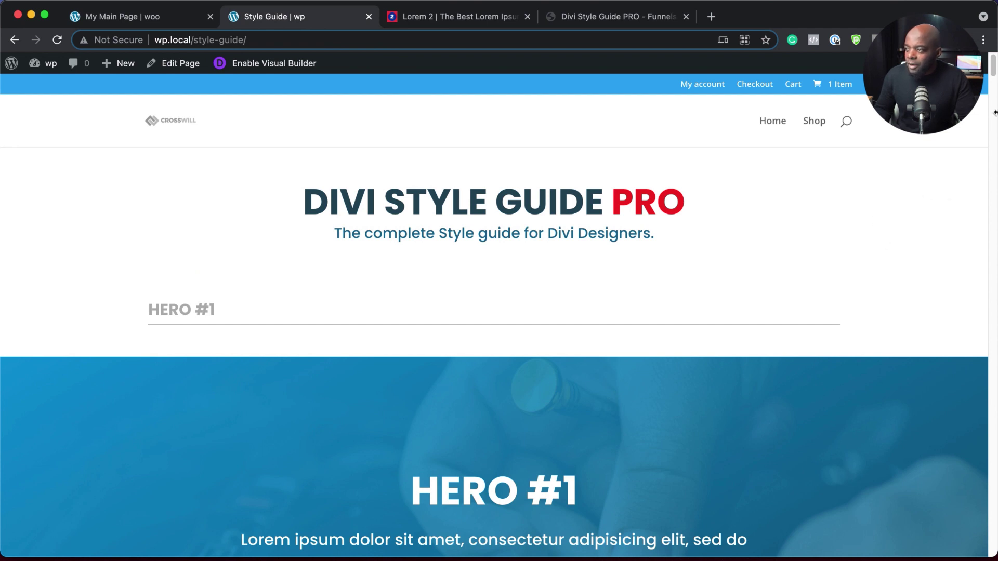
{"action": "scroll", "coordinate": [993, 104], "scroll_direction": "down", "scroll_amount": 5}
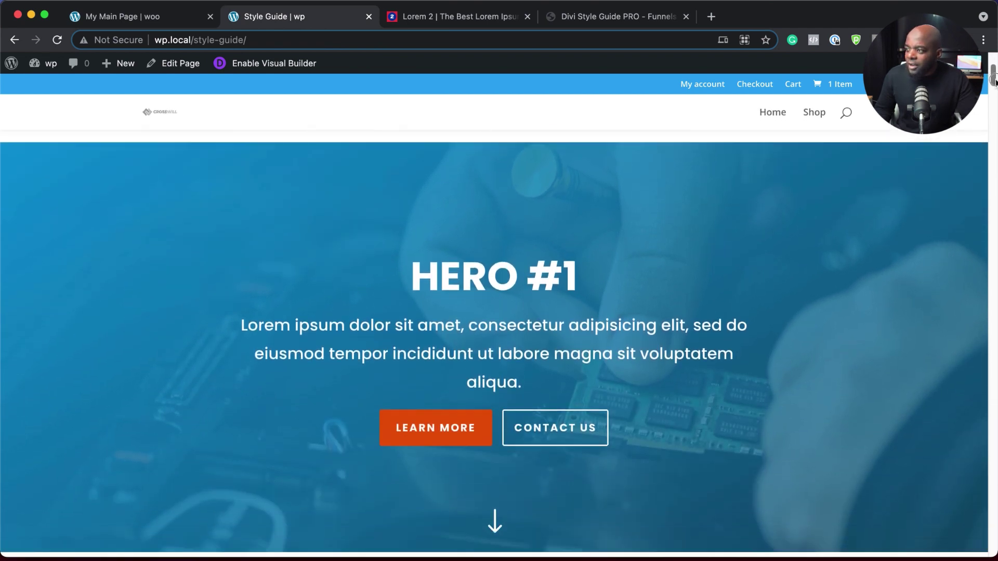
{"action": "scroll", "coordinate": [993, 81], "scroll_direction": "down", "scroll_amount": 1}
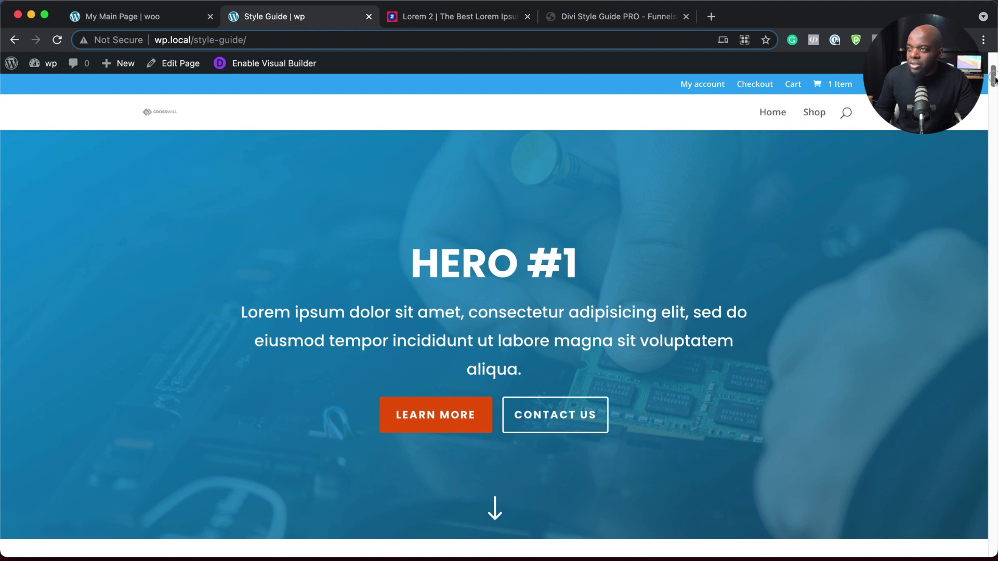
{"action": "scroll", "coordinate": [994, 78], "scroll_direction": "up", "scroll_amount": 1}
{"action": "left_click_drag", "start_coordinate": [993, 78], "coordinate": [991, 175]}
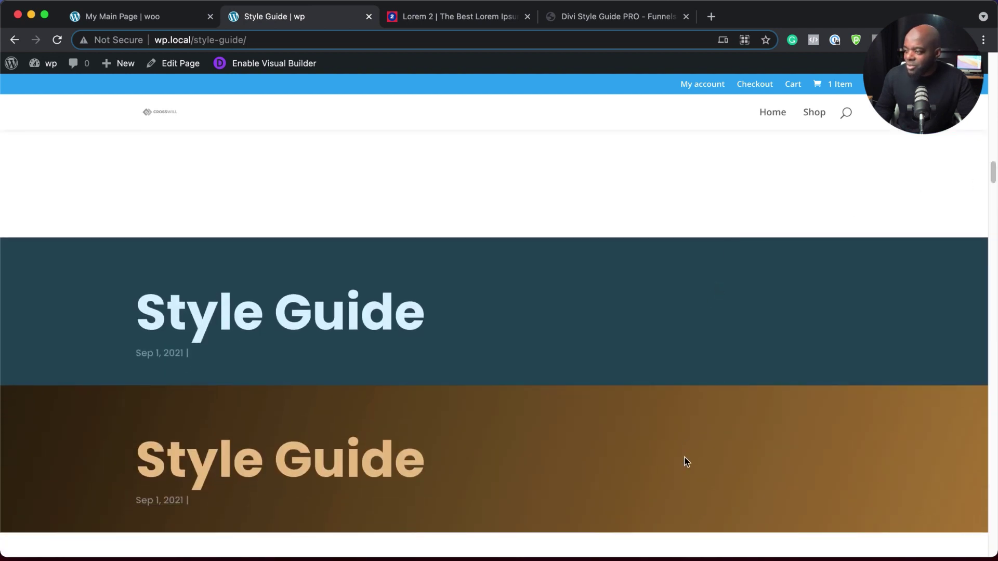
{"action": "left_click_drag", "start_coordinate": [992, 176], "coordinate": [992, 201]}
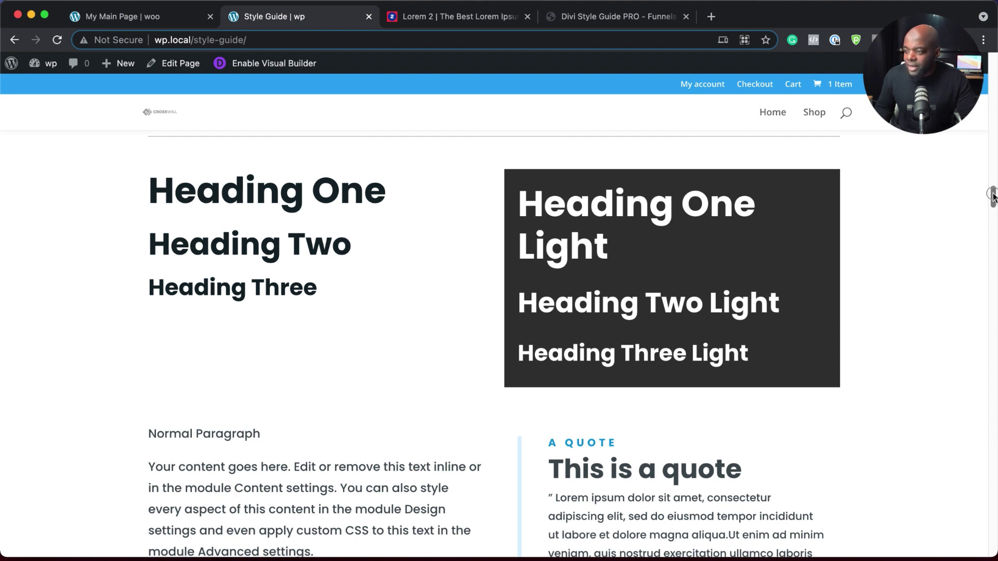
{"action": "left_click_drag", "start_coordinate": [993, 195], "coordinate": [991, 228]}
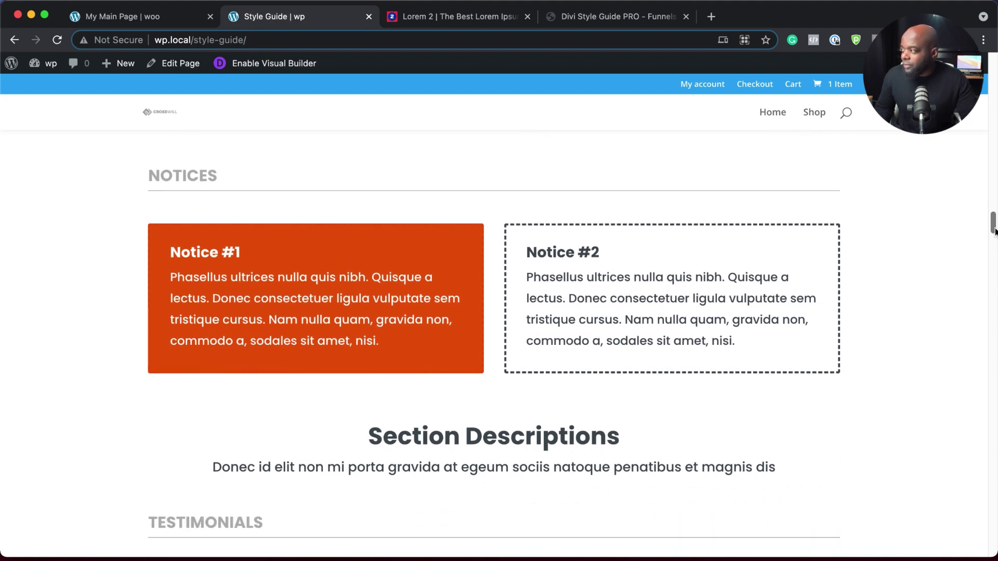
{"action": "left_click_drag", "start_coordinate": [993, 229], "coordinate": [990, 276]}
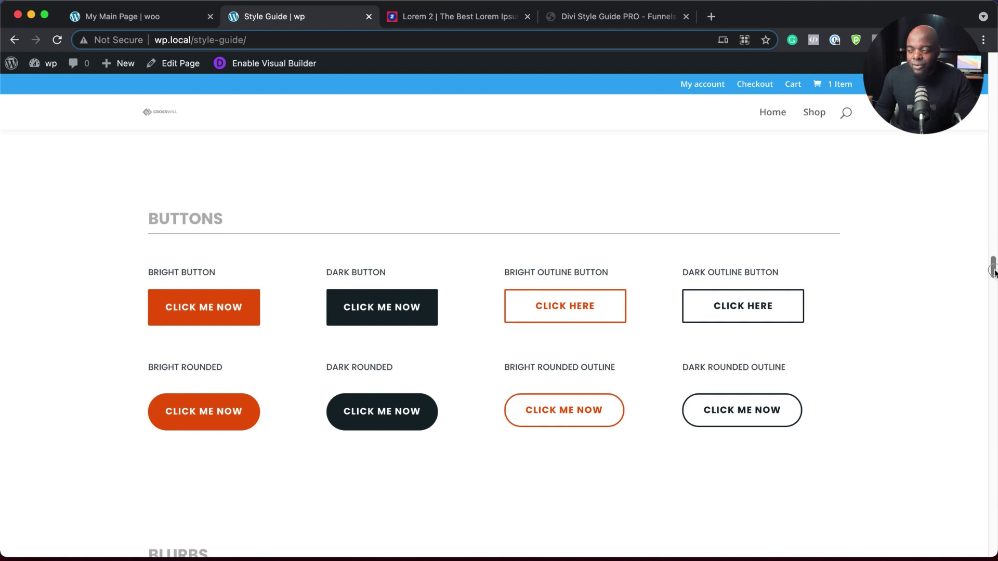
{"action": "left_click_drag", "start_coordinate": [993, 270], "coordinate": [993, 296]}
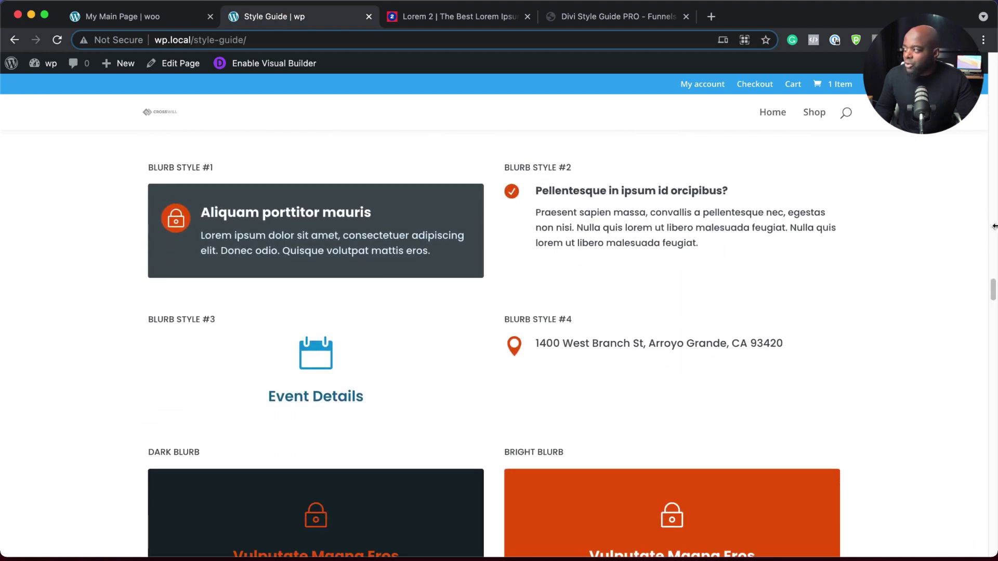
{"action": "mouse_move", "coordinate": [994, 291]}
{"action": "left_mouse_down"}
{"action": "mouse_move", "coordinate": [993, 311]}
{"action": "mouse_move", "coordinate": [992, 300]}
{"action": "left_mouse_up"}
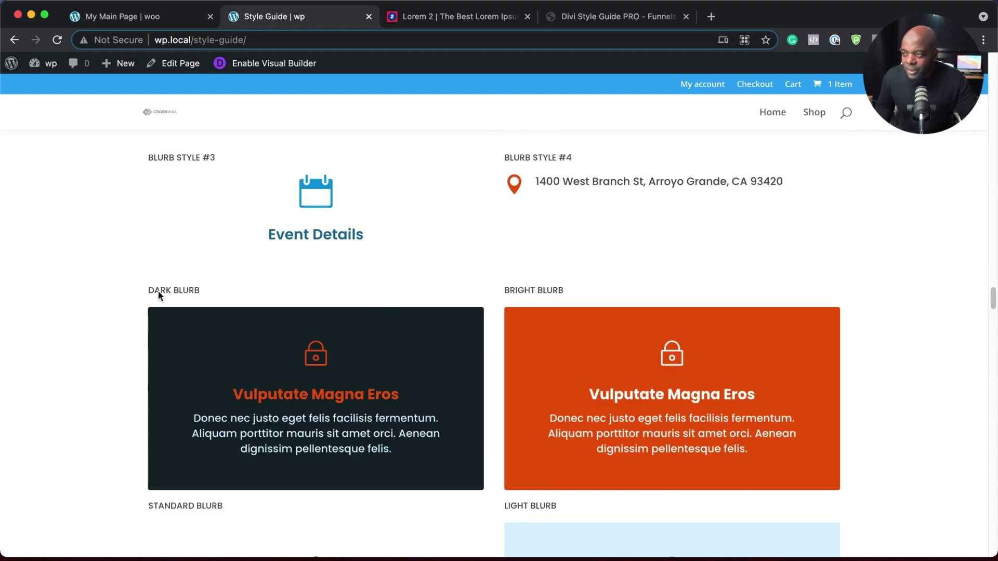
{"action": "left_click_drag", "start_coordinate": [150, 291], "coordinate": [209, 294]}
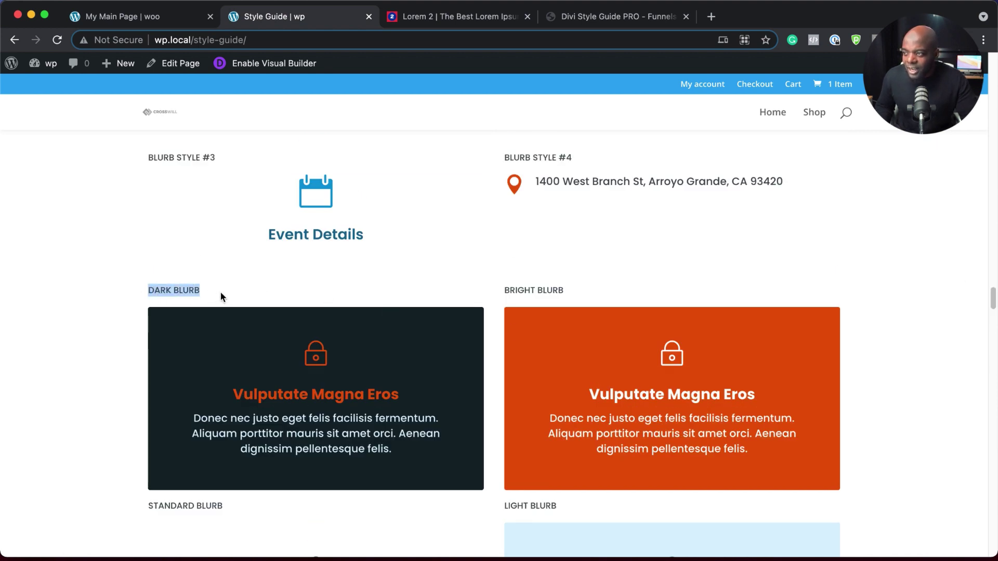
{"action": "left_click_drag", "start_coordinate": [992, 308], "coordinate": [989, 450]}
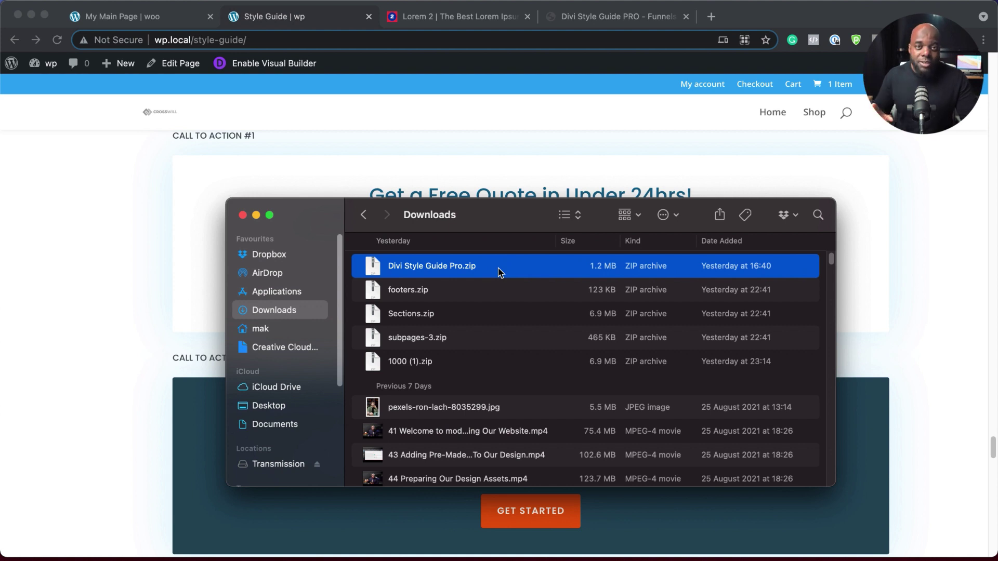
Extract Divi Style Guide Pro.zip in the Downloads folder and open the extracted Divi Style Guide Pro folder
{"action": "double_click", "coordinate": [374, 271]}
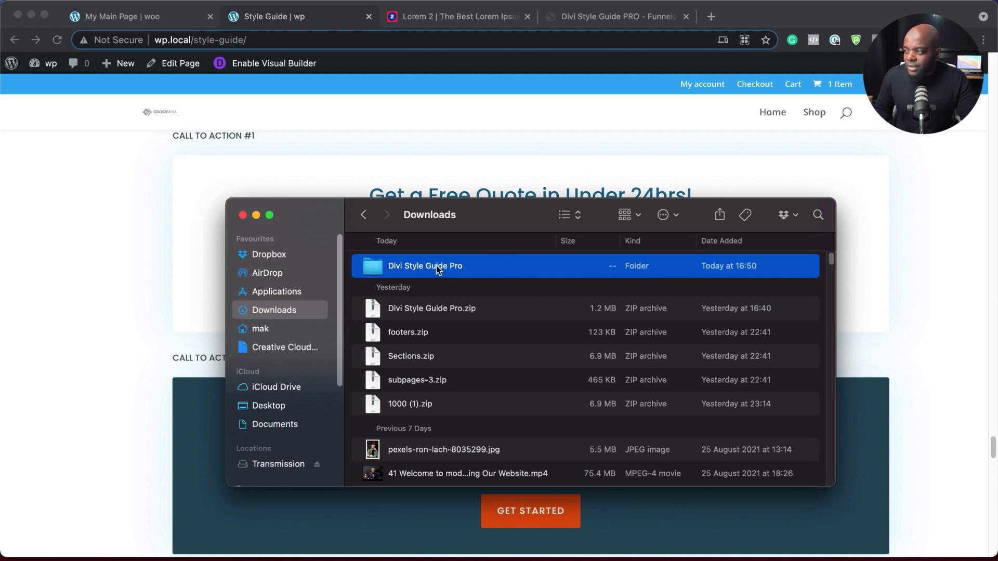
{"action": "double_click", "coordinate": [376, 271]}
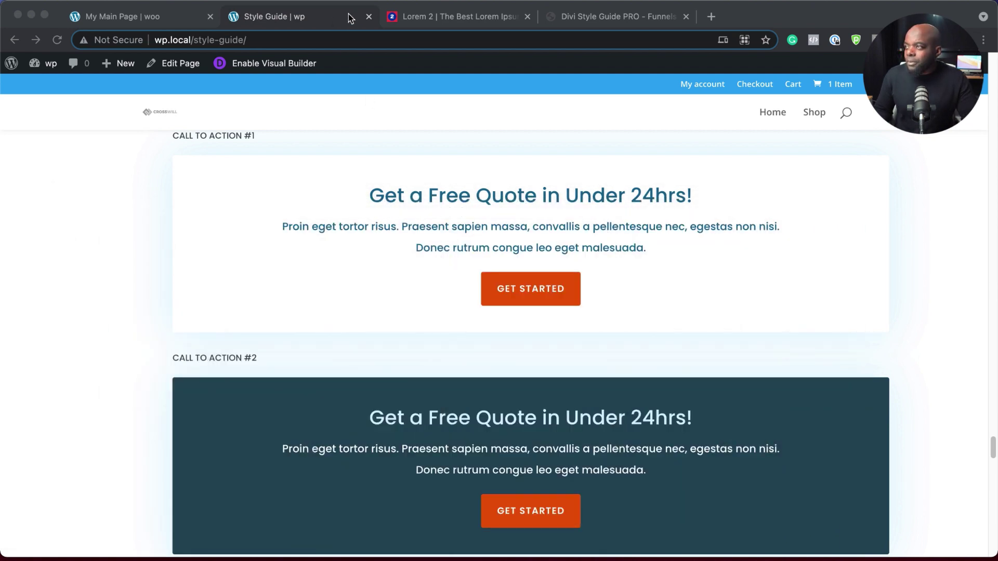
Close the Style Guide page and leave the My Main Page builder for the WordPress dashboard, discarding the unsaved changes
{"action": "left_click", "coordinate": [369, 19]}
{"action": "left_click", "coordinate": [370, 19]}
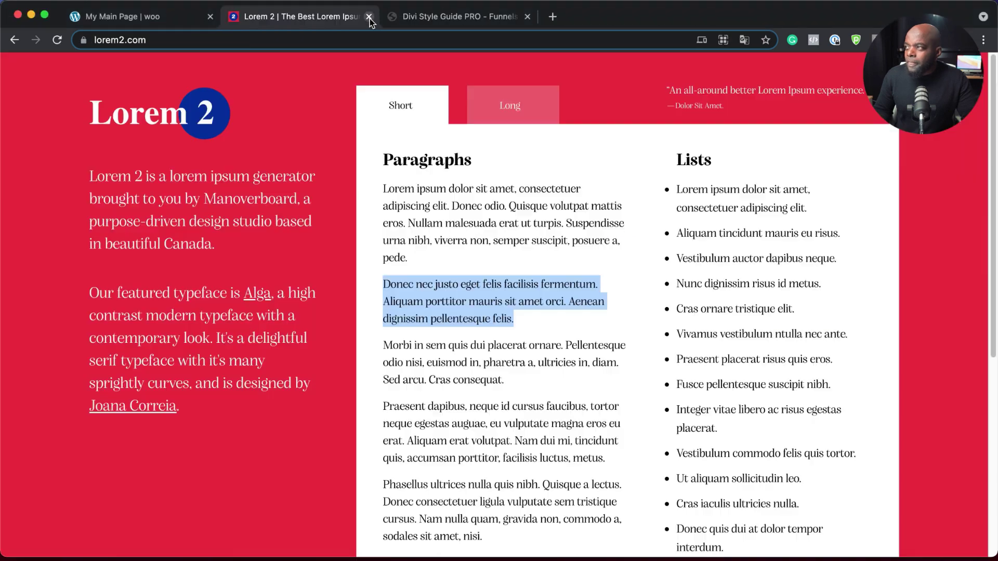
{"action": "left_click", "coordinate": [178, 25]}
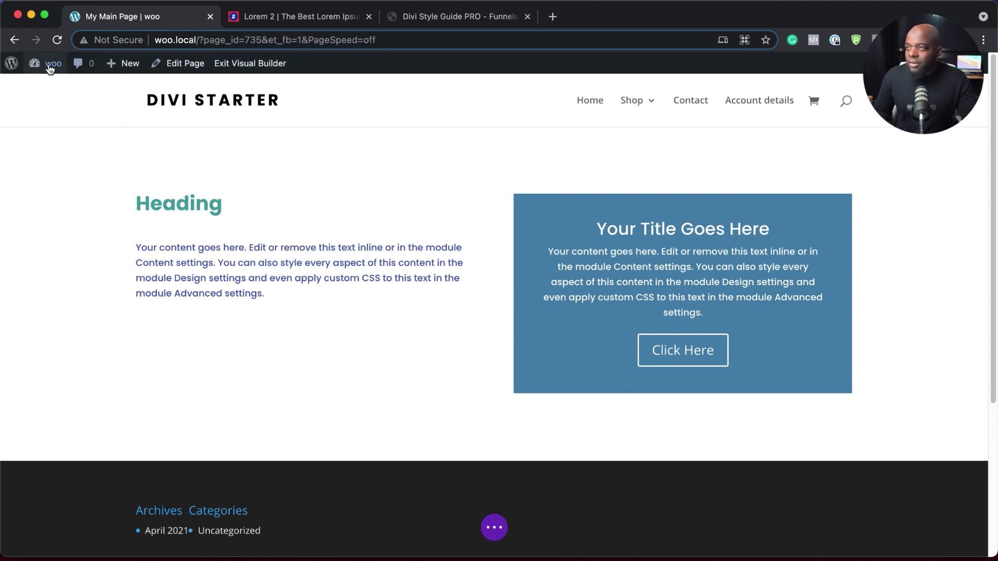
{"action": "left_click", "coordinate": [49, 84]}
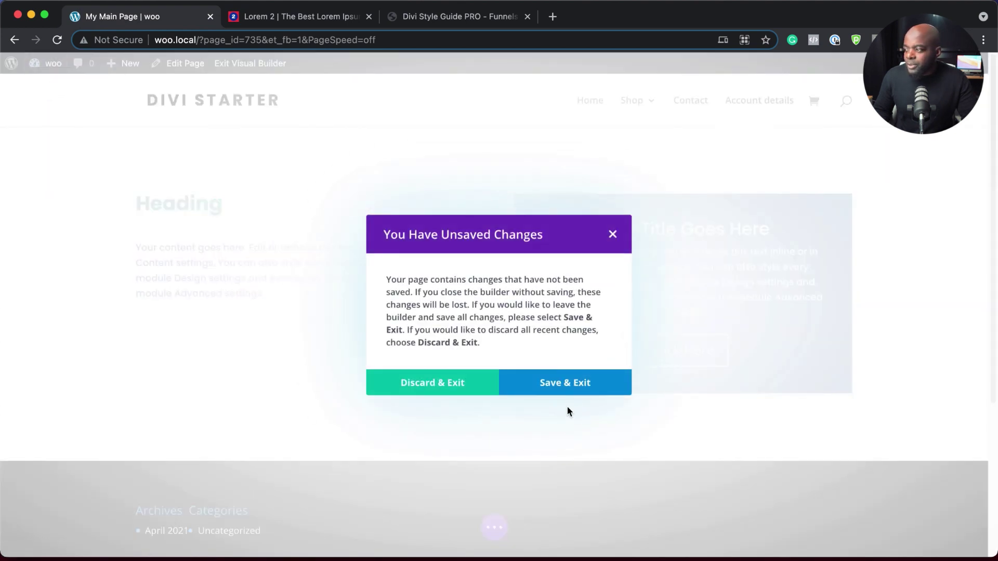
{"action": "left_click", "coordinate": [450, 385]}
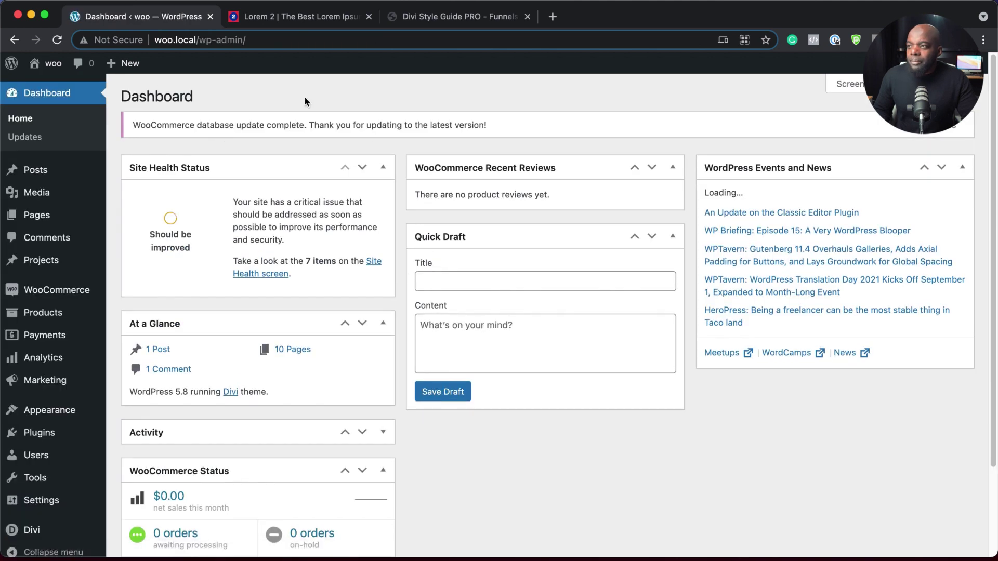
Check the JSON files in the Divi Style Guide Pro folder and open Divi's Theme Options
{"action": "scroll", "coordinate": [202, 379], "scroll_direction": "down", "scroll_amount": 5}
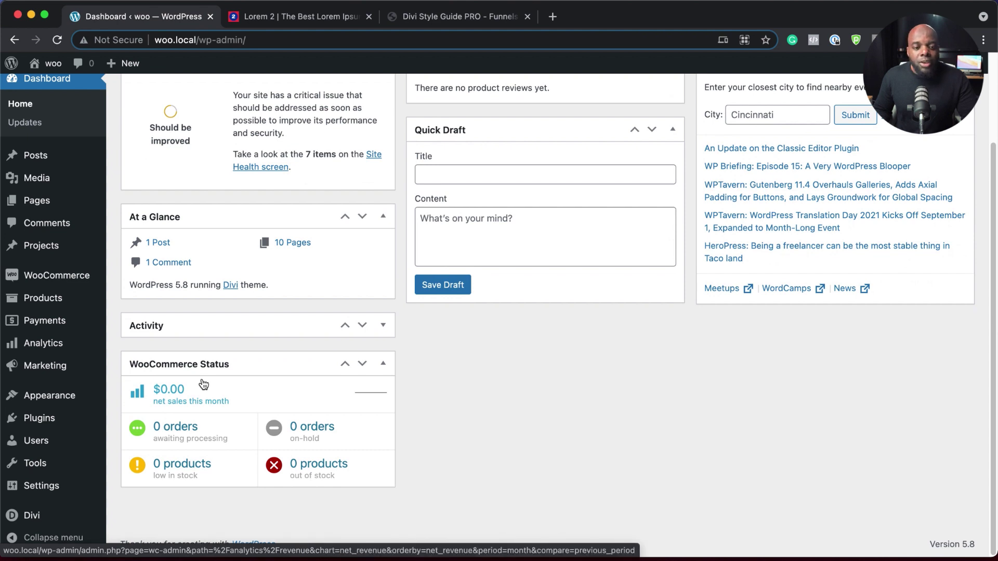
{"action": "left_click_drag", "start_coordinate": [0, 207], "coordinate": [437, 170]}
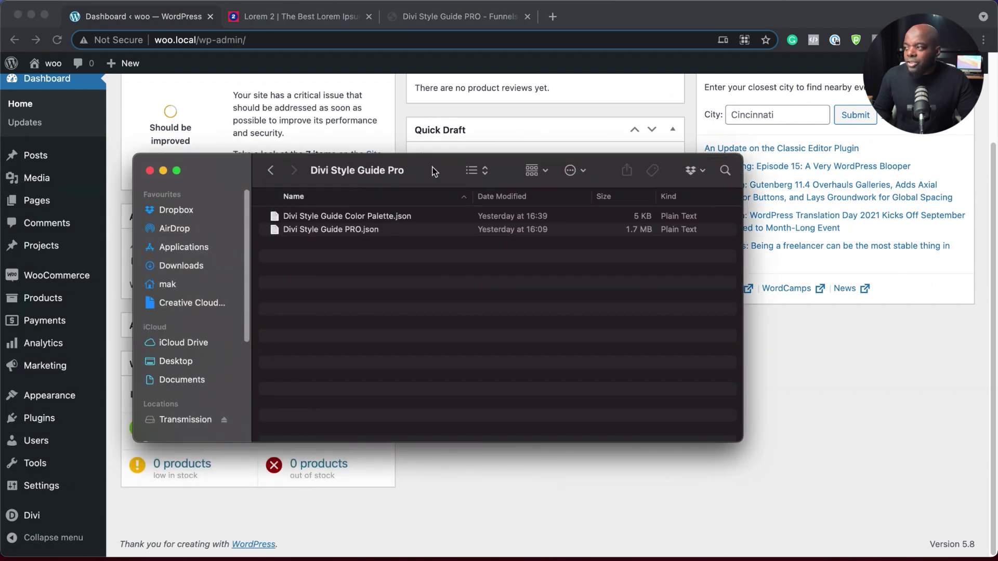
{"action": "left_click_drag", "start_coordinate": [434, 171], "coordinate": [0, 218]}
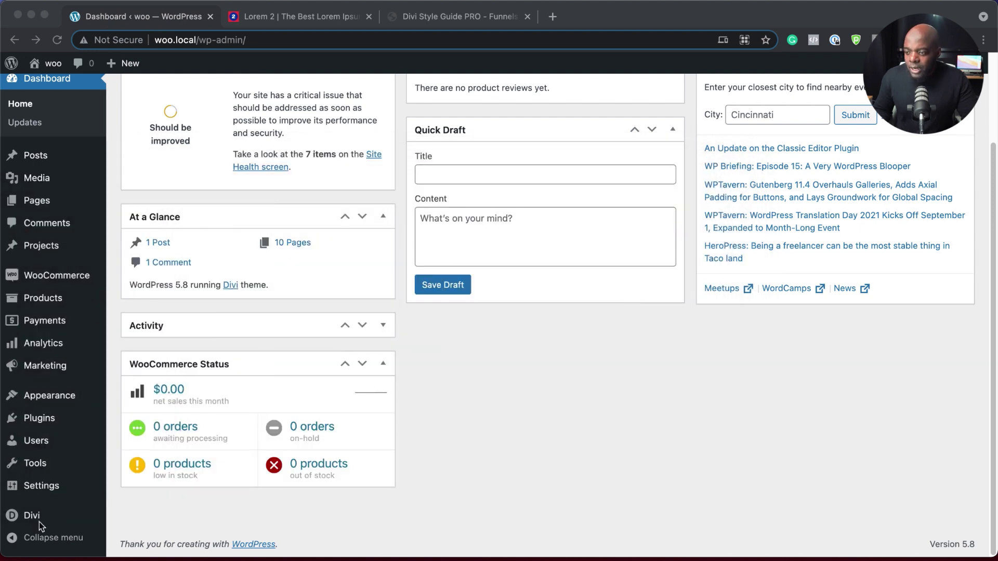
{"action": "mouse_move", "coordinate": [39, 522]}
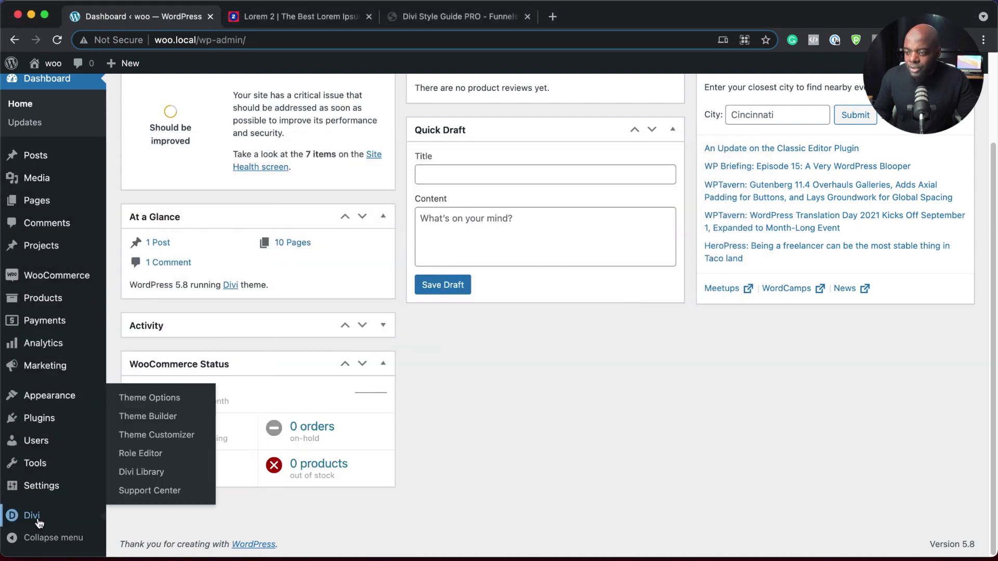
{"action": "left_click", "coordinate": [169, 399]}
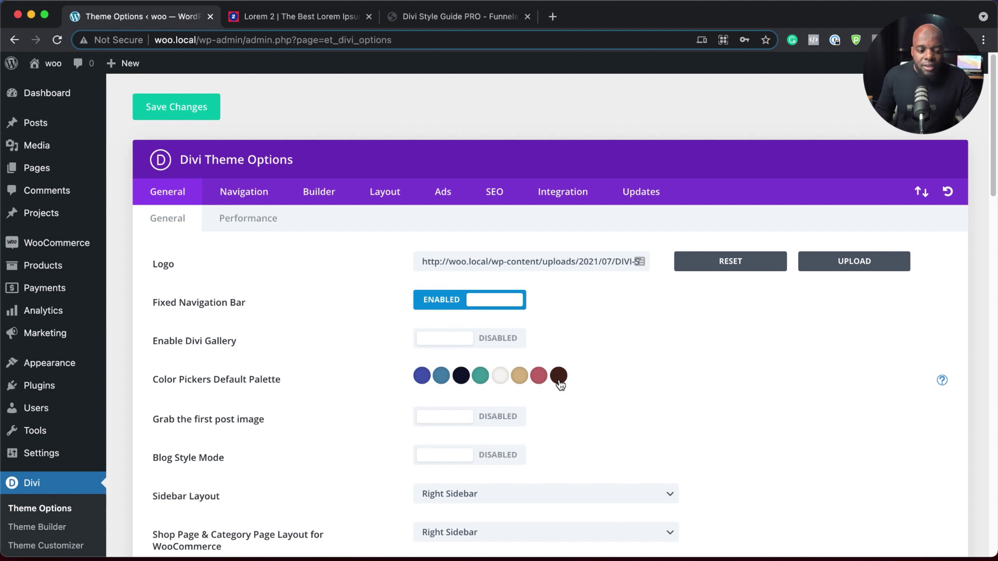
Import Divi Style Guide Color Palette.json from the Divi Style Guide Pro folder into the Theme Options and save the changes
{"action": "left_click", "coordinate": [924, 195]}
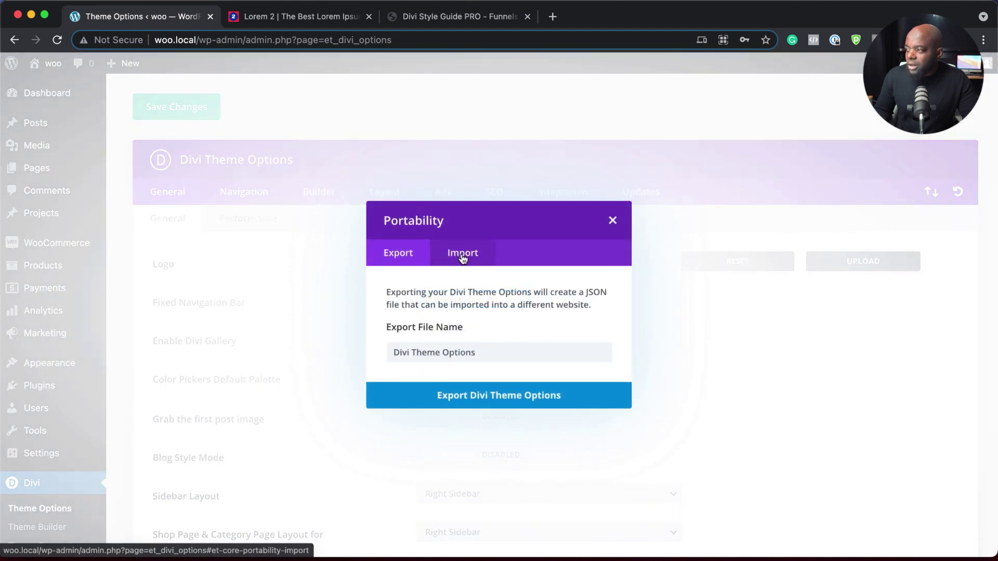
{"action": "left_click", "coordinate": [461, 254]}
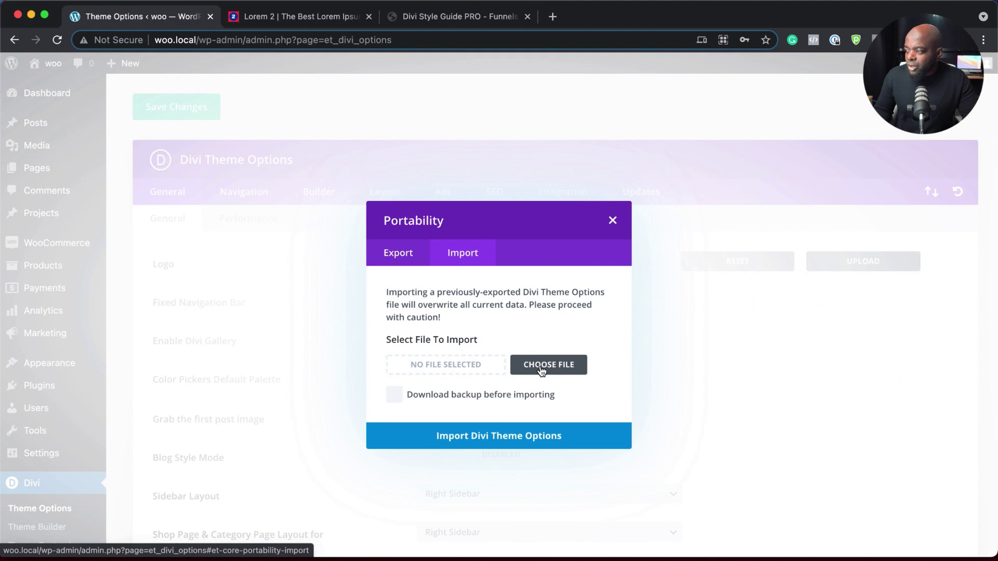
{"action": "left_click", "coordinate": [541, 370]}
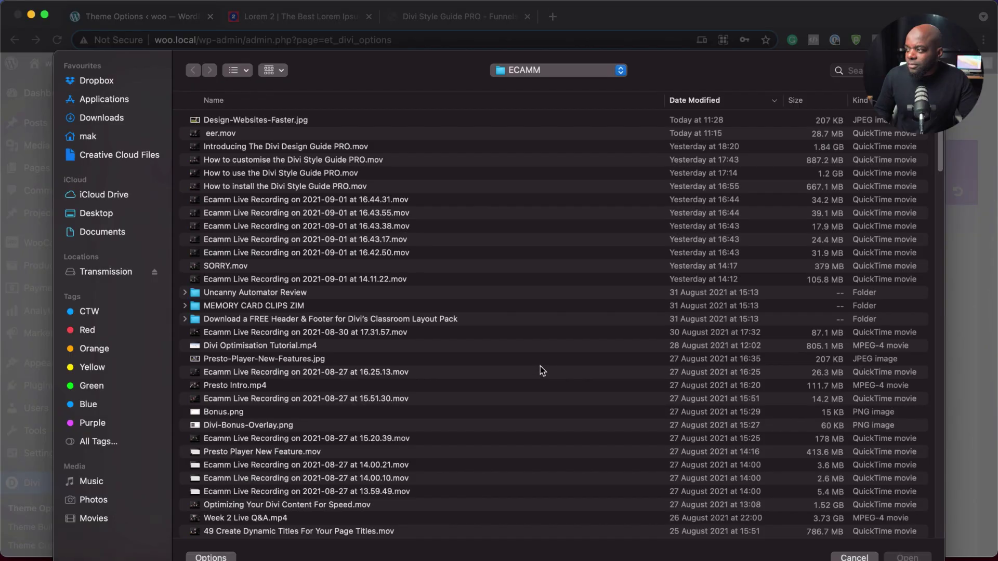
{"action": "left_click", "coordinate": [114, 120]}
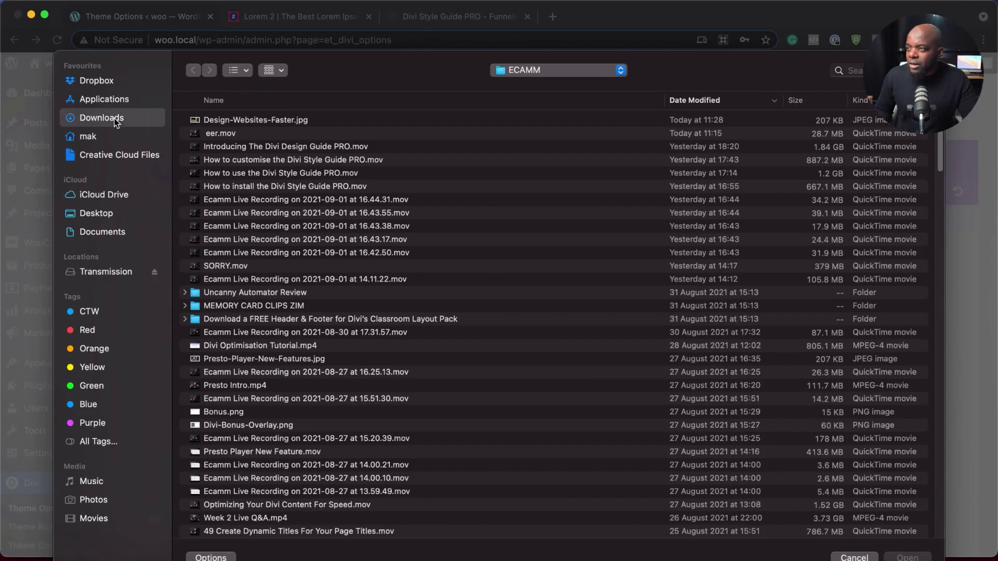
{"action": "double_click", "coordinate": [266, 122]}
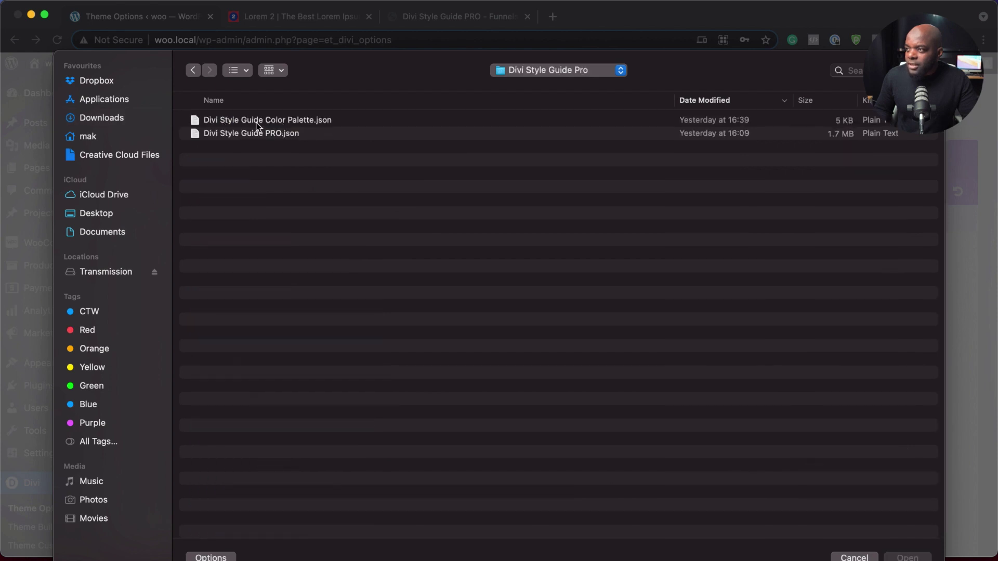
{"action": "left_click", "coordinate": [321, 122]}
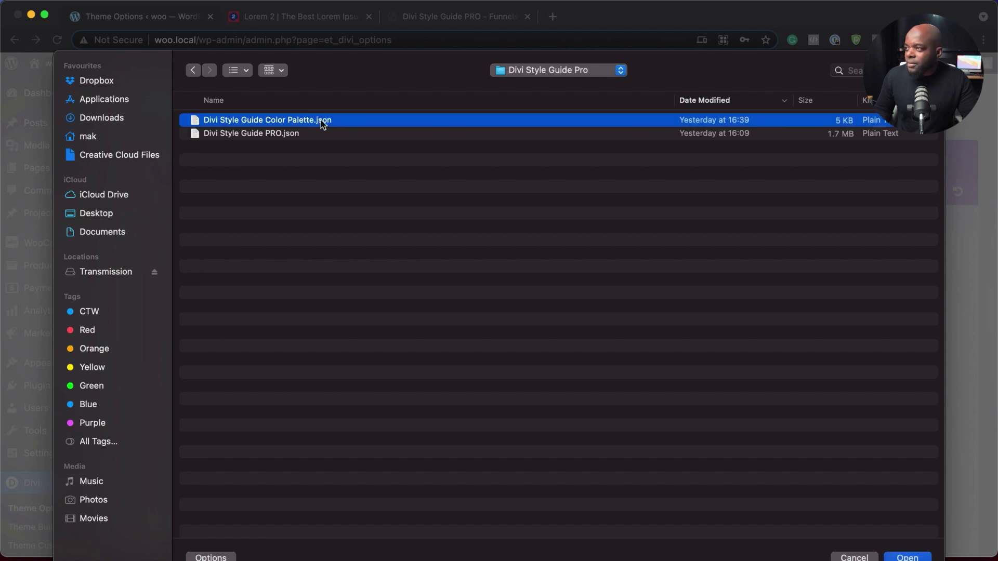
{"action": "double_click", "coordinate": [321, 121]}
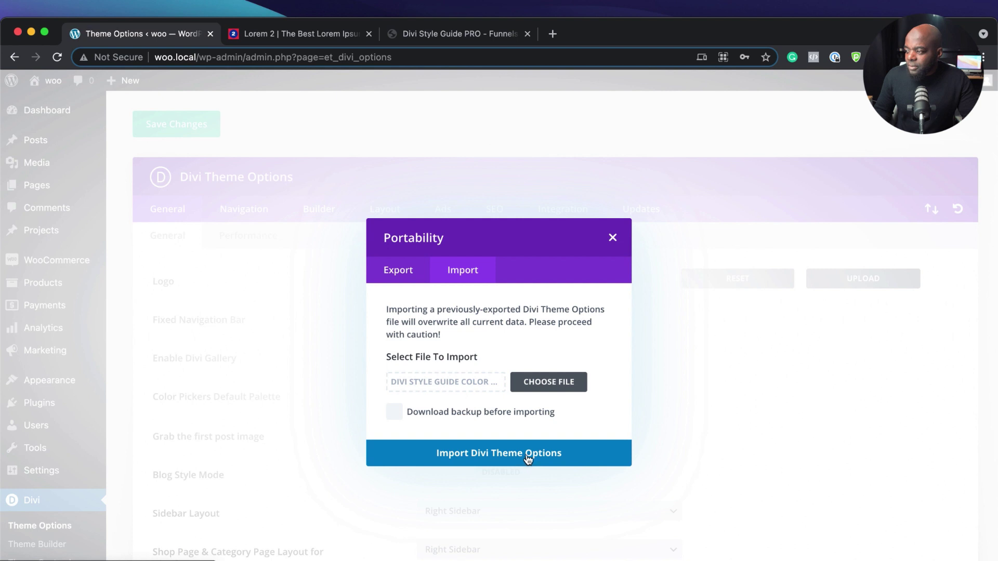
{"action": "left_click", "coordinate": [509, 457]}
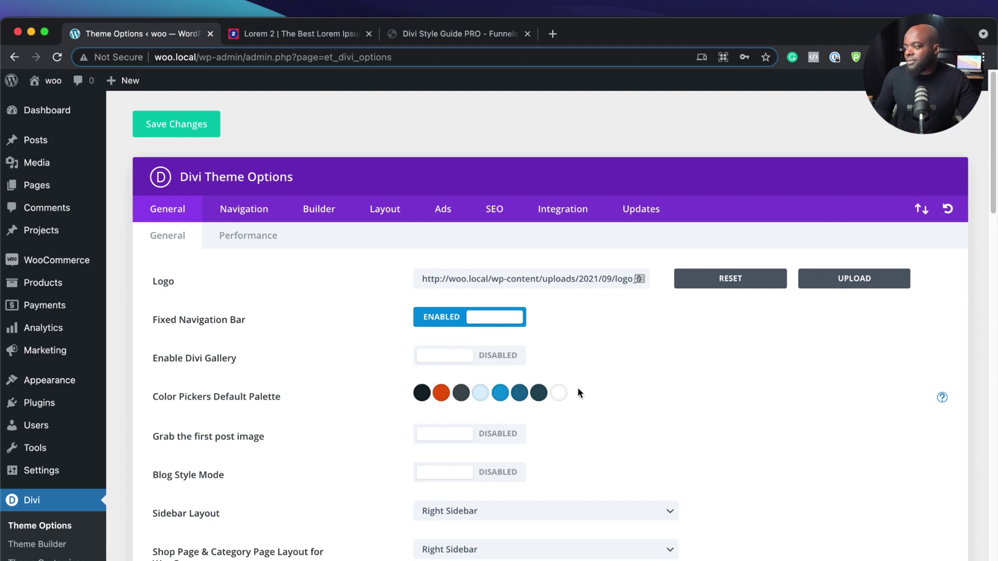
{"action": "left_click", "coordinate": [183, 128]}
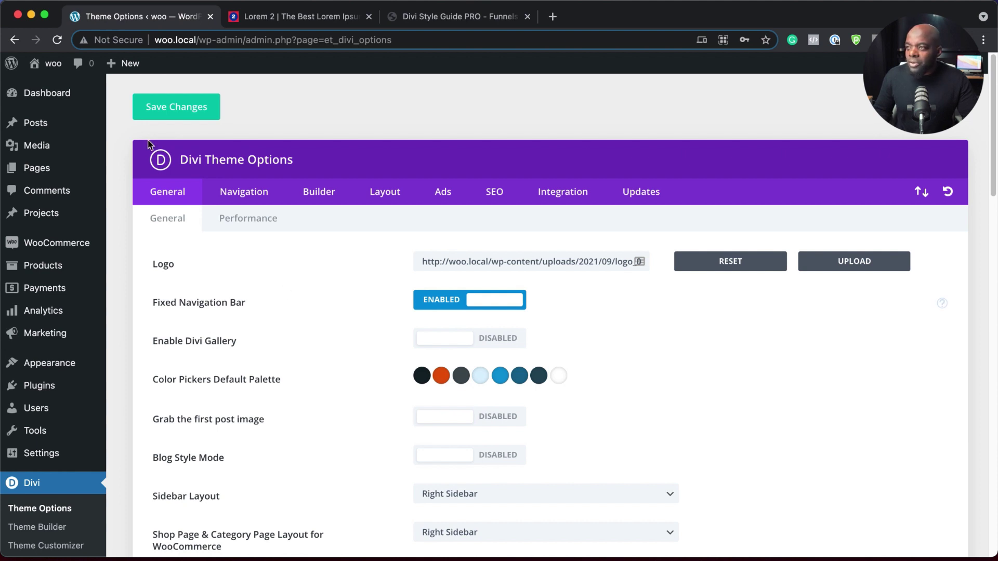
Add a new page titled "Style Guide Pro" and start building it from scratch in the Divi Builder, without inserting a row
{"action": "mouse_move", "coordinate": [52, 172]}
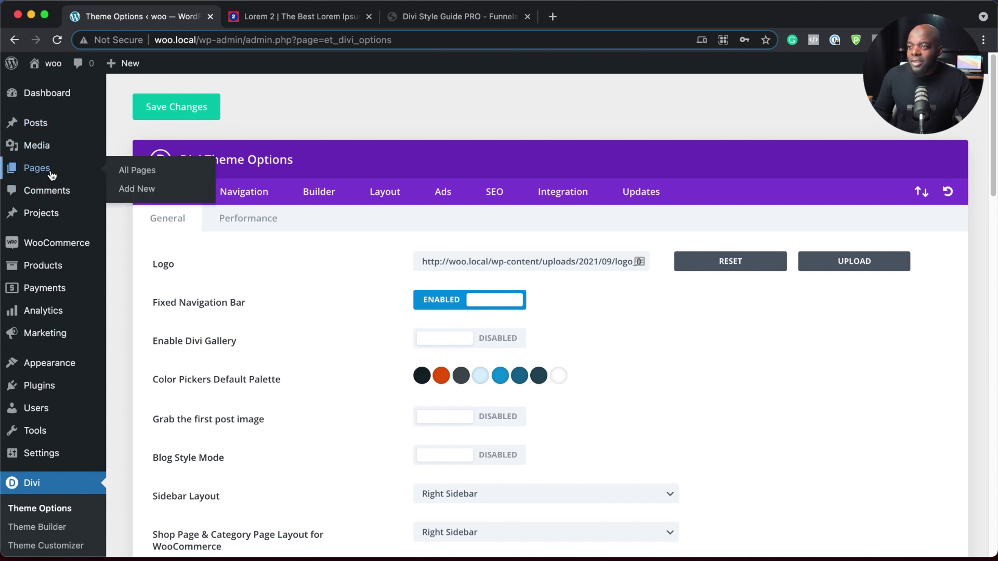
{"action": "left_click", "coordinate": [136, 190]}
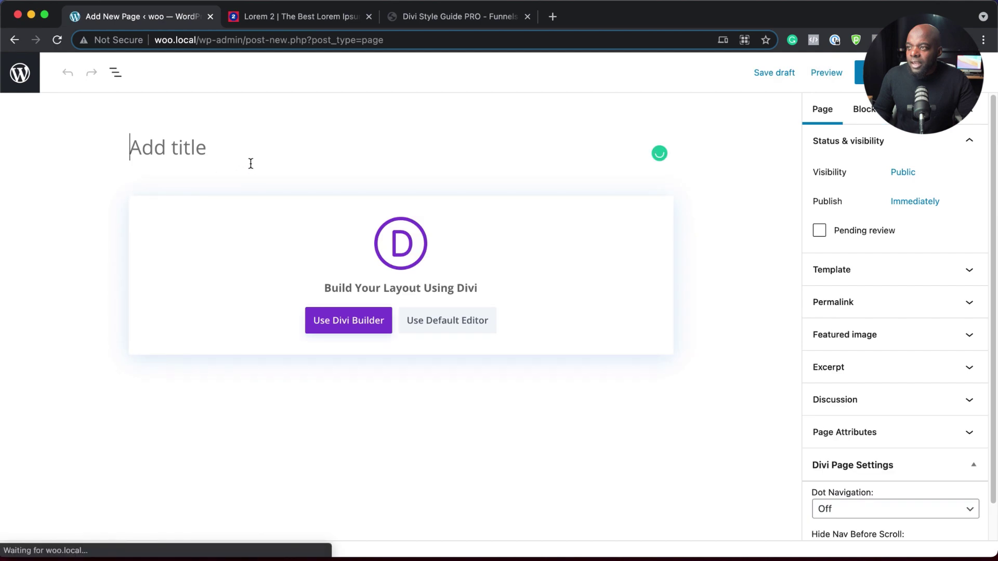
{"action": "left_click", "coordinate": [250, 163]}
{"action": "type", "text": "St"}
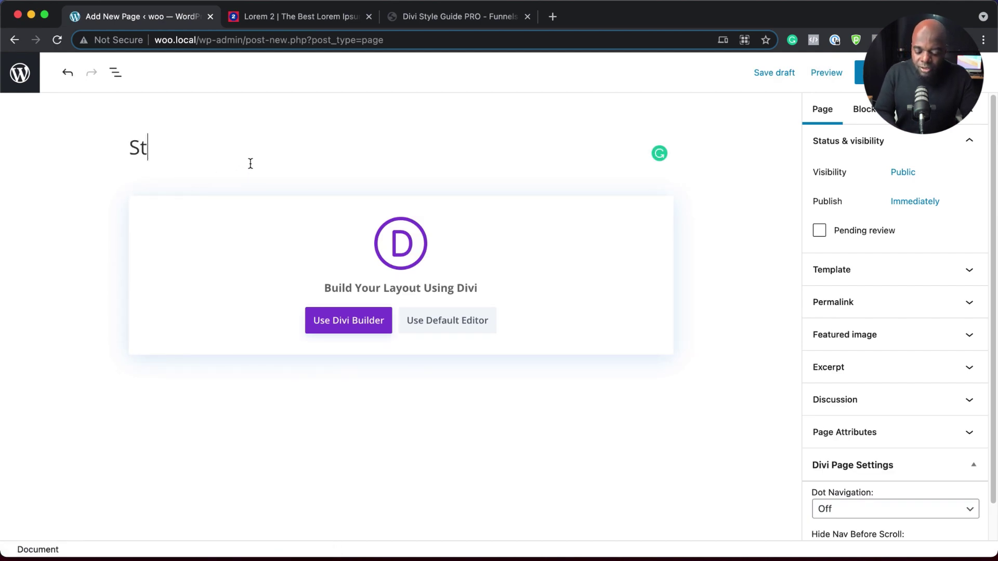
{"action": "type", "text": "yle G"}
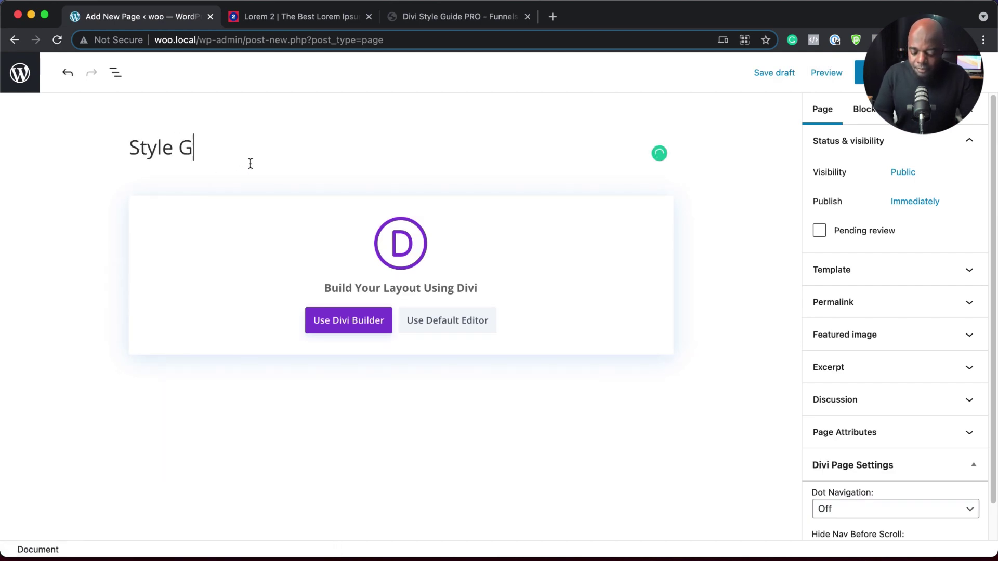
{"action": "type", "text": "uide Pro"}
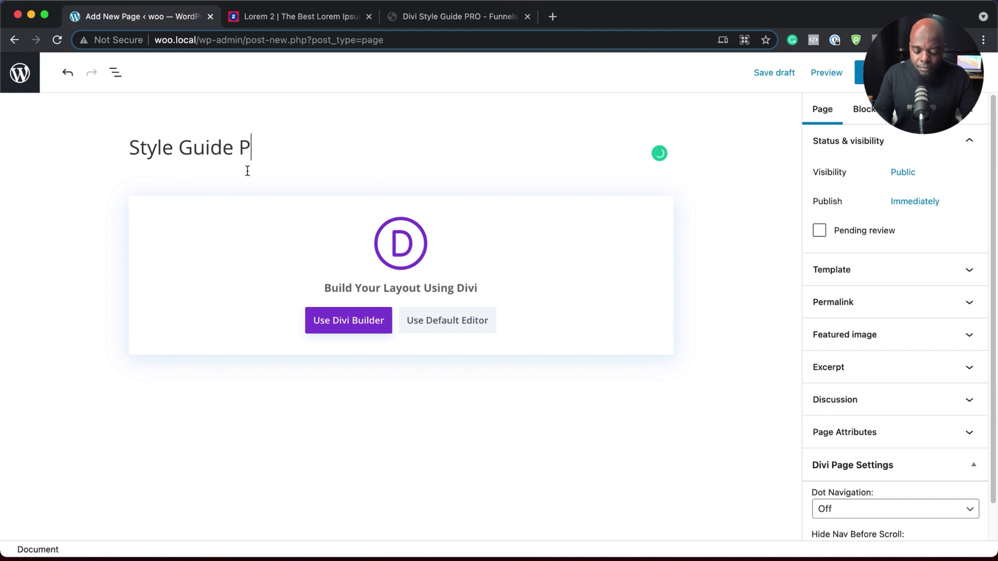
{"action": "left_click", "coordinate": [366, 321]}
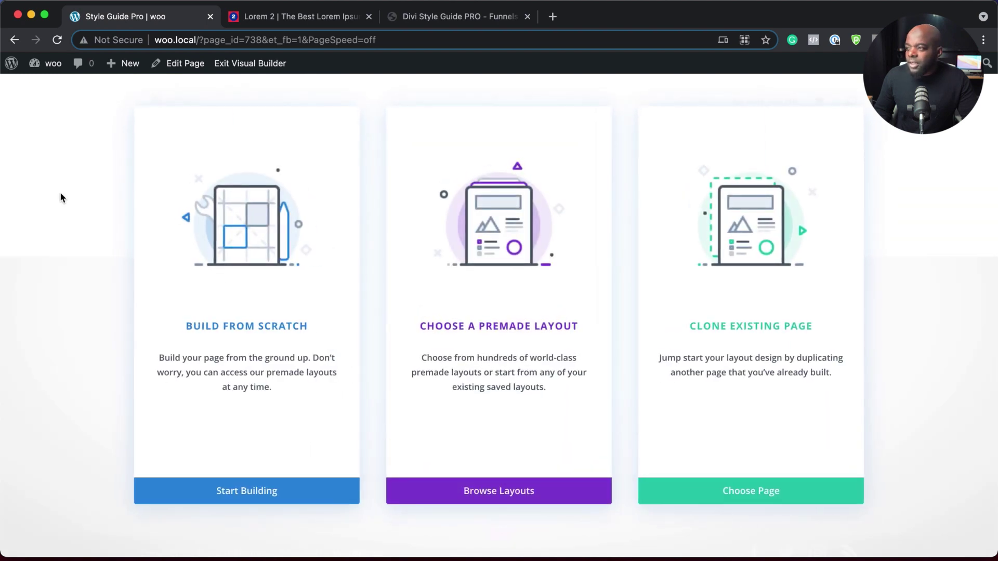
{"action": "left_click", "coordinate": [237, 327]}
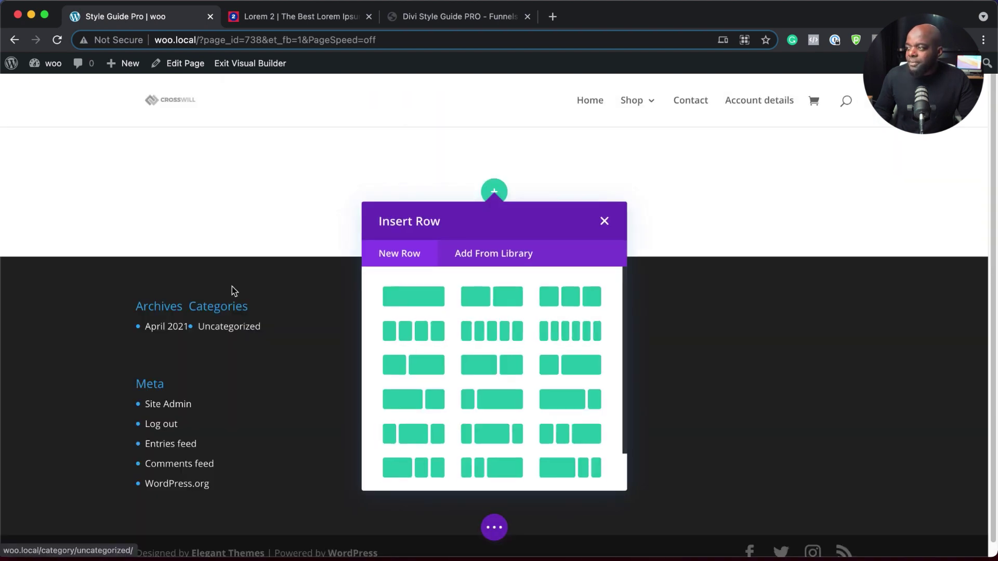
{"action": "left_click", "coordinate": [604, 221]}
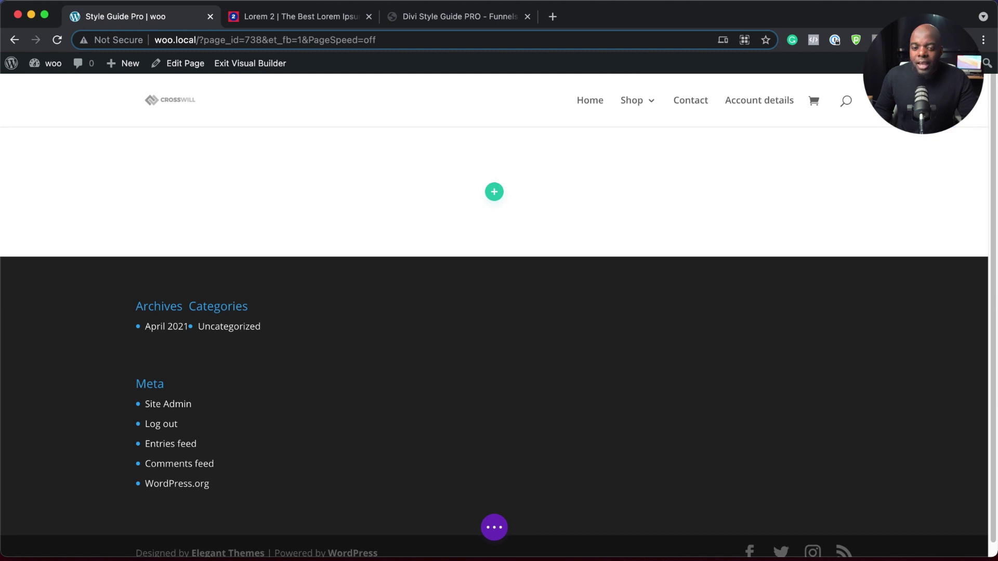
Import Divi Style Guide PRO.json into the page layout, replacing existing content and importing its presets
{"action": "left_click_drag", "start_coordinate": [1, 255], "coordinate": [446, 308]}
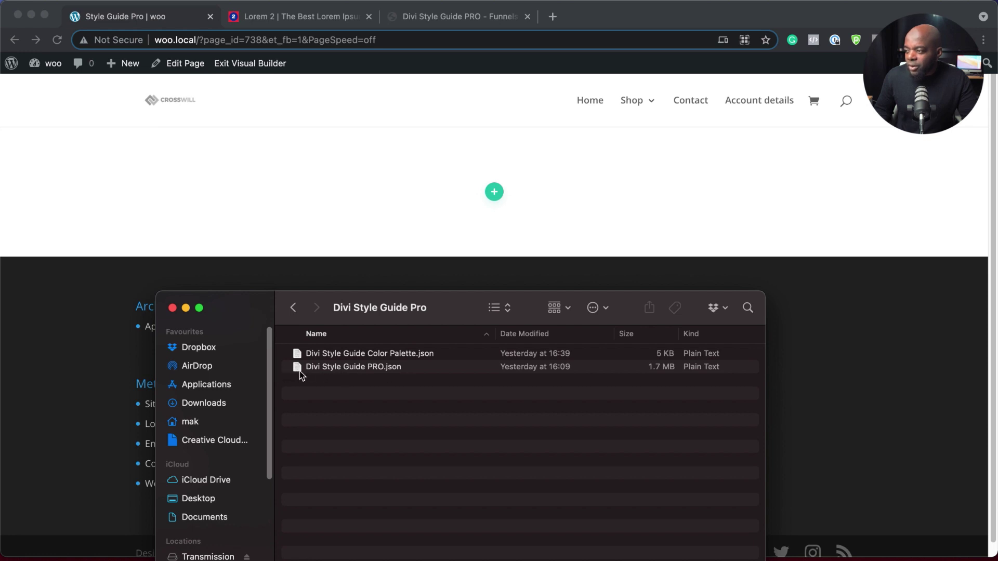
{"action": "left_click_drag", "start_coordinate": [300, 373], "coordinate": [350, 194]}
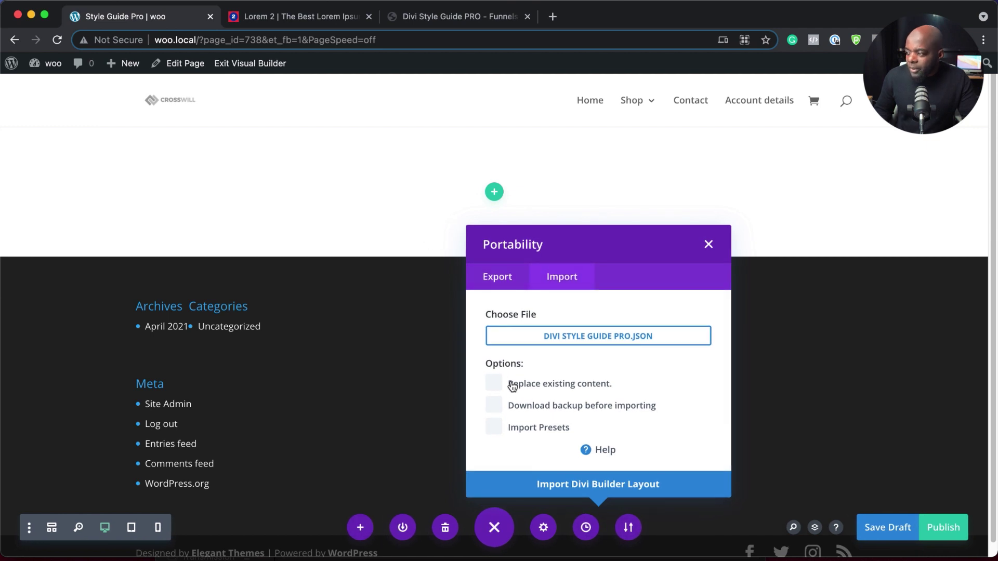
{"action": "left_click", "coordinate": [493, 385]}
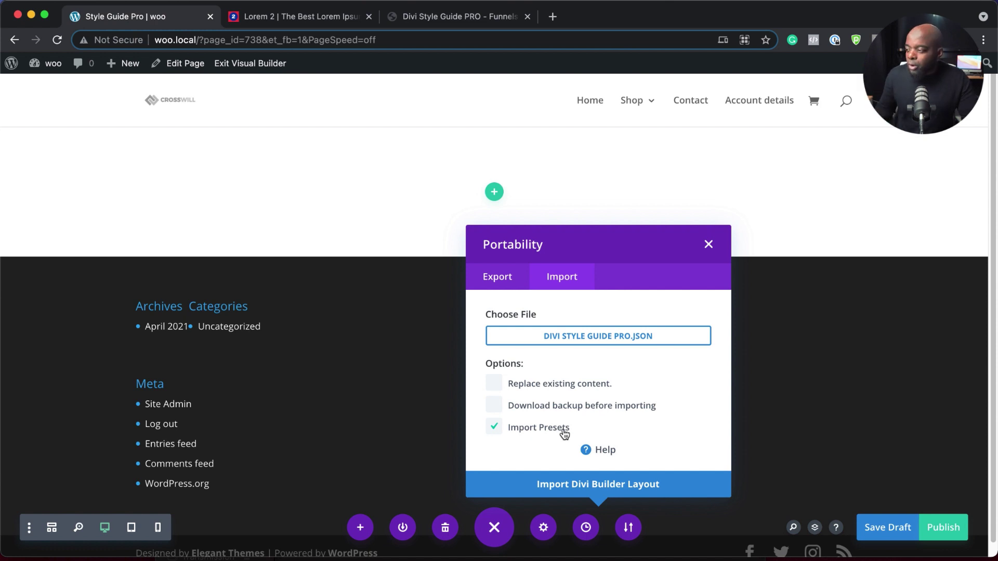
{"action": "left_click", "coordinate": [492, 383]}
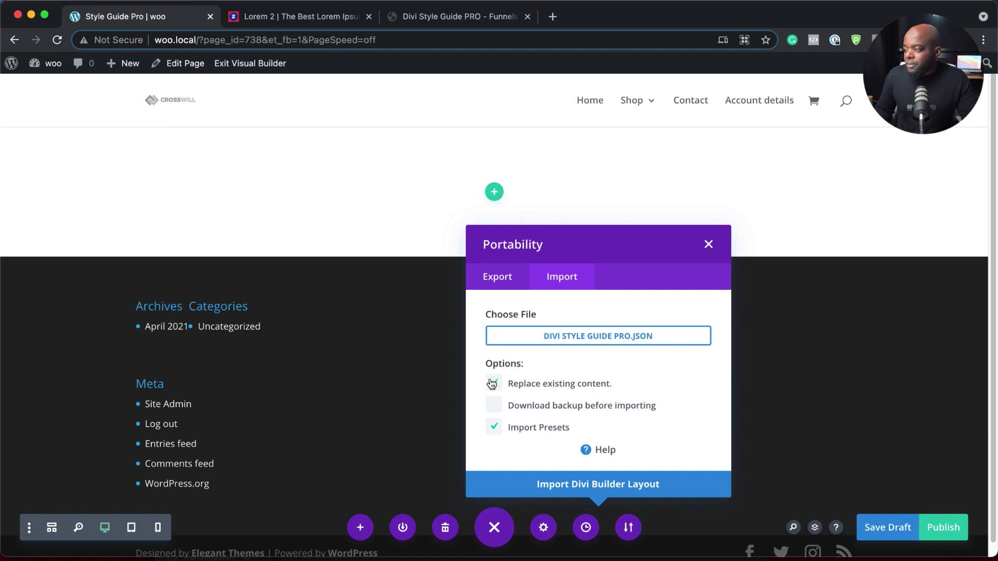
{"action": "left_click", "coordinate": [609, 488]}
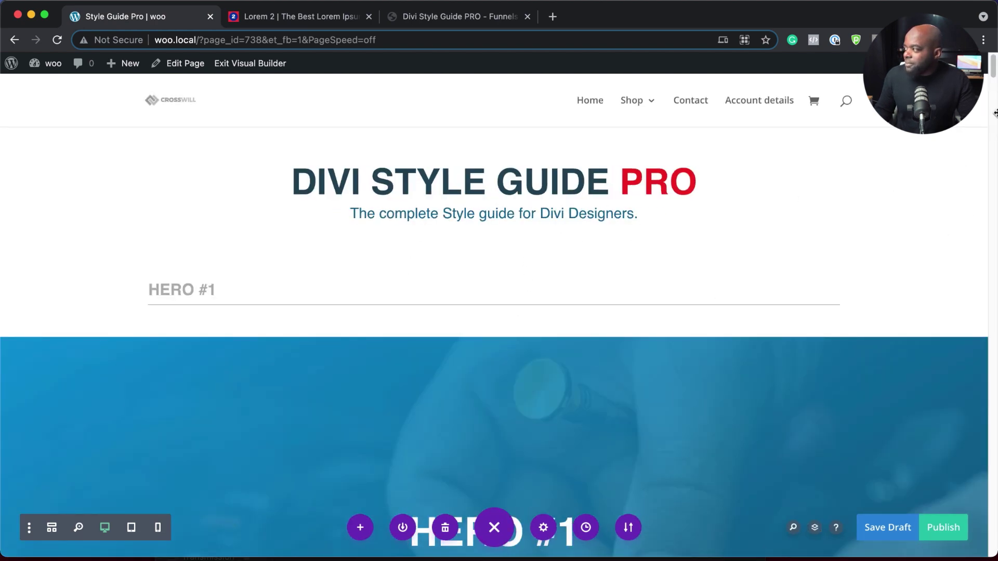
Look over the imported hero and title sections and publish the Style Guide Pro page
{"action": "scroll", "coordinate": [994, 89], "scroll_direction": "down", "scroll_amount": 6}
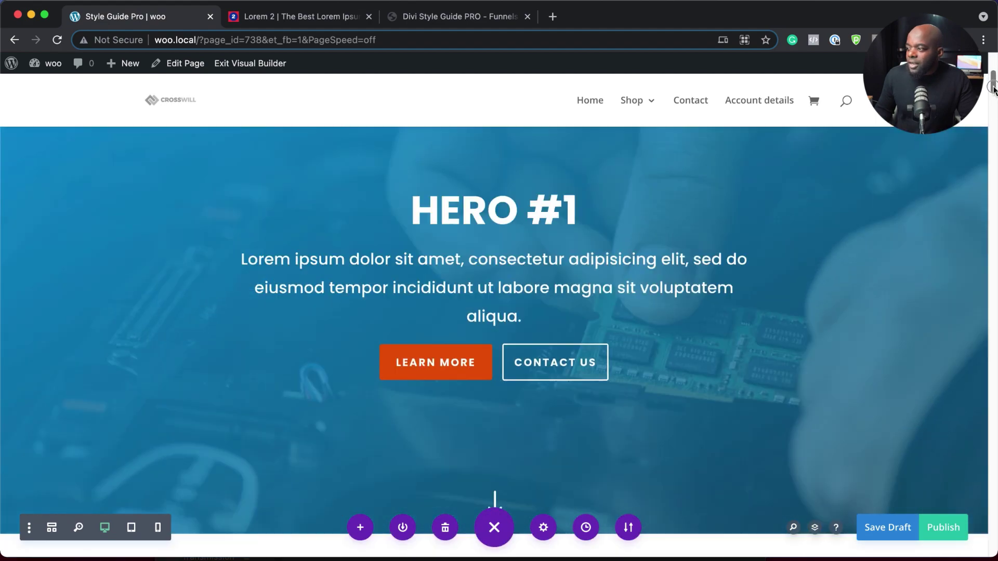
{"action": "left_click_drag", "start_coordinate": [993, 88], "coordinate": [995, 183]}
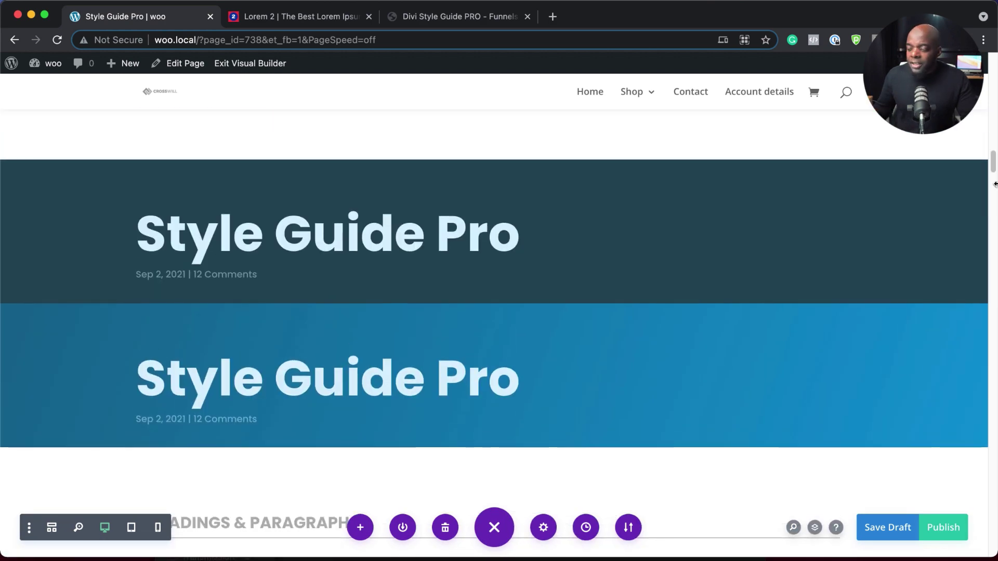
{"action": "left_click", "coordinate": [943, 528]}
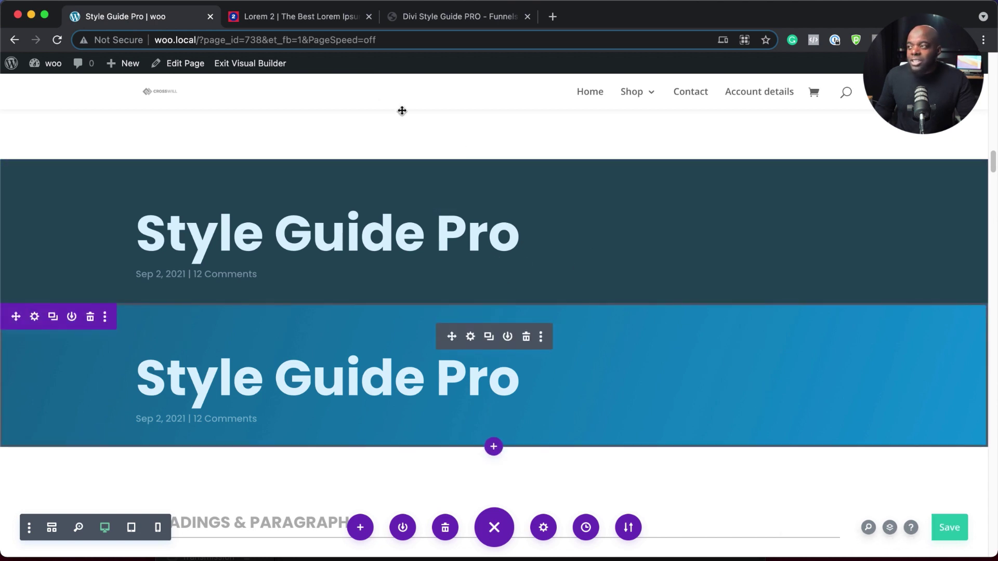
Create another page titled "New Page" in a separate browser tab and start building it from scratch with the Divi Builder
{"action": "mouse_move", "coordinate": [131, 66]}
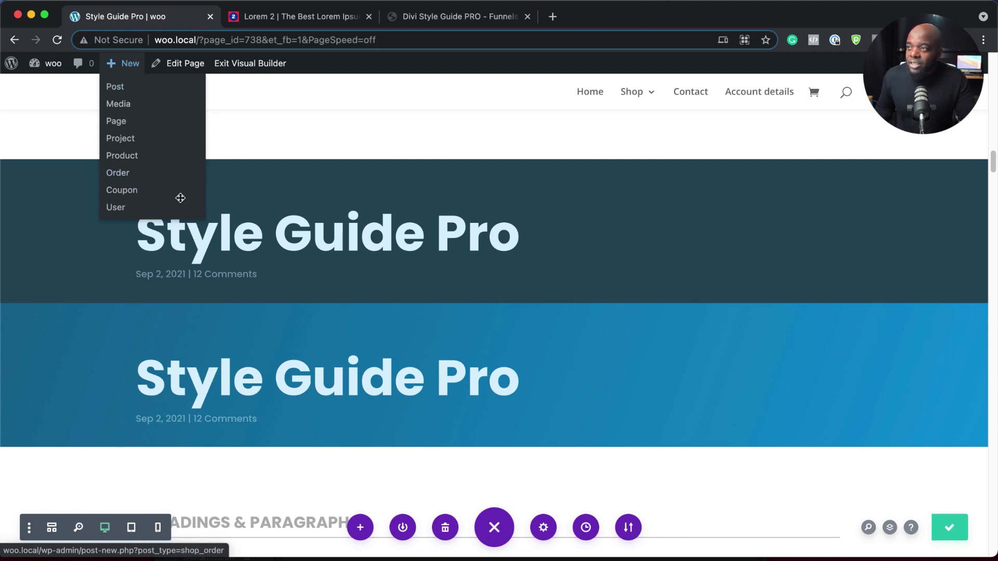
{"action": "left_click", "coordinate": [123, 123], "text": "super"}
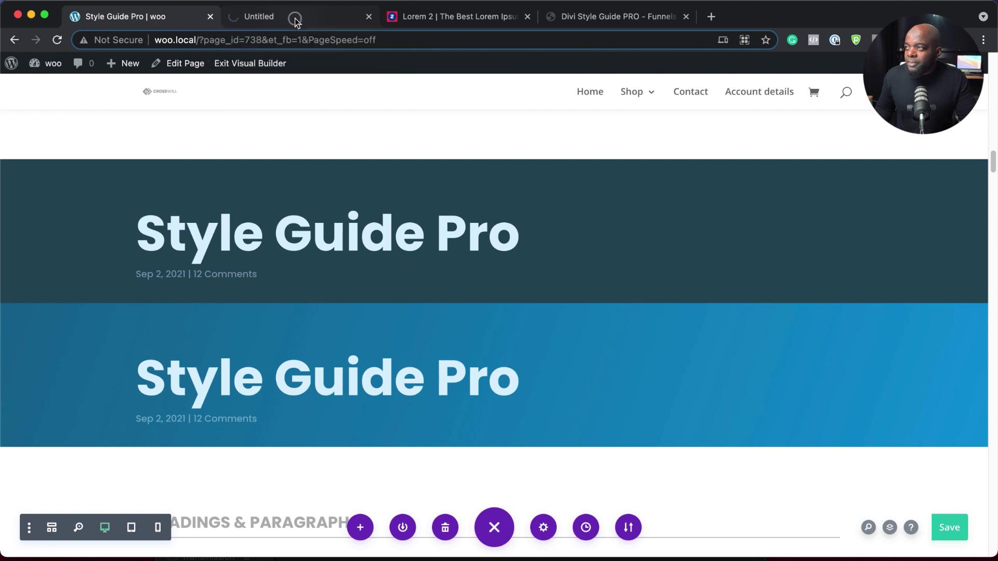
{"action": "left_click", "coordinate": [295, 18]}
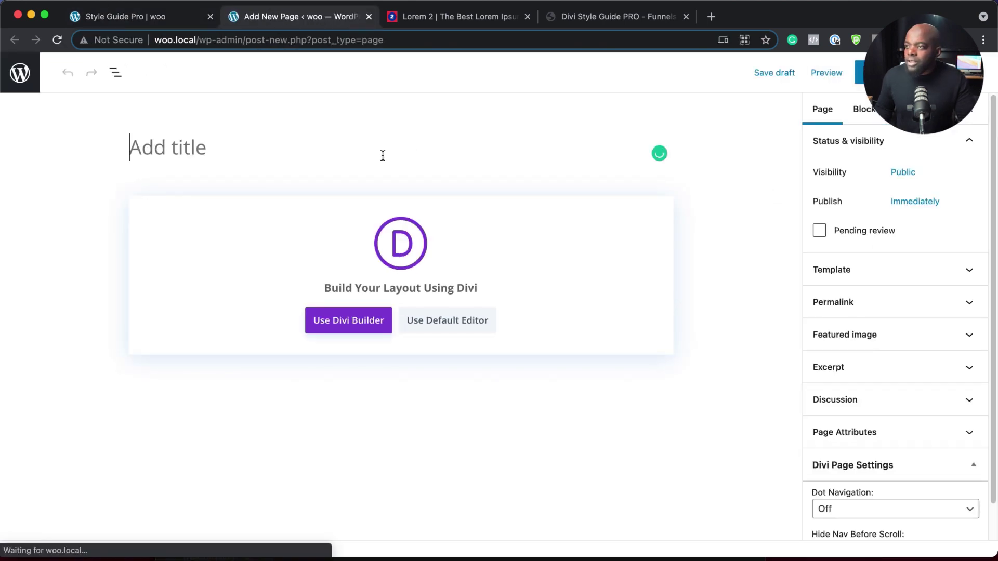
{"action": "type", "text": "New "}
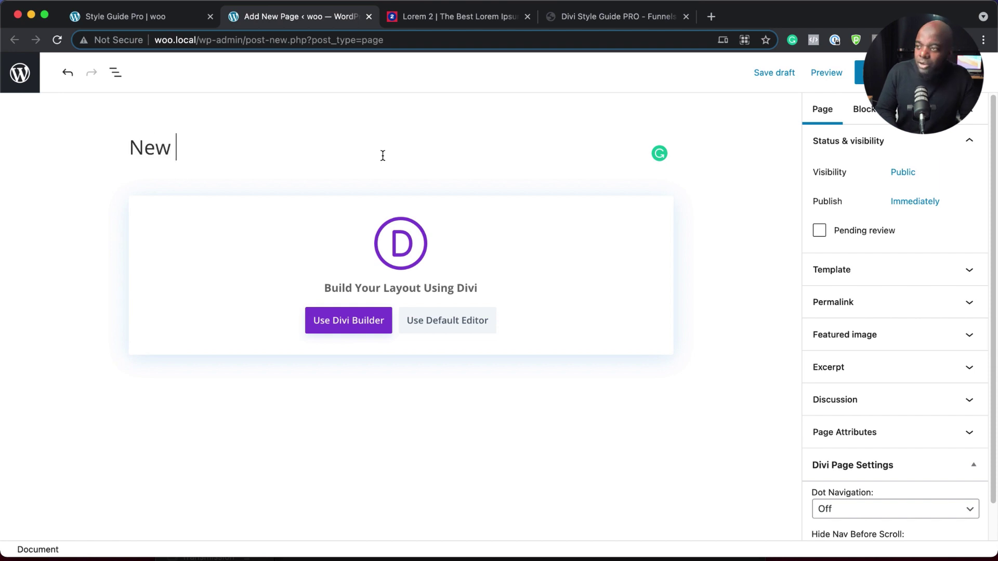
{"action": "type", "text": "Page"}
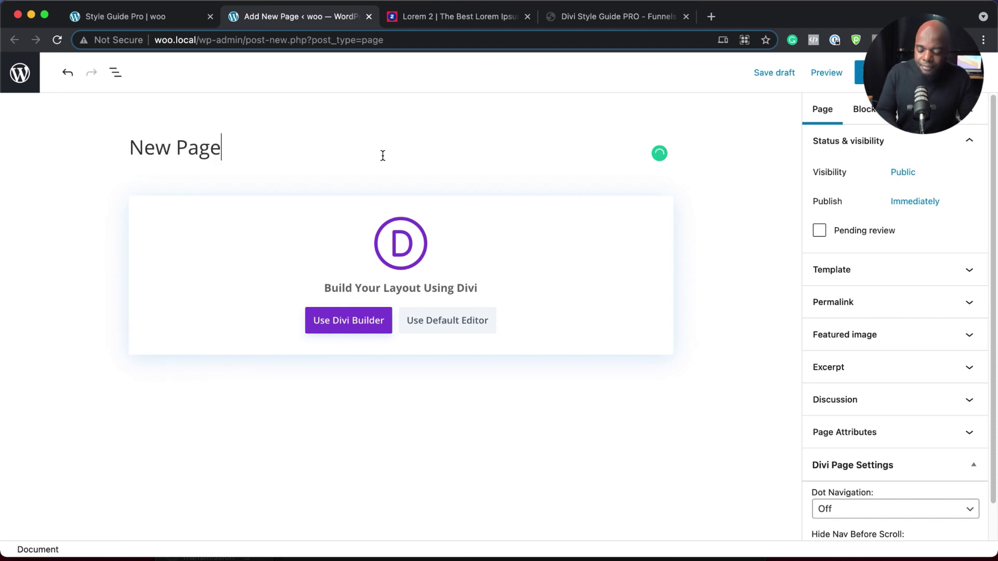
{"action": "left_click", "coordinate": [355, 327]}
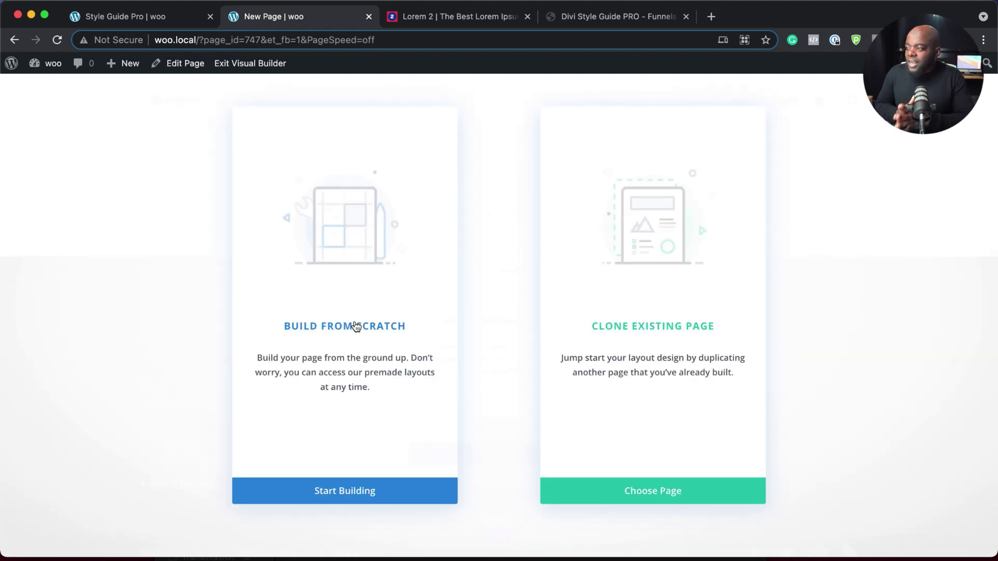
{"action": "left_click", "coordinate": [282, 328]}
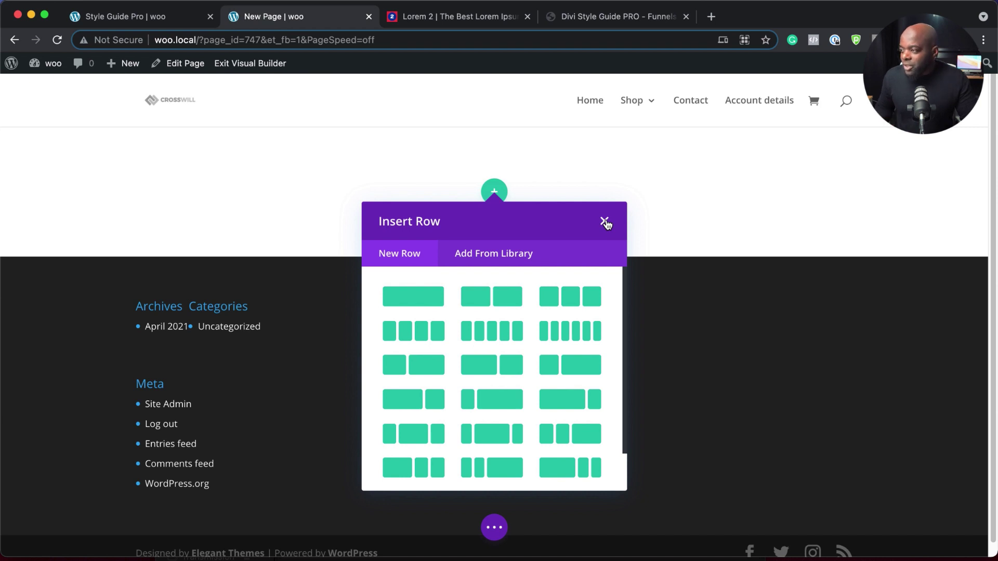
Insert a row with two equal columns and add a Text module to its first column
{"action": "left_click", "coordinate": [504, 301]}
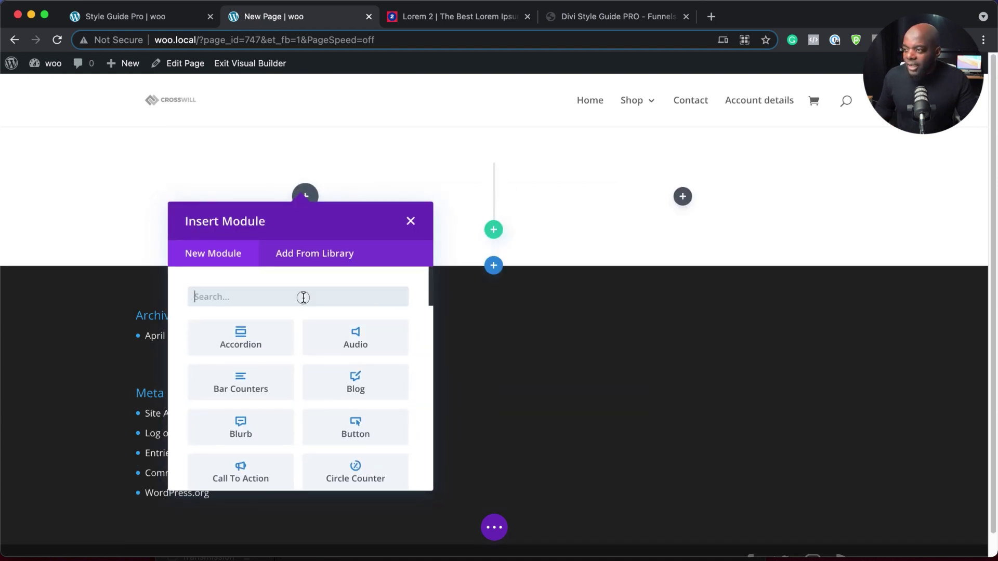
{"action": "type", "text": "text"}
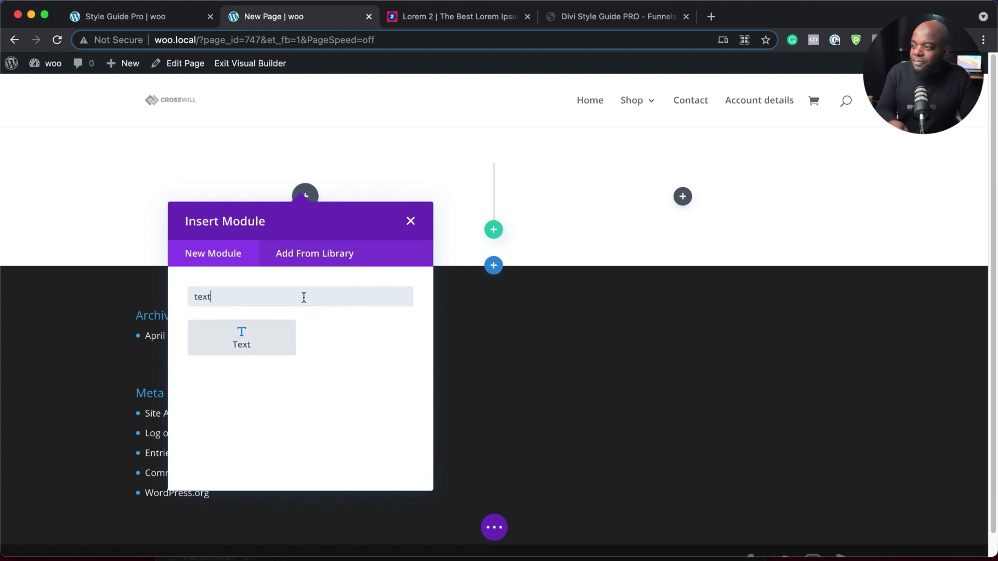
{"action": "left_click", "coordinate": [263, 344]}
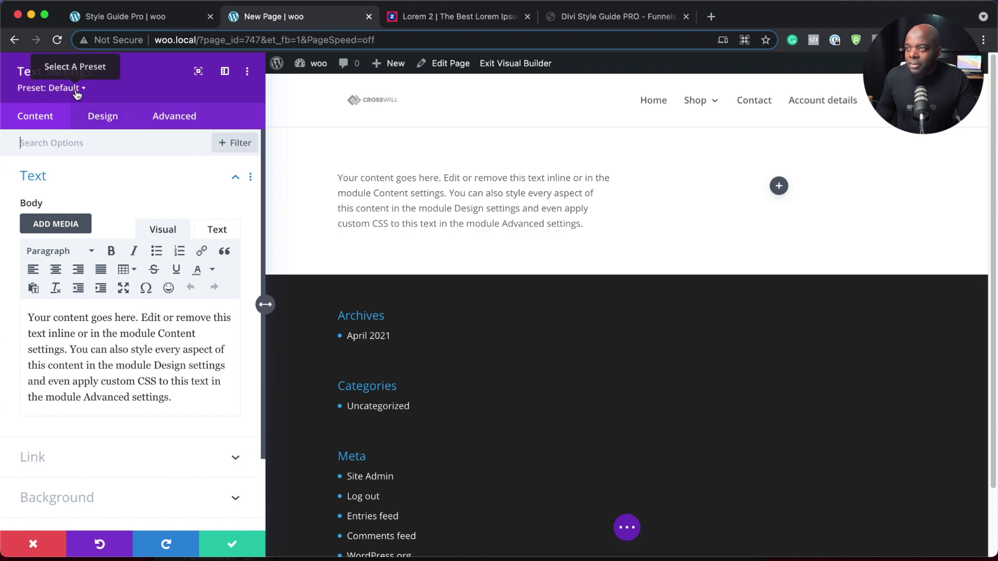
Apply the Main Paragraph Text preset to the Text module in the first column and save the module
{"action": "left_click", "coordinate": [77, 89]}
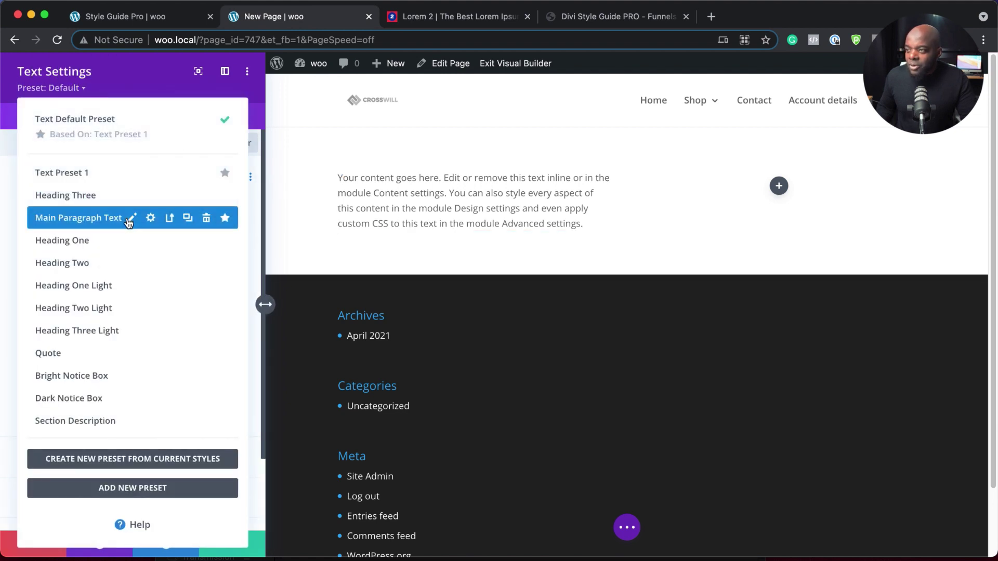
{"action": "left_click", "coordinate": [78, 217]}
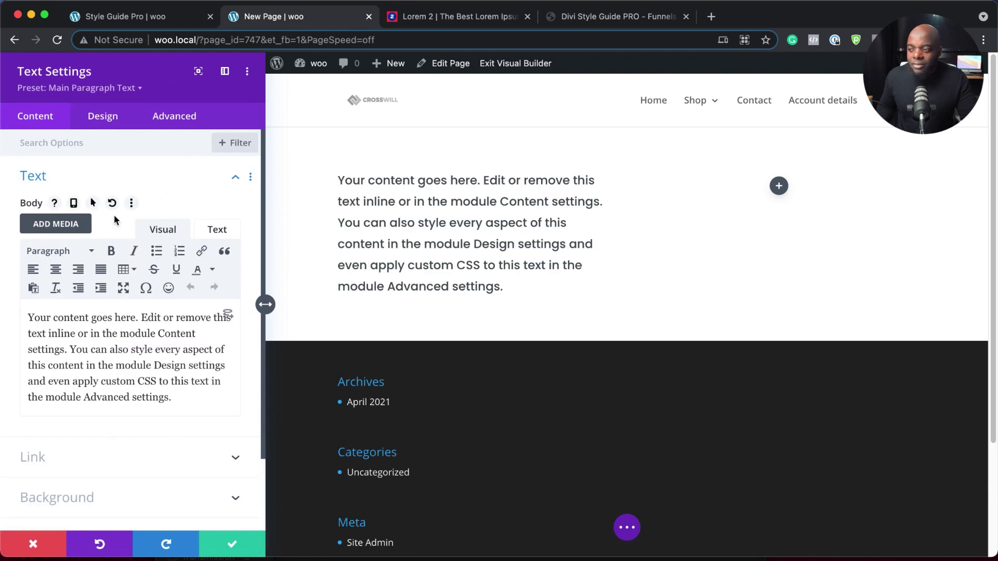
{"action": "left_click", "coordinate": [232, 544]}
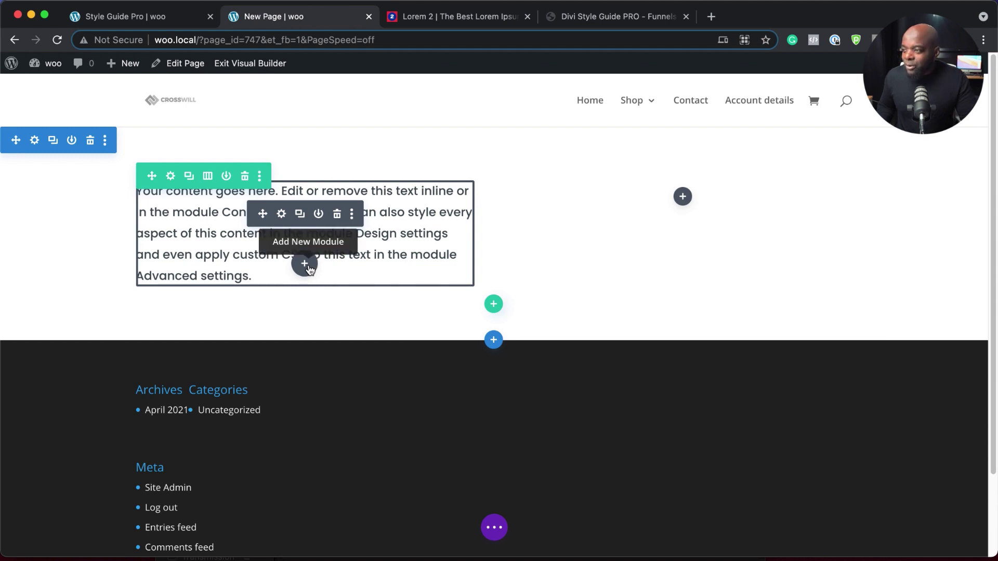
Add a second Text module below the paragraph reading "This is my heading!" and format it as Heading 2
{"action": "left_click", "coordinate": [305, 264]}
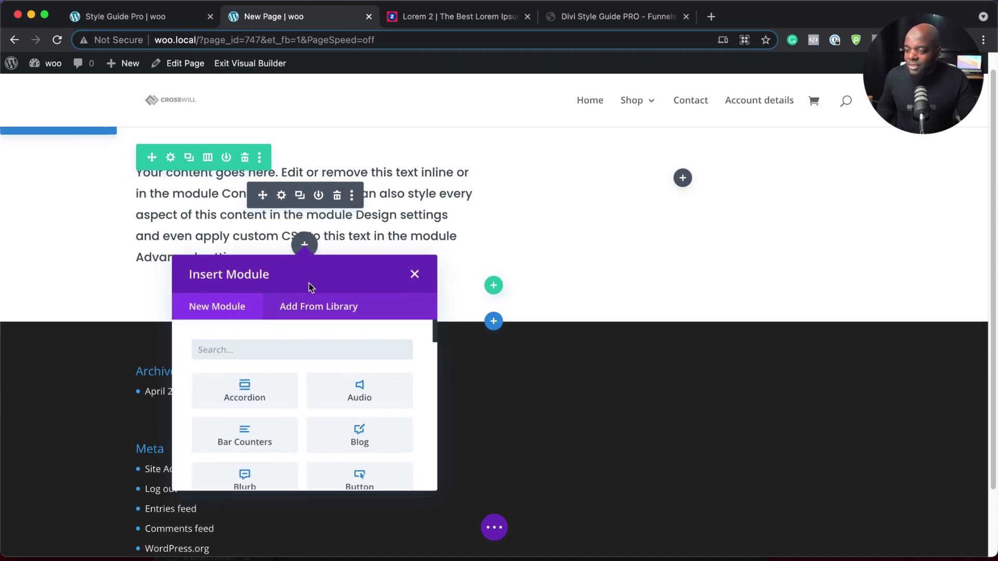
{"action": "type", "text": "Text"}
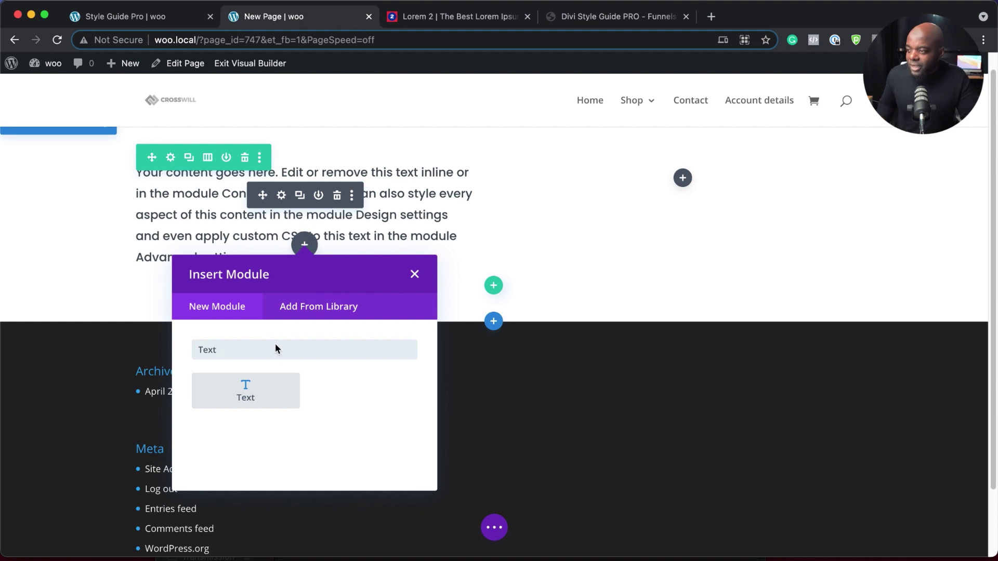
{"action": "left_click", "coordinate": [260, 395]}
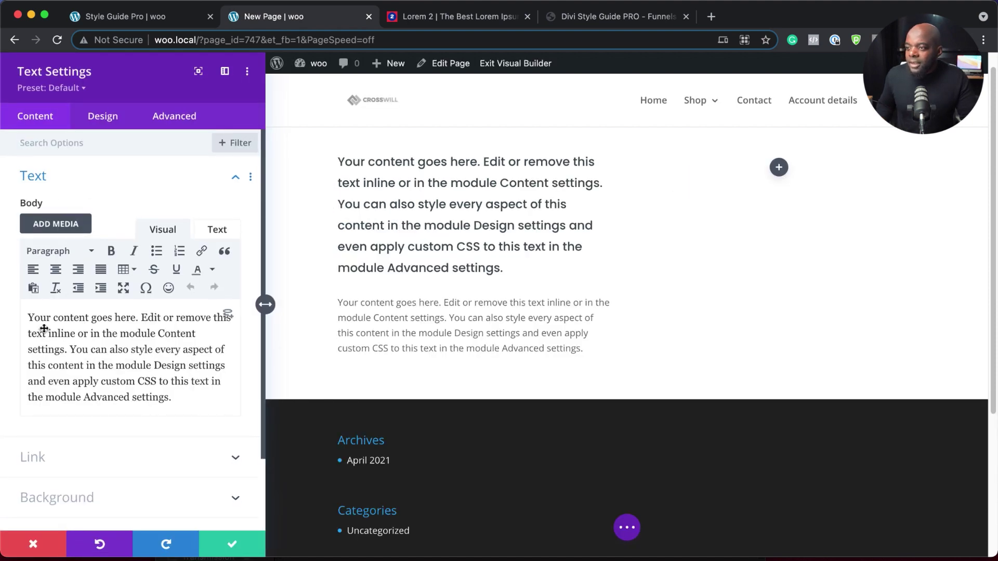
{"action": "left_click_drag", "start_coordinate": [29, 317], "coordinate": [245, 413]}
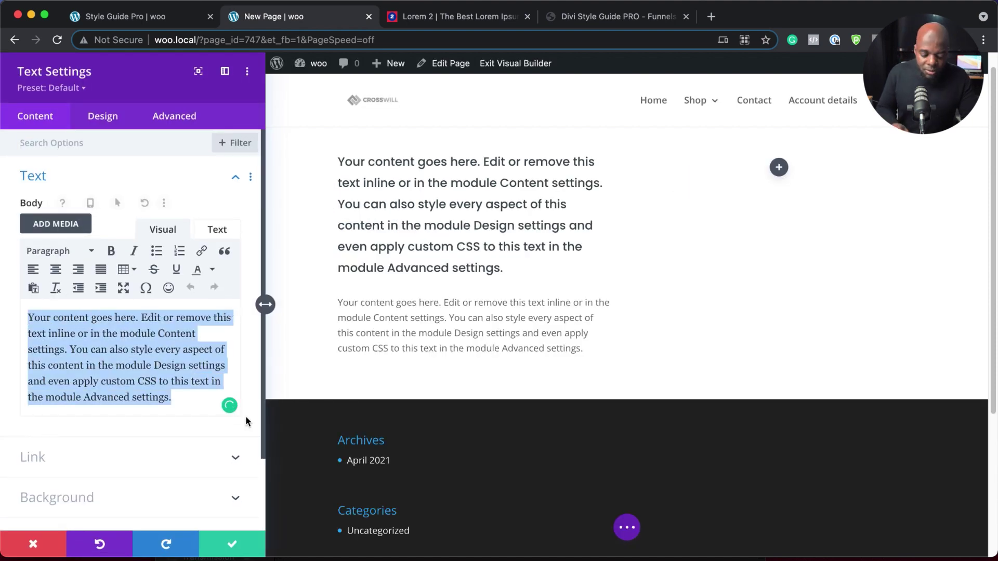
{"action": "type", "text": "This is my headi"}
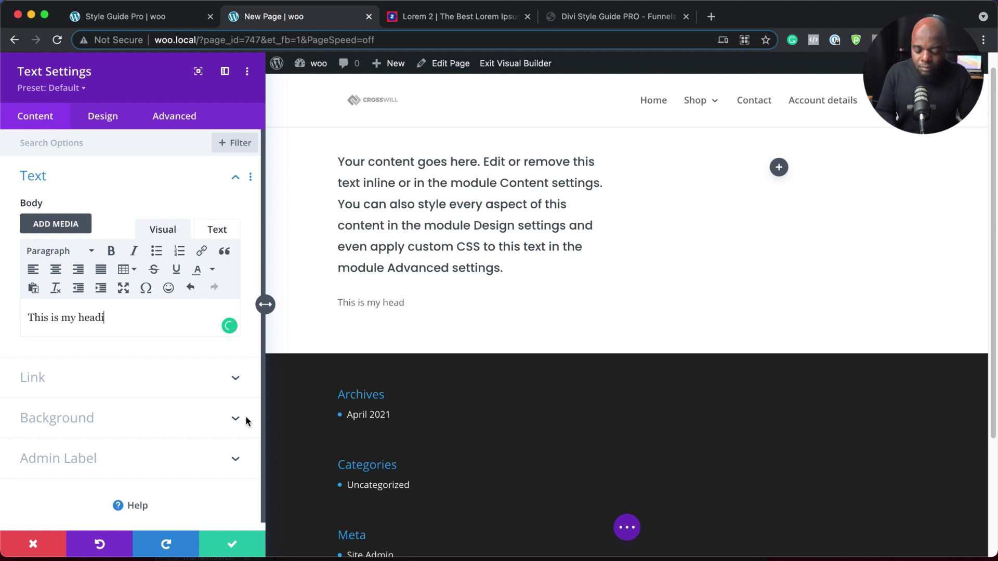
{"action": "type", "text": "ng!"}
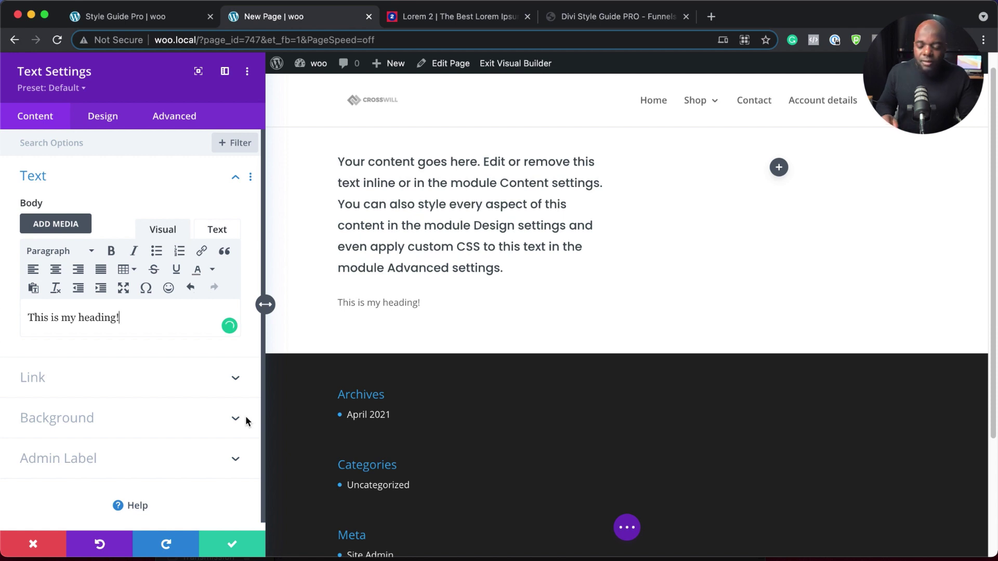
{"action": "left_click_drag", "start_coordinate": [136, 315], "coordinate": [20, 306]}
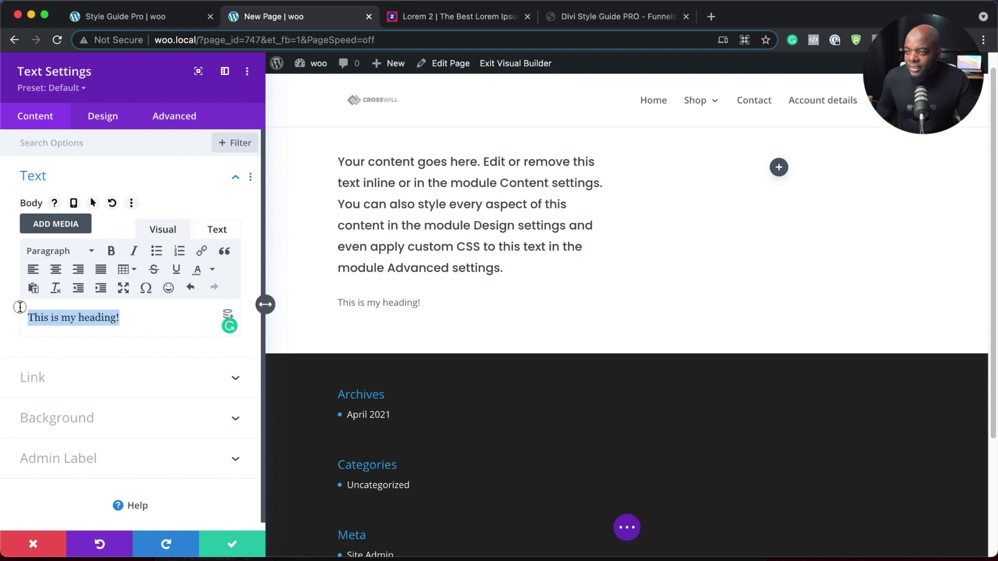
{"action": "left_click", "coordinate": [65, 252]}
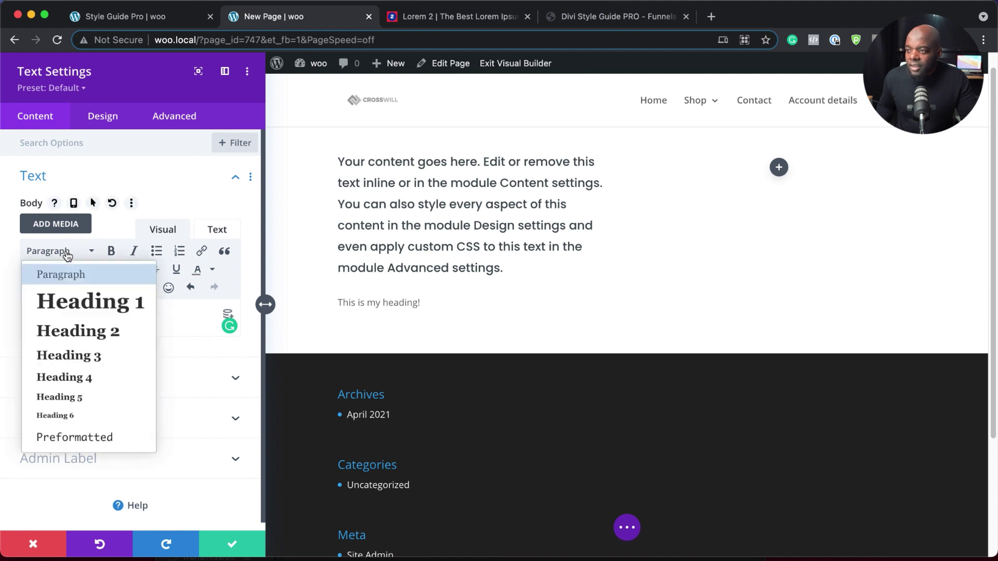
{"action": "left_click", "coordinate": [104, 330]}
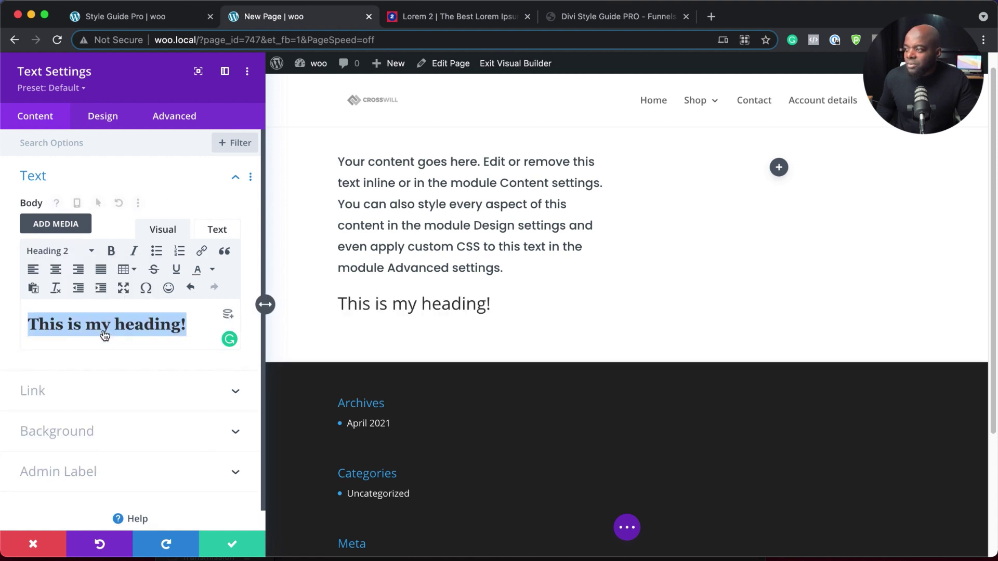
Apply the Heading Two preset to the heading module, save it, and move it above the paragraph
{"action": "left_click", "coordinate": [81, 89]}
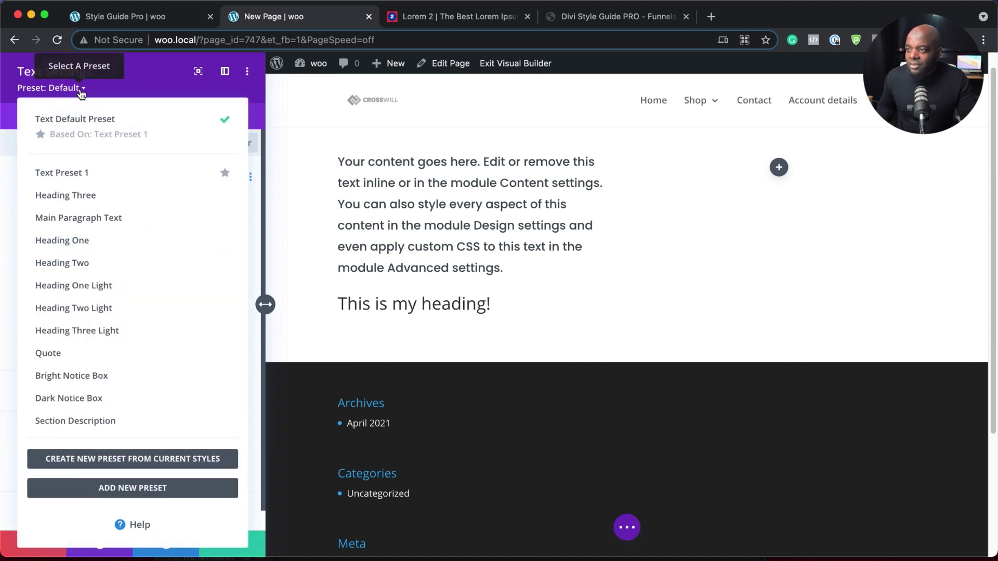
{"action": "left_click", "coordinate": [103, 268]}
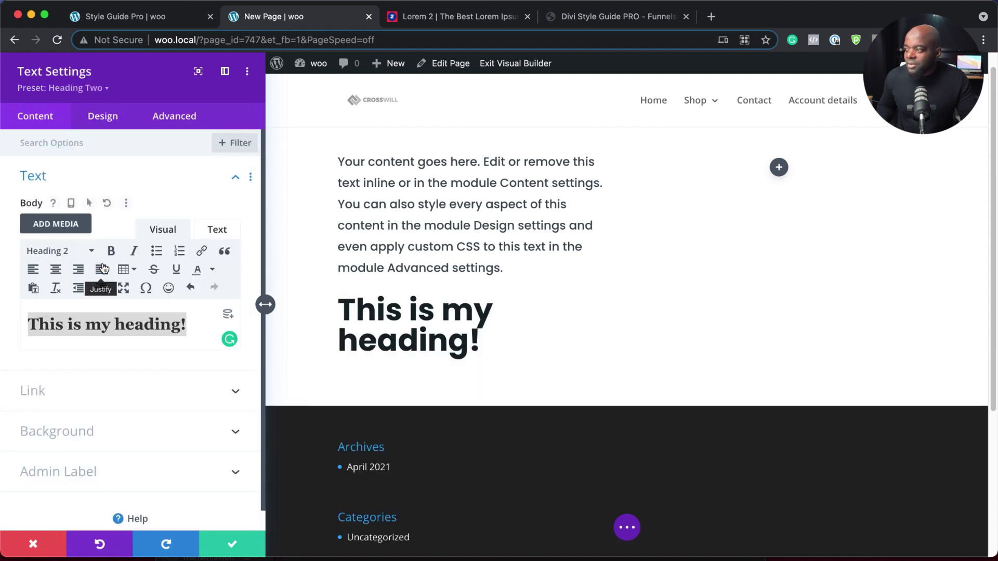
{"action": "left_click", "coordinate": [230, 548]}
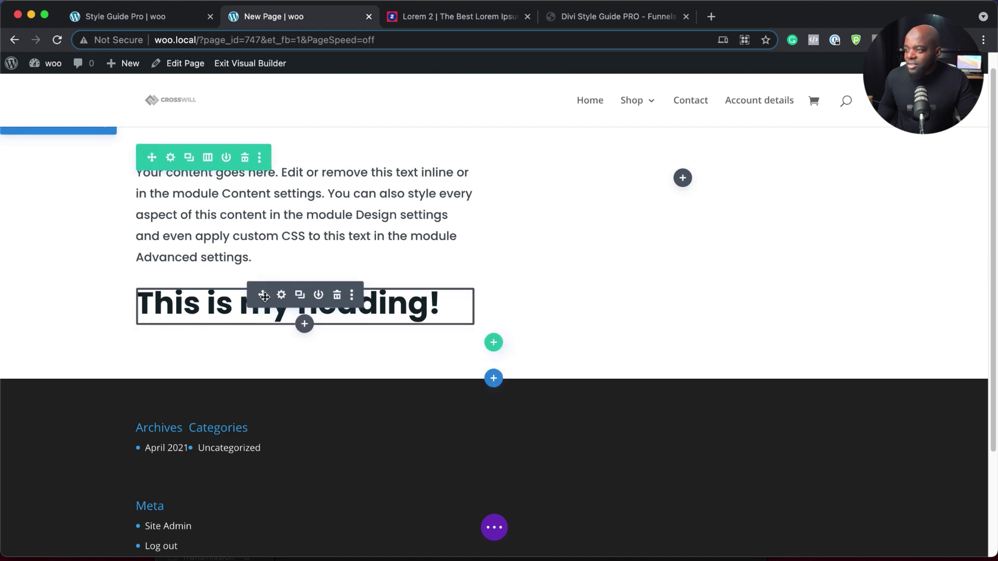
{"action": "left_click_drag", "start_coordinate": [264, 296], "coordinate": [264, 183]}
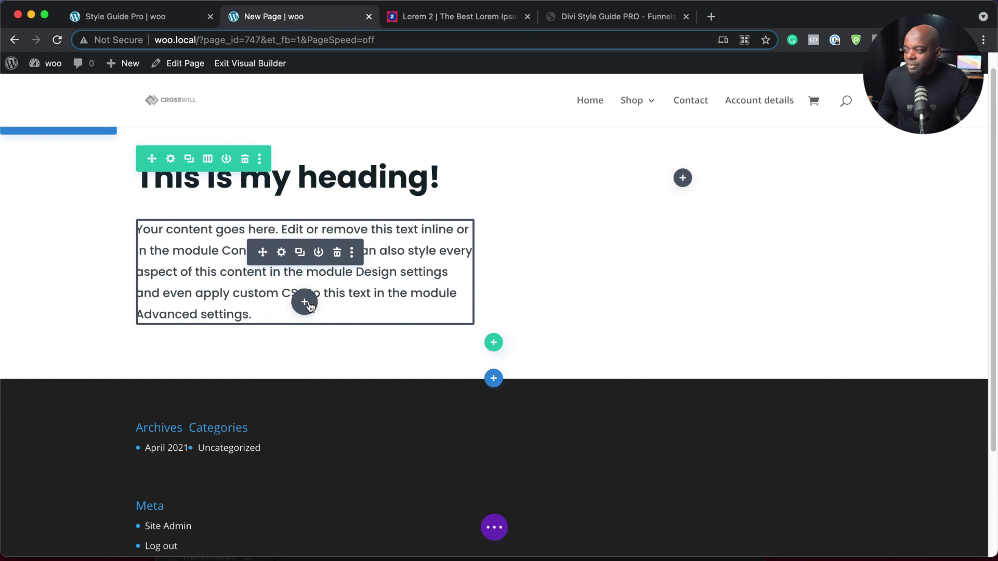
Add a Button module below the paragraph in the first column
{"action": "left_click", "coordinate": [305, 302]}
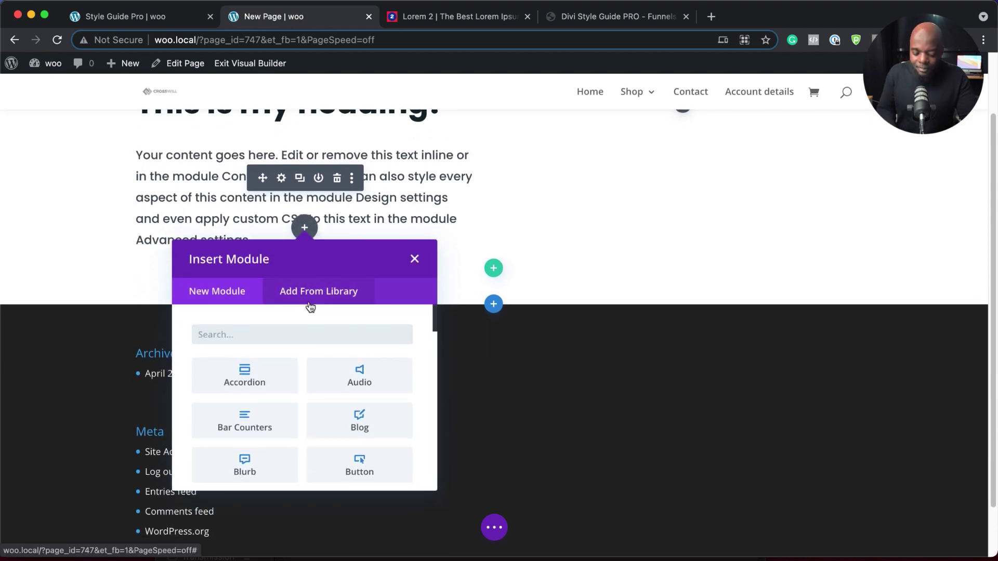
{"action": "type", "text": "butt"}
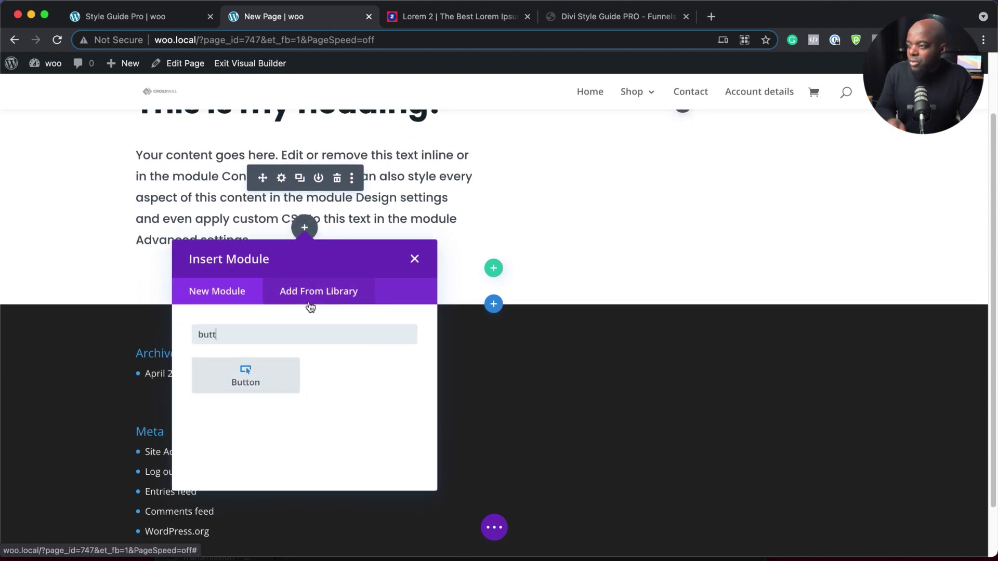
{"action": "left_click", "coordinate": [249, 373]}
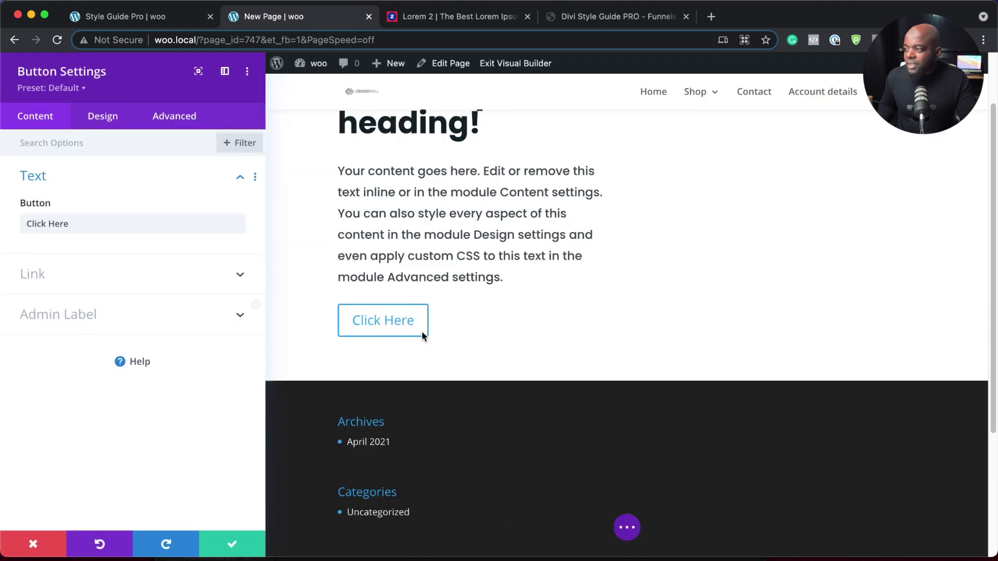
Check the available button presets and examine their looks in the Buttons section of the Style Guide Pro page
{"action": "left_click", "coordinate": [78, 89]}
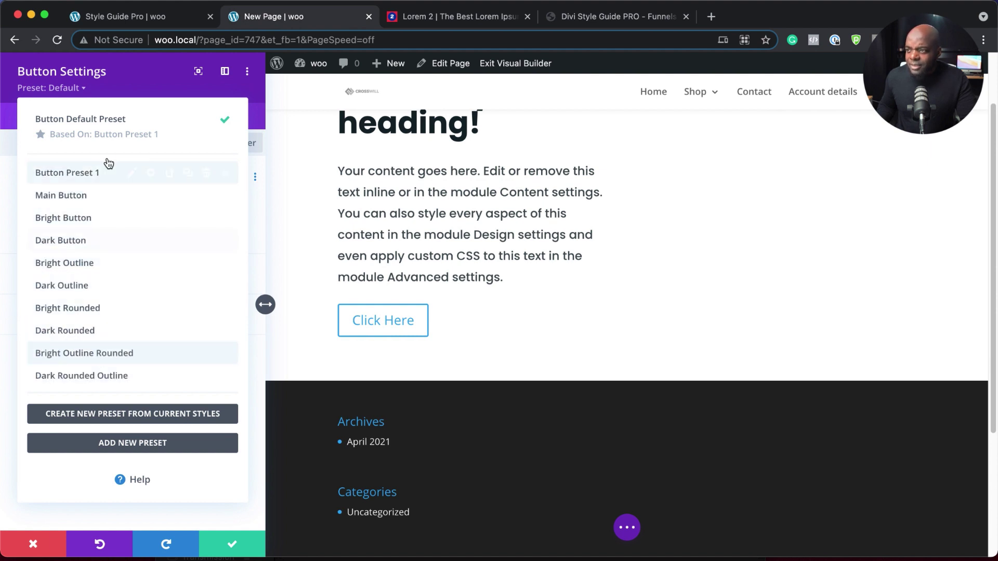
{"action": "left_click", "coordinate": [166, 95]}
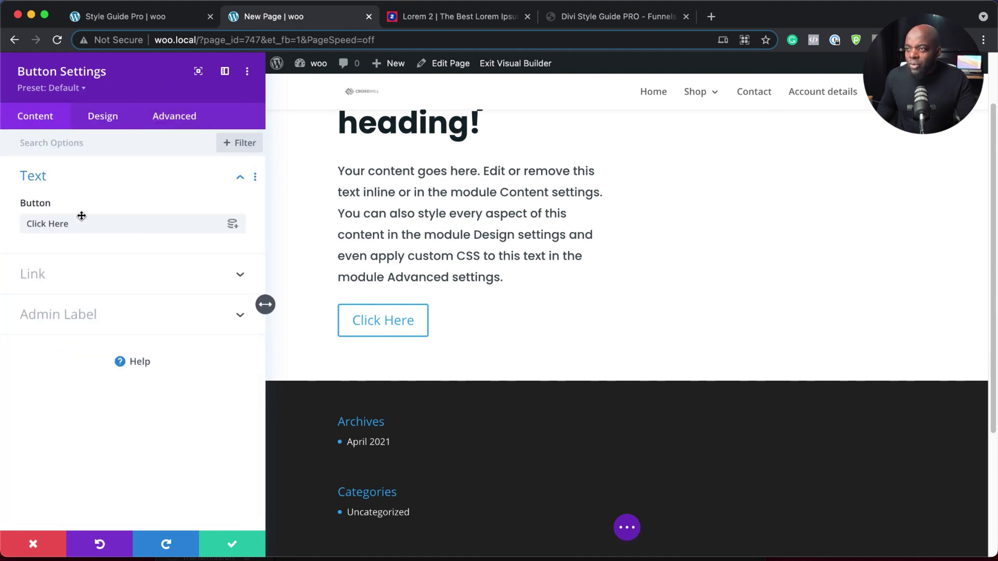
{"action": "left_click", "coordinate": [179, 18]}
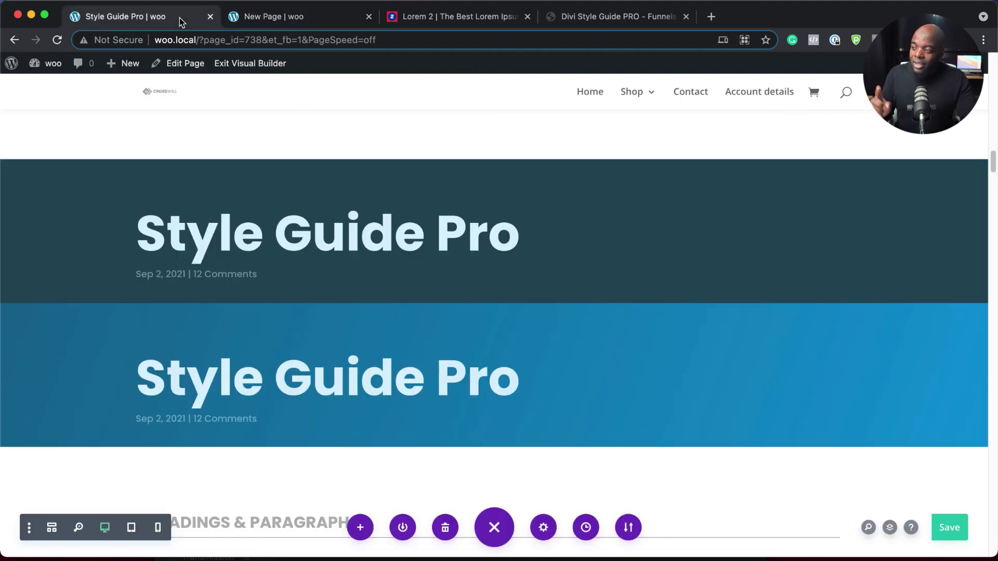
{"action": "scroll", "coordinate": [592, 289], "scroll_direction": "up", "scroll_amount": 4}
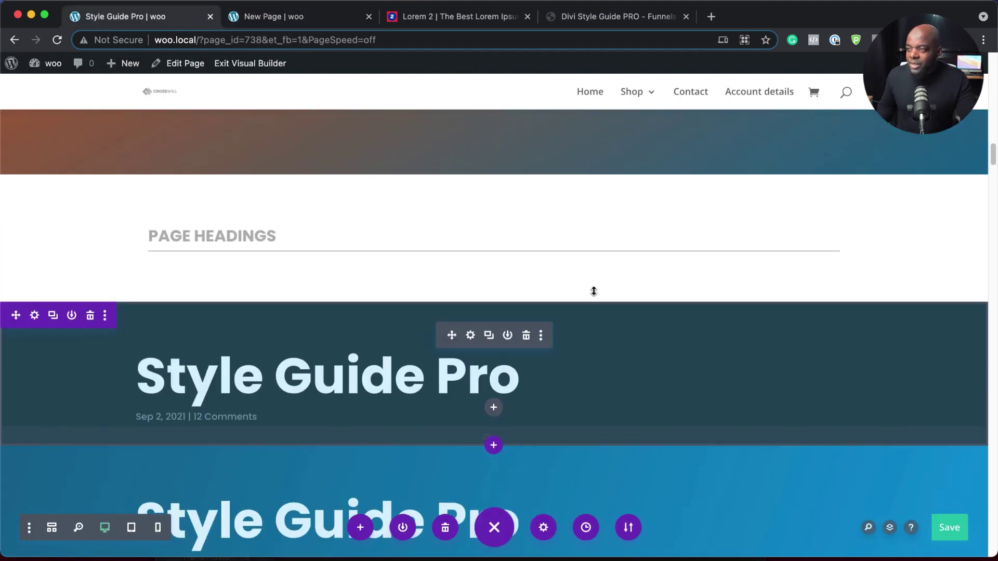
{"action": "scroll", "coordinate": [594, 291], "scroll_direction": "down", "scroll_amount": 20}
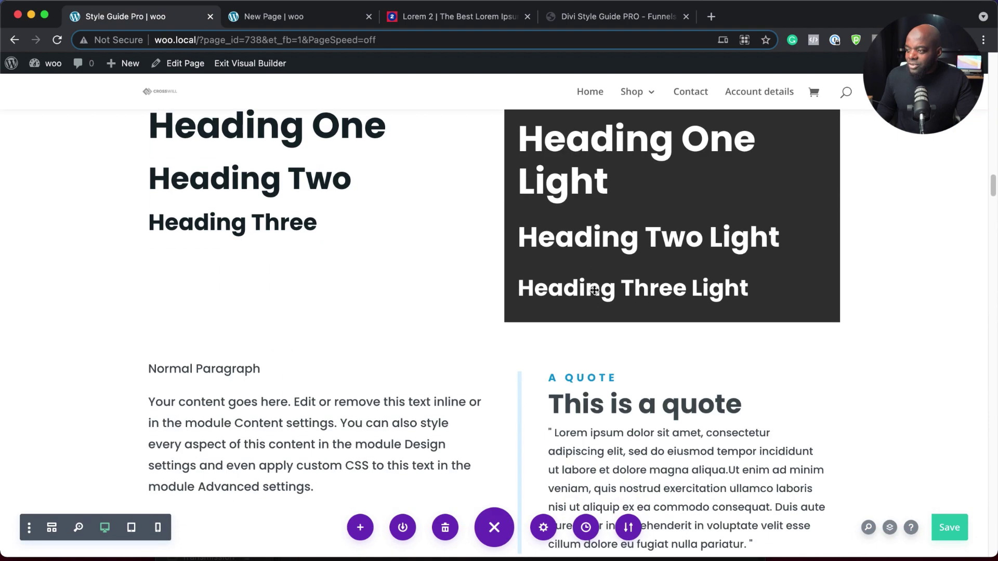
{"action": "scroll", "coordinate": [593, 290], "scroll_direction": "down", "scroll_amount": 15}
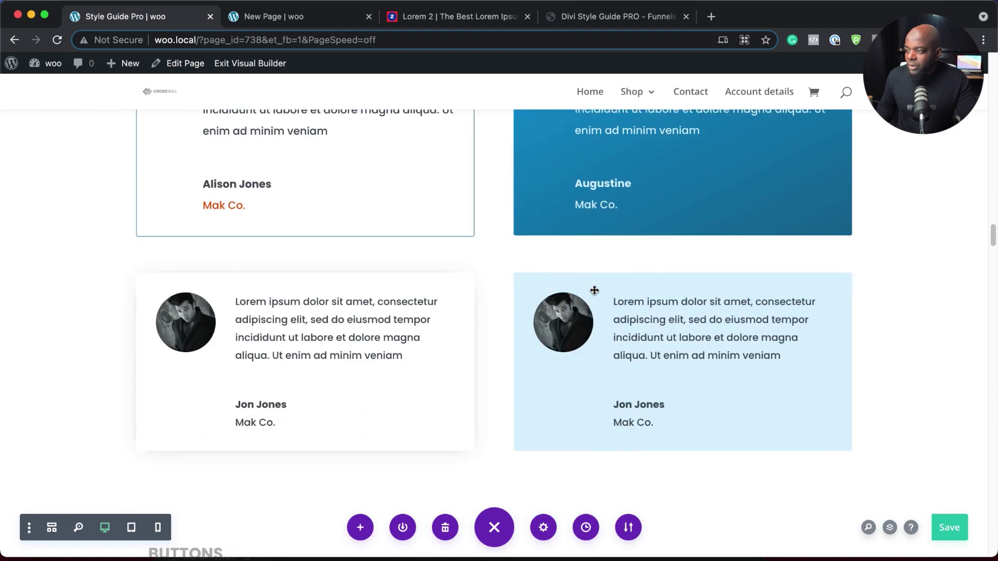
{"action": "scroll", "coordinate": [593, 290], "scroll_direction": "down", "scroll_amount": 4}
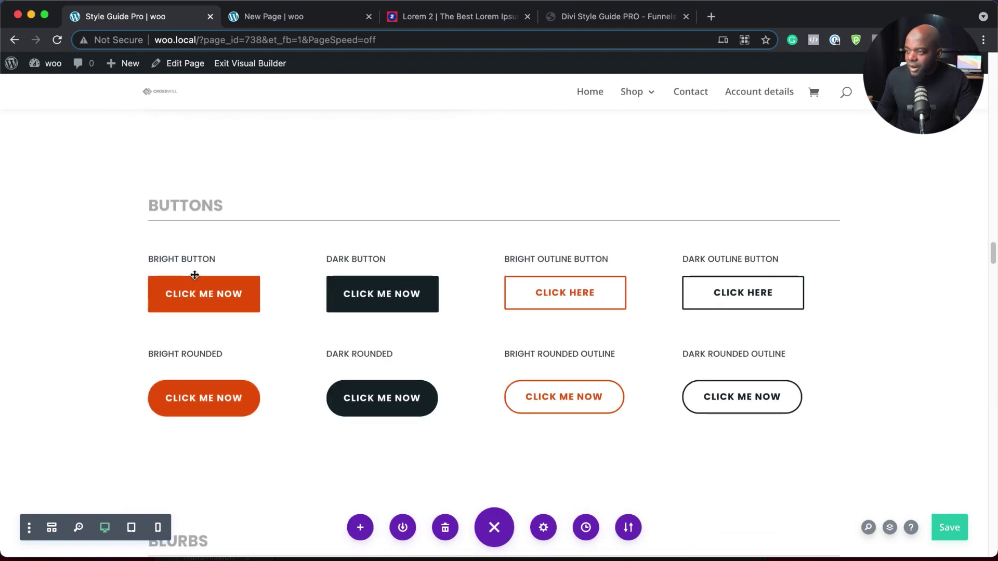
Return to the New Page tab and apply the Bright Button preset to the new button
{"action": "left_click", "coordinate": [281, 21]}
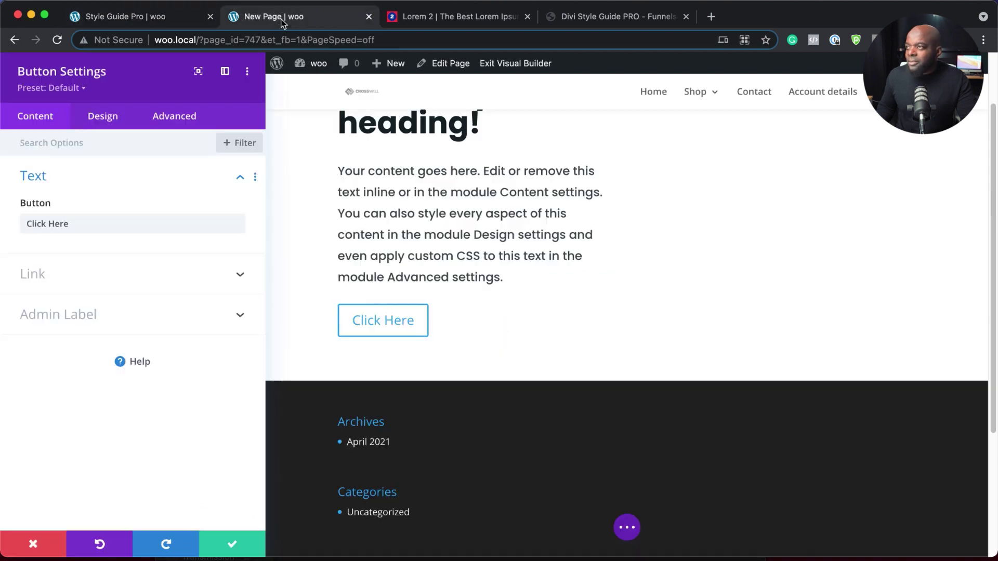
{"action": "left_click", "coordinate": [83, 88]}
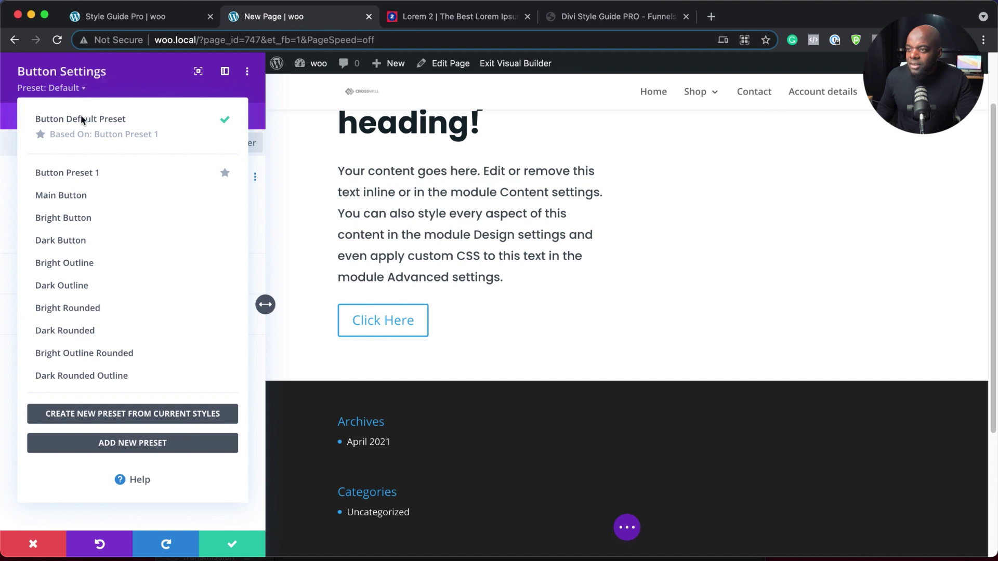
{"action": "mouse_move", "coordinate": [106, 238]}
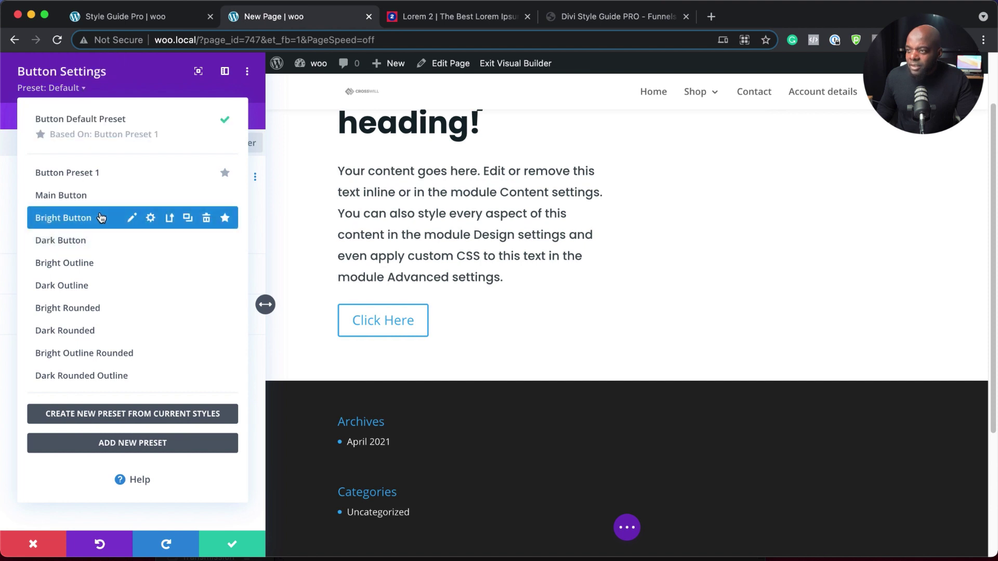
{"action": "left_click", "coordinate": [103, 218]}
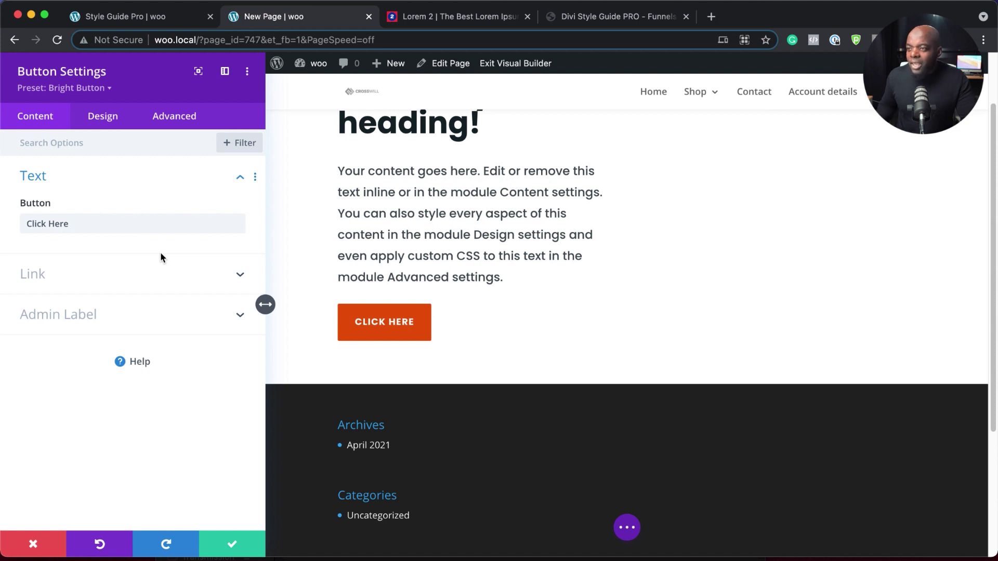
Change the button's text to "Download Now"
{"action": "triple_click", "coordinate": [136, 227]}
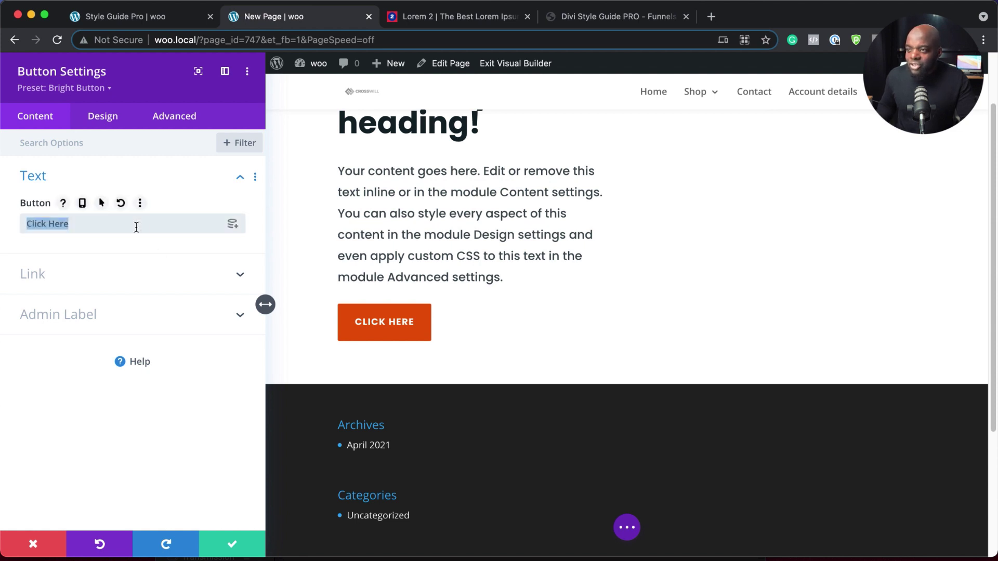
{"action": "type", "text": "Dow"}
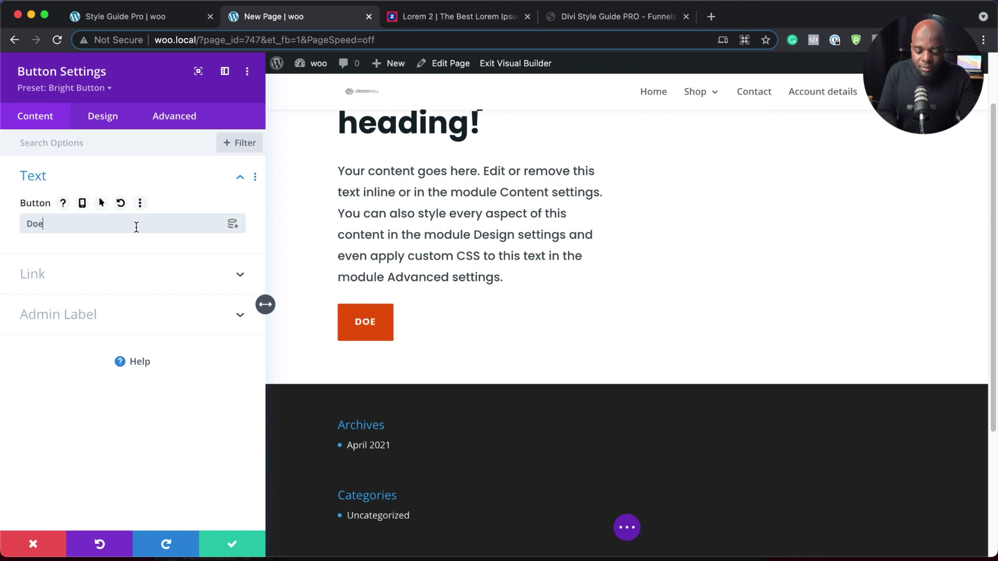
{"action": "key", "text": "BackSpace"}
{"action": "type", "text": "wn"}
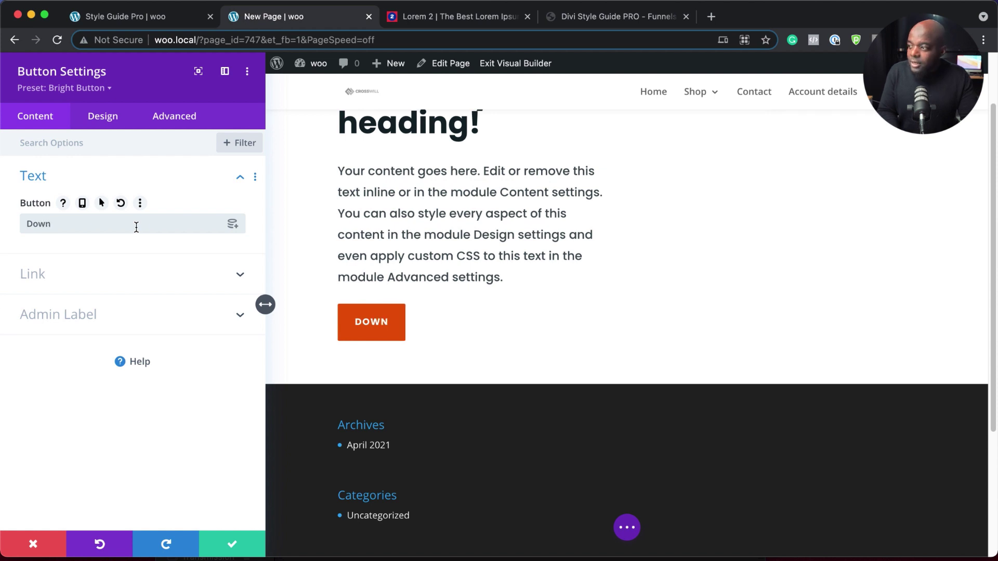
{"action": "type", "text": "load "}
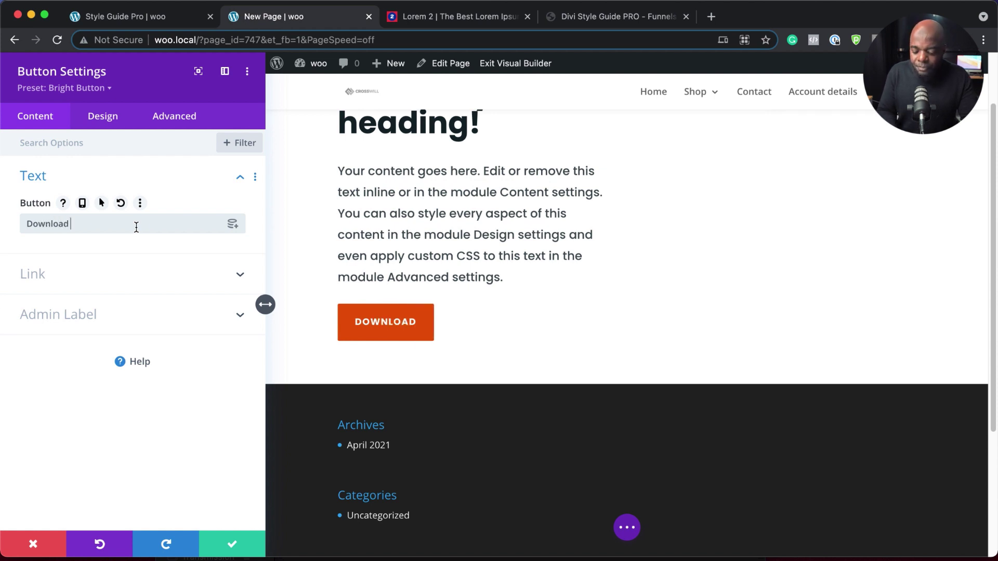
{"action": "type", "text": "Now"}
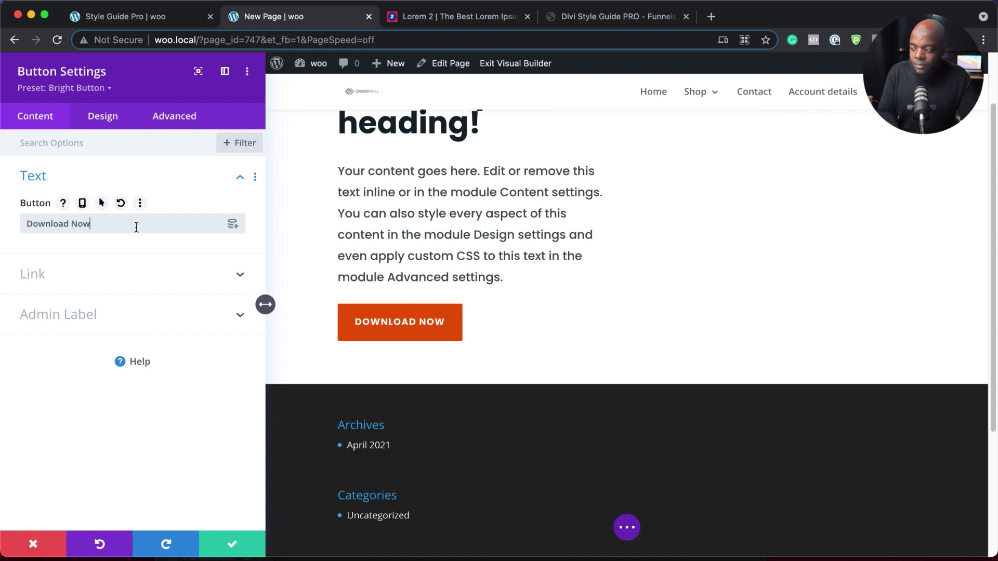
Set the Download Now button's link URL to "#" and save the button settings
{"action": "left_click", "coordinate": [205, 274]}
{"action": "left_click", "coordinate": [144, 271]}
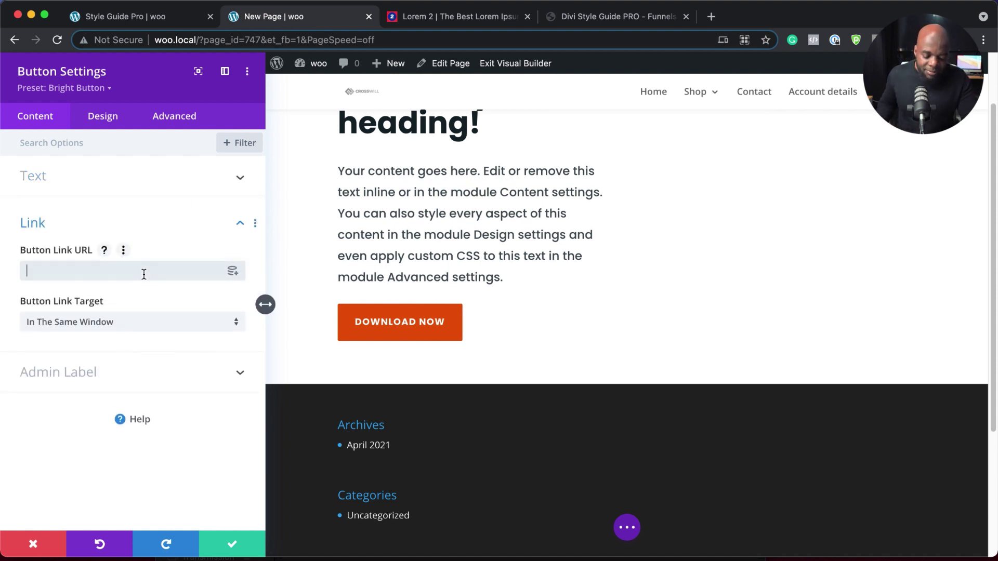
{"action": "type", "text": "#"}
{"action": "left_click", "coordinate": [233, 545]}
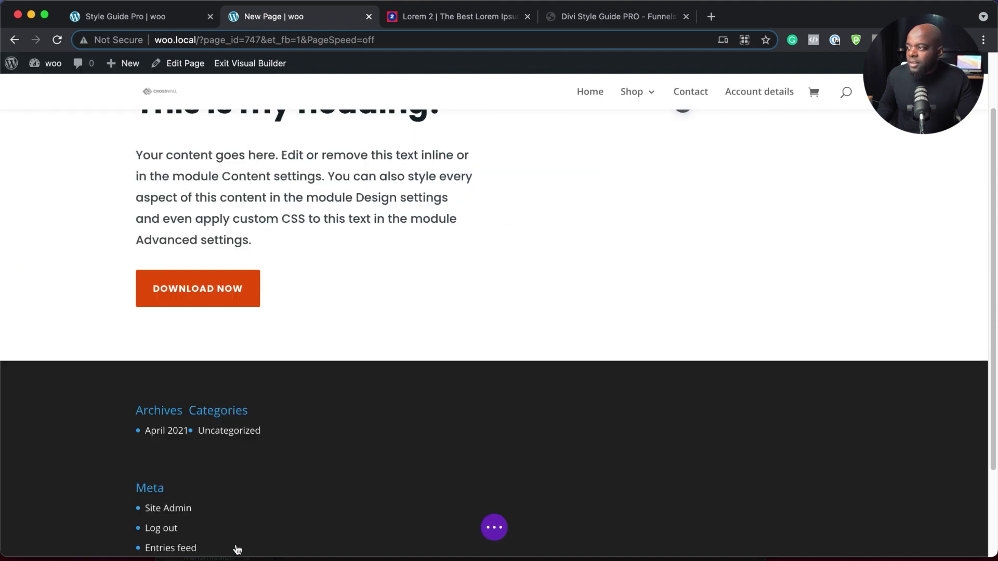
Add a Call To Action module to the empty second column beside the heading
{"action": "scroll", "coordinate": [528, 273], "scroll_direction": "up", "scroll_amount": 3}
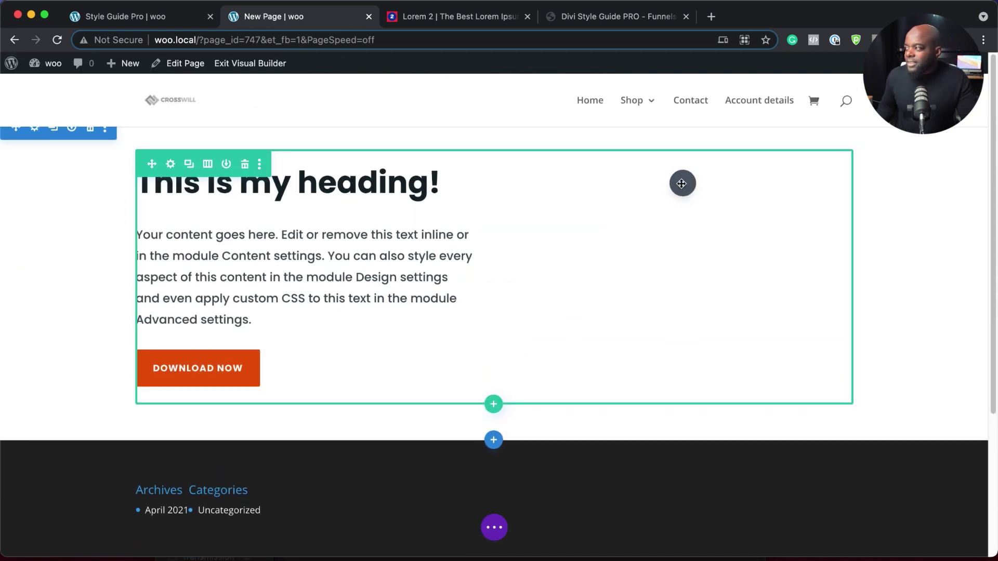
{"action": "left_click", "coordinate": [682, 184]}
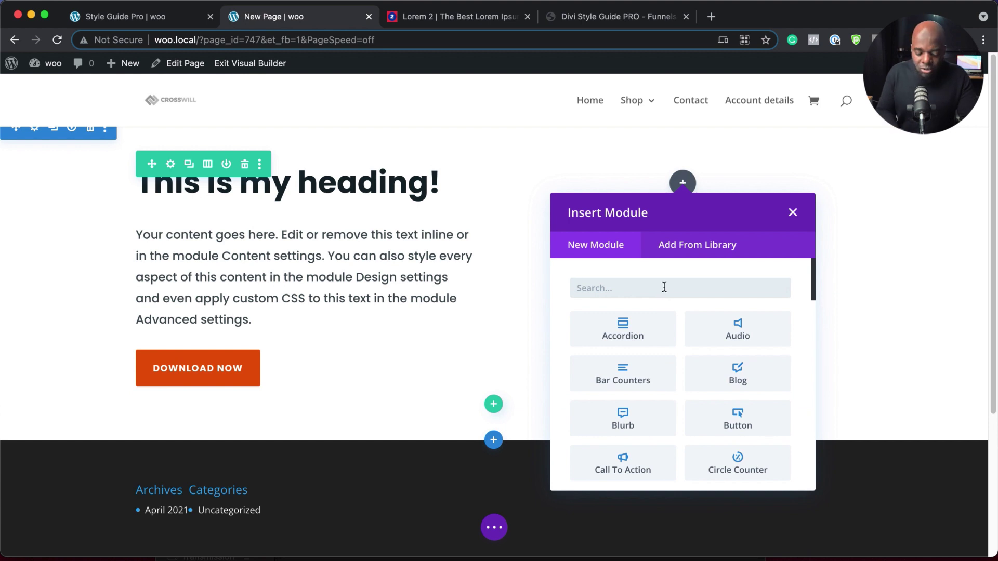
{"action": "type", "text": "call"}
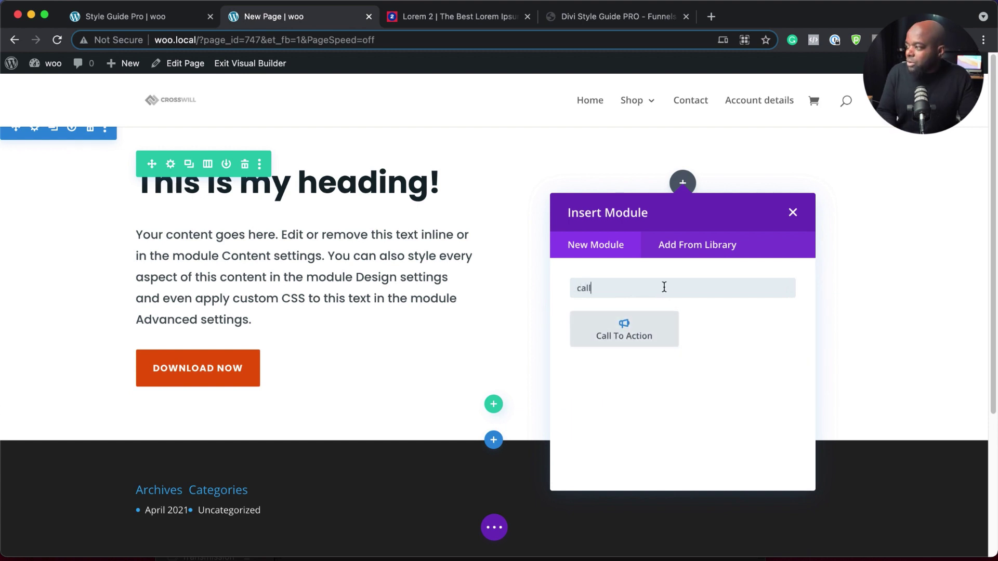
{"action": "left_click", "coordinate": [663, 331]}
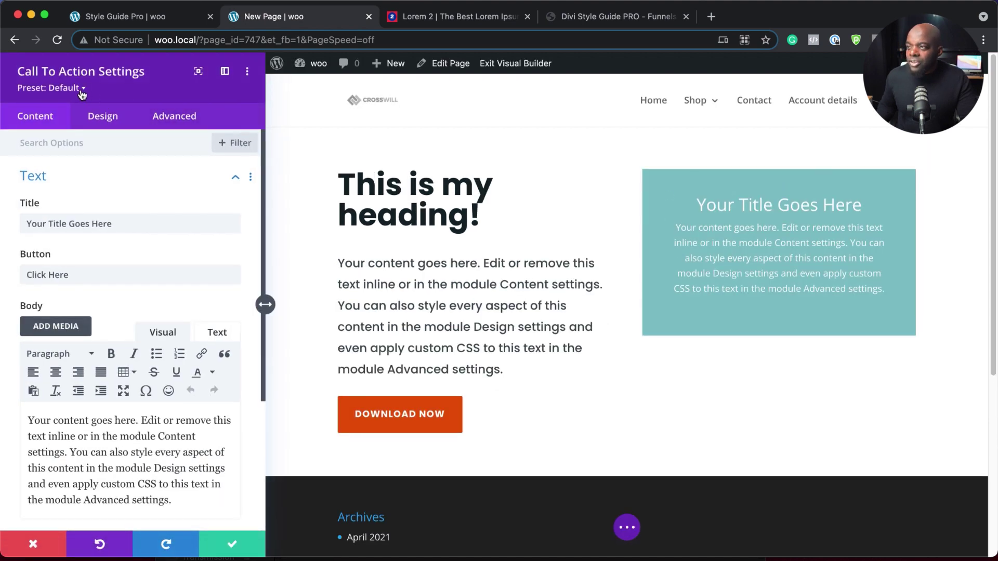
Try the Call To Action #1 preset on the new module and apply Call To Action #2 instead
{"action": "left_click", "coordinate": [81, 88]}
{"action": "mouse_move", "coordinate": [104, 197]}
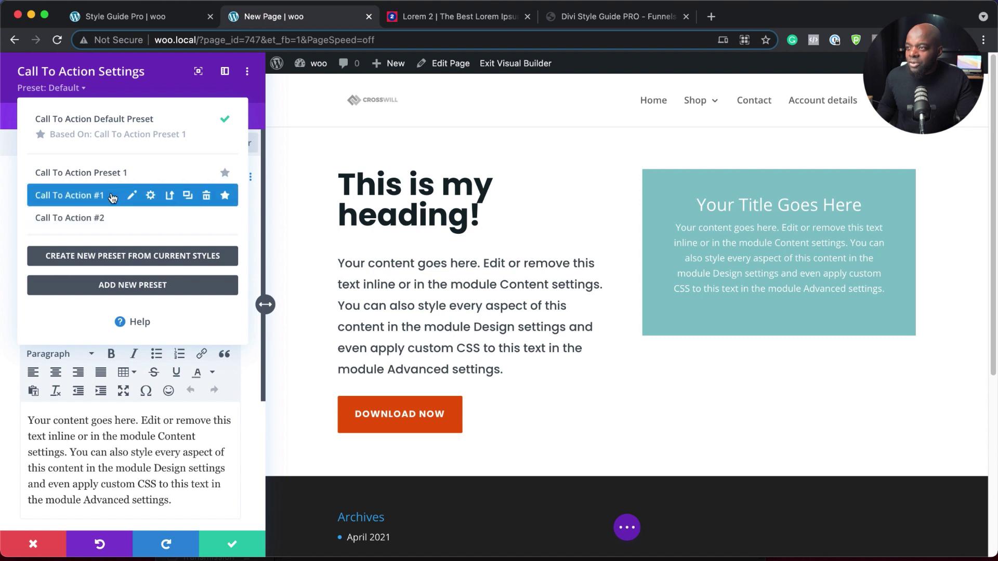
{"action": "left_click", "coordinate": [78, 195]}
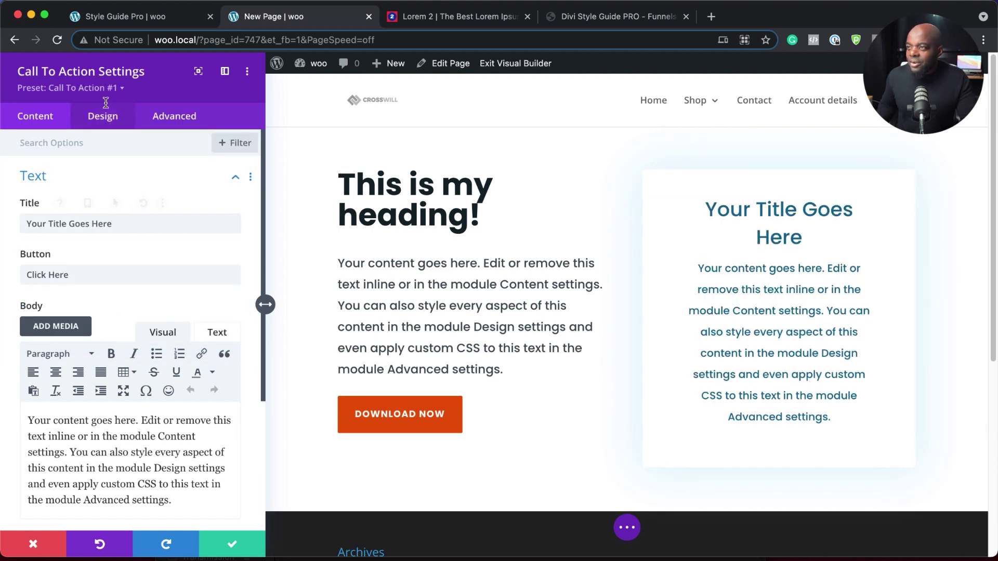
{"action": "left_click", "coordinate": [107, 89]}
{"action": "left_click", "coordinate": [106, 218]}
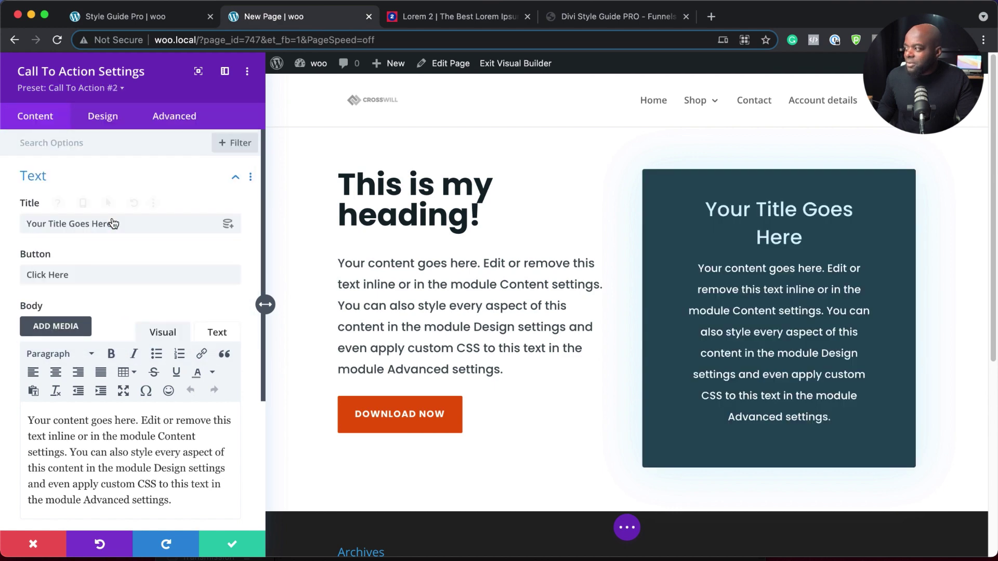
Set the call to action's button link URL to "#" and save the module settings
{"action": "scroll", "coordinate": [125, 353], "scroll_direction": "down", "scroll_amount": 5}
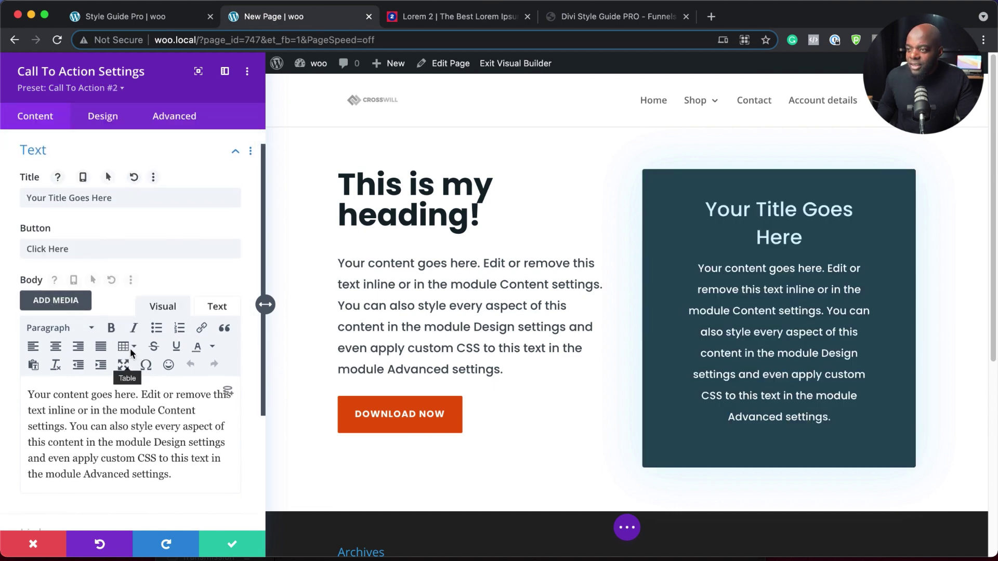
{"action": "left_click", "coordinate": [69, 366]}
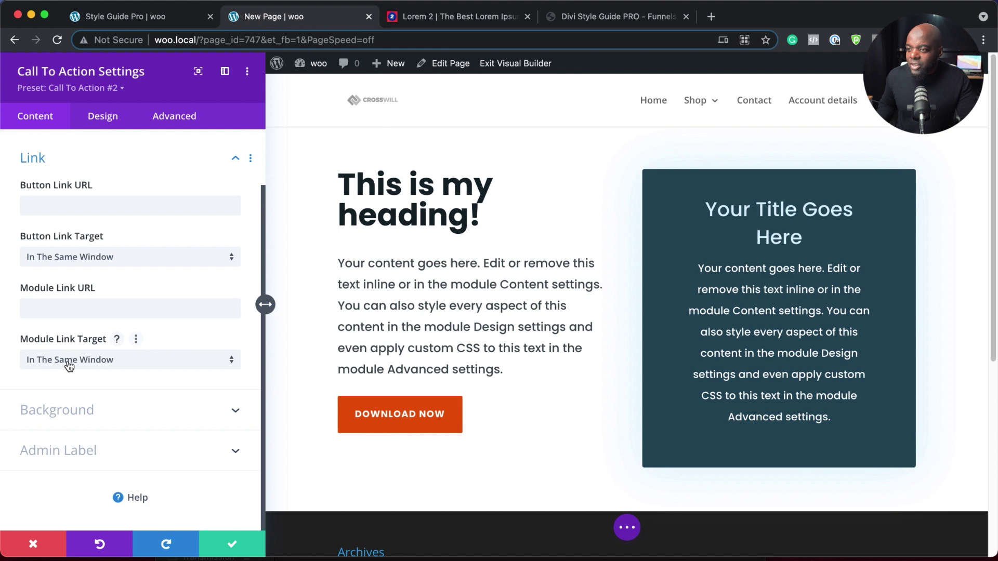
{"action": "left_click", "coordinate": [61, 198]}
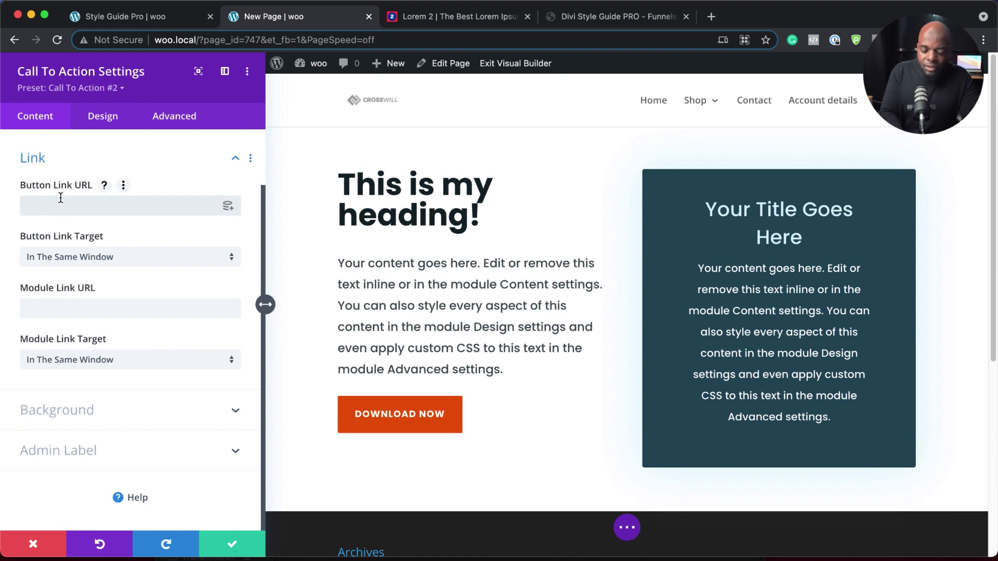
{"action": "type", "text": "#"}
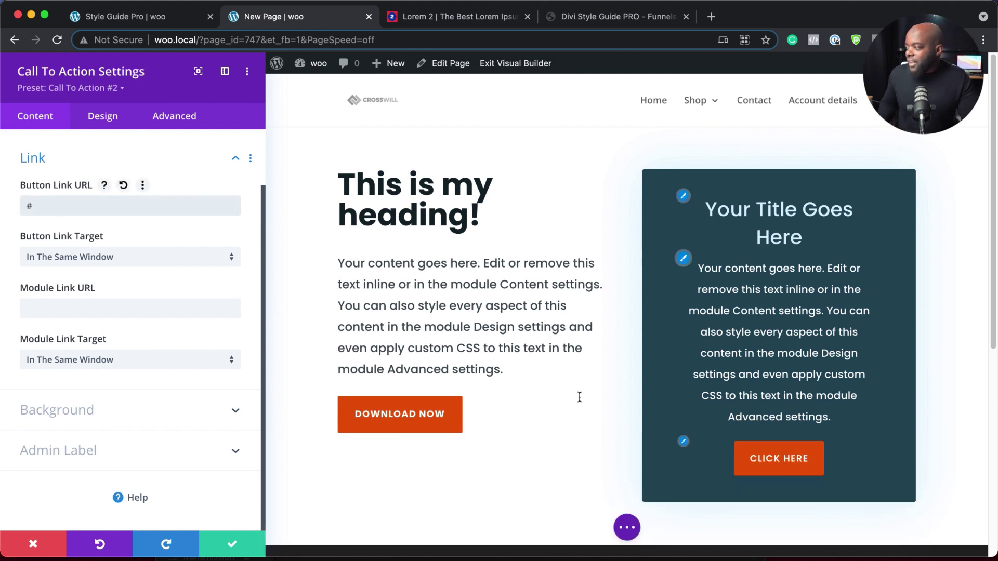
{"action": "left_click", "coordinate": [232, 544]}
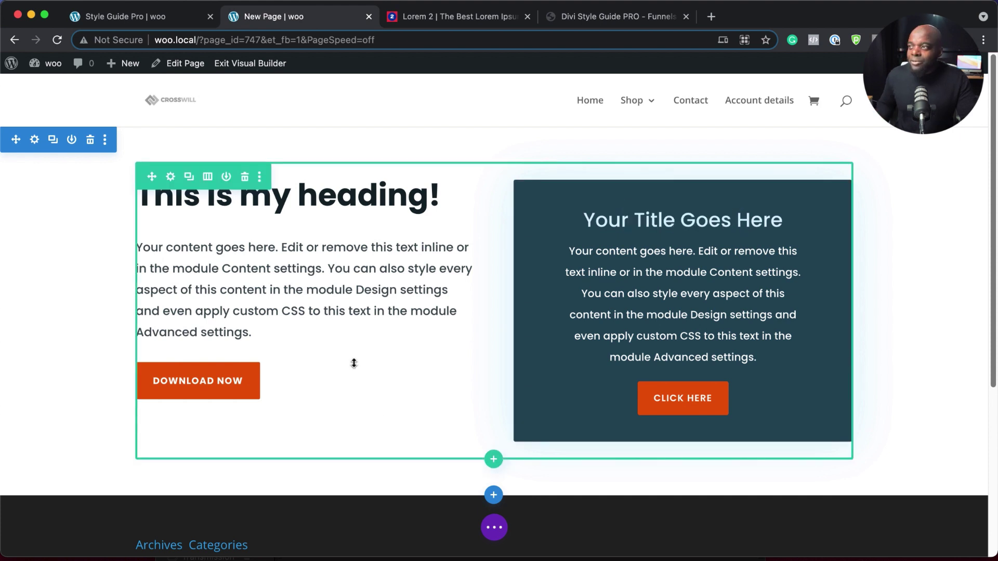
Switch to the Style Guide Pro tab, save that page and view its Blurbs section
{"action": "left_click", "coordinate": [165, 19]}
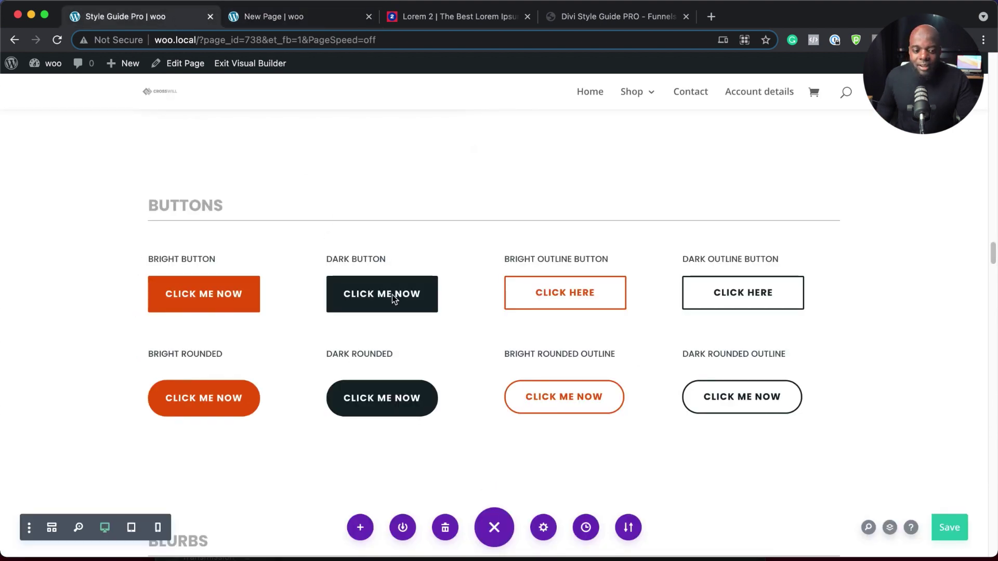
{"action": "left_click", "coordinate": [951, 530]}
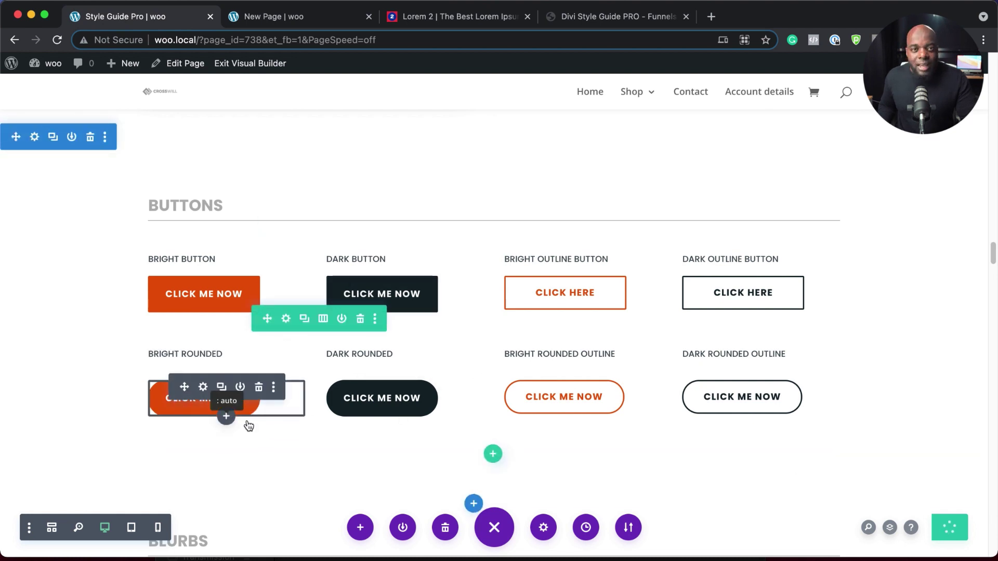
{"action": "scroll", "coordinate": [398, 412], "scroll_direction": "down", "scroll_amount": 5}
{"action": "scroll", "coordinate": [398, 411], "scroll_direction": "down", "scroll_amount": 2}
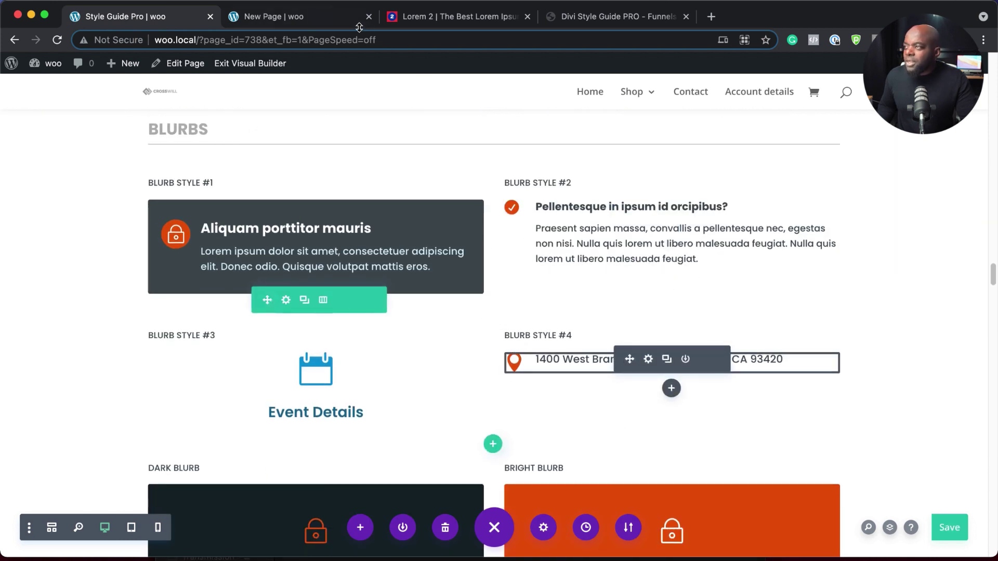
Return to the New Page tab and apply the 10% Section Padding preset to the page's section
{"action": "left_click", "coordinate": [332, 22]}
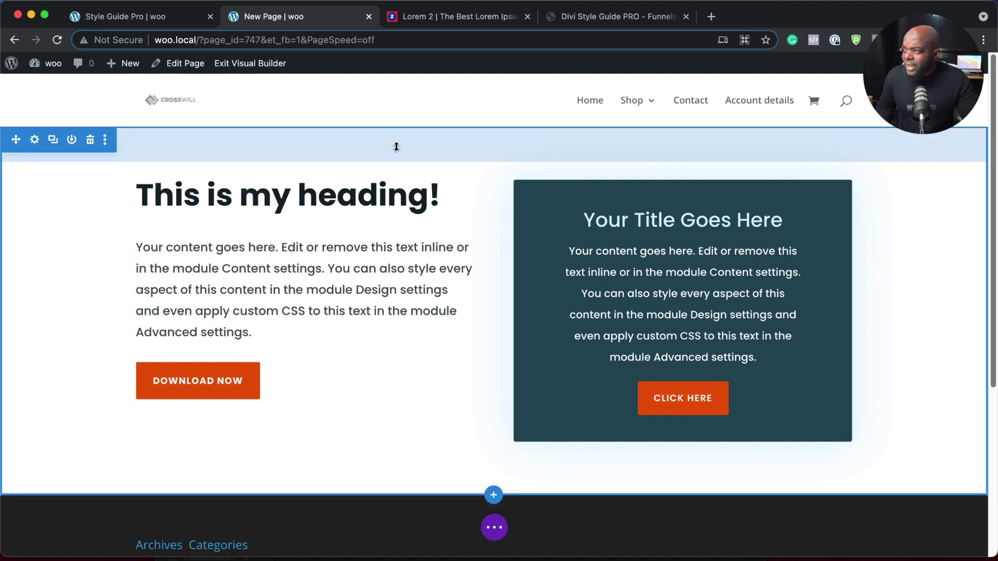
{"action": "left_click", "coordinate": [34, 140]}
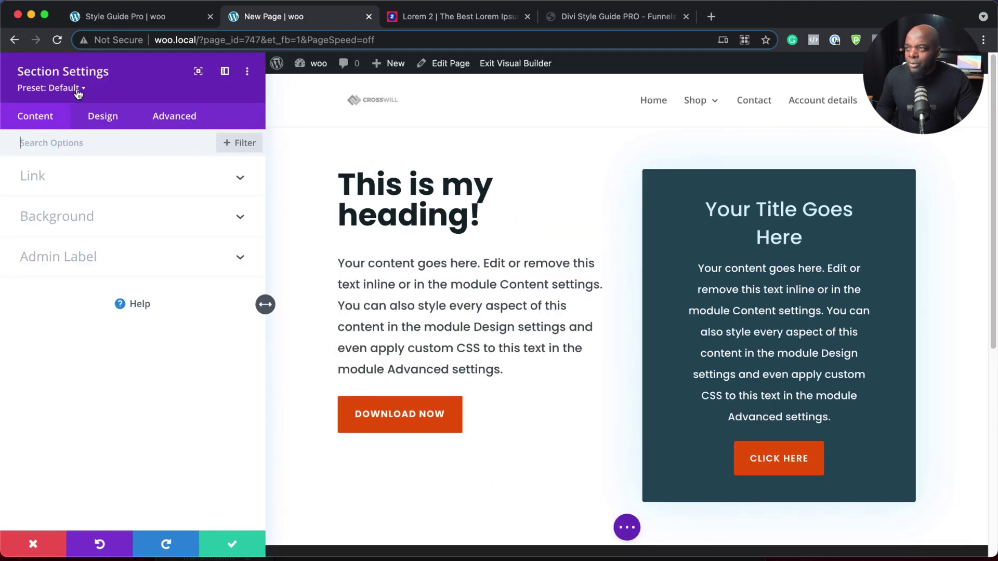
{"action": "left_click", "coordinate": [78, 93]}
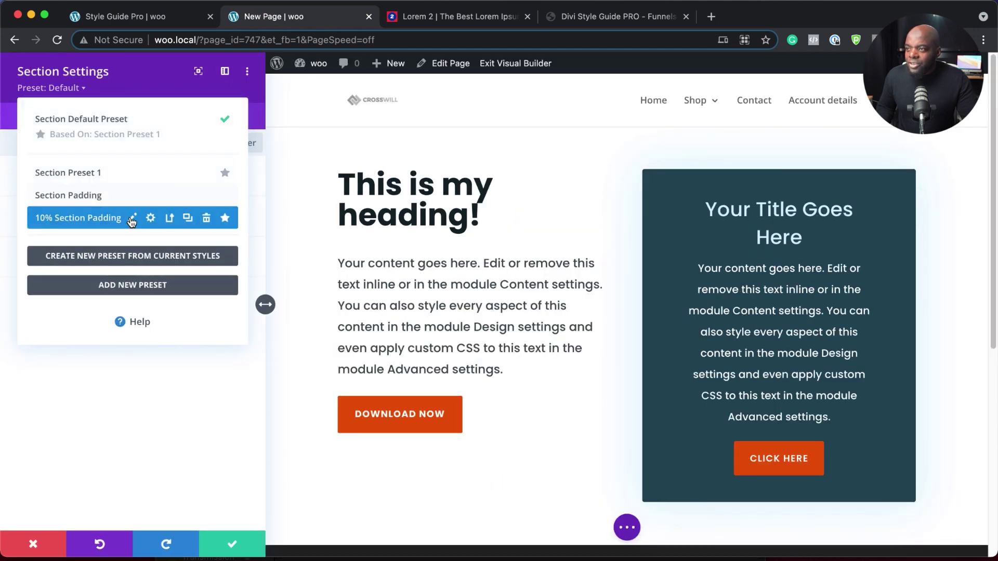
{"action": "left_click", "coordinate": [78, 217]}
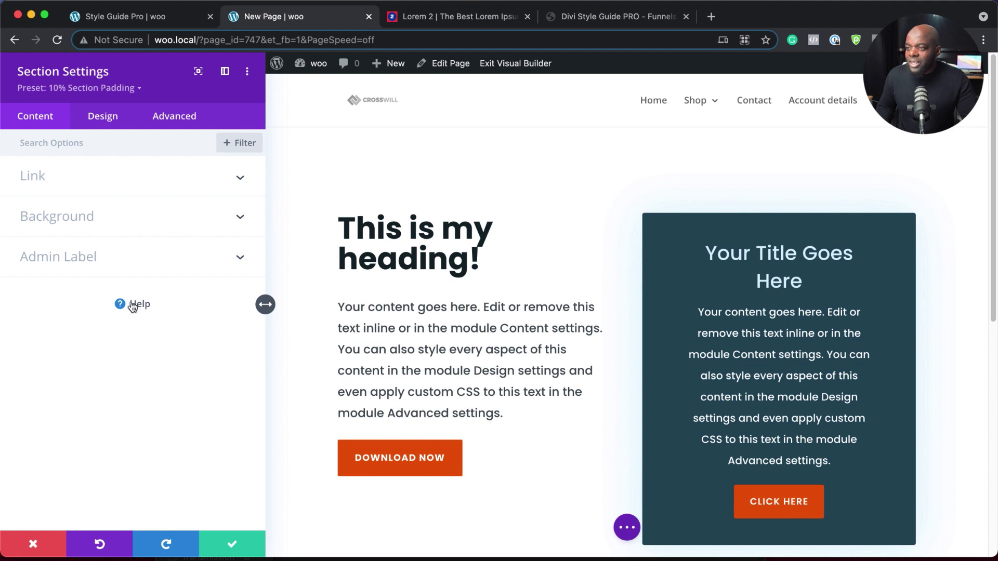
{"action": "left_click", "coordinate": [232, 544]}
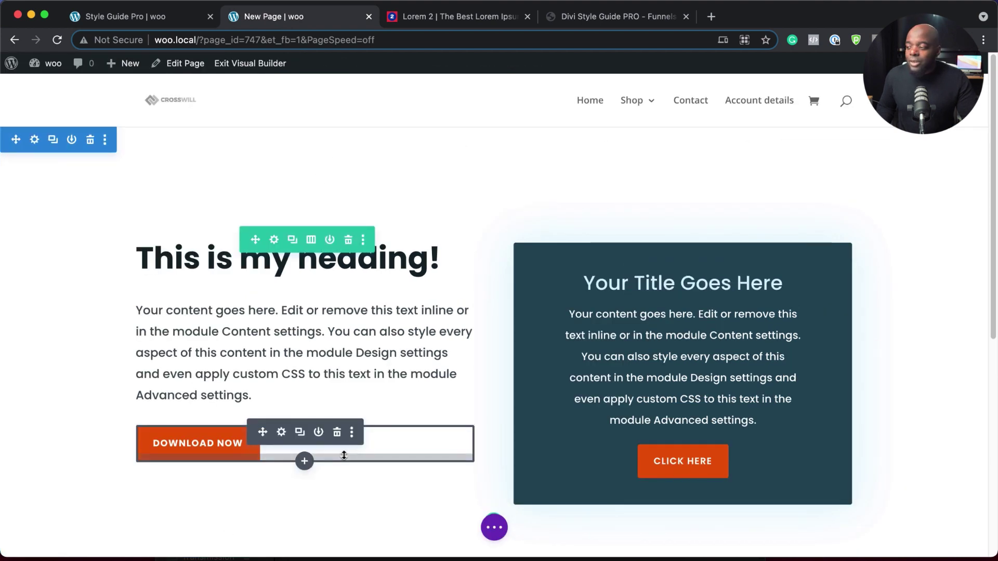
Add a regular section with a one-column row and a Text module below the existing section
{"action": "scroll", "coordinate": [406, 437], "scroll_direction": "down", "scroll_amount": 5}
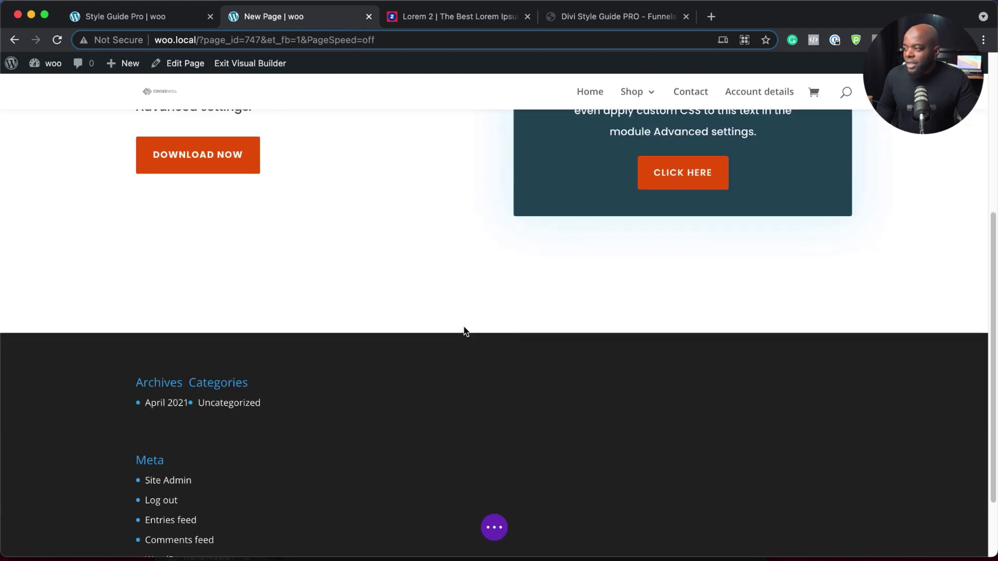
{"action": "left_click", "coordinate": [475, 335]}
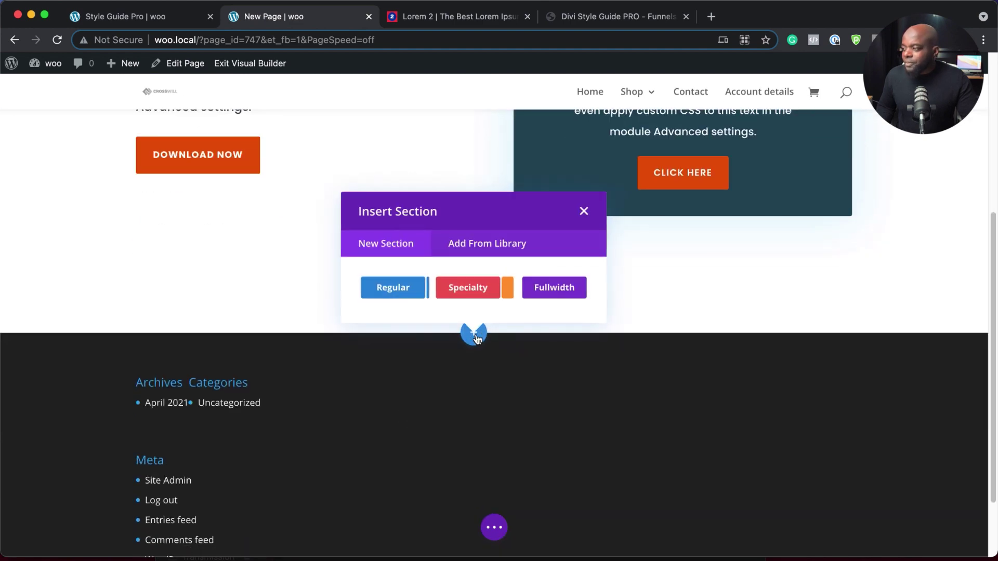
{"action": "left_click", "coordinate": [408, 296]}
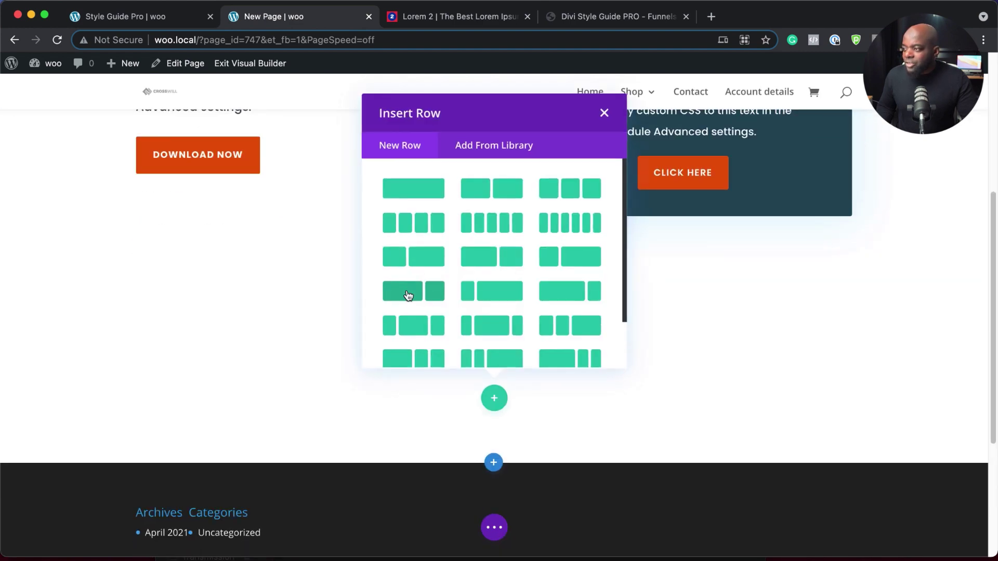
{"action": "left_click", "coordinate": [437, 193]}
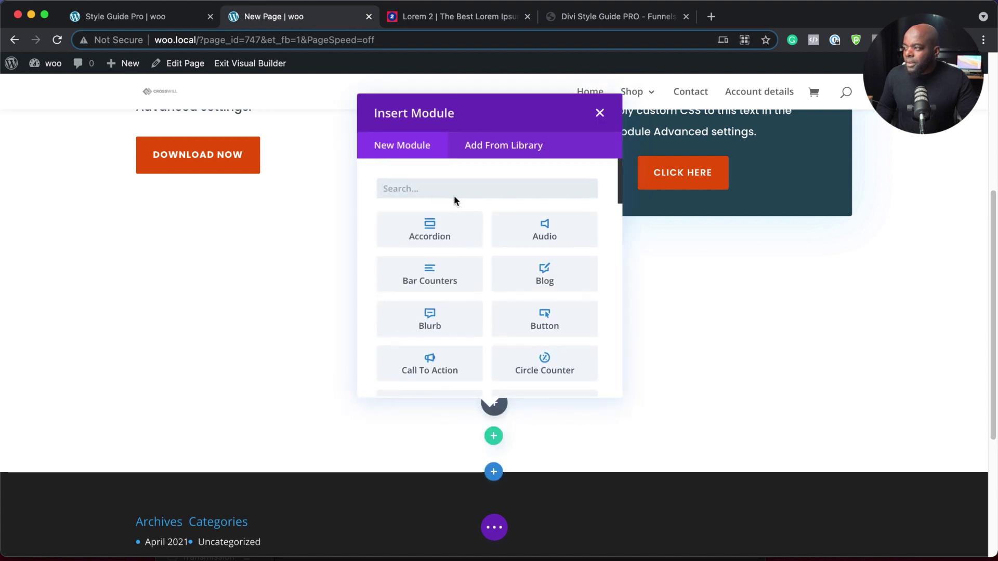
{"action": "type", "text": "text"}
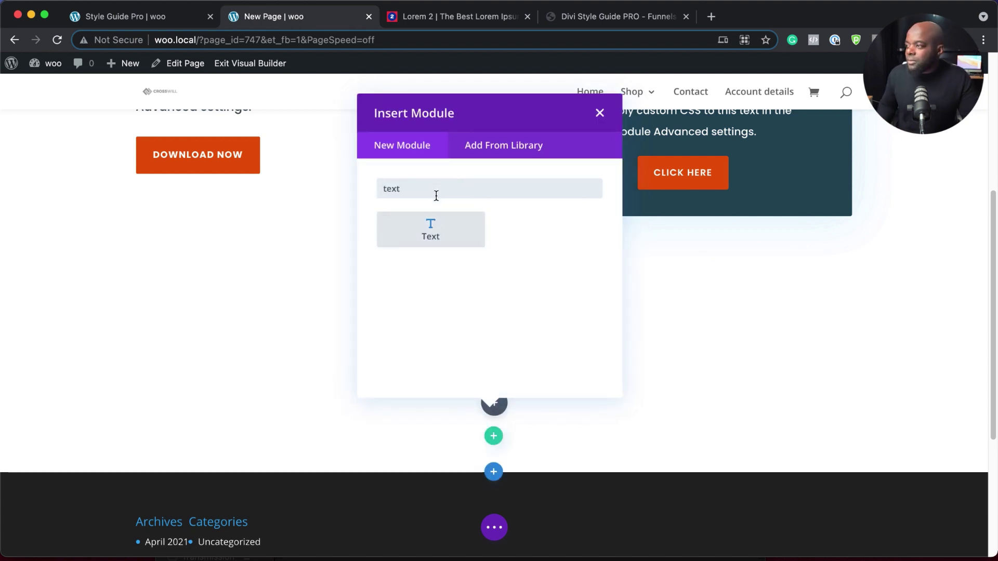
{"action": "left_click", "coordinate": [434, 228]}
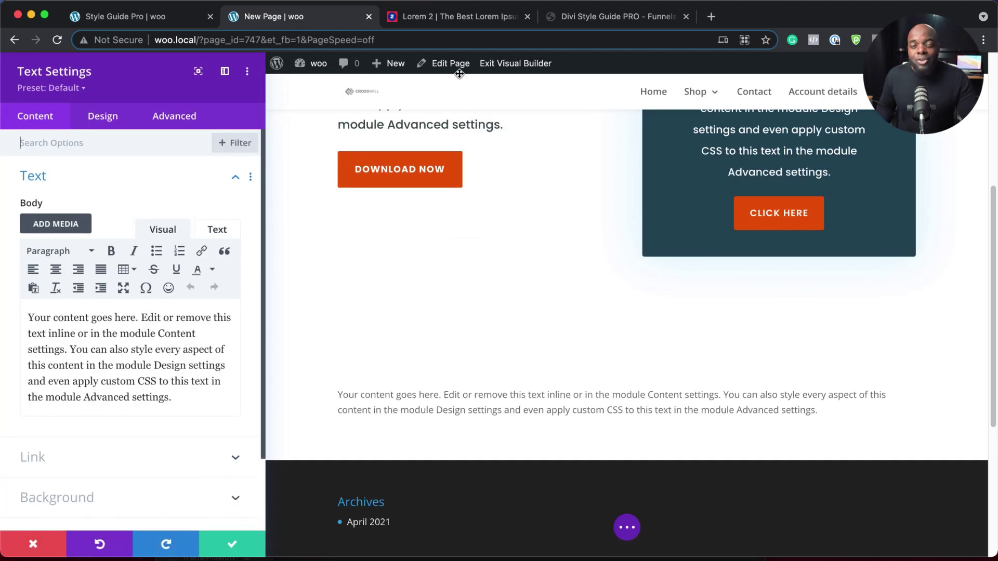
Copy the short paragraph starting "Donec nec justo eget felis" from the Lorem 2 site
{"action": "left_click", "coordinate": [487, 17]}
{"action": "right_click", "coordinate": [406, 285]}
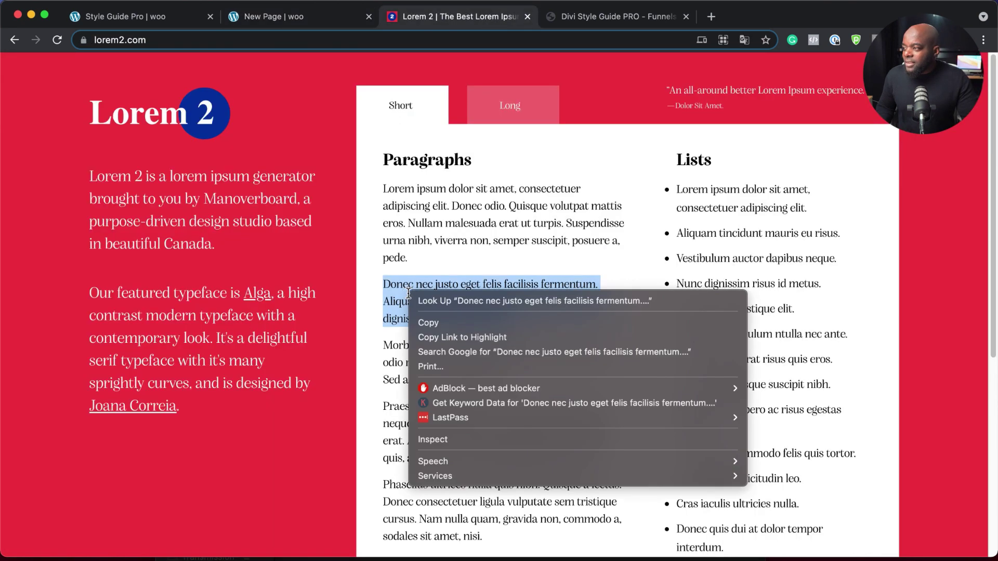
{"action": "left_click", "coordinate": [441, 321]}
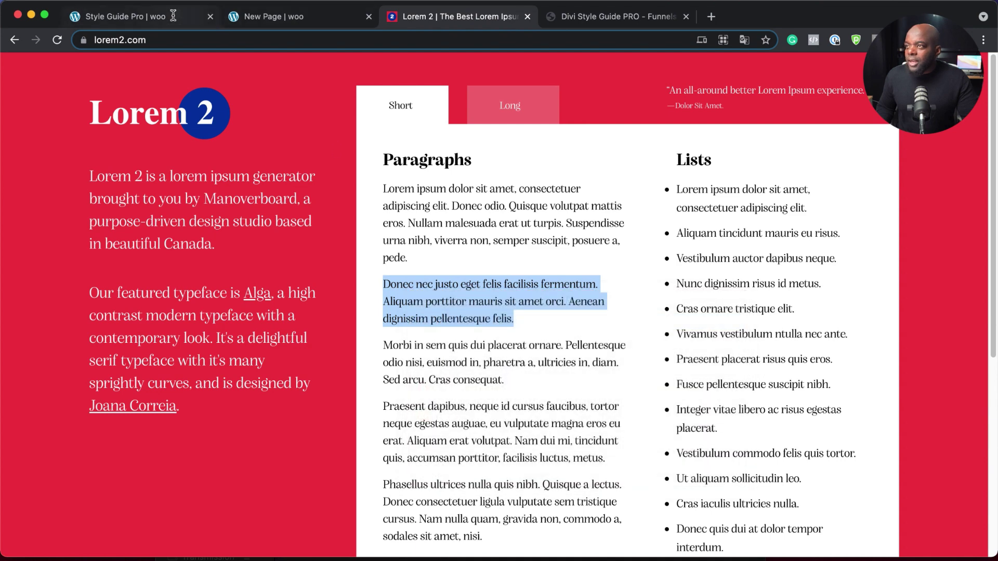
Examine the Section Descriptions heading and subtext style on the Style Guide Pro page and return to the New Page tab
{"action": "left_click", "coordinate": [172, 18]}
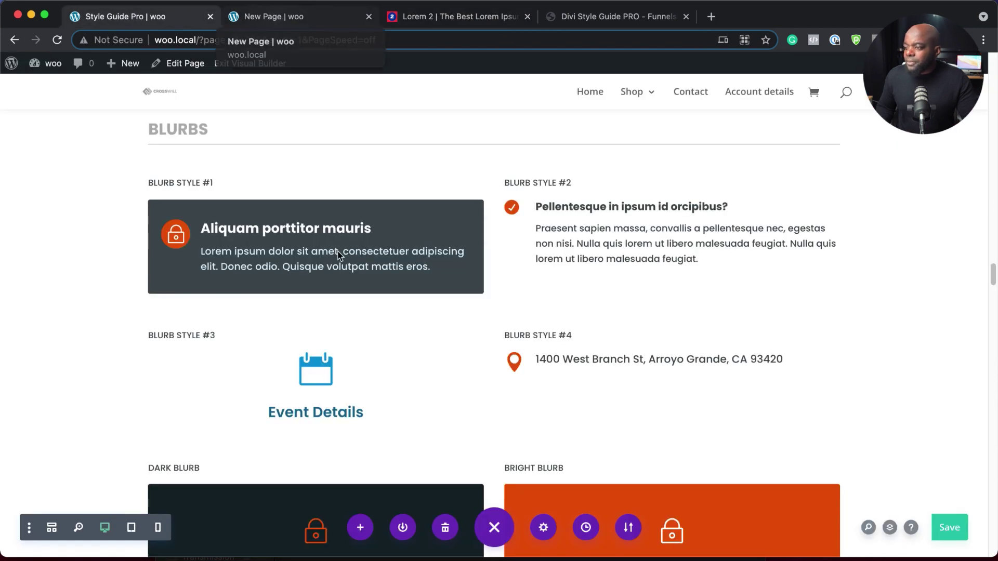
{"action": "scroll", "coordinate": [462, 344], "scroll_direction": "down", "scroll_amount": 10}
{"action": "scroll", "coordinate": [462, 344], "scroll_direction": "up", "scroll_amount": 15}
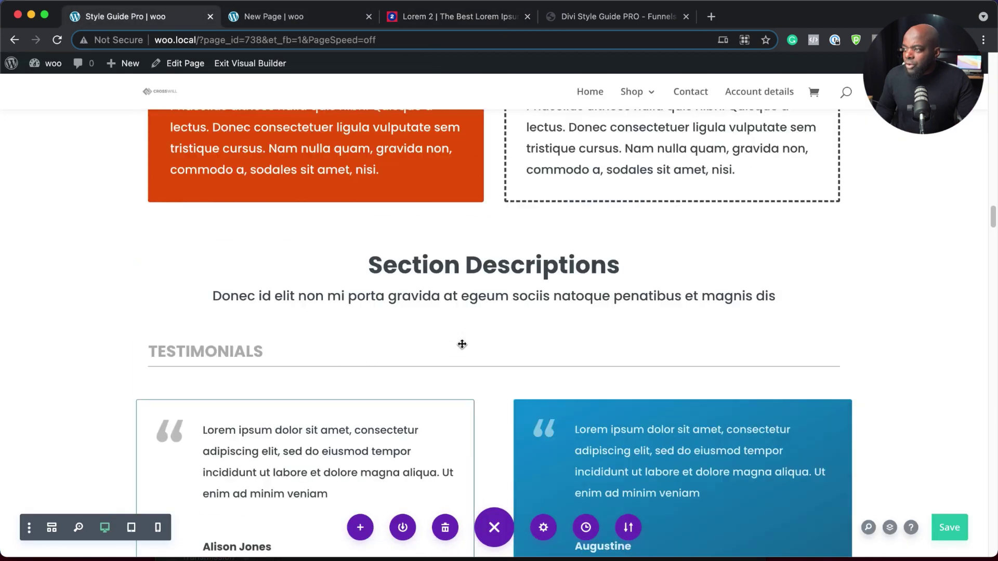
{"action": "scroll", "coordinate": [462, 344], "scroll_direction": "down", "scroll_amount": 8}
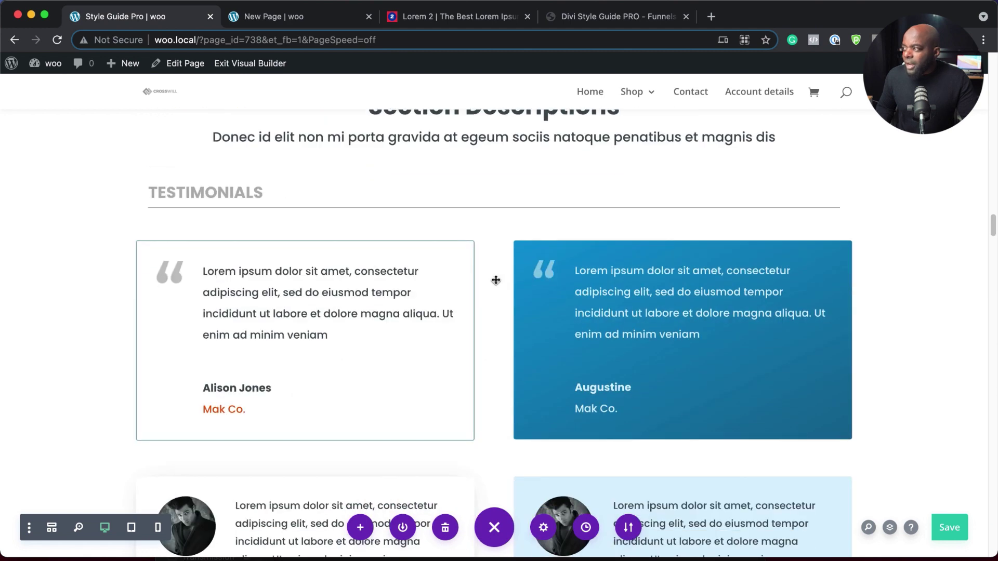
{"action": "scroll", "coordinate": [496, 280], "scroll_direction": "up", "scroll_amount": 2}
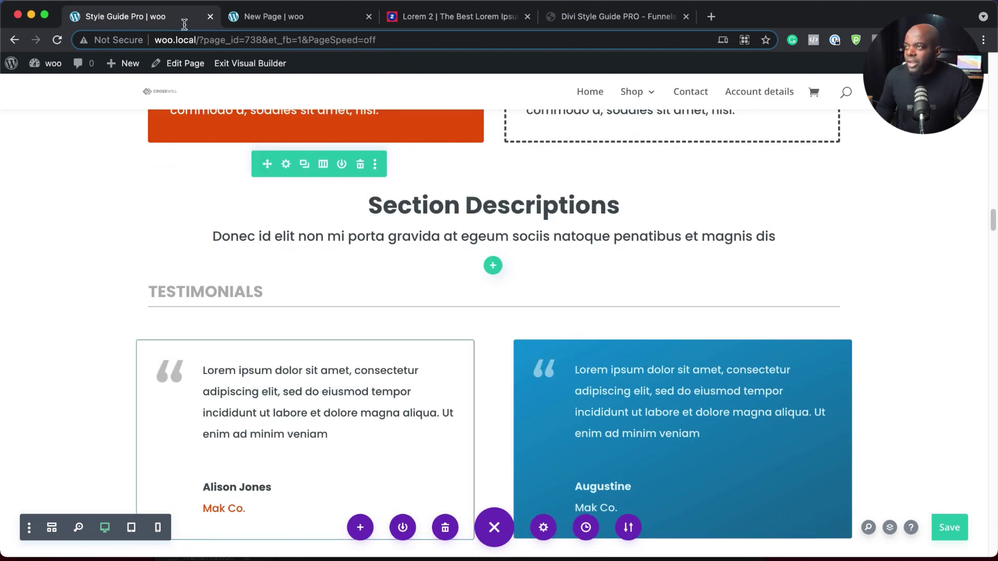
{"action": "left_click", "coordinate": [329, 23]}
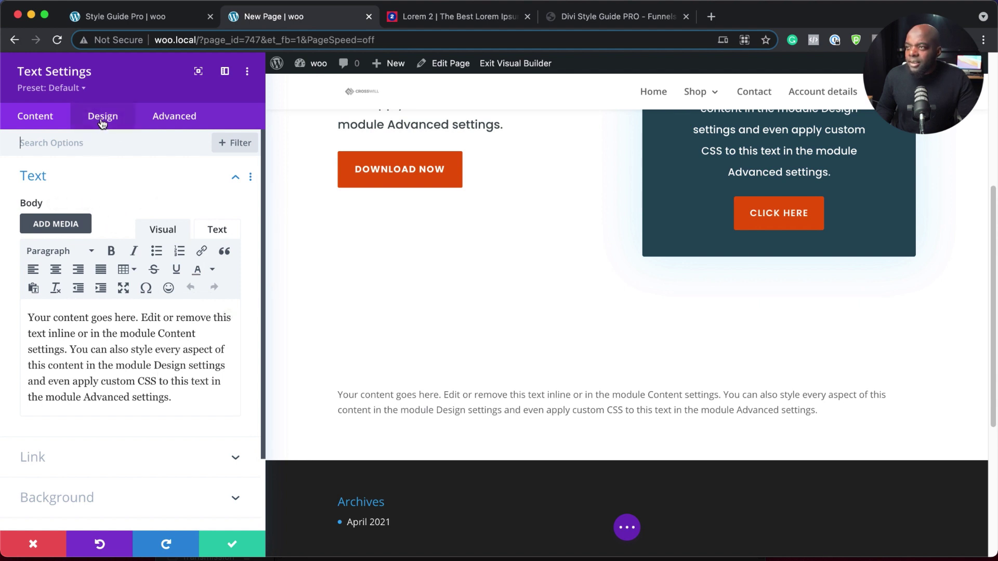
{"action": "left_click", "coordinate": [55, 270]}
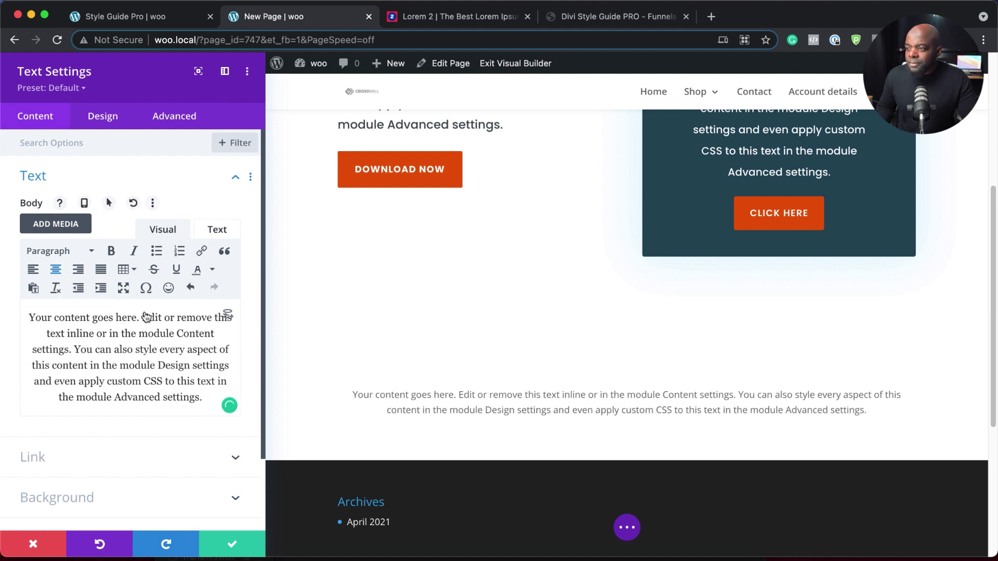
{"action": "key", "text": "ctrl+a"}
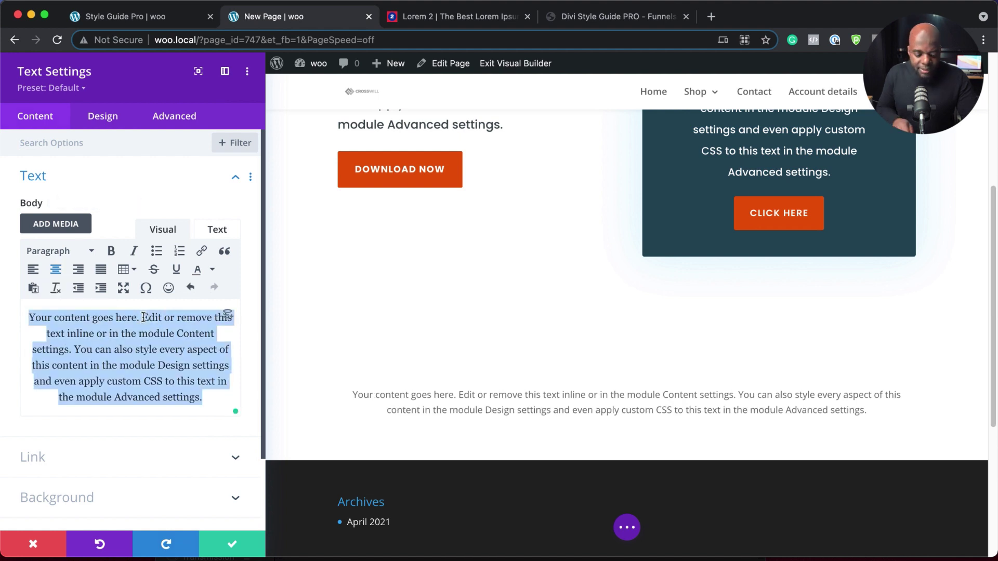
{"action": "key", "text": "BackSpace"}
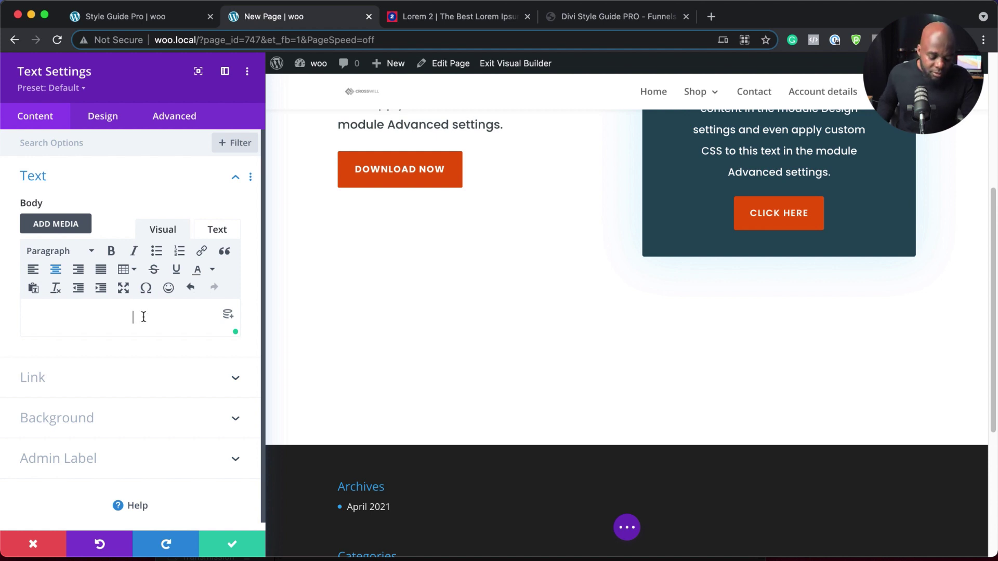
{"action": "key", "text": "super+space"}
{"action": "type", "text": "Donec nec justo eget felis facilisis fermentum. Aliquam porttitor mauris sit amet orci. Aenean dignissim pellentesque felis."}
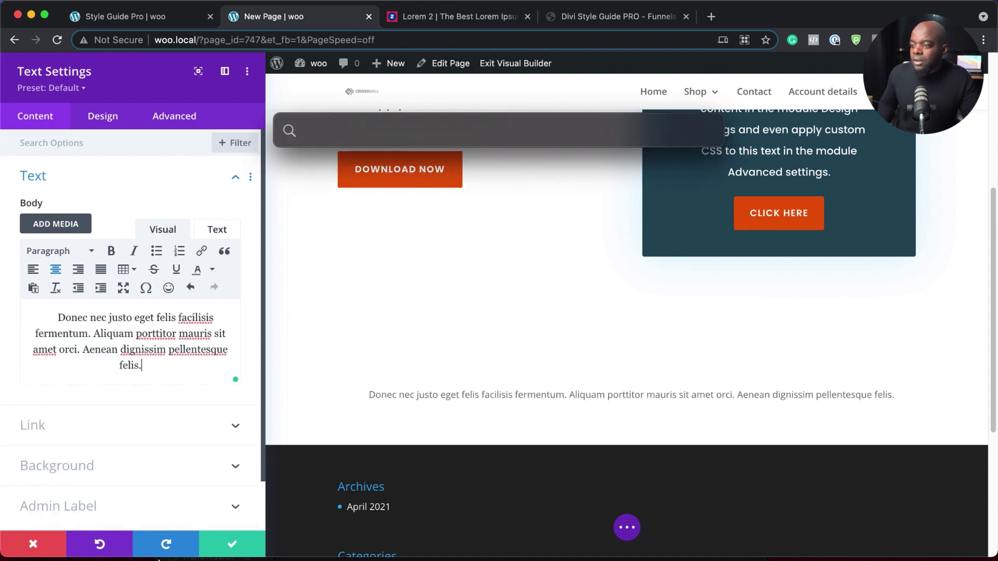
{"action": "left_click", "coordinate": [30, 550]}
{"action": "left_click", "coordinate": [30, 549]}
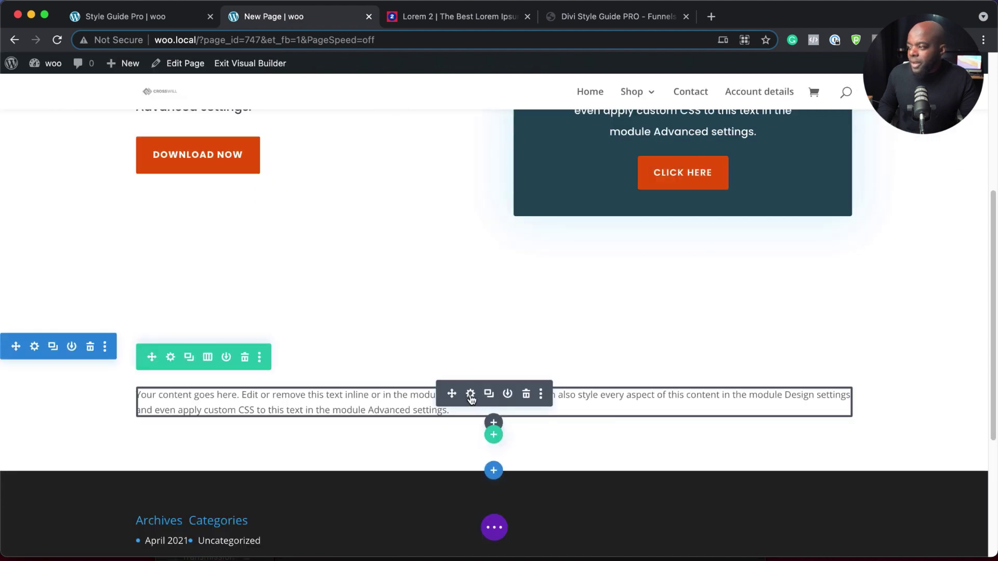
Replace the Text module's placeholder with the copied "Donec nec justo eget" paragraph, starting a new paragraph after "eget" with a capitalised "Felis"
{"action": "left_click", "coordinate": [470, 395]}
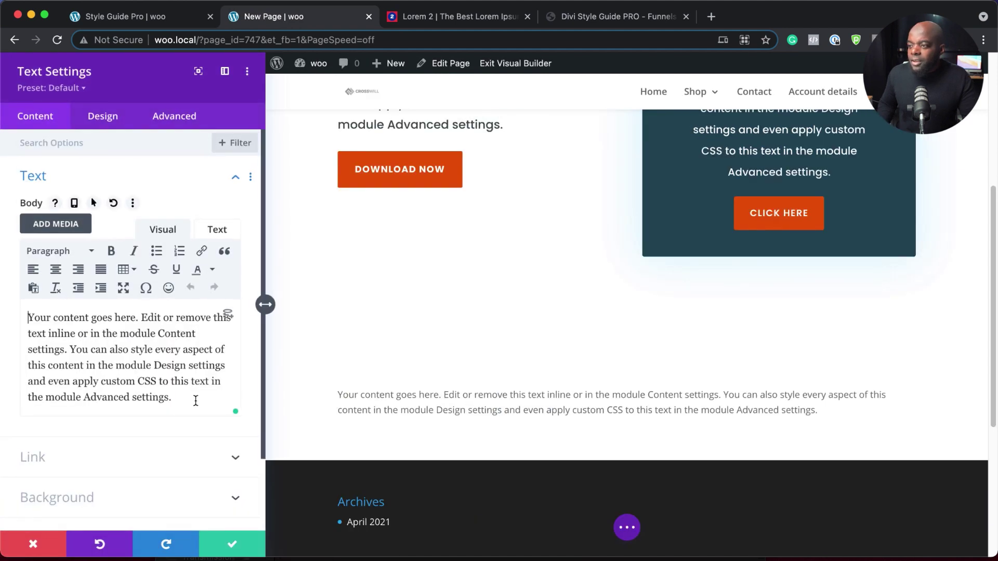
{"action": "key", "text": "super+a"}
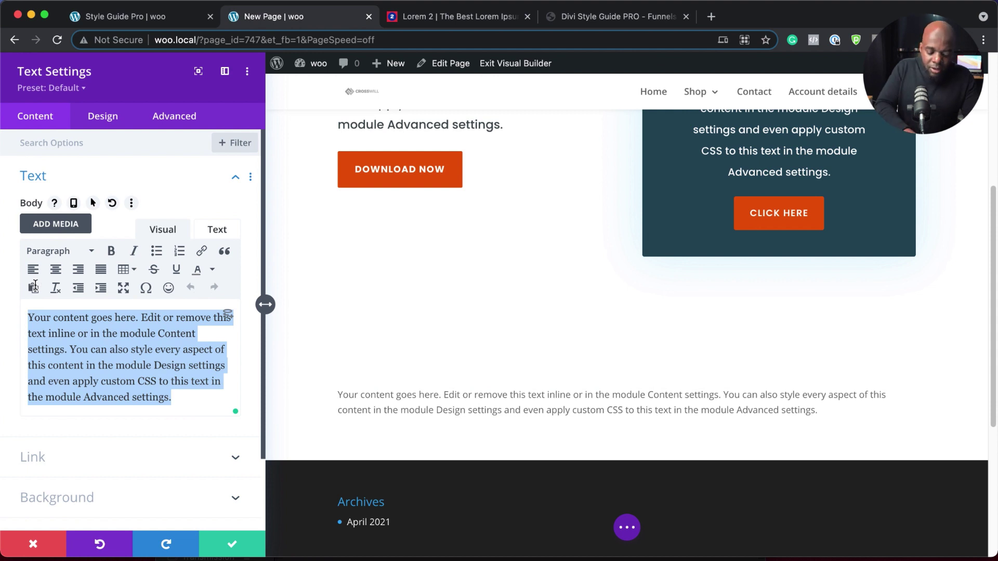
{"action": "type", "text": "Donec nec justo eget felis facilisis fermentum. Aliquam porttitor mauris sit amet orci. Aenean dignissim pellentesque felis."}
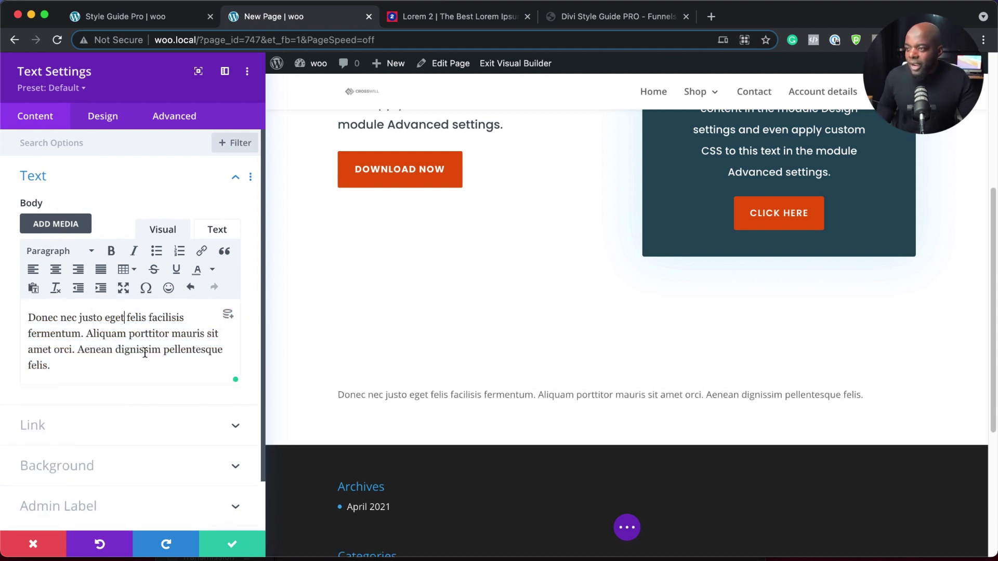
{"action": "key", "text": "Return"}
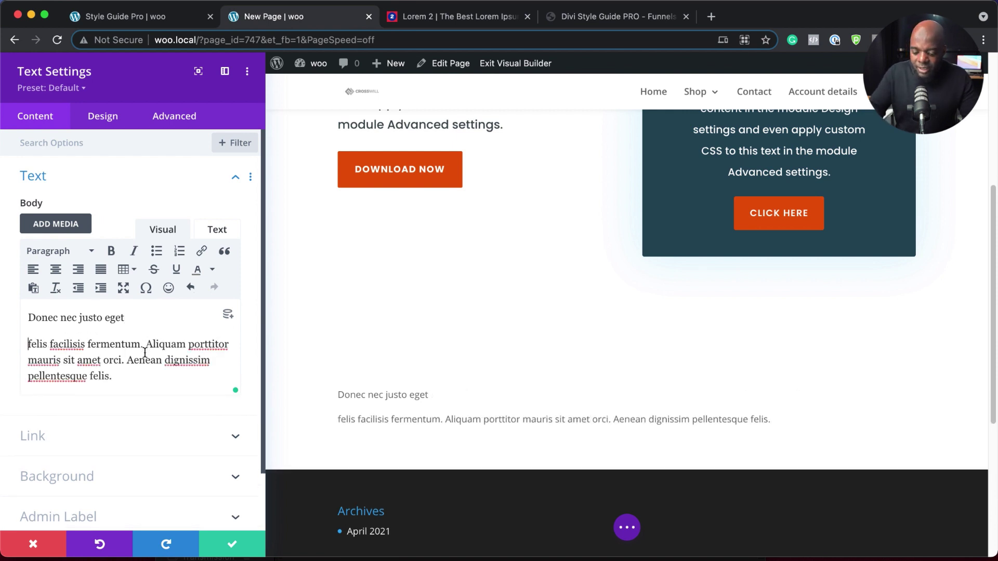
{"action": "key", "text": "BackSpace"}
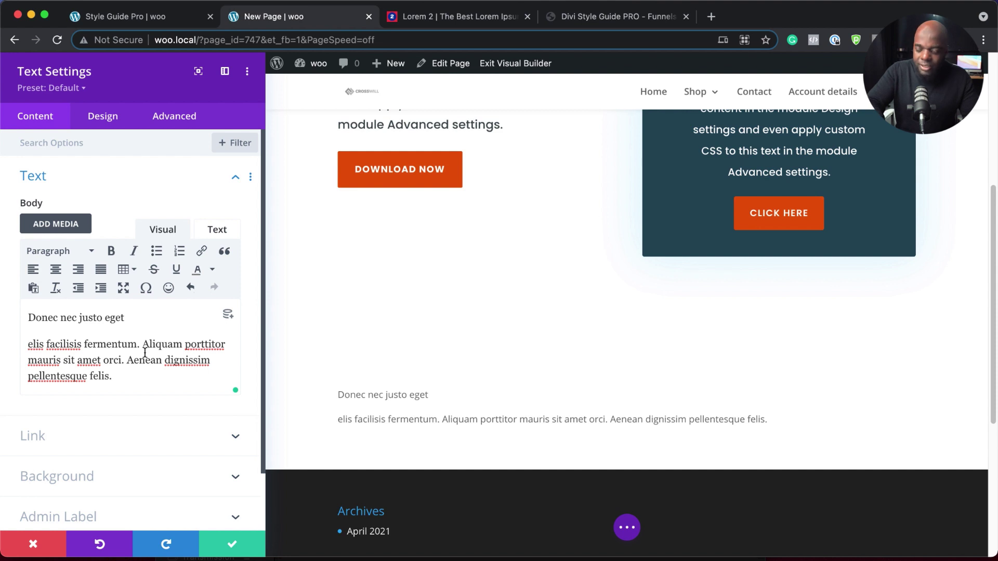
{"action": "type", "text": "F"}
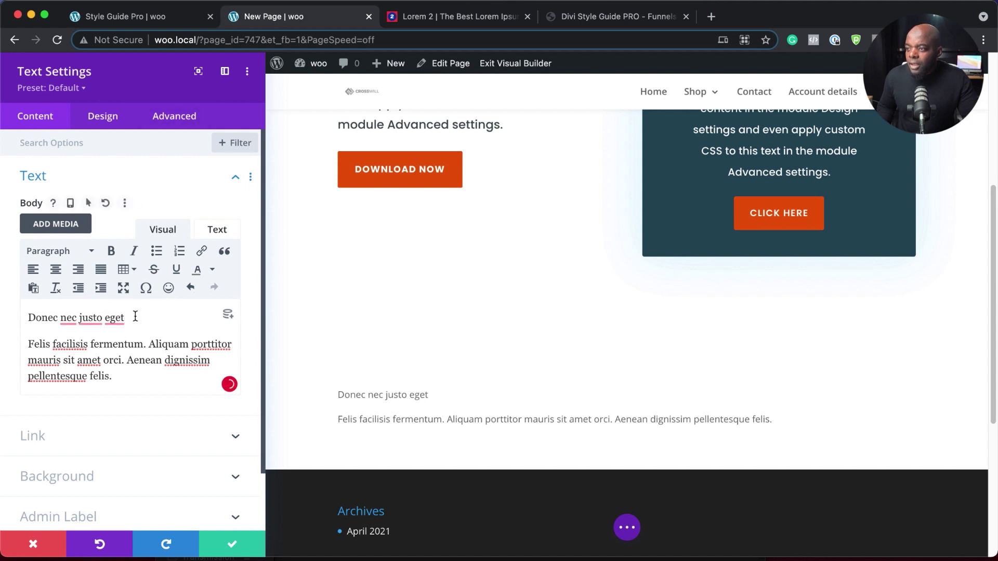
Format the line "Donec nec justo eget" as Heading 2 and centre both the heading and the paragraph below it
{"action": "left_click_drag", "start_coordinate": [135, 316], "coordinate": [31, 307]}
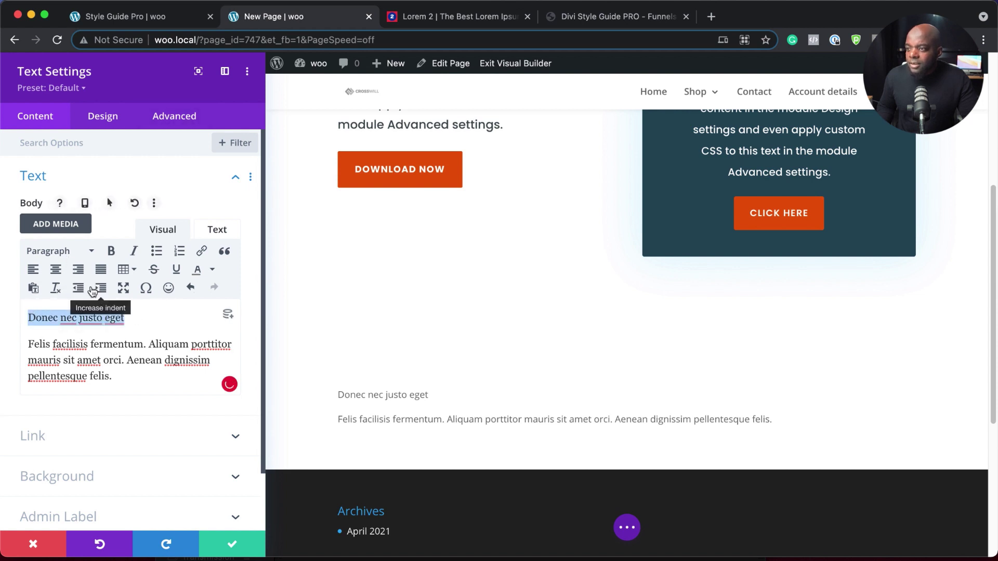
{"action": "left_click", "coordinate": [72, 251]}
{"action": "left_click", "coordinate": [100, 333]}
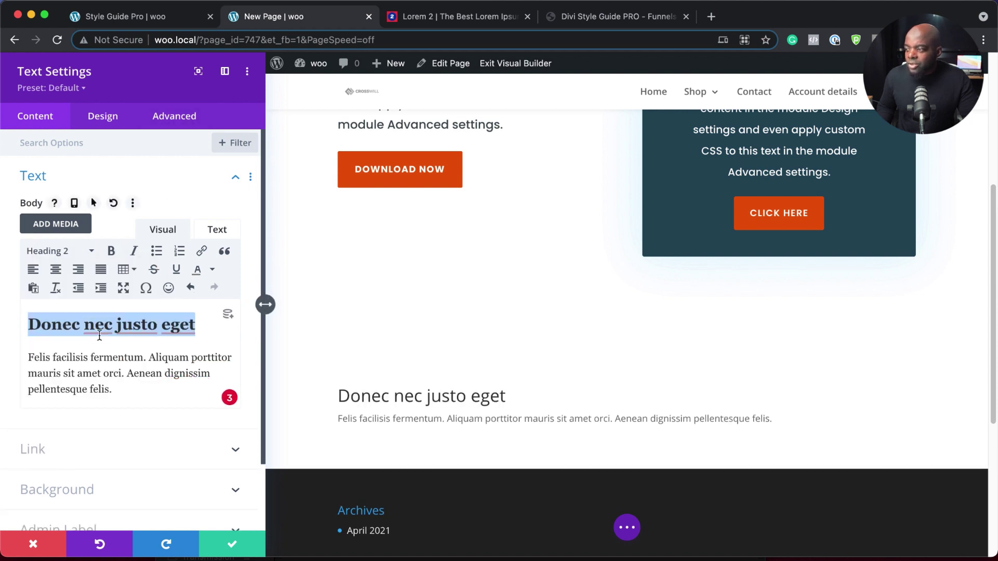
{"action": "left_click", "coordinate": [56, 272]}
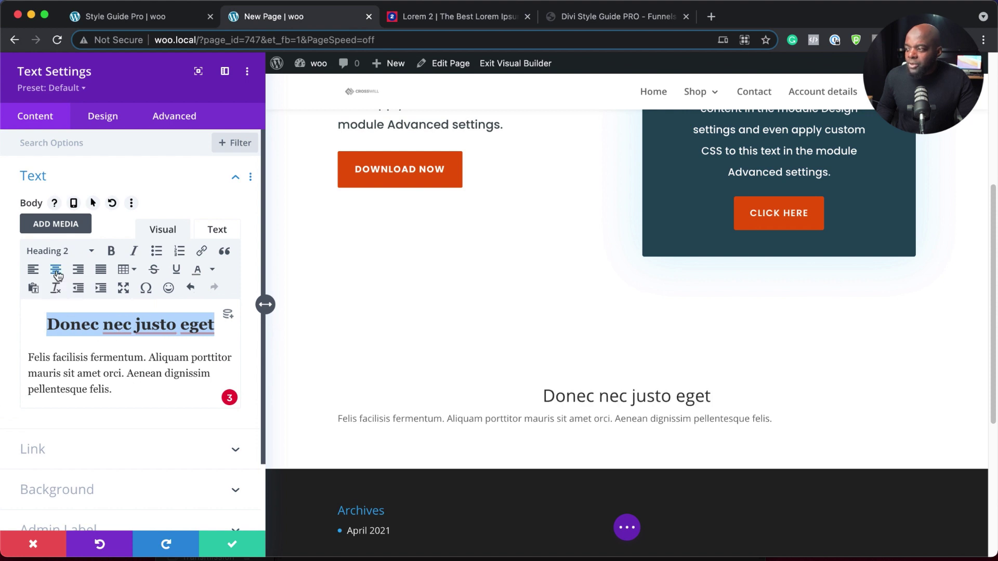
{"action": "left_click_drag", "start_coordinate": [123, 396], "coordinate": [23, 327]}
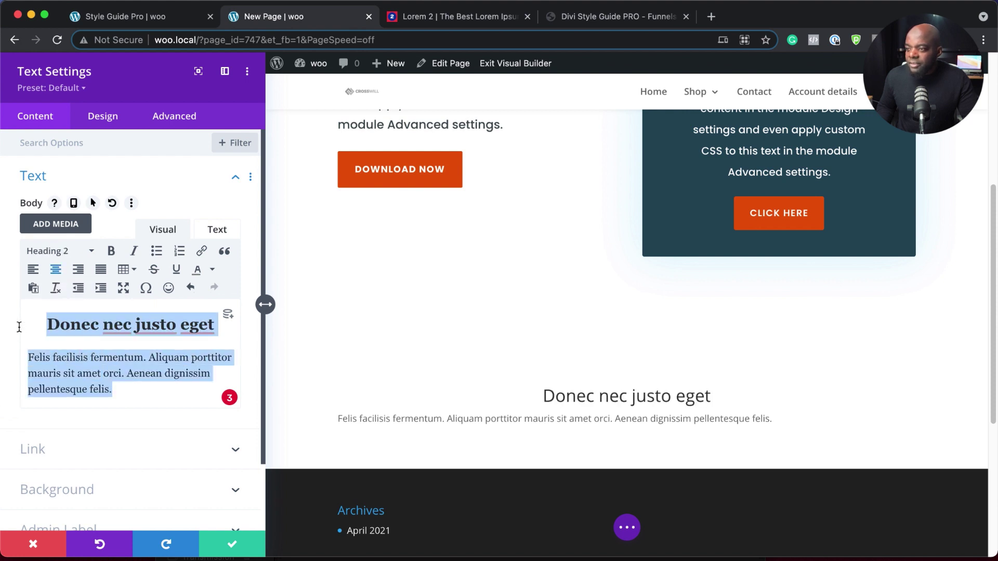
{"action": "left_click", "coordinate": [55, 270]}
{"action": "left_click", "coordinate": [57, 270]}
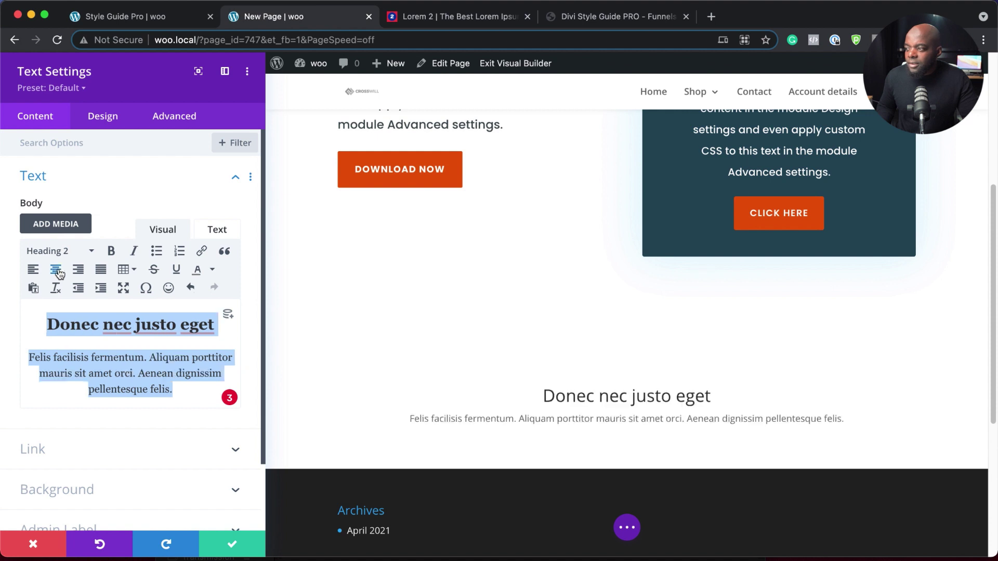
Apply the Section Description preset to the Text module and save its settings
{"action": "left_click", "coordinate": [81, 89]}
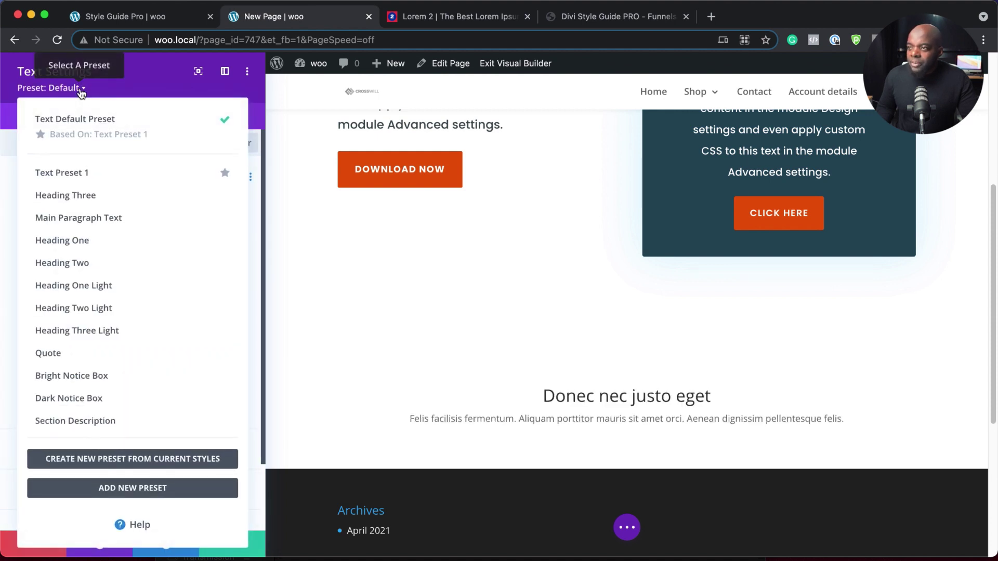
{"action": "mouse_move", "coordinate": [85, 124]}
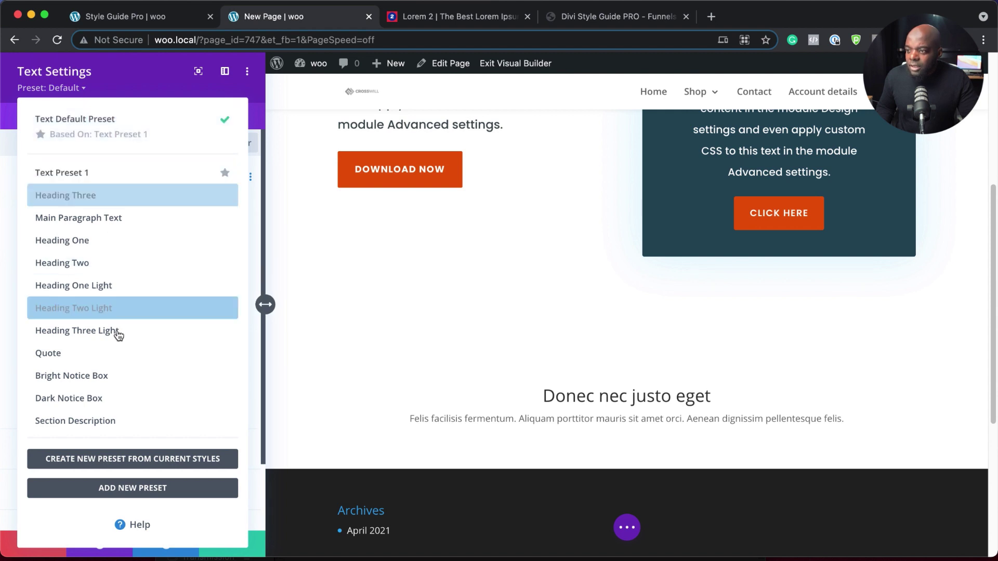
{"action": "left_click", "coordinate": [104, 422]}
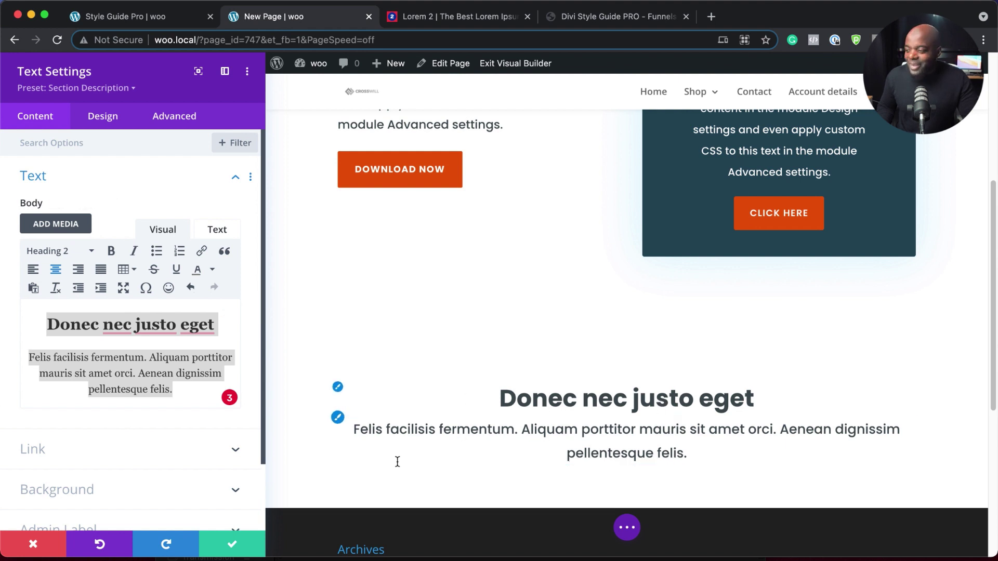
{"action": "left_click", "coordinate": [232, 545]}
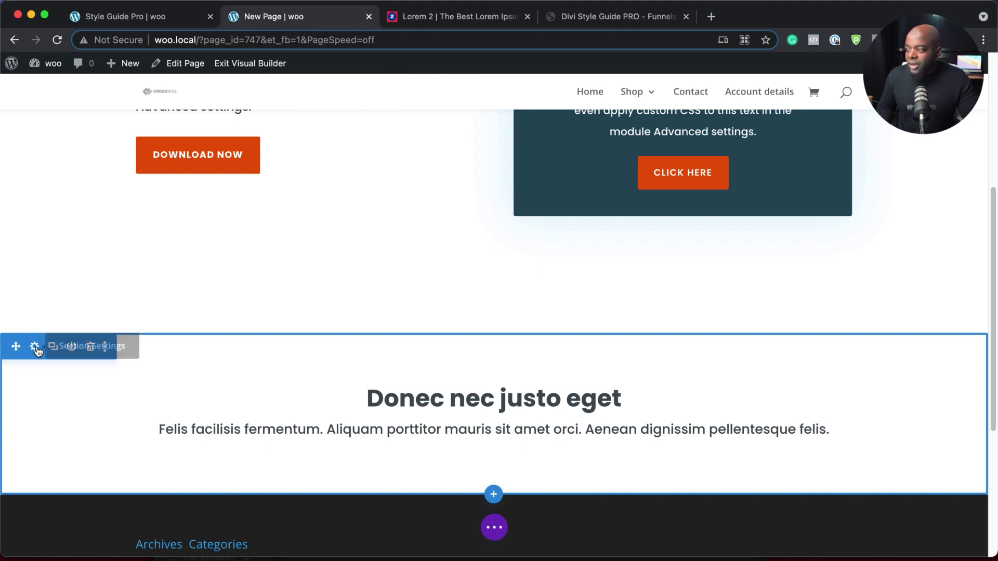
Add a three-column row below the section heading text and insert a Blurb module in its first column
{"action": "scroll", "coordinate": [507, 439], "scroll_direction": "down", "scroll_amount": 4}
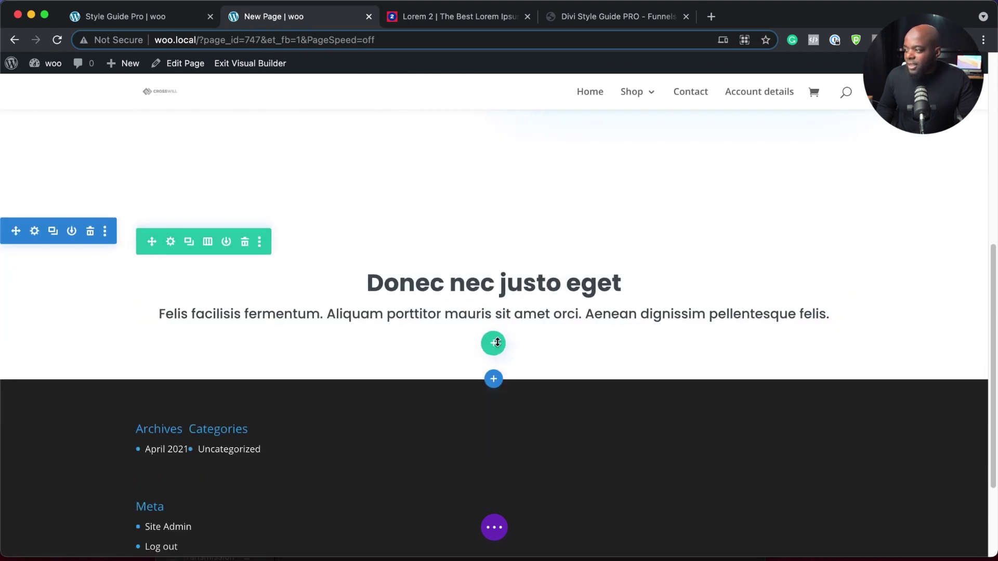
{"action": "left_click", "coordinate": [492, 342]}
{"action": "left_click", "coordinate": [567, 193]}
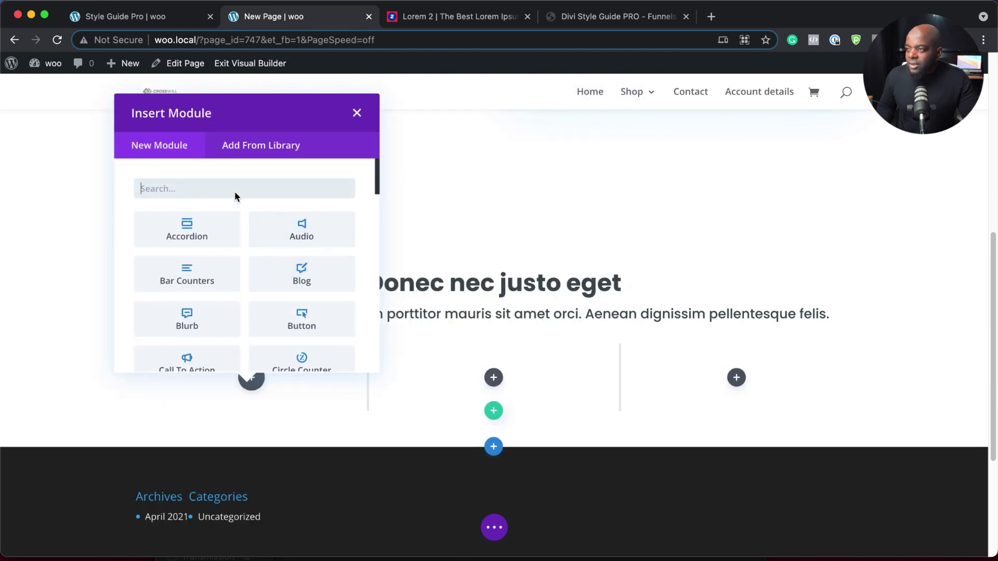
{"action": "type", "text": "blu"}
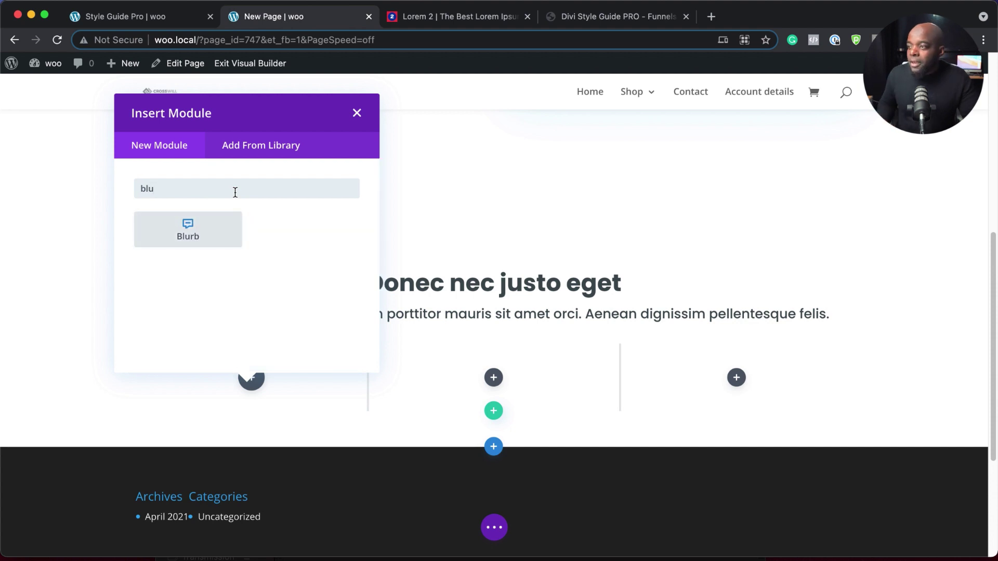
{"action": "left_click", "coordinate": [202, 225]}
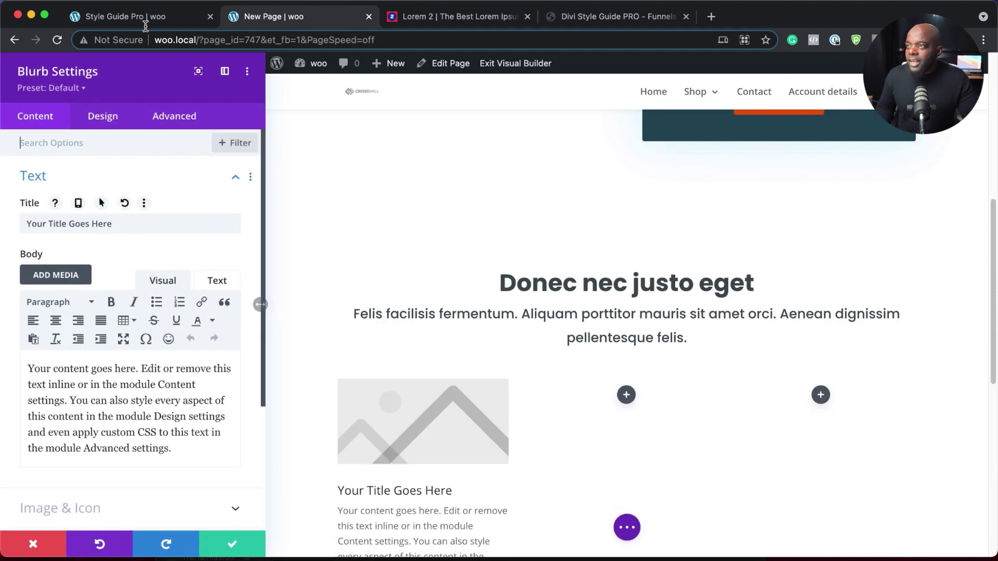
Examine the blurb styles on the Style Guide Pro page, especially the Standard Blurb, and return to the New Page tab
{"action": "left_click", "coordinate": [153, 24]}
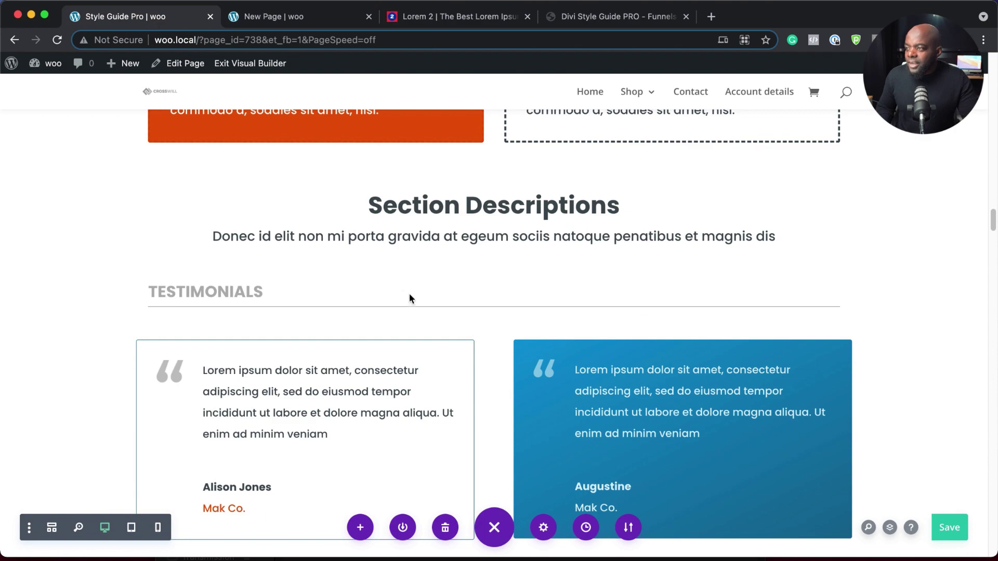
{"action": "scroll", "coordinate": [488, 333], "scroll_direction": "up", "scroll_amount": 5}
{"action": "scroll", "coordinate": [489, 331], "scroll_direction": "down", "scroll_amount": 6}
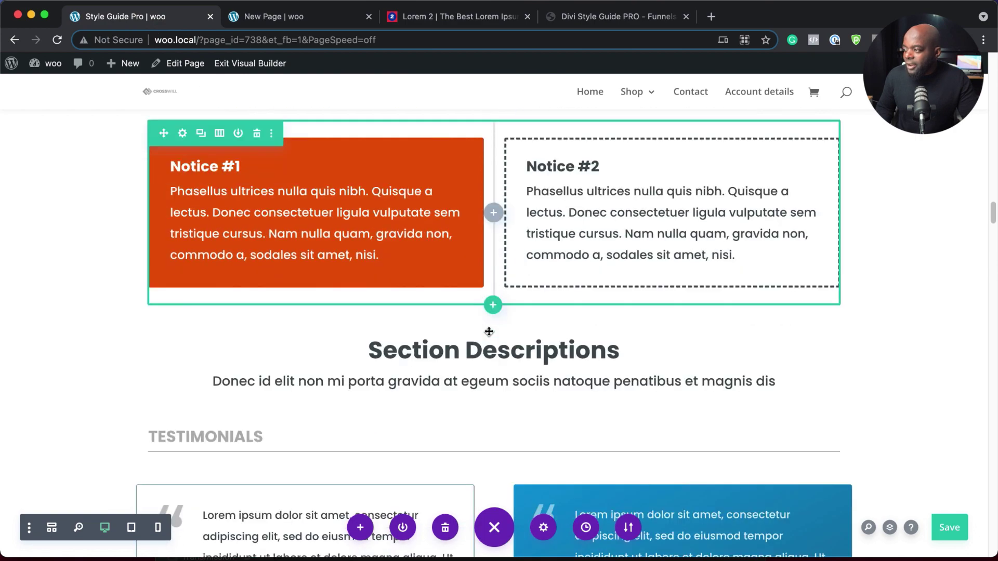
{"action": "scroll", "coordinate": [489, 330], "scroll_direction": "down", "scroll_amount": 15}
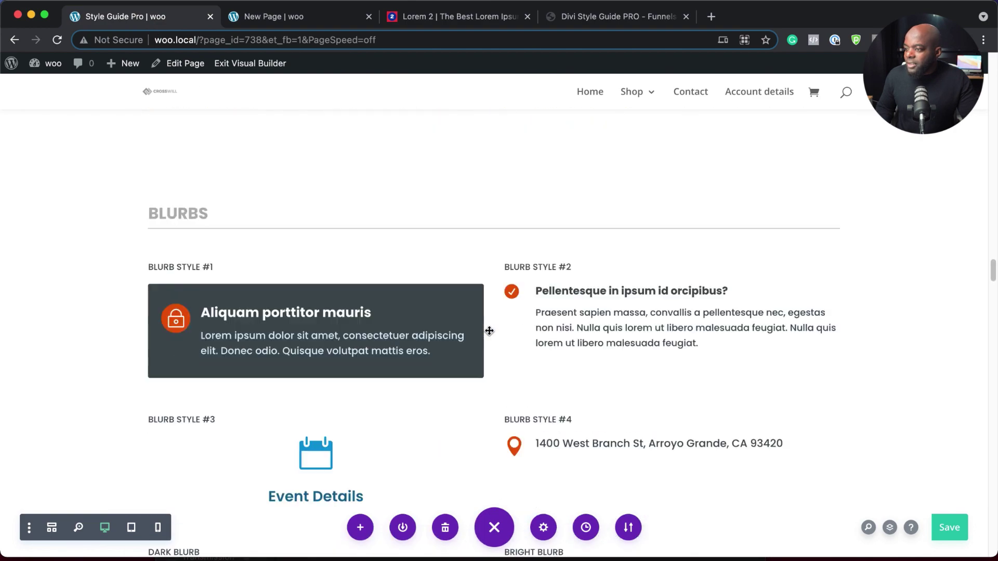
{"action": "scroll", "coordinate": [489, 331], "scroll_direction": "down", "scroll_amount": 8}
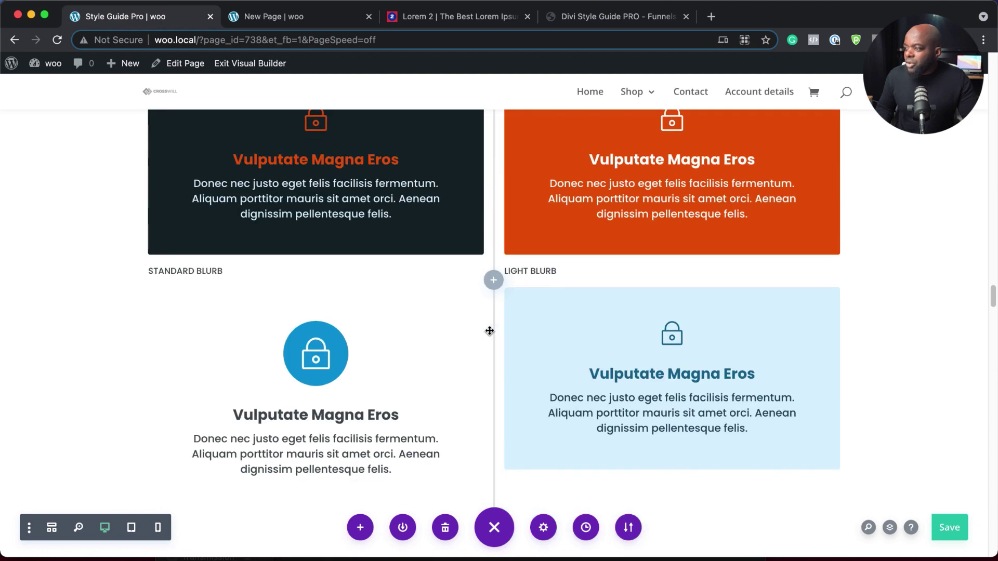
{"action": "scroll", "coordinate": [489, 331], "scroll_direction": "down", "scroll_amount": 1}
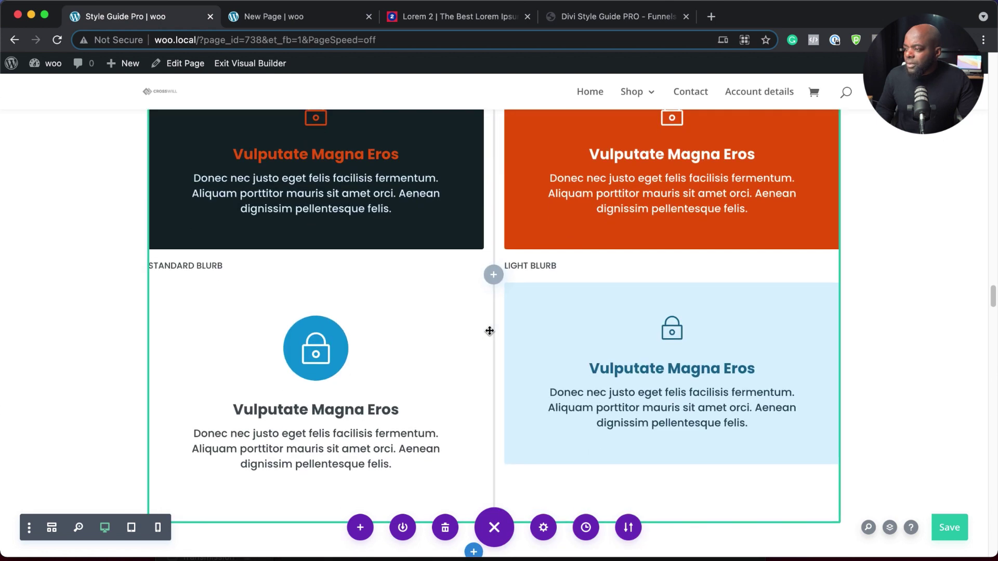
{"action": "scroll", "coordinate": [490, 331], "scroll_direction": "up", "scroll_amount": 3}
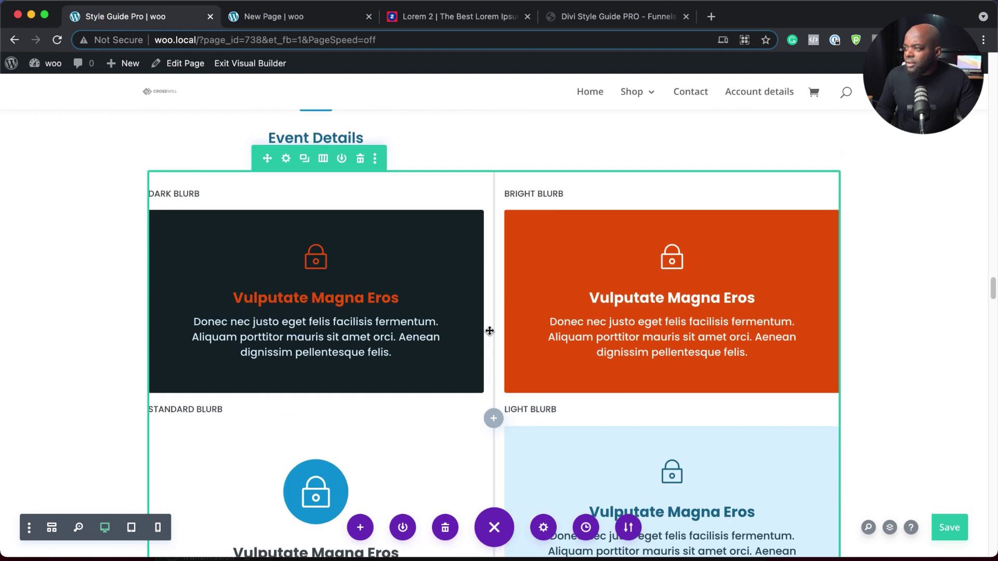
{"action": "scroll", "coordinate": [490, 331], "scroll_direction": "down", "scroll_amount": 2}
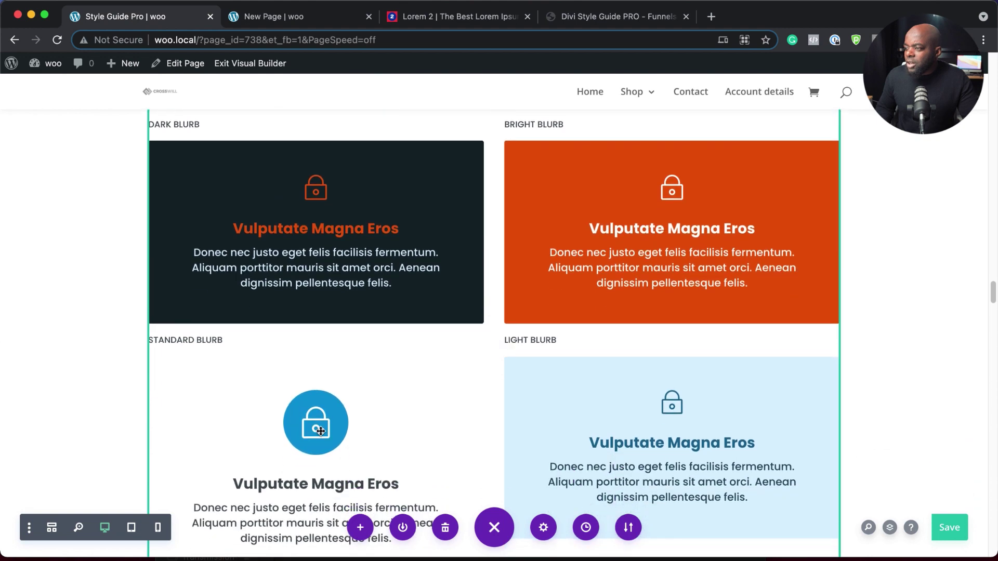
{"action": "scroll", "coordinate": [417, 430], "scroll_direction": "down", "scroll_amount": 3}
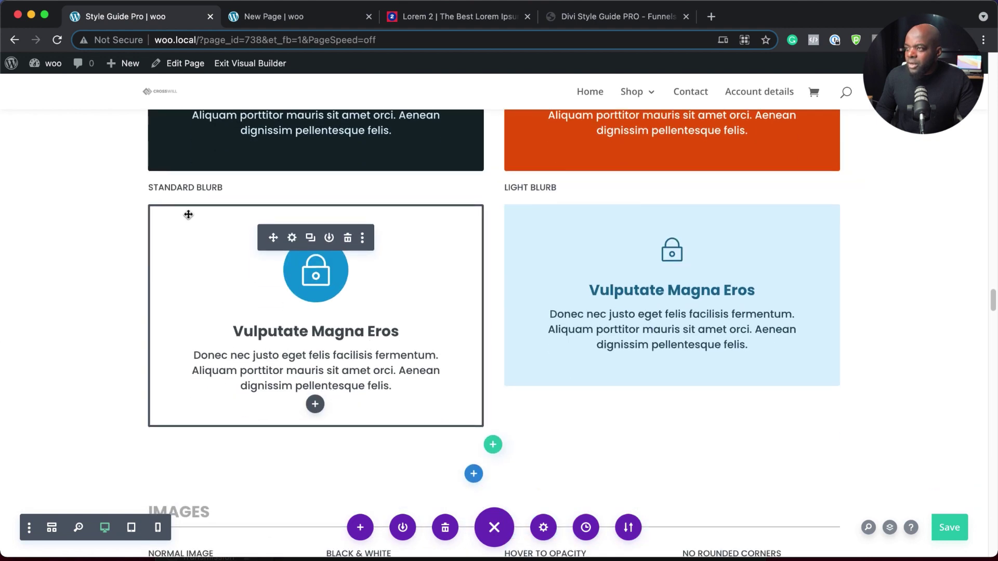
{"action": "left_click", "coordinate": [280, 17]}
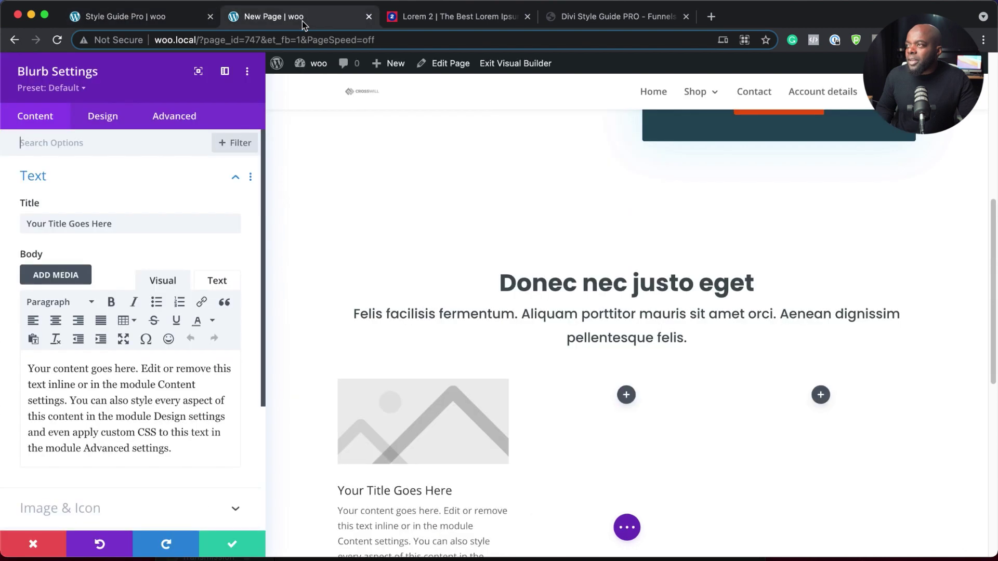
Apply the Standard Blurb preset to the new Blurb module
{"action": "left_click", "coordinate": [66, 87]}
{"action": "mouse_move", "coordinate": [136, 193]}
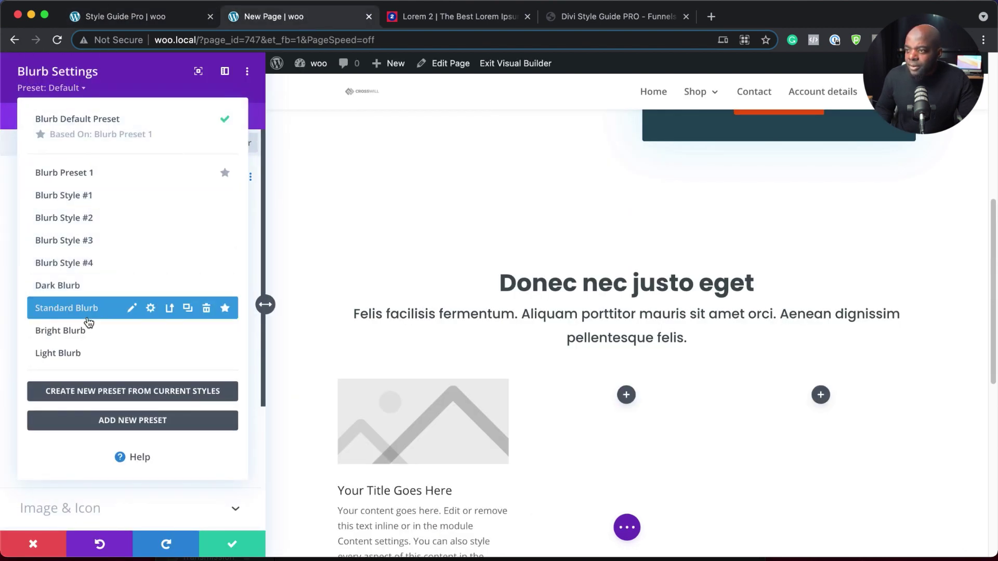
{"action": "left_click", "coordinate": [67, 307]}
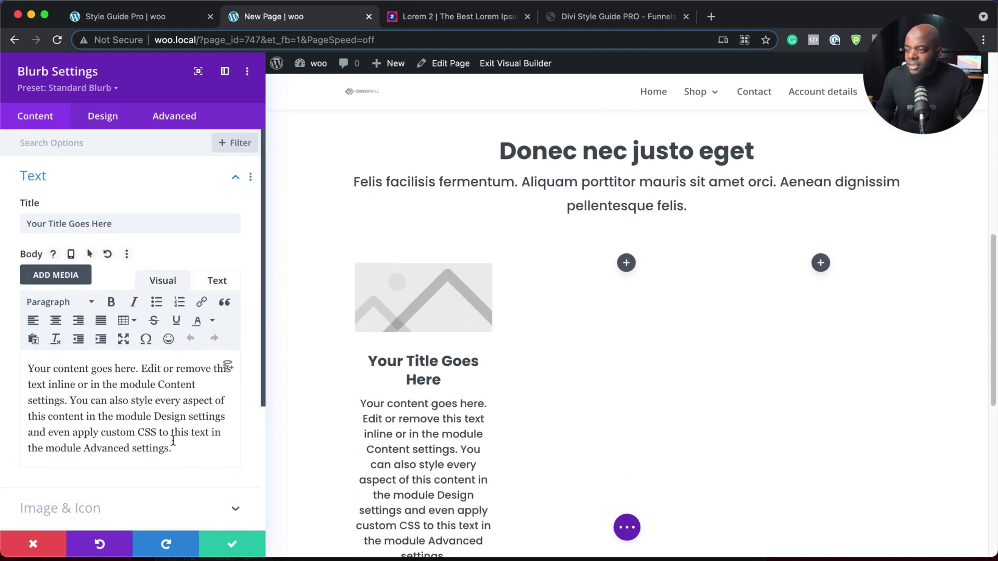
Replace the blurb's body with the lorem ipsum text, cutting the leading "Donec nec justo" so it begins "Eeget felis facilisis fermentum."
{"action": "left_click_drag", "start_coordinate": [174, 448], "coordinate": [28, 360]}
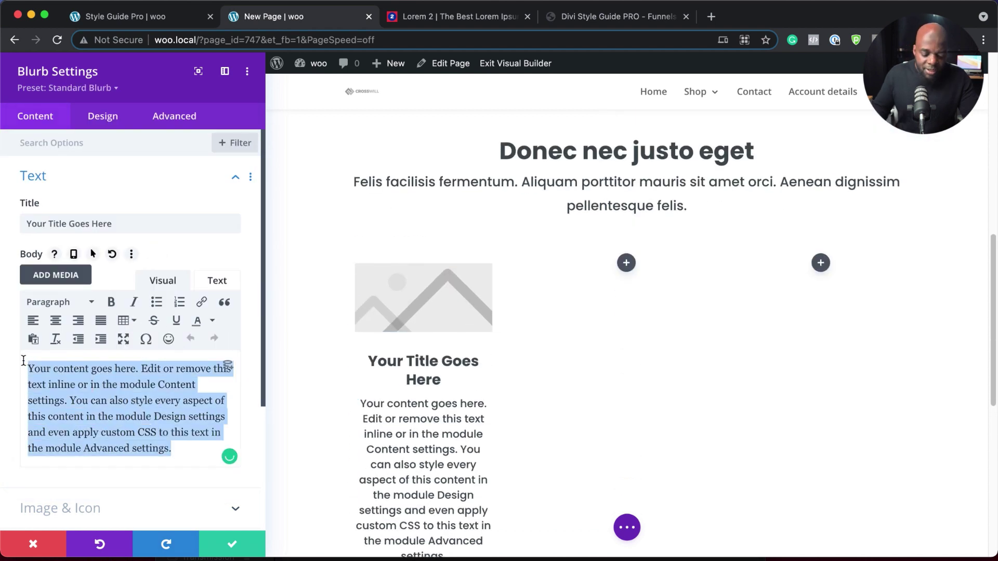
{"action": "type", "text": "Donec nec justo eget felis facilisis fermentum. Aliquam porttitor mauris sit amet orci. Aenean dignissim pellentesque felis."}
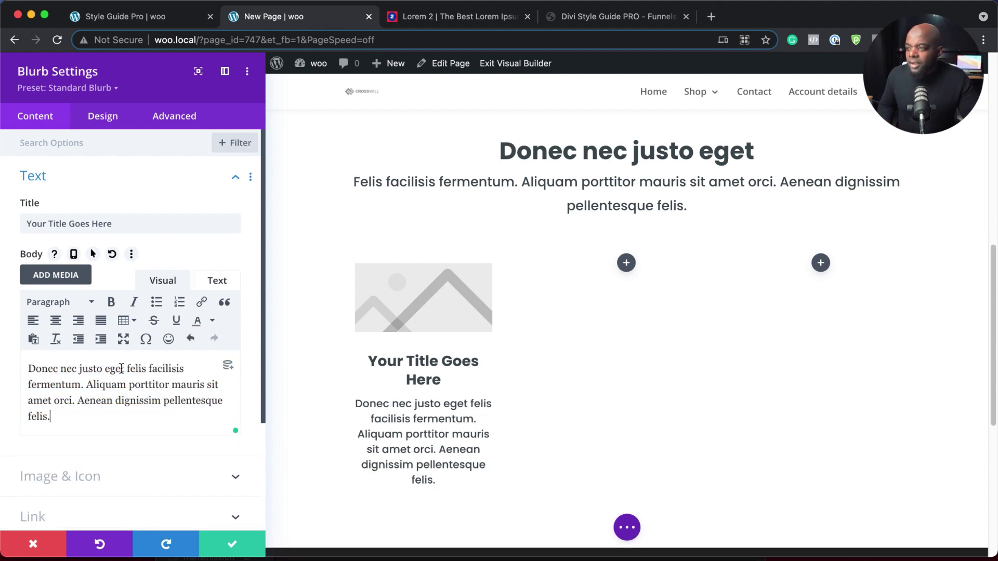
{"action": "left_click_drag", "start_coordinate": [95, 361], "coordinate": [1, 353]}
{"action": "left_click", "coordinate": [104, 369]}
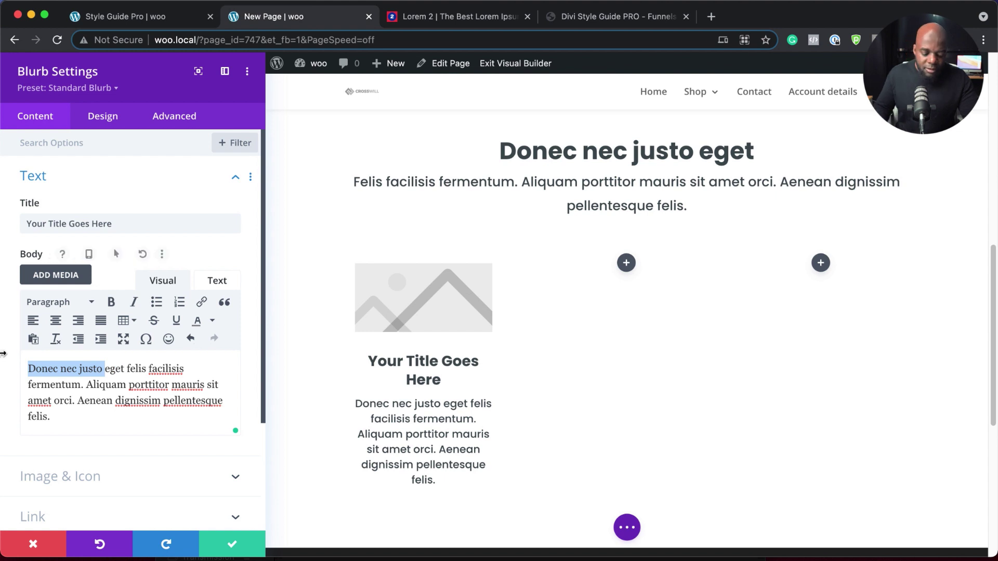
{"action": "key", "text": "super+x"}
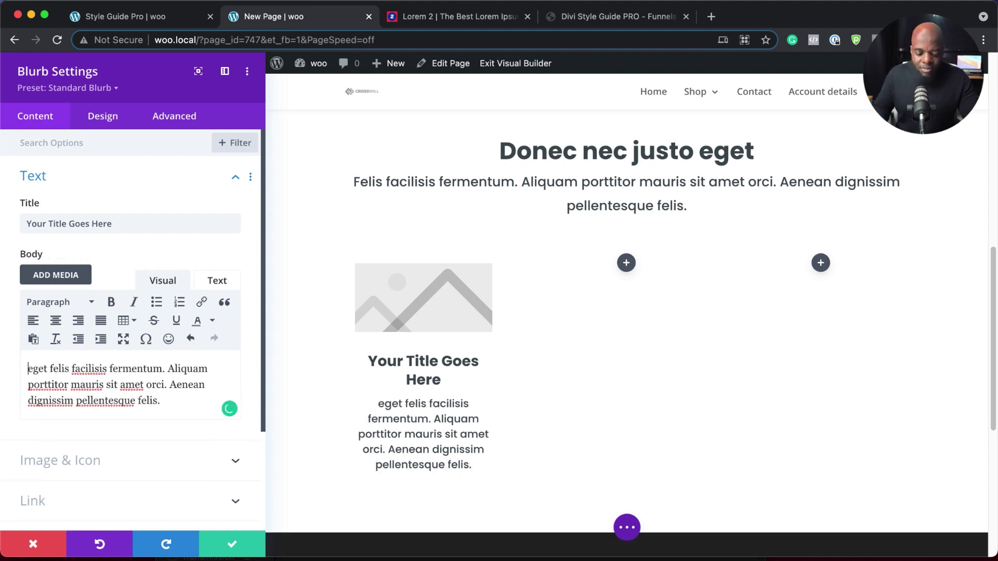
{"action": "type", "text": "E"}
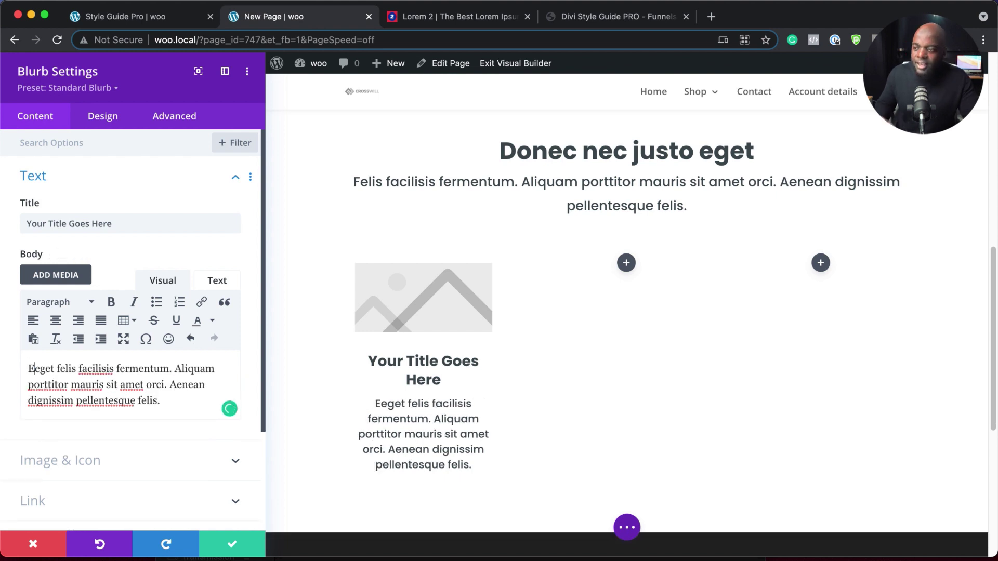
Replace the blurb's title with the cut words "Donec nec justo"
{"action": "left_click", "coordinate": [118, 223]}
{"action": "key", "text": "super+a"}
{"action": "key", "text": "super+v"}
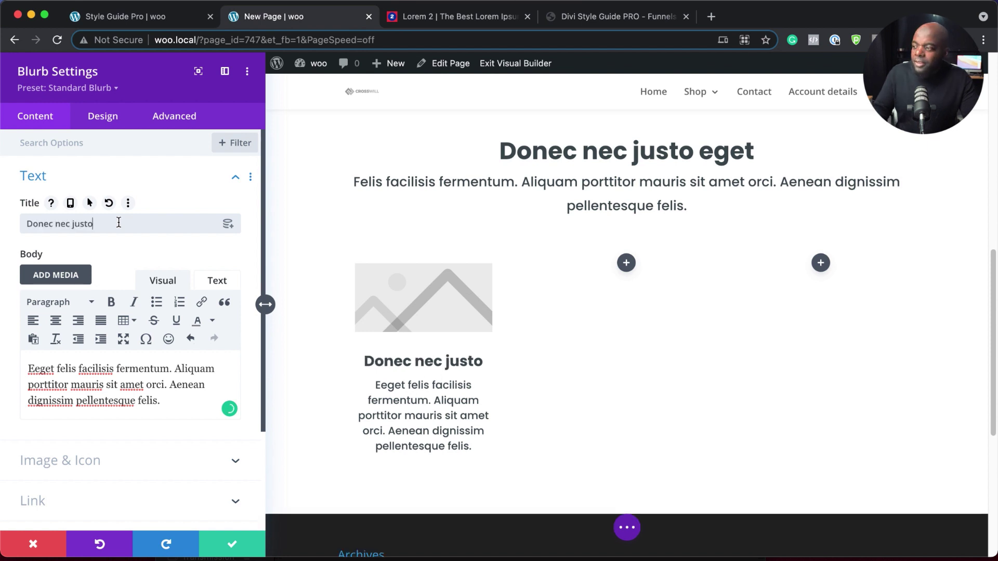
Switch the blurb from an image to an icon, choose the horizontal sliders icon, and save the module settings
{"action": "left_click", "coordinate": [89, 461]}
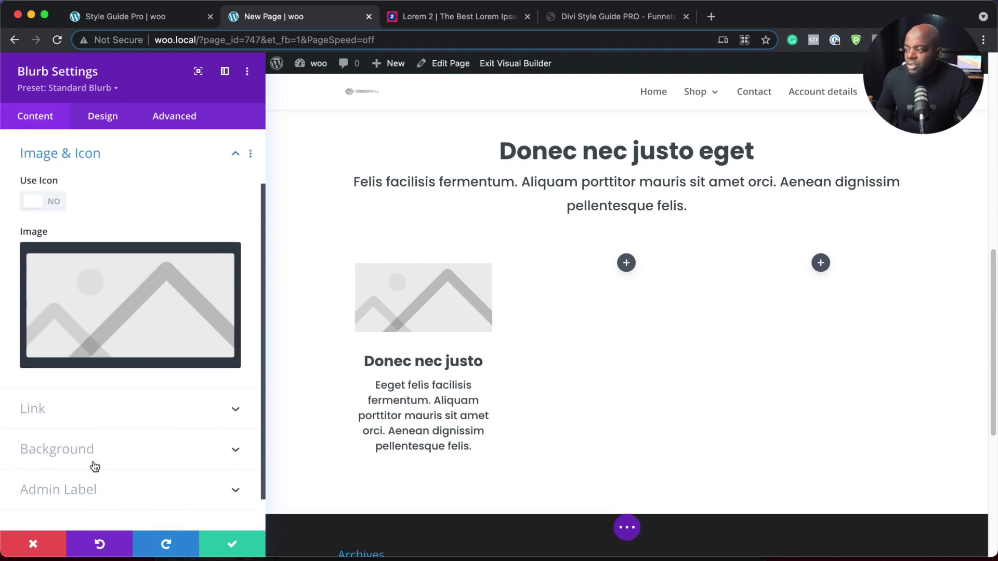
{"action": "left_click", "coordinate": [54, 197]}
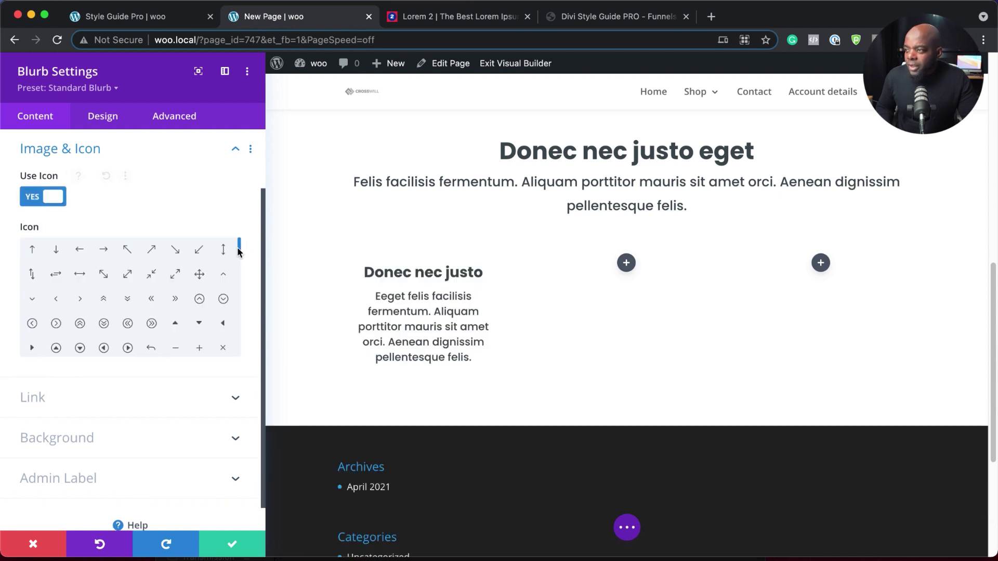
{"action": "left_click_drag", "start_coordinate": [242, 251], "coordinate": [241, 263]}
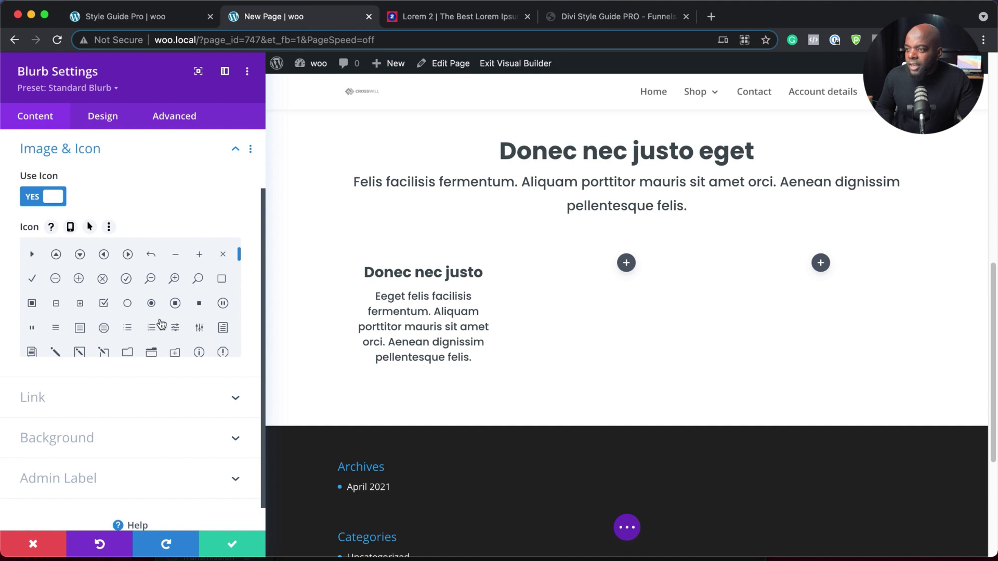
{"action": "left_click", "coordinate": [176, 330]}
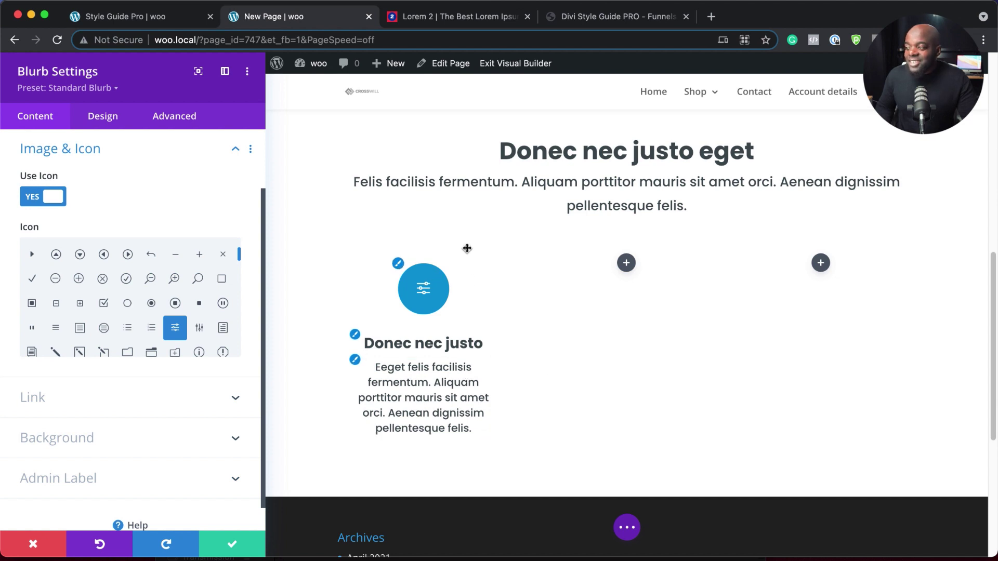
{"action": "left_click", "coordinate": [232, 546]}
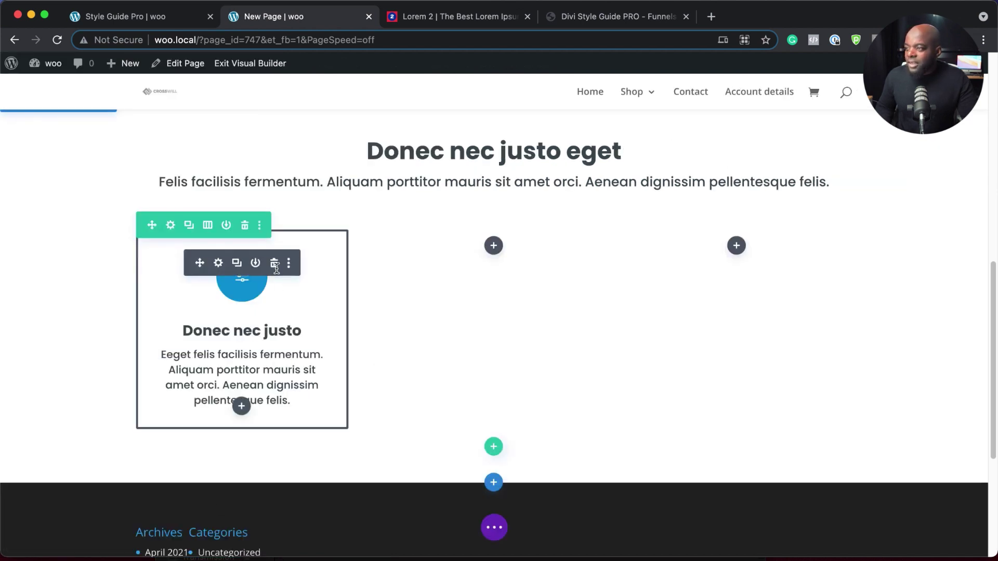
Duplicate the finished blurb and place copies in the second and third columns of the row
{"action": "left_click", "coordinate": [237, 264]}
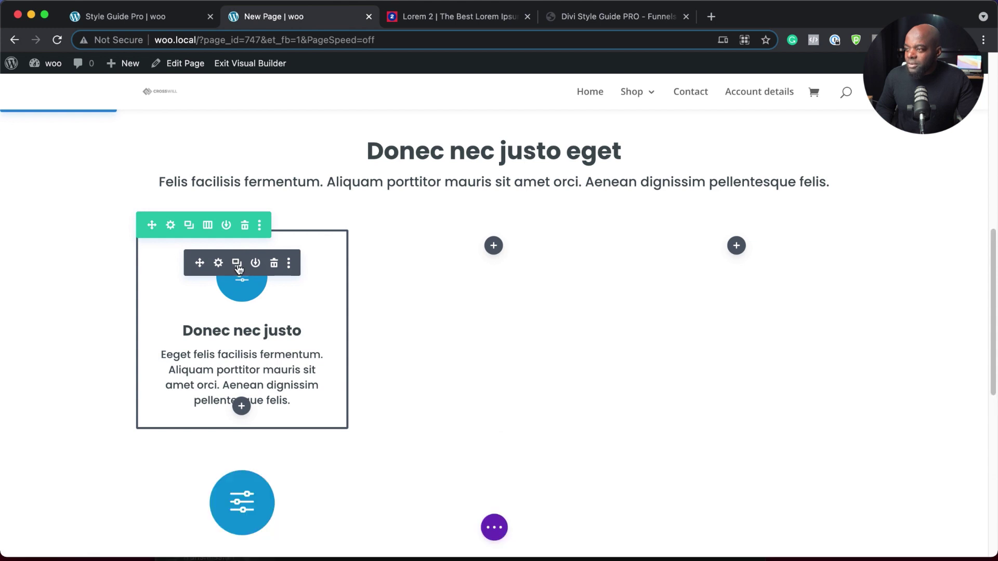
{"action": "left_click_drag", "start_coordinate": [199, 265], "coordinate": [498, 249]}
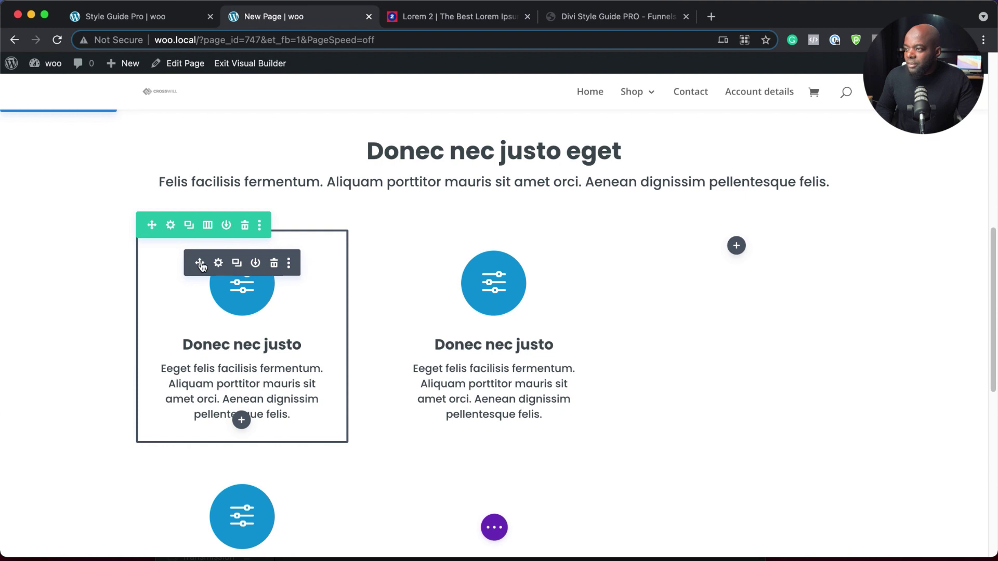
{"action": "left_click_drag", "start_coordinate": [201, 263], "coordinate": [742, 245]}
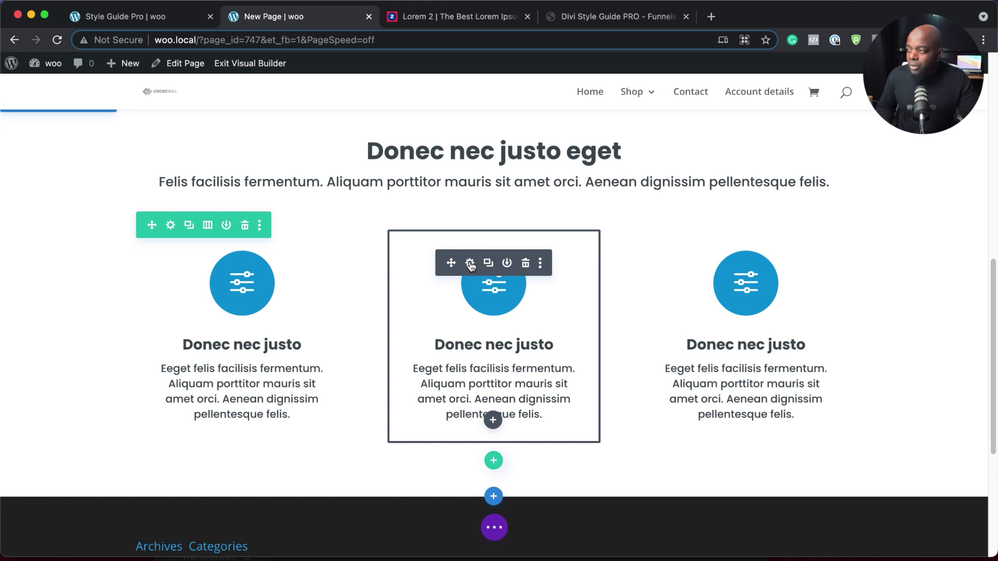
Give the middle blurb the soft box shadow style that spreads around all sides
{"action": "left_click", "coordinate": [470, 264]}
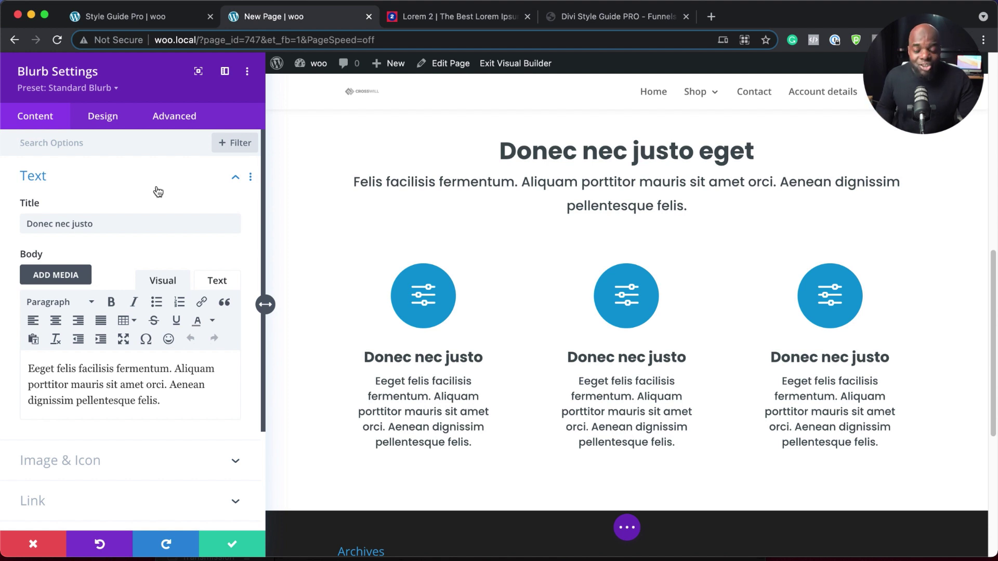
{"action": "left_click", "coordinate": [109, 116]}
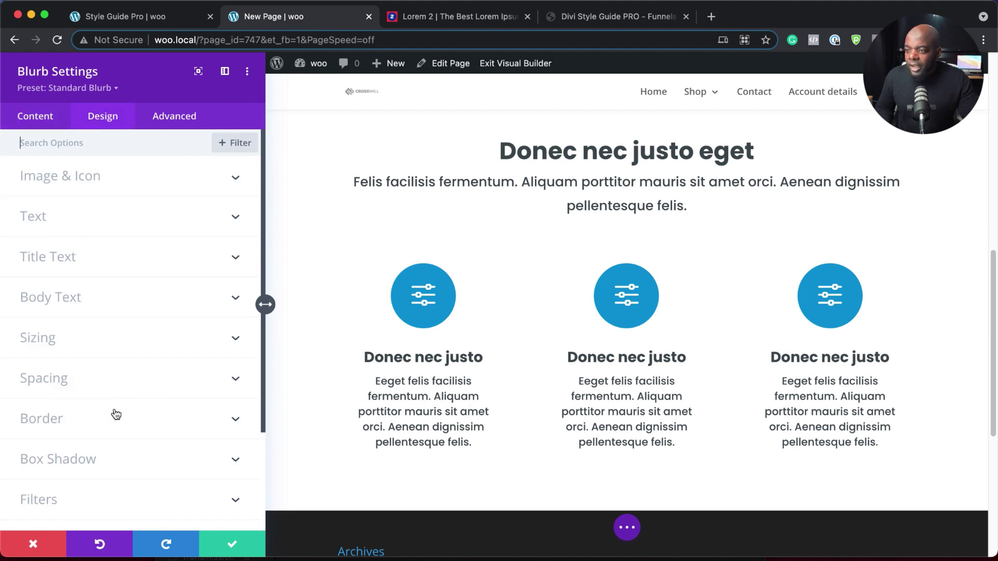
{"action": "left_click", "coordinate": [103, 463]}
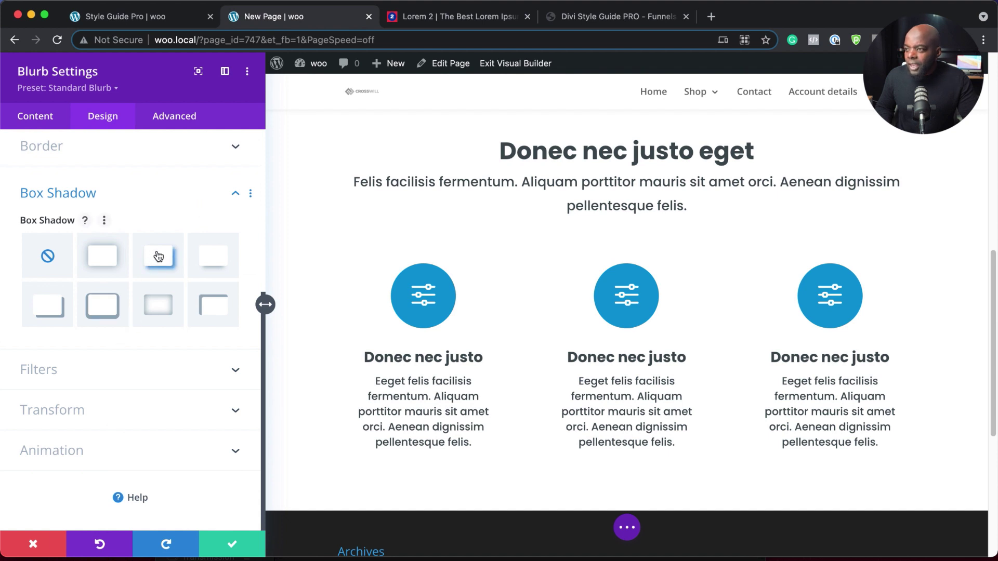
{"action": "left_click", "coordinate": [114, 260]}
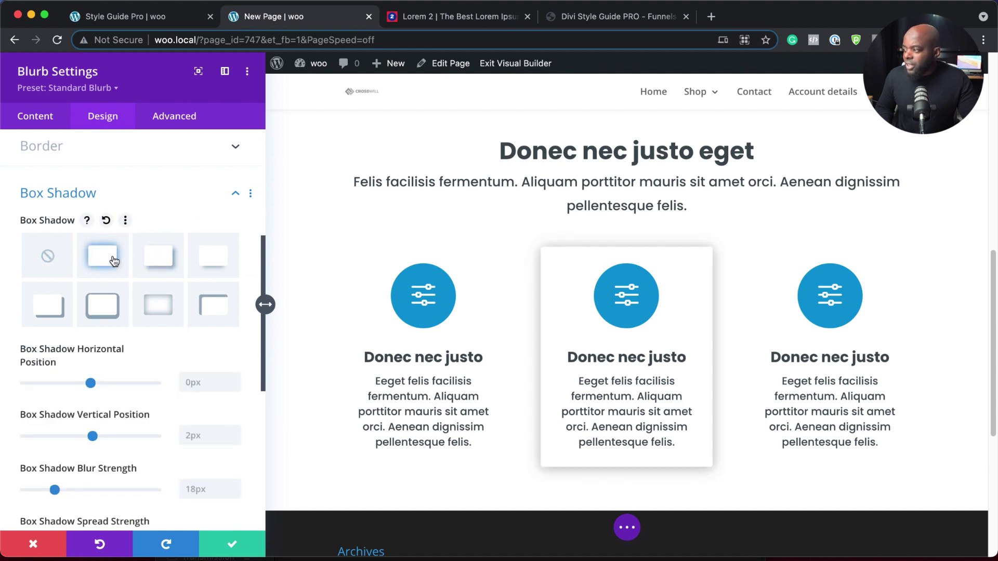
Set the middle blurb's box shadow to 33px blur strength, -7px spread strength and the saved medium-dark blue colour
{"action": "scroll", "coordinate": [217, 383], "scroll_direction": "down", "scroll_amount": 5}
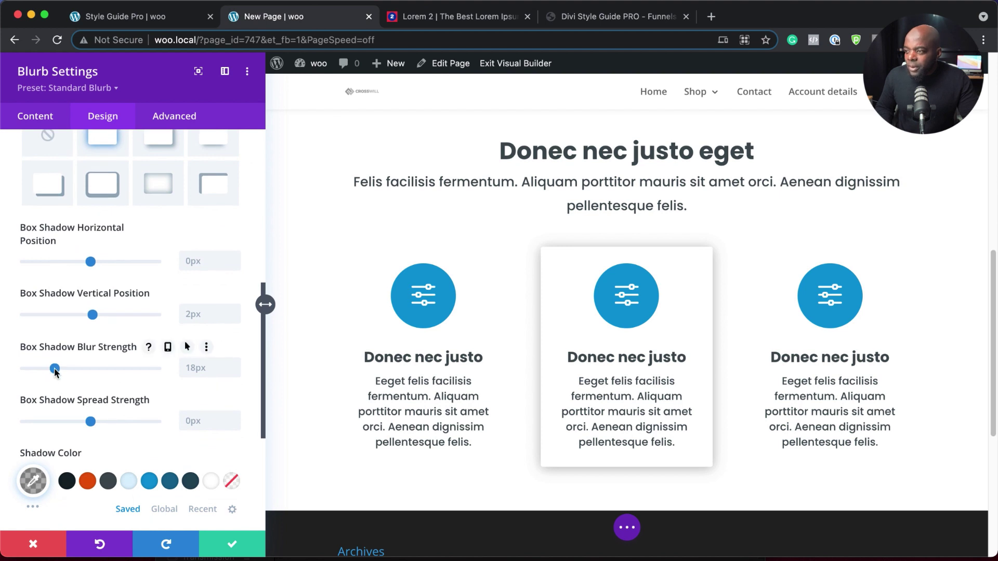
{"action": "left_click_drag", "start_coordinate": [55, 370], "coordinate": [41, 370]}
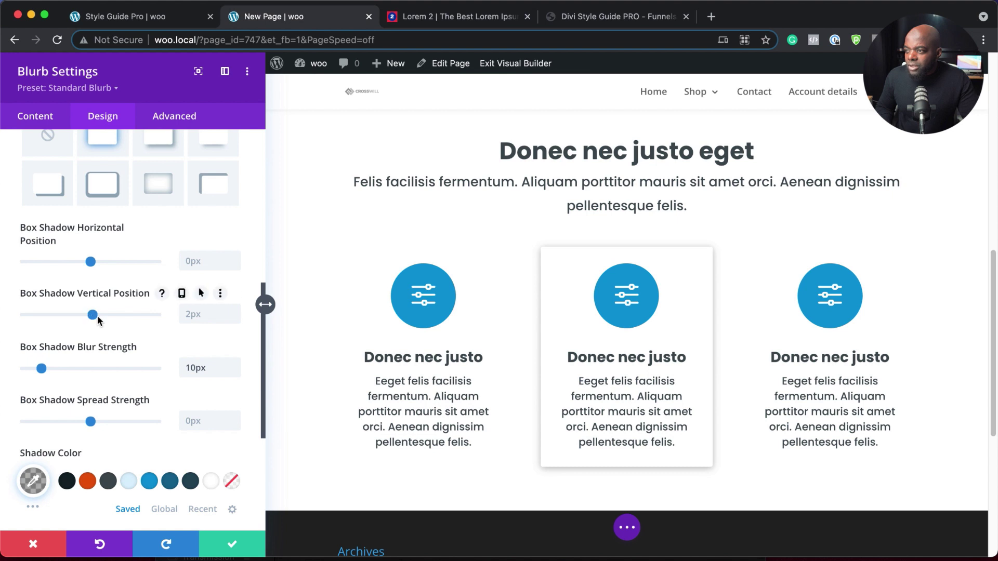
{"action": "mouse_move", "coordinate": [90, 424]}
{"action": "left_mouse_down"}
{"action": "mouse_move", "coordinate": [73, 424]}
{"action": "mouse_move", "coordinate": [117, 423]}
{"action": "mouse_move", "coordinate": [84, 423]}
{"action": "mouse_move", "coordinate": [93, 424]}
{"action": "left_mouse_up"}
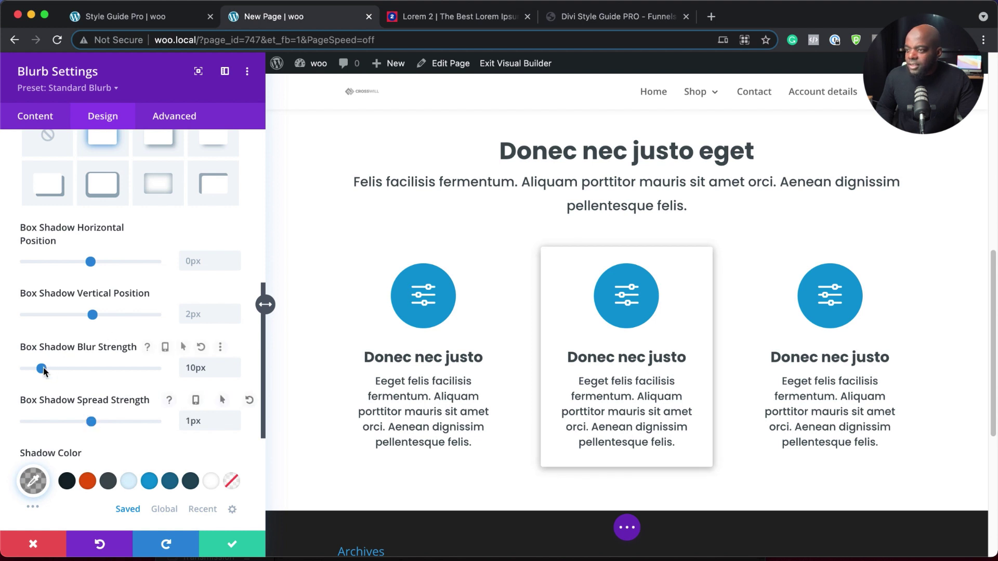
{"action": "left_click_drag", "start_coordinate": [41, 369], "coordinate": [79, 372]}
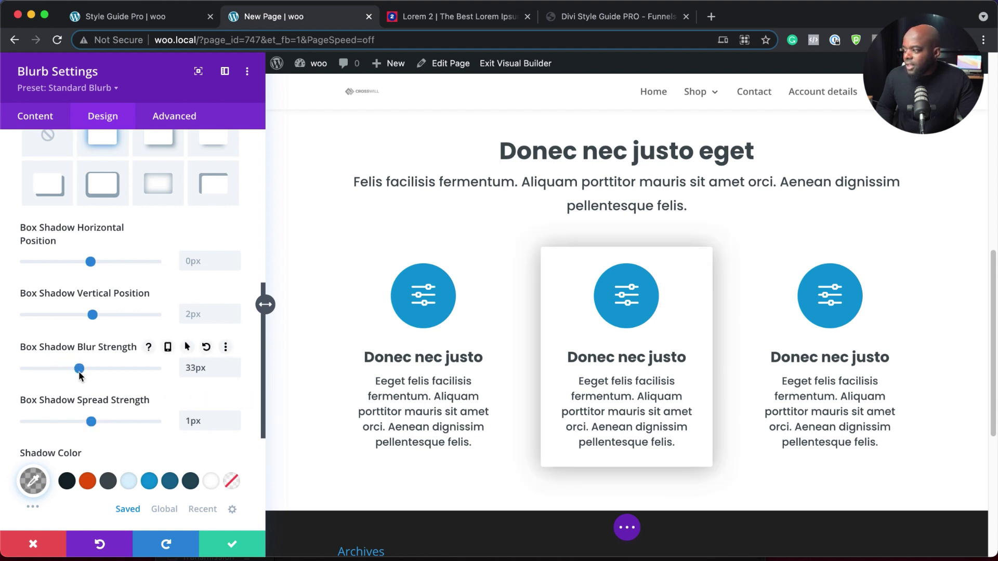
{"action": "left_click_drag", "start_coordinate": [91, 421], "coordinate": [85, 423]}
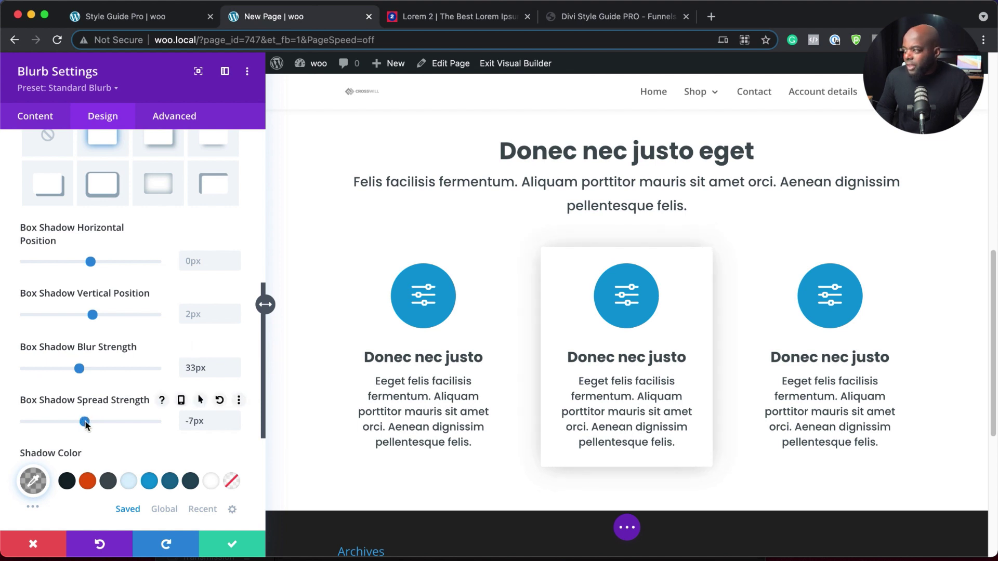
{"action": "left_click", "coordinate": [129, 482]}
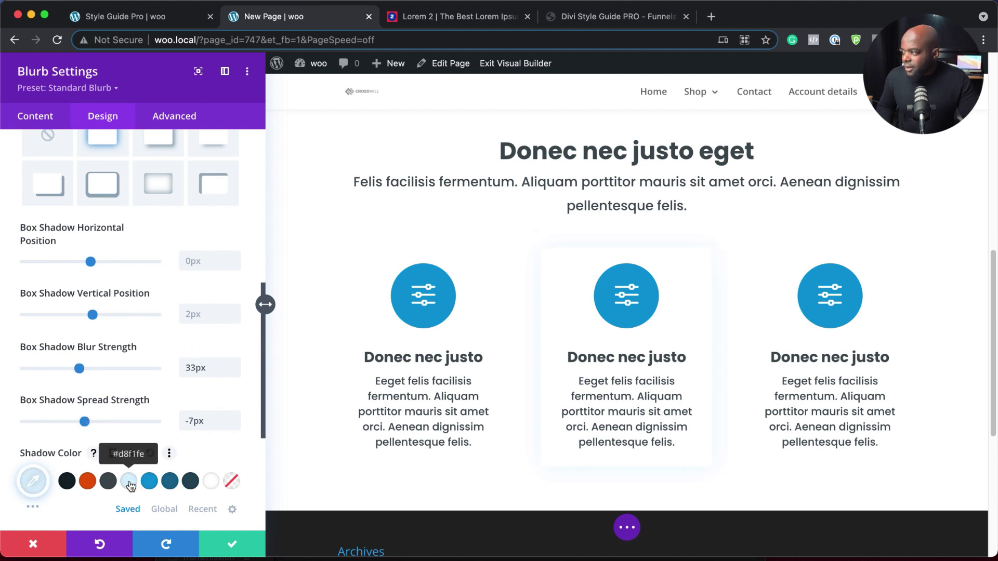
{"action": "left_click", "coordinate": [172, 483]}
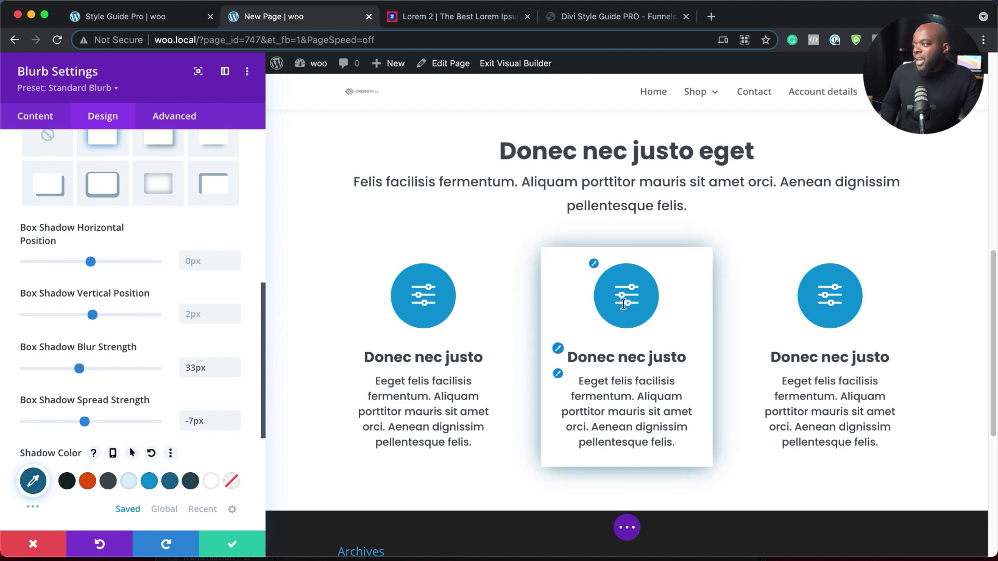
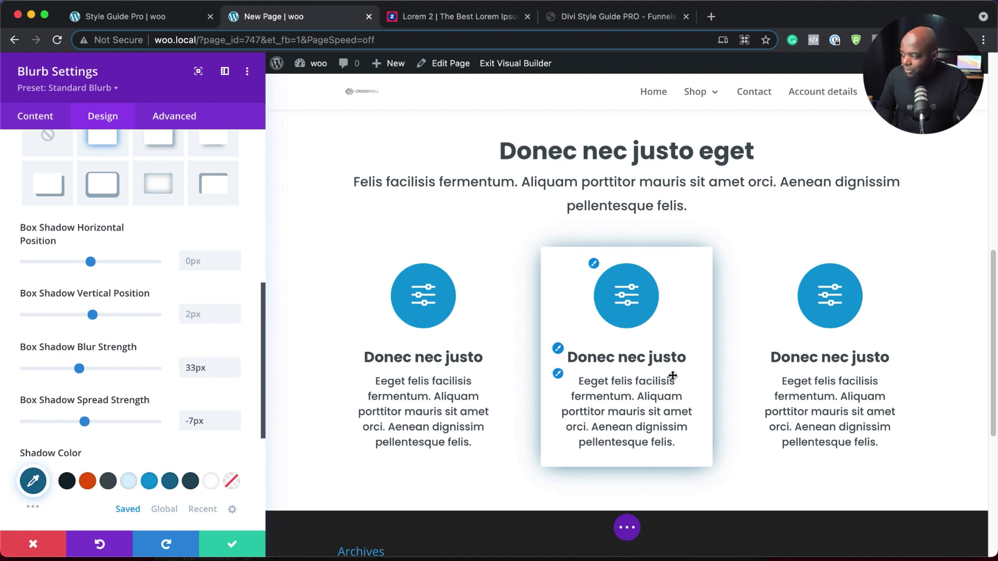
Create a new preset from the middle blurb's current styles named "Standard Blurb + Shadow", then save the preset and the module
{"action": "left_click", "coordinate": [105, 88]}
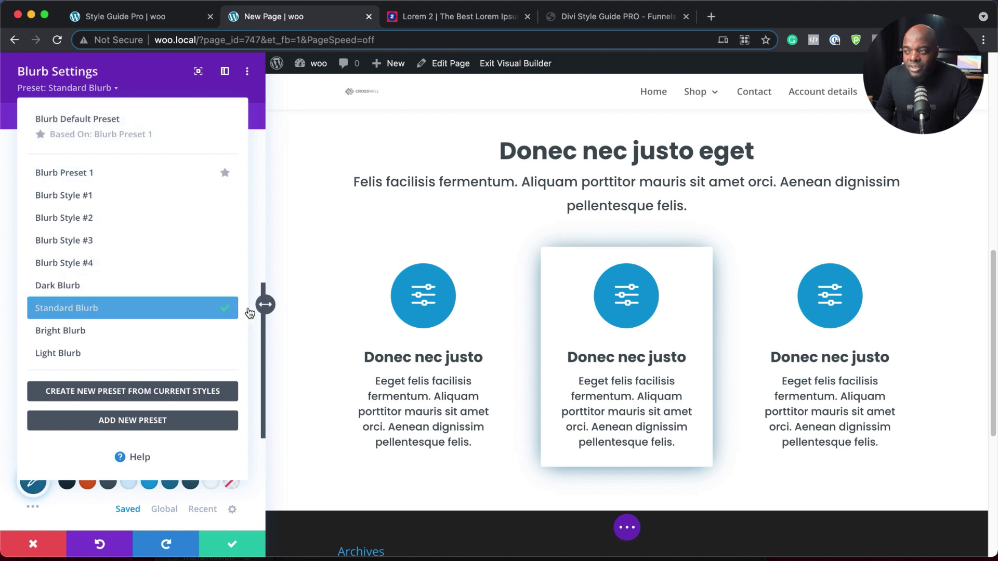
{"action": "mouse_move", "coordinate": [222, 310]}
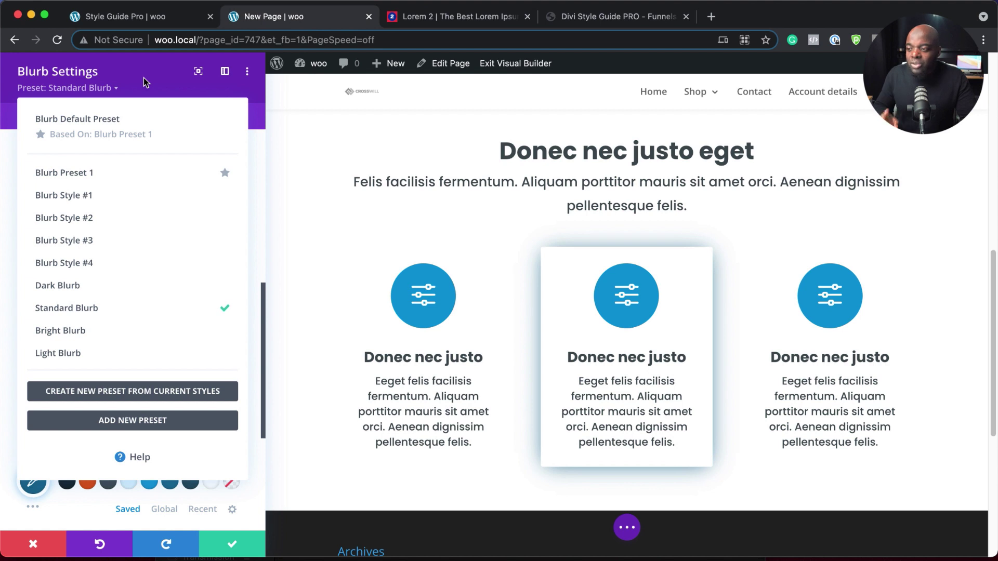
{"action": "left_click", "coordinate": [168, 396]}
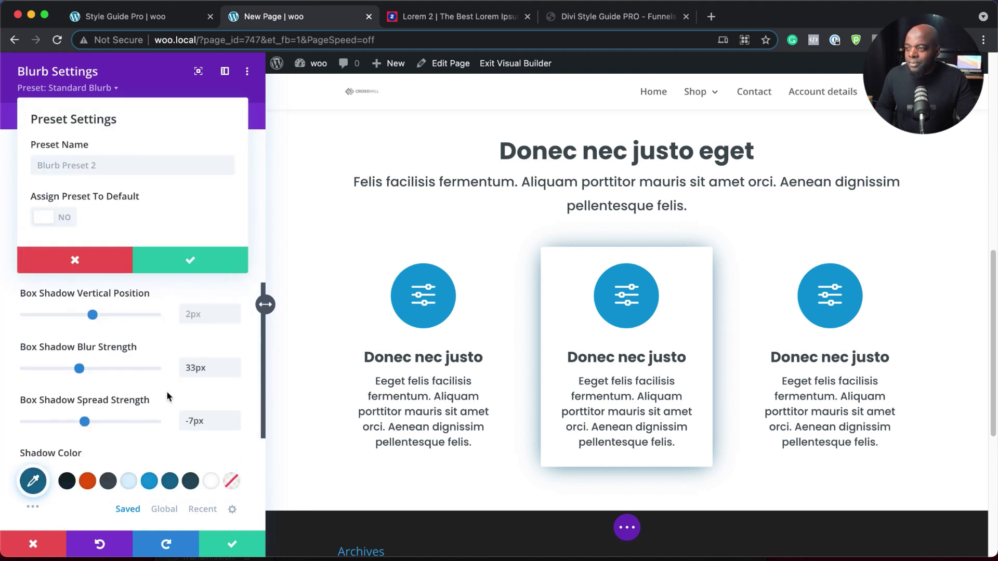
{"action": "left_click", "coordinate": [110, 165]}
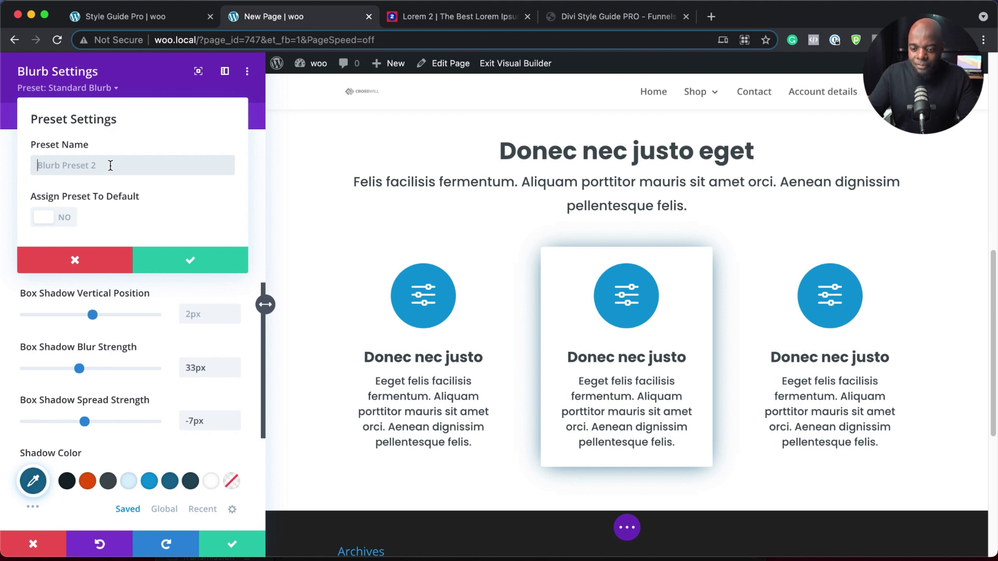
{"action": "type", "text": "Standard Blurb + Shadow"}
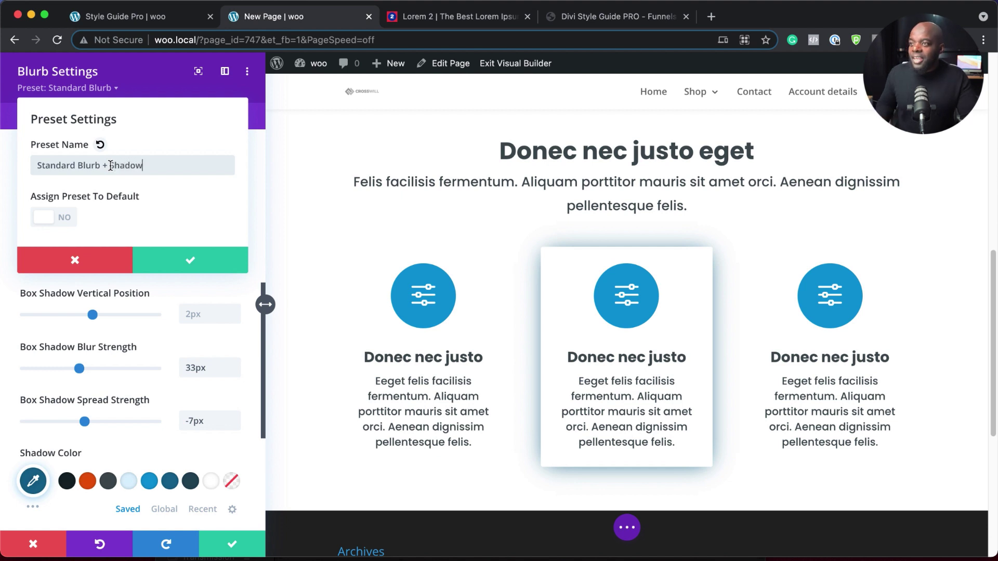
{"action": "left_click", "coordinate": [192, 264]}
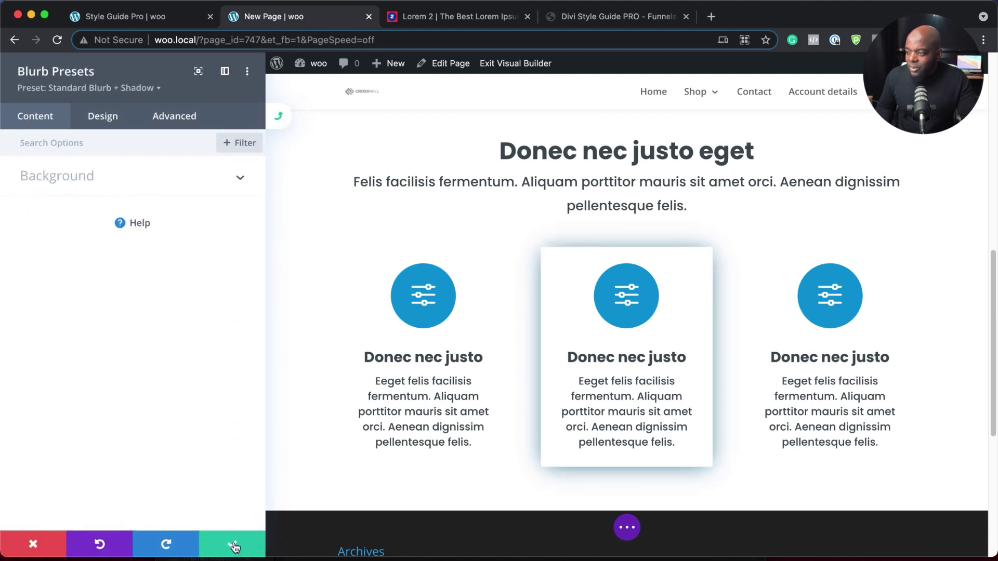
{"action": "left_click", "coordinate": [233, 544]}
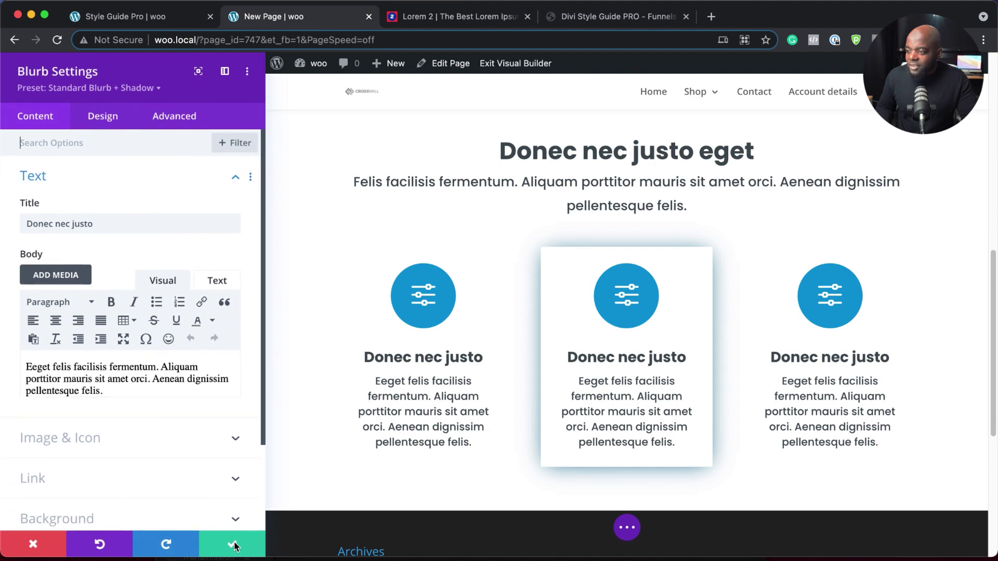
{"action": "left_click", "coordinate": [233, 544]}
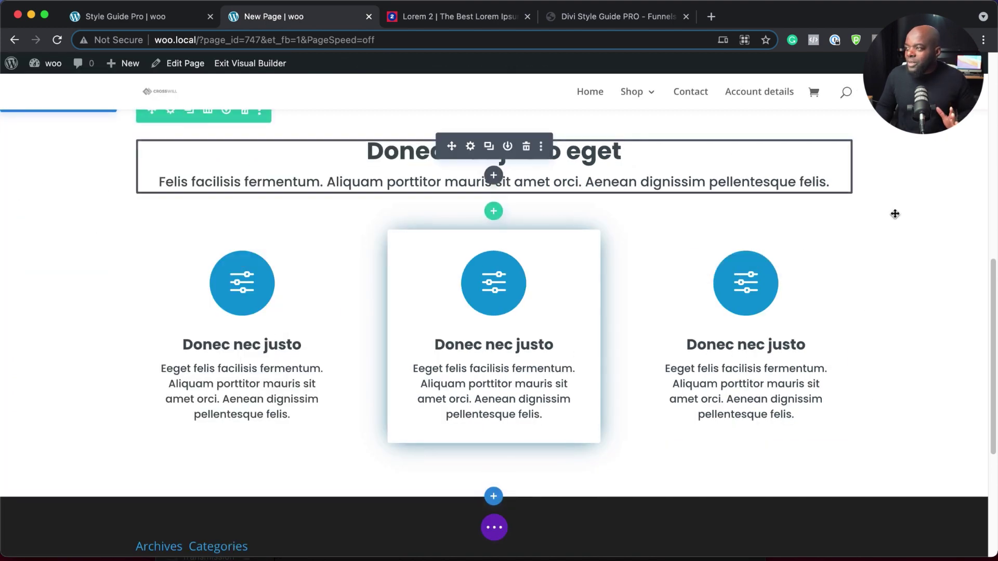
{"action": "scroll", "coordinate": [894, 213], "scroll_direction": "up", "scroll_amount": 3}
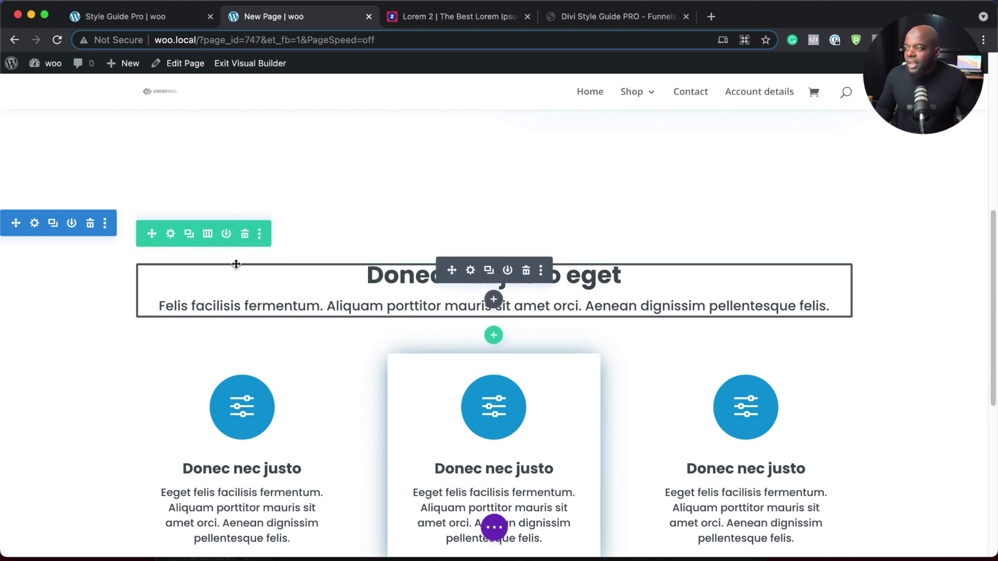
Assign the "10% Section Padding" preset as the default section preset across the entire site
{"action": "left_click", "coordinate": [35, 225]}
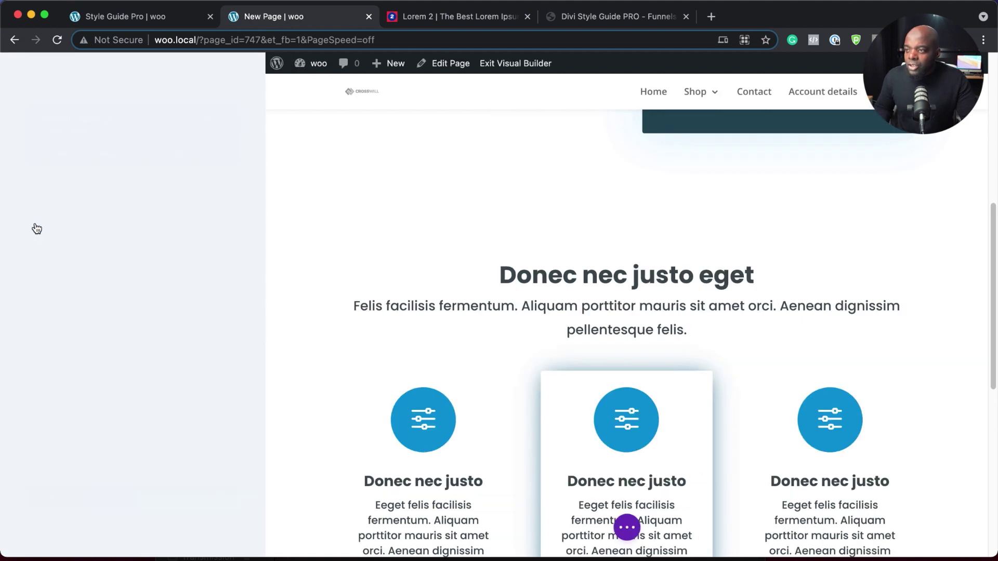
{"action": "left_click", "coordinate": [68, 90]}
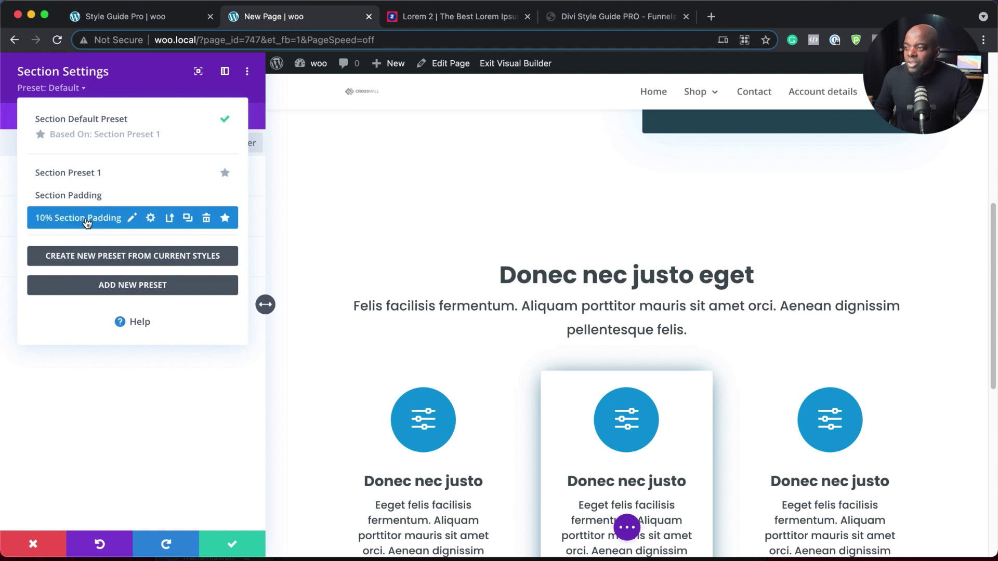
{"action": "left_click", "coordinate": [226, 218]}
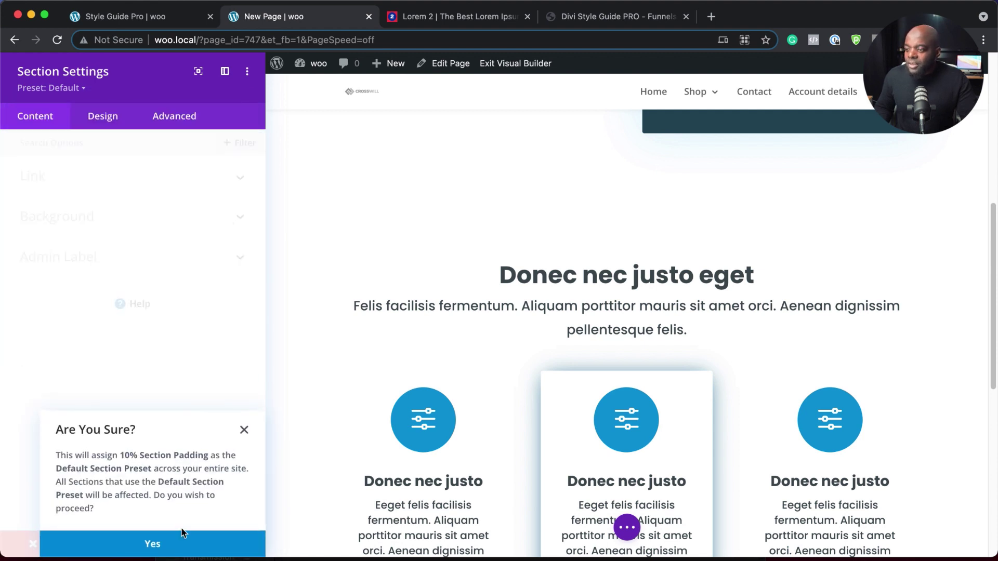
{"action": "left_click", "coordinate": [179, 545]}
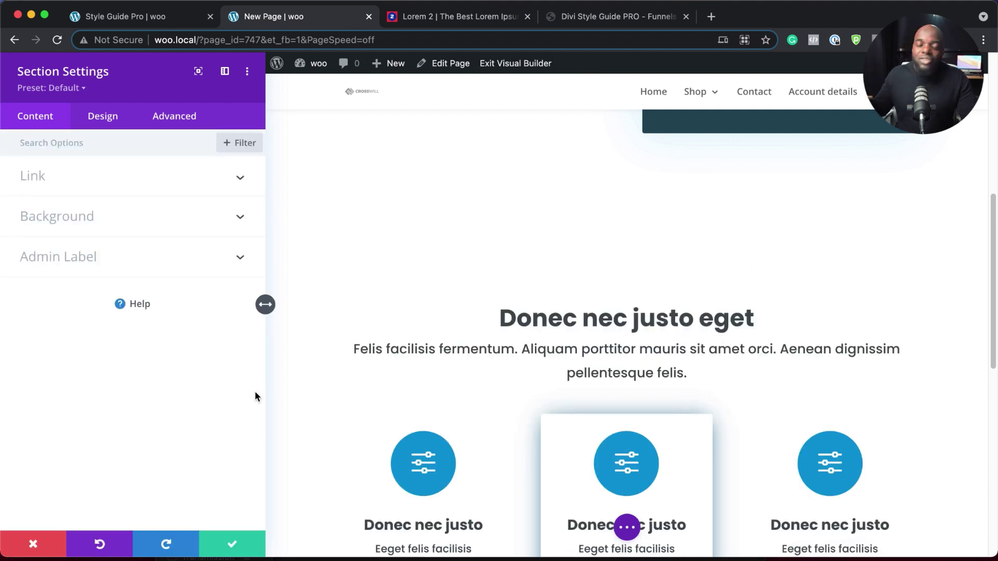
Give the blurb section the saved light blue background colour and save the section settings
{"action": "left_click", "coordinate": [49, 217]}
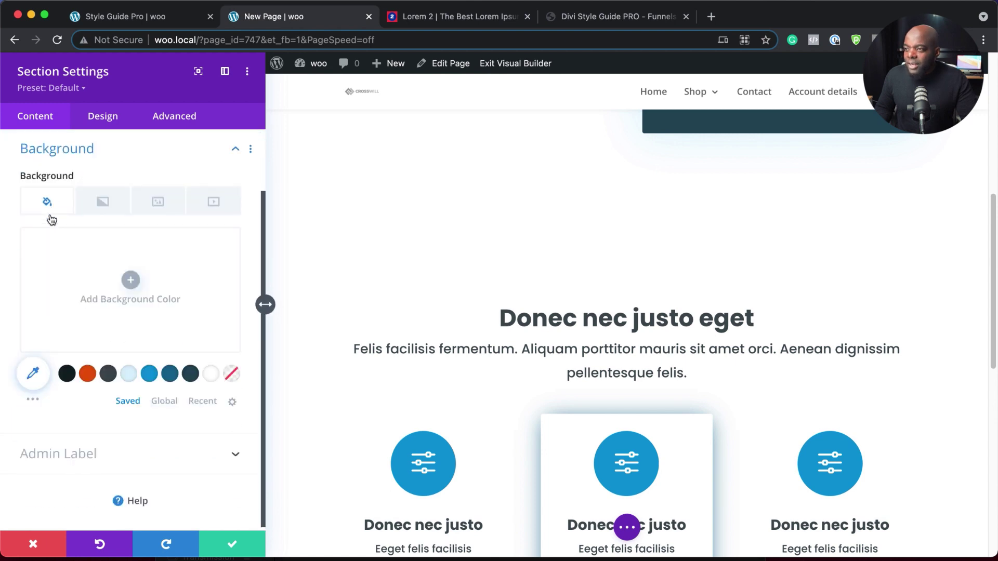
{"action": "left_click", "coordinate": [128, 375]}
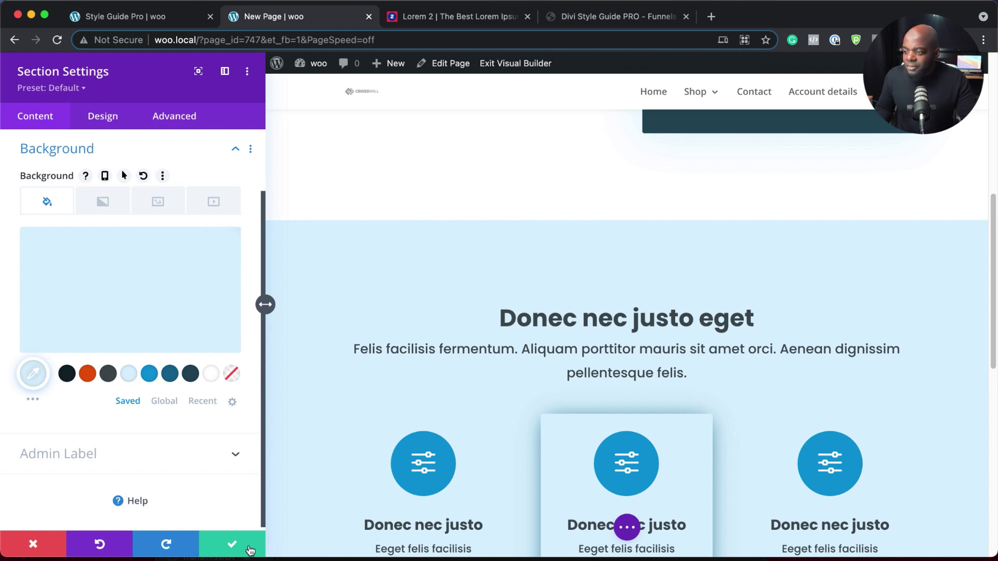
{"action": "left_click", "coordinate": [232, 547]}
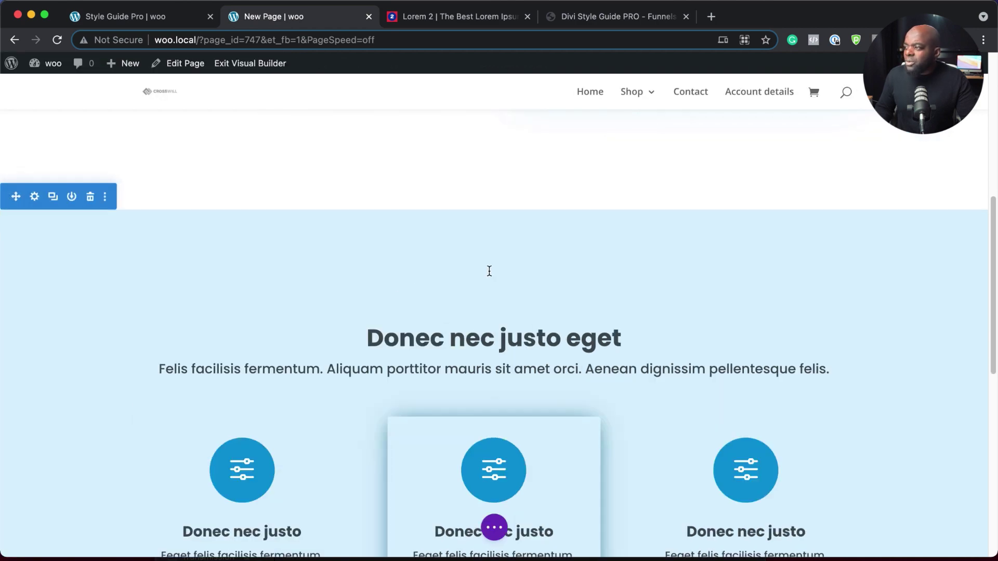
Insert a new blurb module below the middle blurb in the light blue section
{"action": "scroll", "coordinate": [489, 270], "scroll_direction": "down", "scroll_amount": 3}
{"action": "scroll", "coordinate": [489, 272], "scroll_direction": "down", "scroll_amount": 3}
{"action": "scroll", "coordinate": [486, 267], "scroll_direction": "up", "scroll_amount": 10}
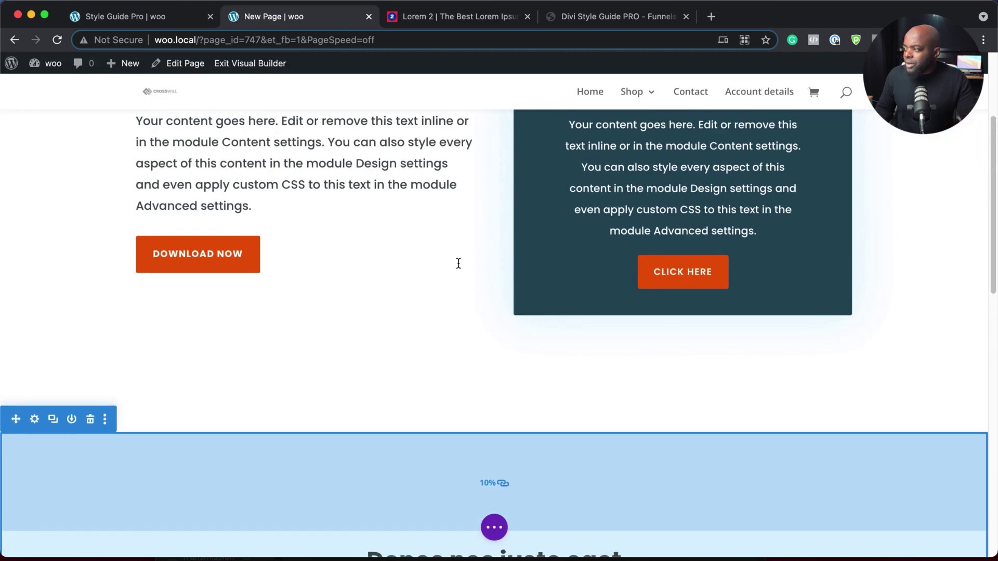
{"action": "scroll", "coordinate": [458, 264], "scroll_direction": "up", "scroll_amount": 4}
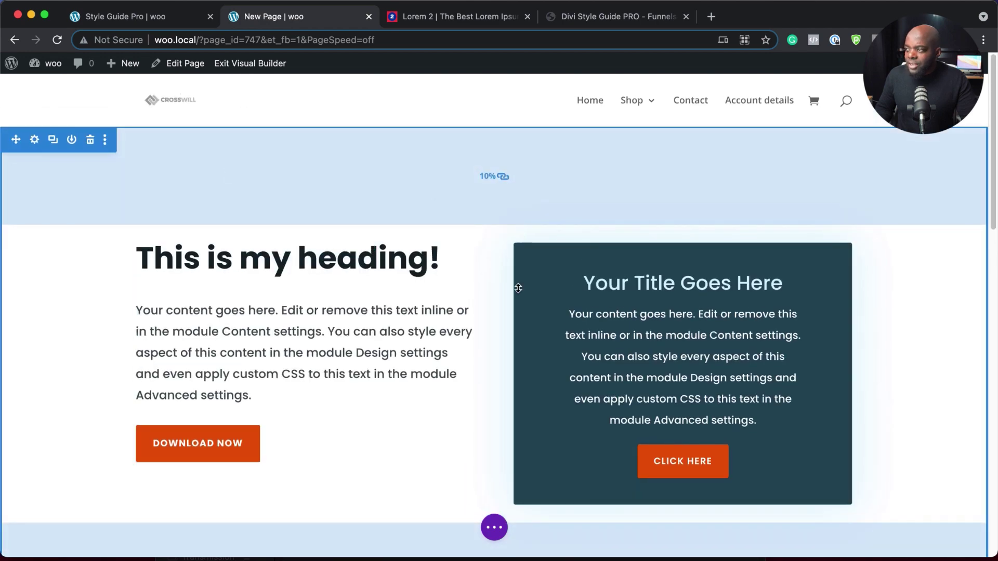
{"action": "scroll", "coordinate": [518, 287], "scroll_direction": "down", "scroll_amount": 10}
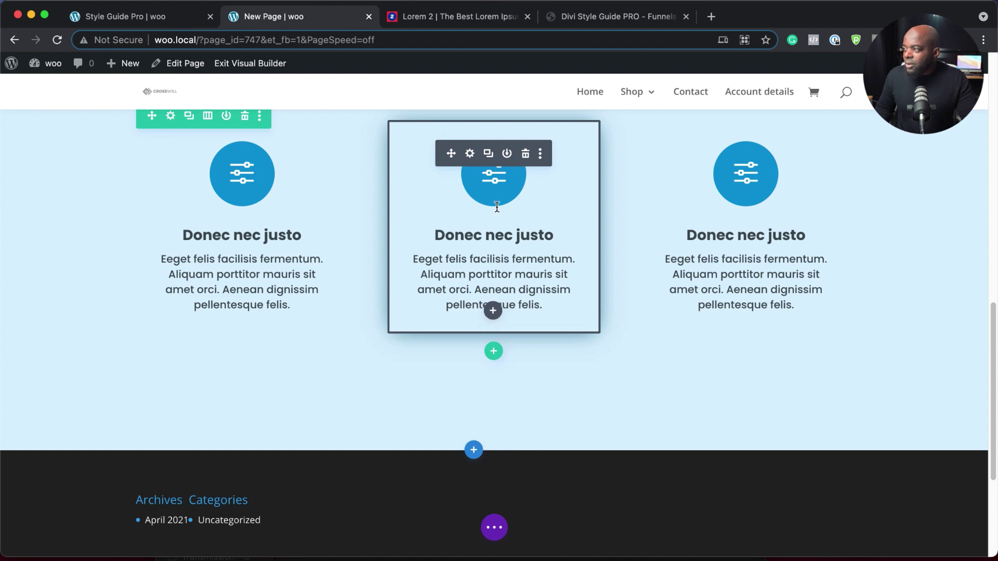
{"action": "left_click", "coordinate": [493, 312]}
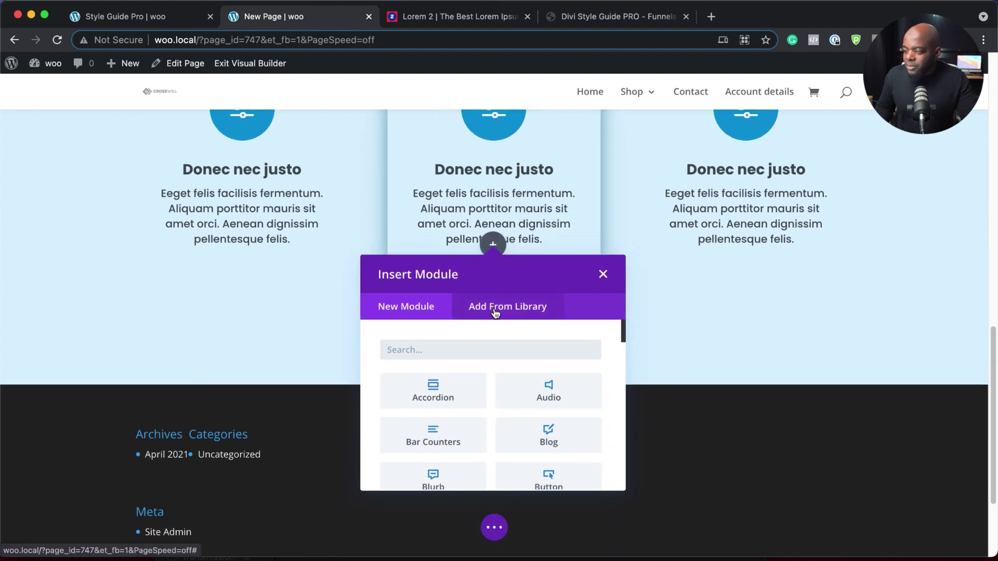
{"action": "type", "text": "blur"}
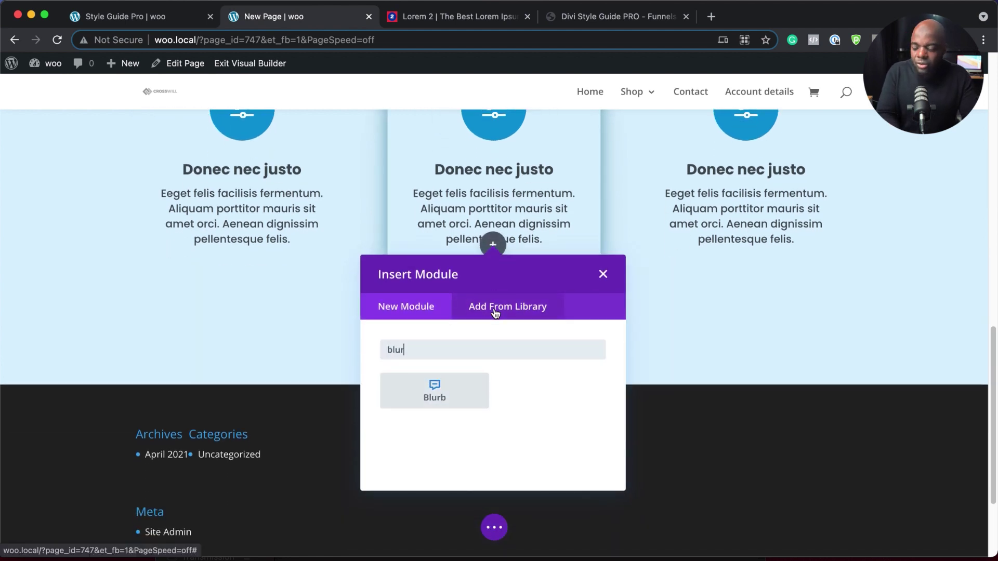
{"action": "left_click", "coordinate": [439, 391]}
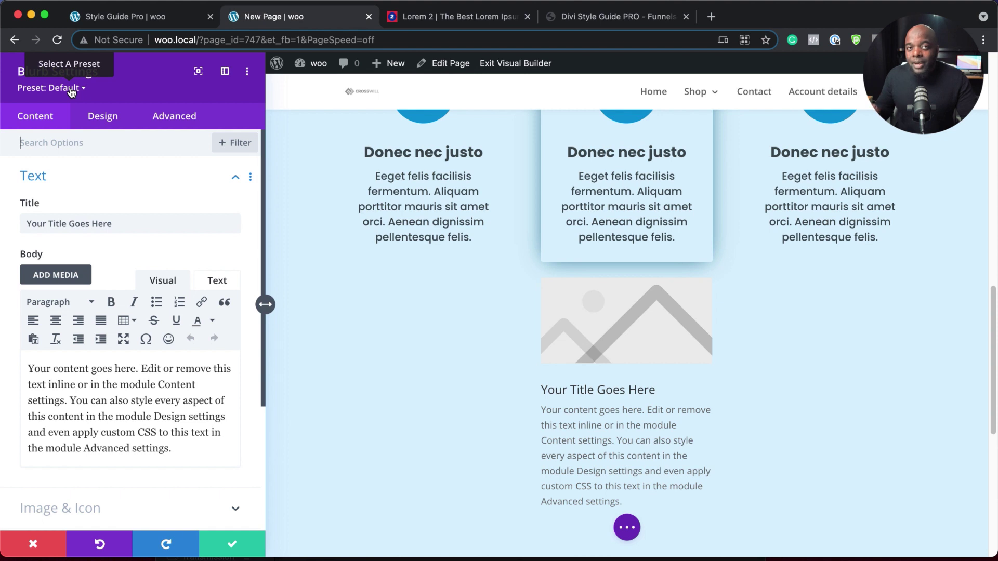
Try the "Standard Blurb + Shadow" preset on the new blurb, discarding the change and deleting the blurb
{"action": "left_click", "coordinate": [71, 89]}
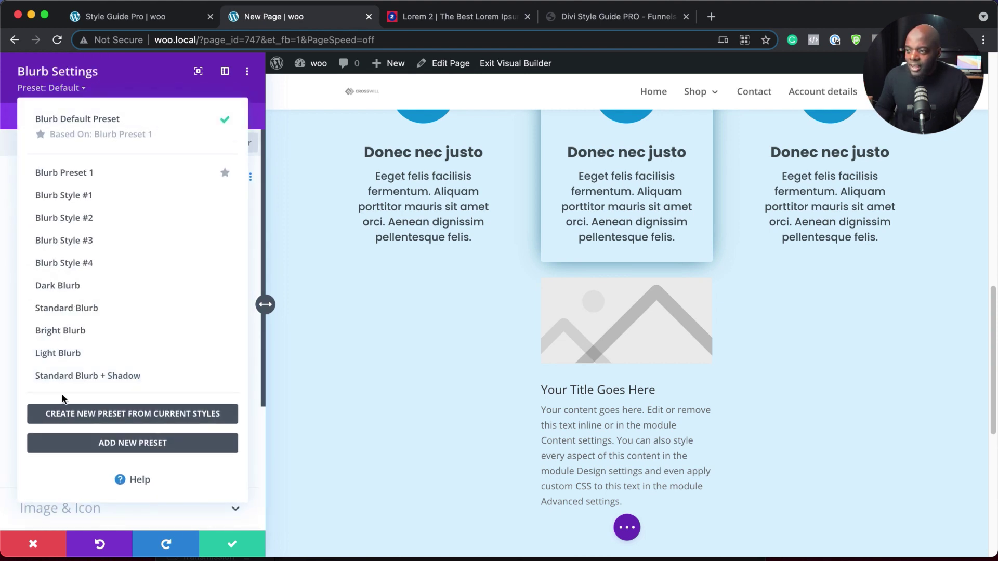
{"action": "mouse_move", "coordinate": [63, 382]}
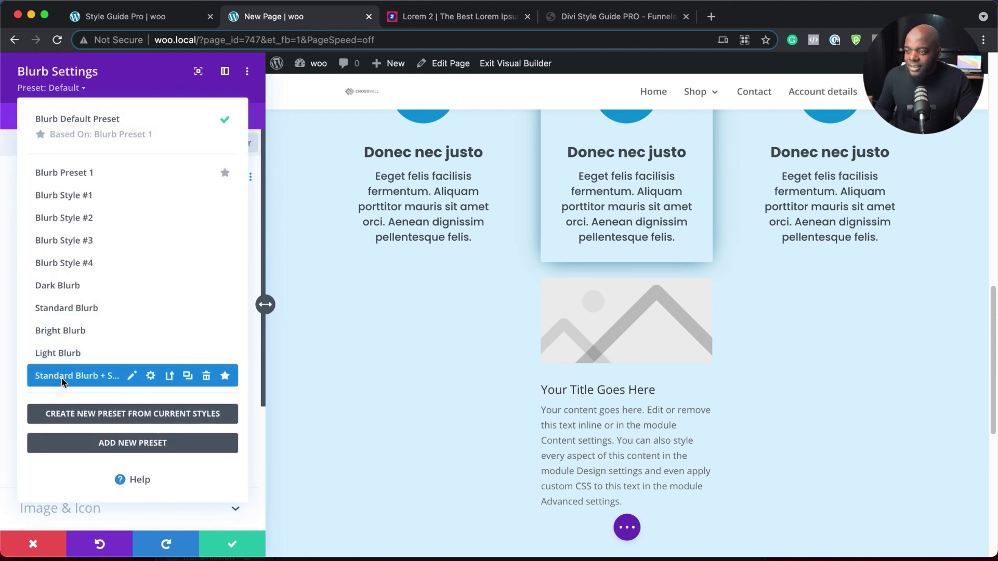
{"action": "left_click", "coordinate": [89, 377]}
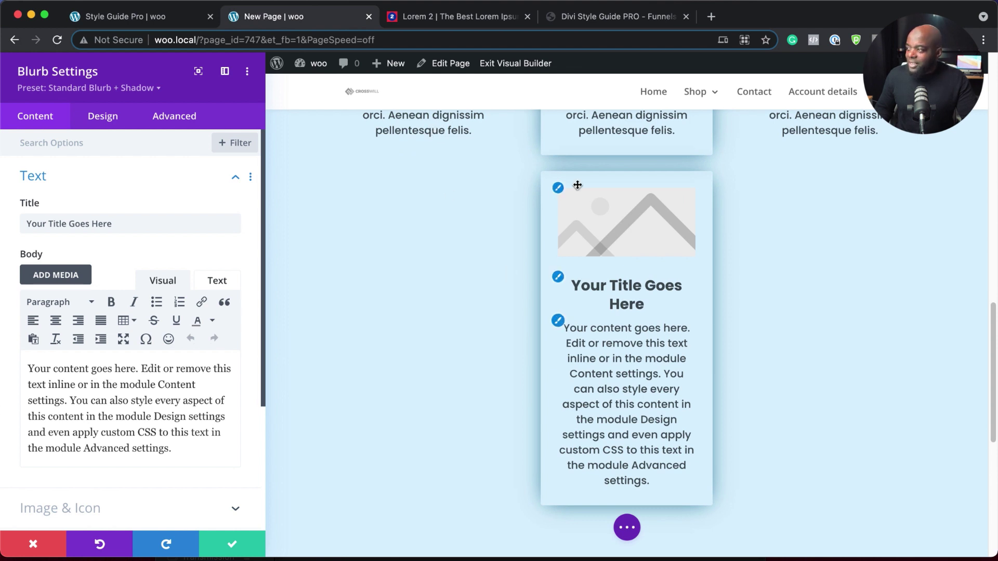
{"action": "left_click", "coordinate": [47, 547]}
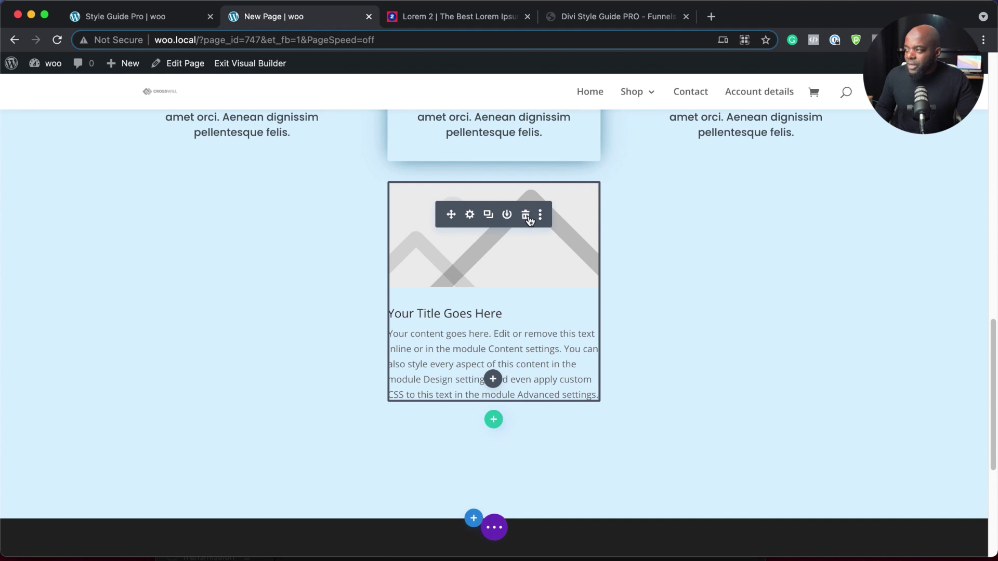
{"action": "left_click", "coordinate": [526, 216]}
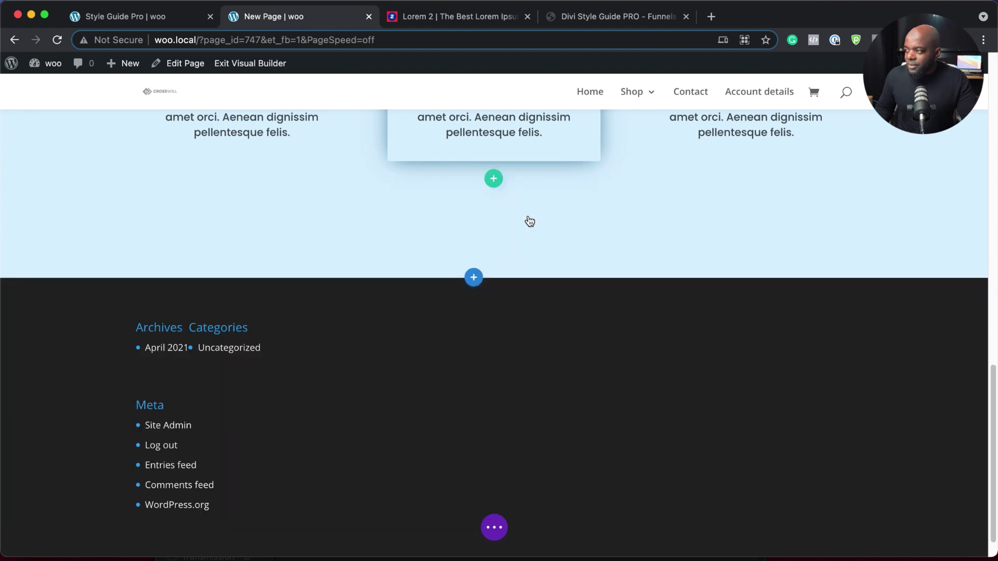
Add a fullwidth section below the blurb section and insert a Fullwidth Header module in it
{"action": "left_click", "coordinate": [475, 280]}
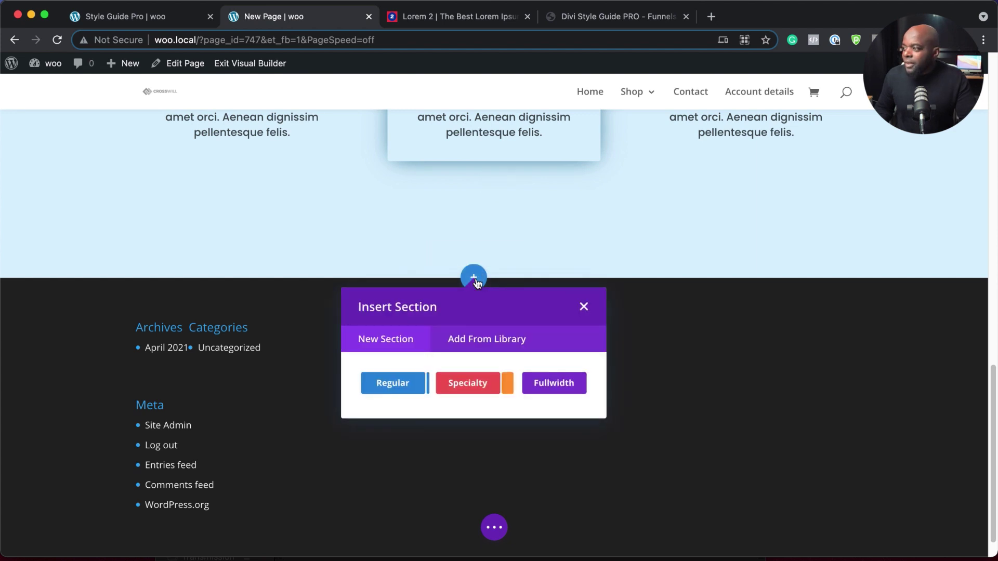
{"action": "left_click", "coordinate": [554, 384]}
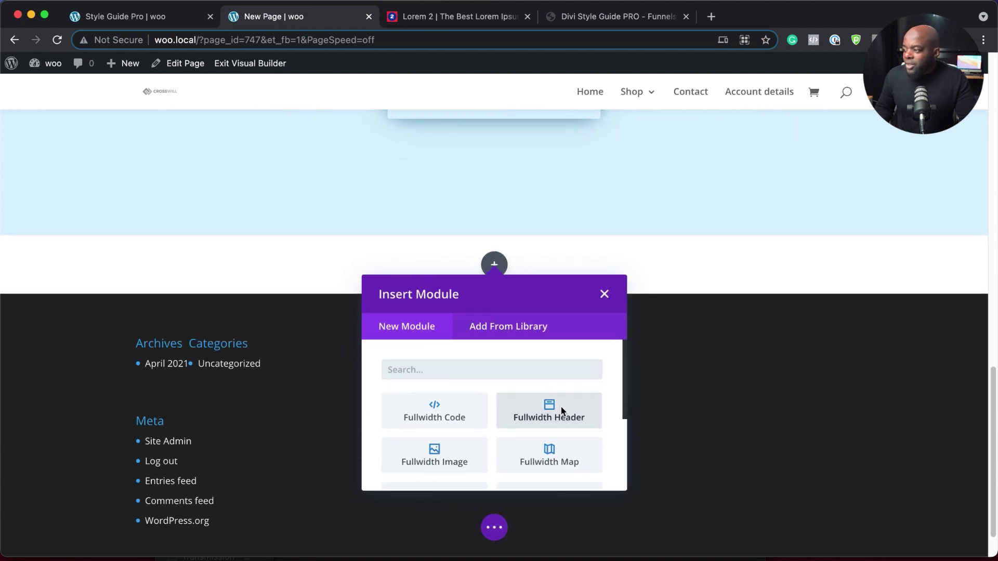
{"action": "left_click", "coordinate": [561, 405]}
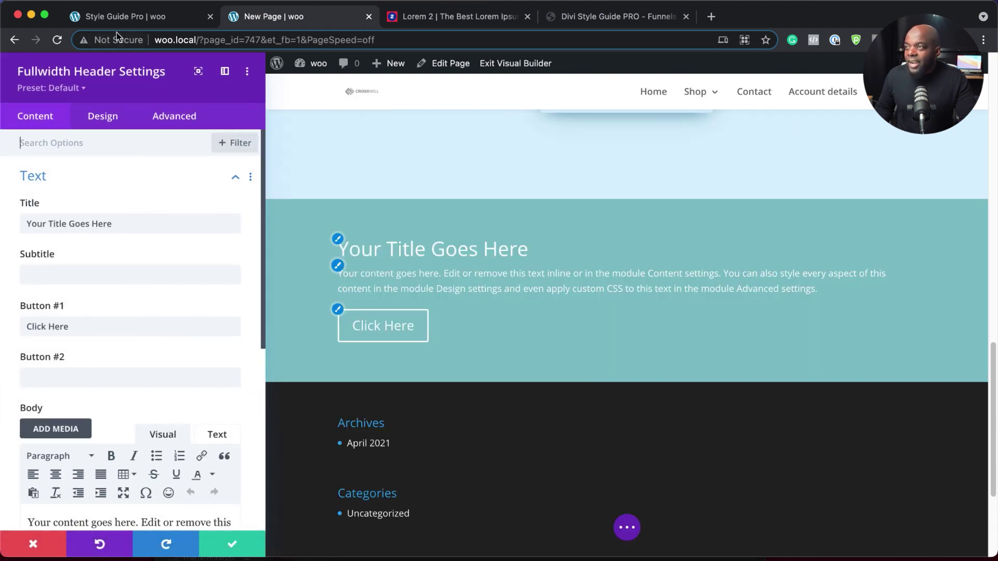
Check the Hero #1 design on the Style Guide Pro page and apply the "HERO #1" preset to the new fullwidth header
{"action": "left_click", "coordinate": [118, 21]}
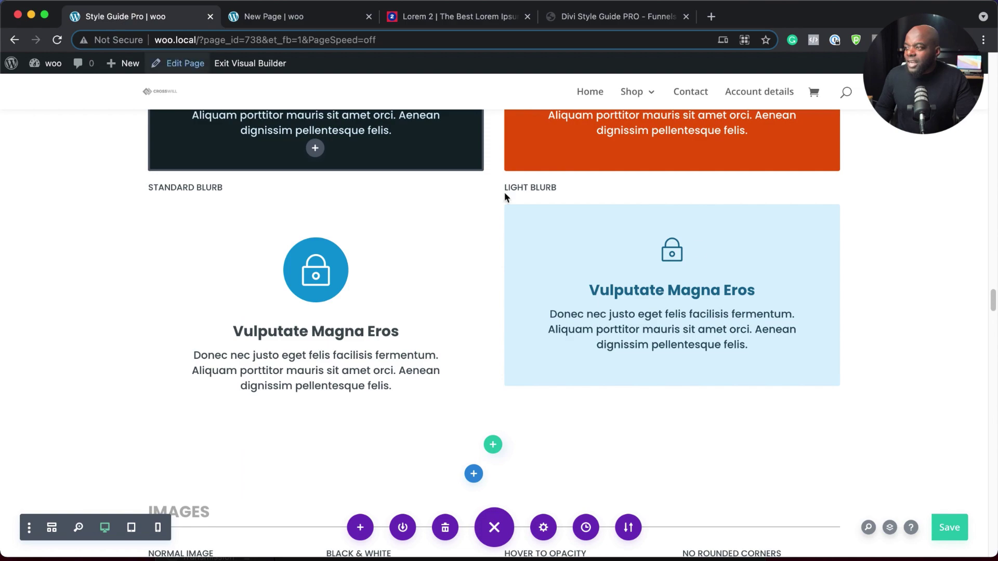
{"action": "left_click_drag", "start_coordinate": [992, 303], "coordinate": [992, 89]}
{"action": "left_click_drag", "start_coordinate": [994, 83], "coordinate": [994, 79]}
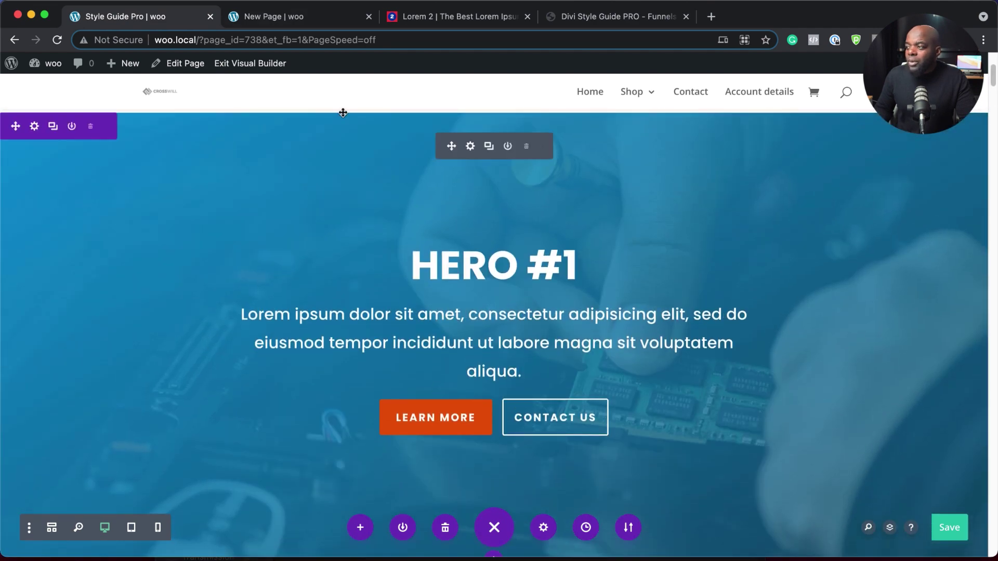
{"action": "left_click", "coordinate": [302, 20]}
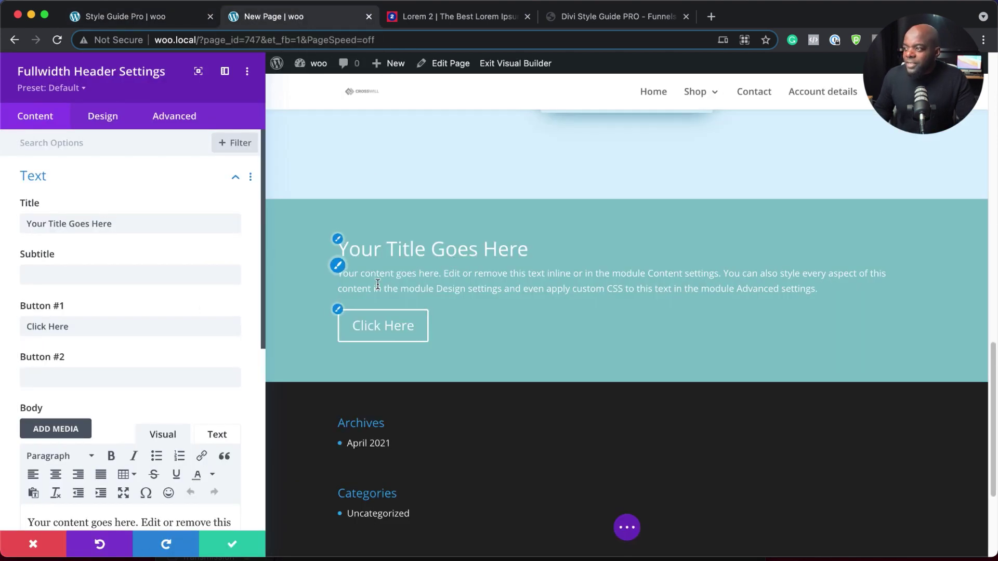
{"action": "left_click", "coordinate": [77, 89]}
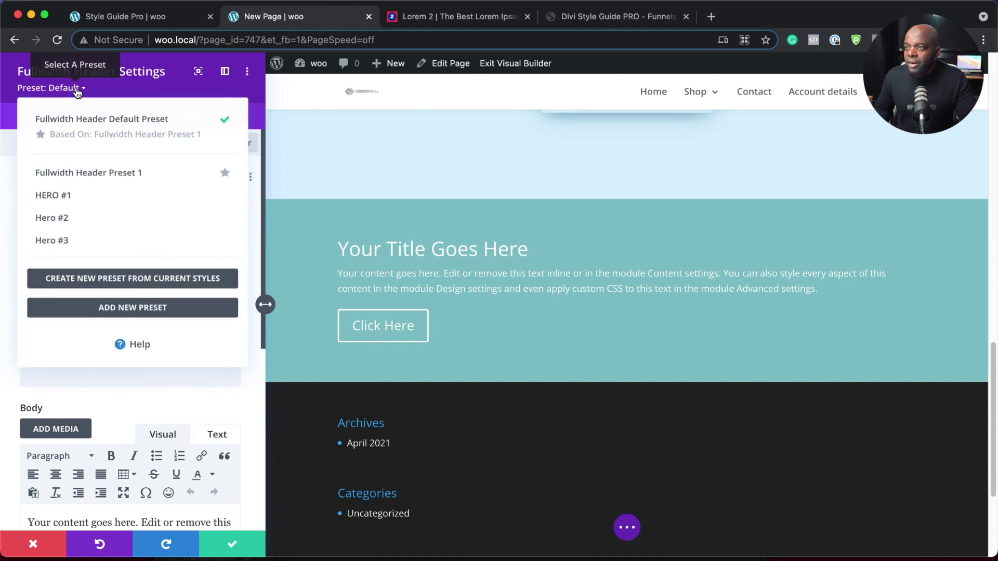
{"action": "left_click", "coordinate": [92, 202]}
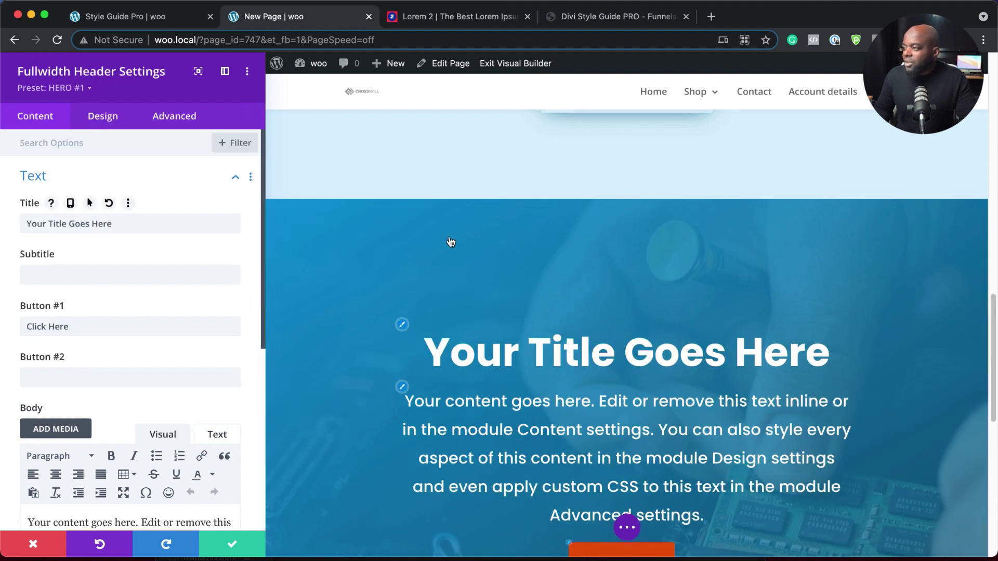
{"action": "scroll", "coordinate": [458, 247], "scroll_direction": "down", "scroll_amount": 2}
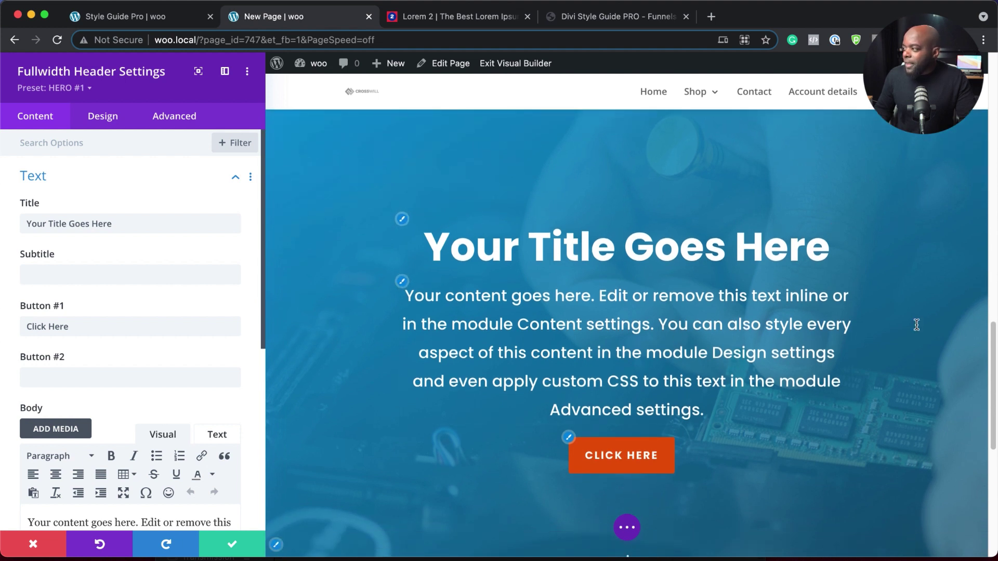
Replace the fullwidth header's background image with the modern house and lawn photo from the media library
{"action": "scroll", "coordinate": [179, 467], "scroll_direction": "down", "scroll_amount": 6}
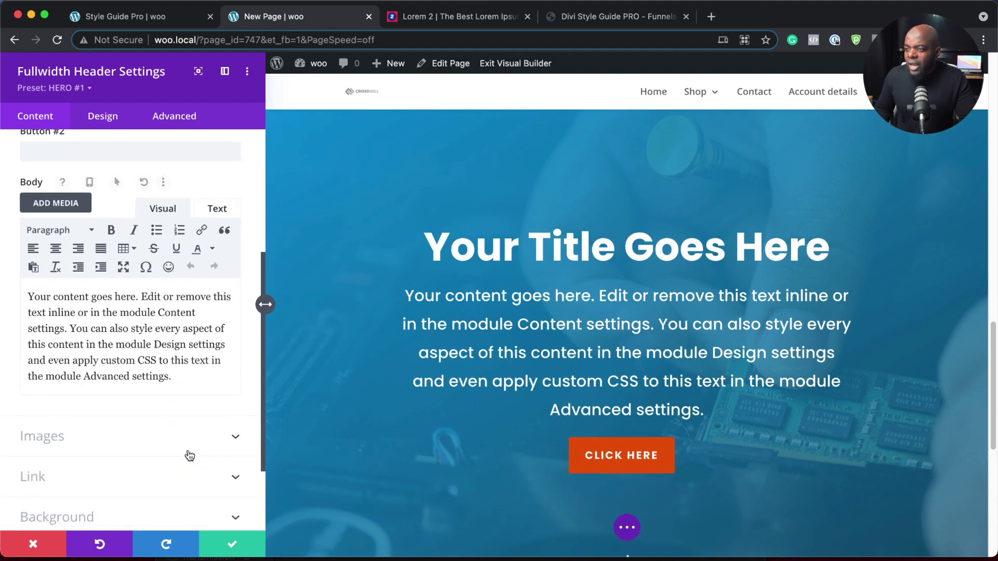
{"action": "scroll", "coordinate": [190, 456], "scroll_direction": "down", "scroll_amount": 1}
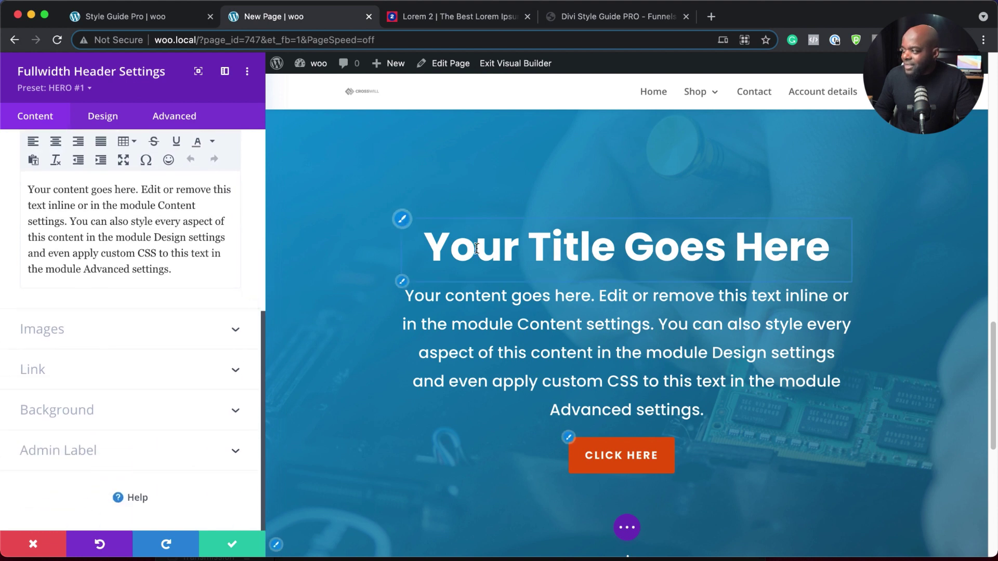
{"action": "left_click", "coordinate": [73, 337]}
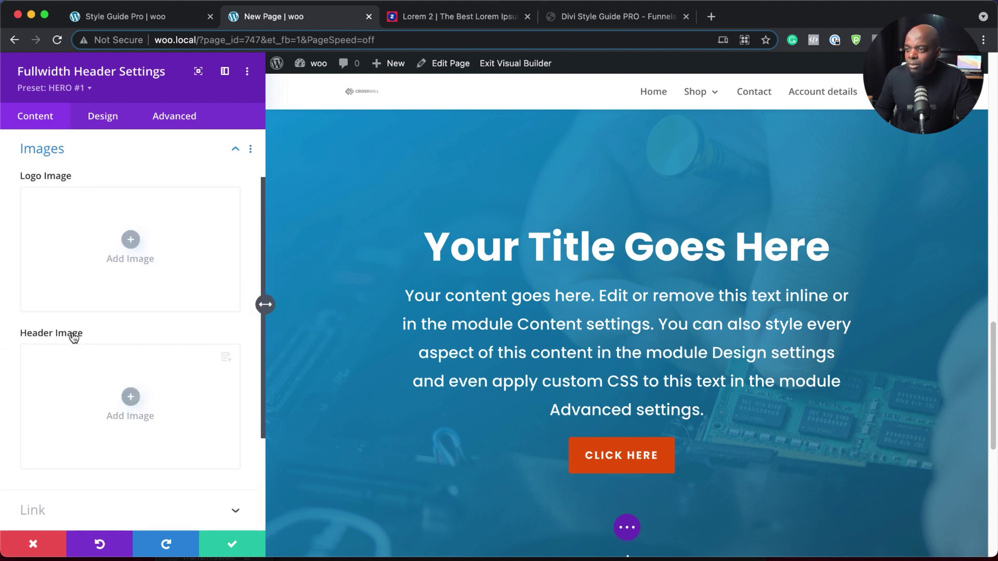
{"action": "scroll", "coordinate": [185, 408], "scroll_direction": "down", "scroll_amount": 3}
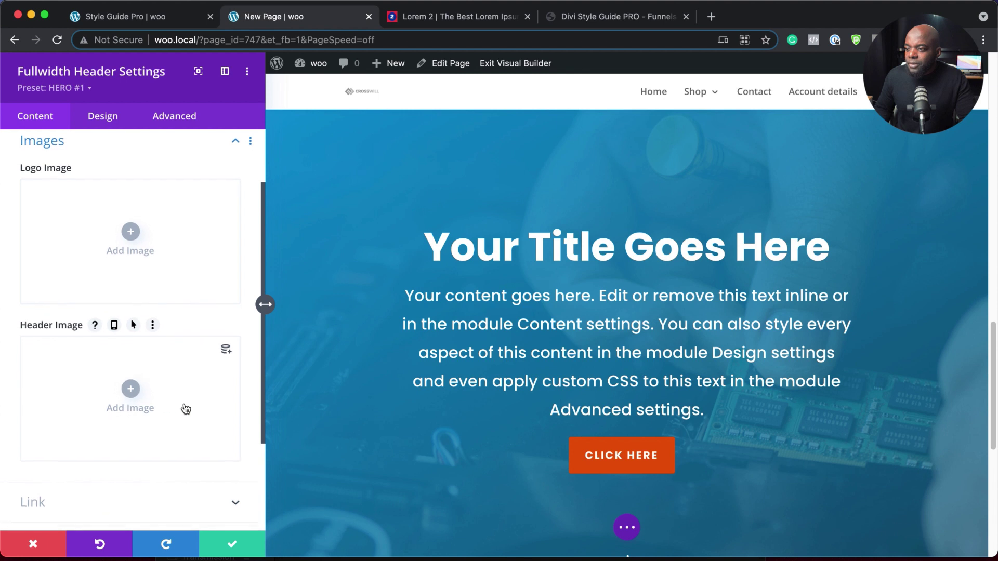
{"action": "left_click", "coordinate": [175, 409]}
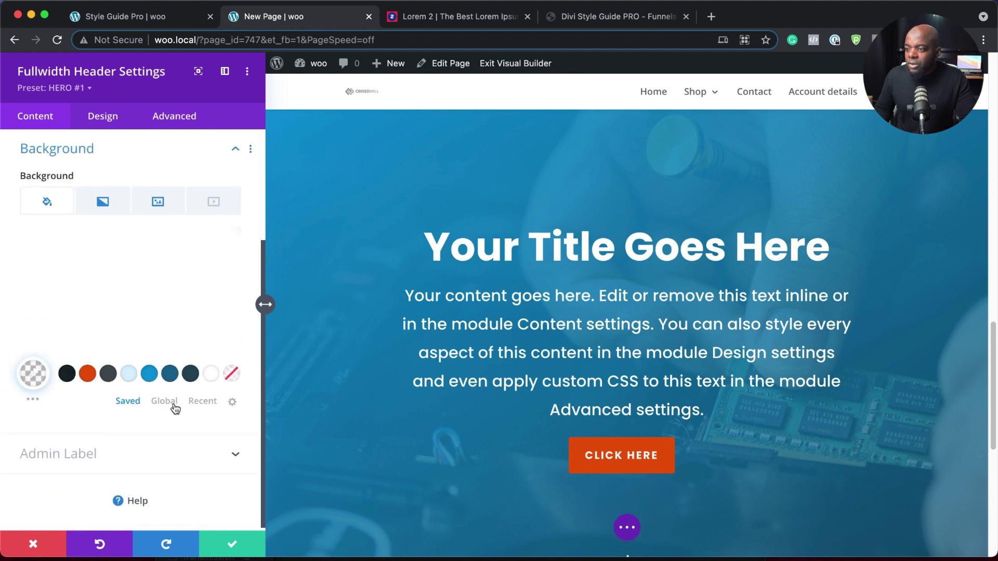
{"action": "left_click", "coordinate": [157, 204]}
{"action": "mouse_move", "coordinate": [130, 283]}
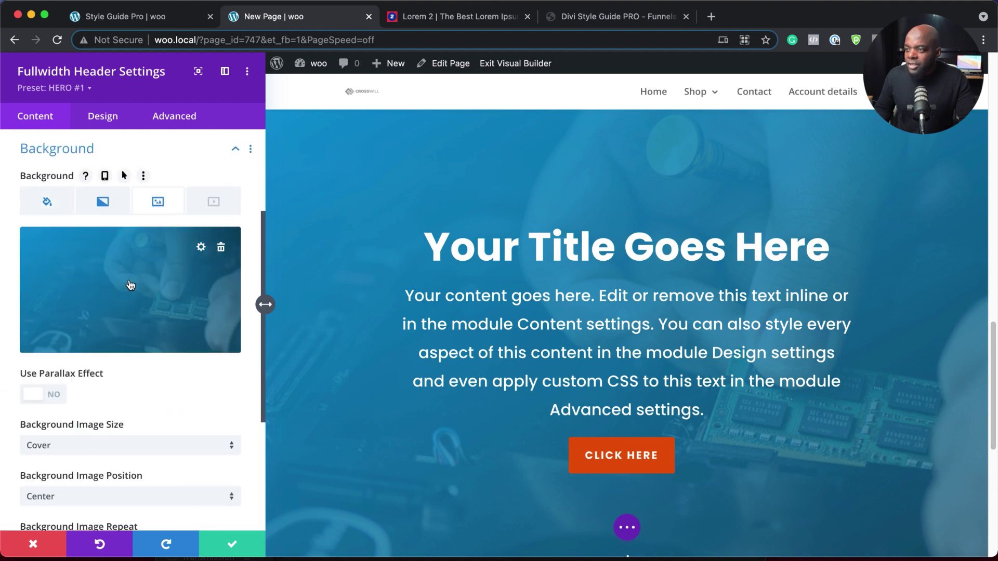
{"action": "left_click", "coordinate": [130, 284]}
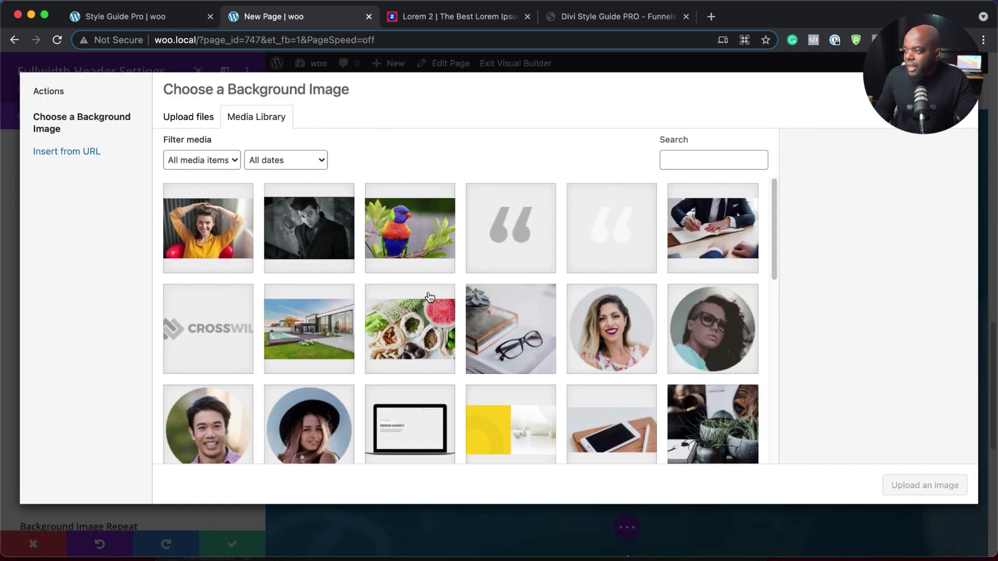
{"action": "left_click", "coordinate": [317, 340]}
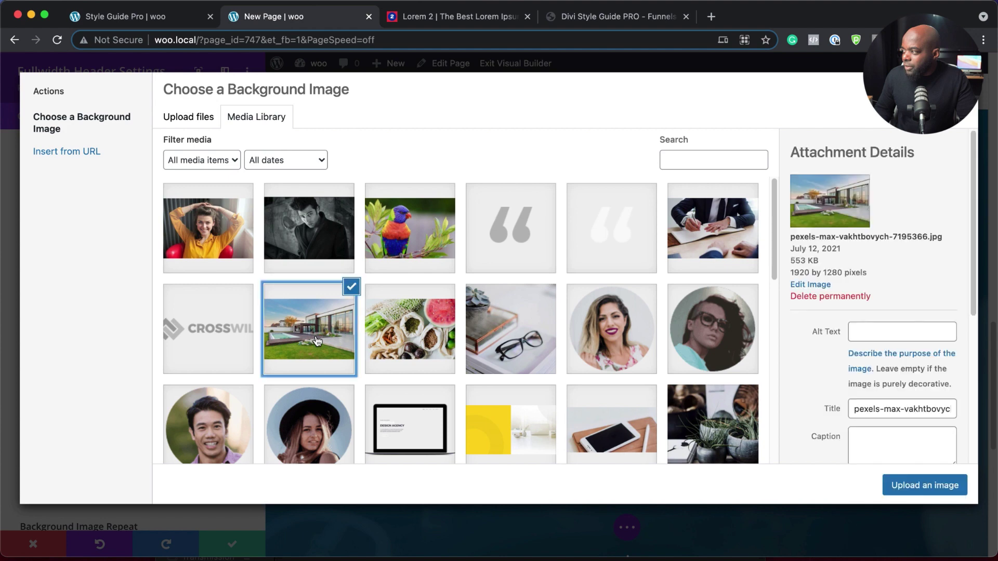
{"action": "left_click", "coordinate": [912, 478]}
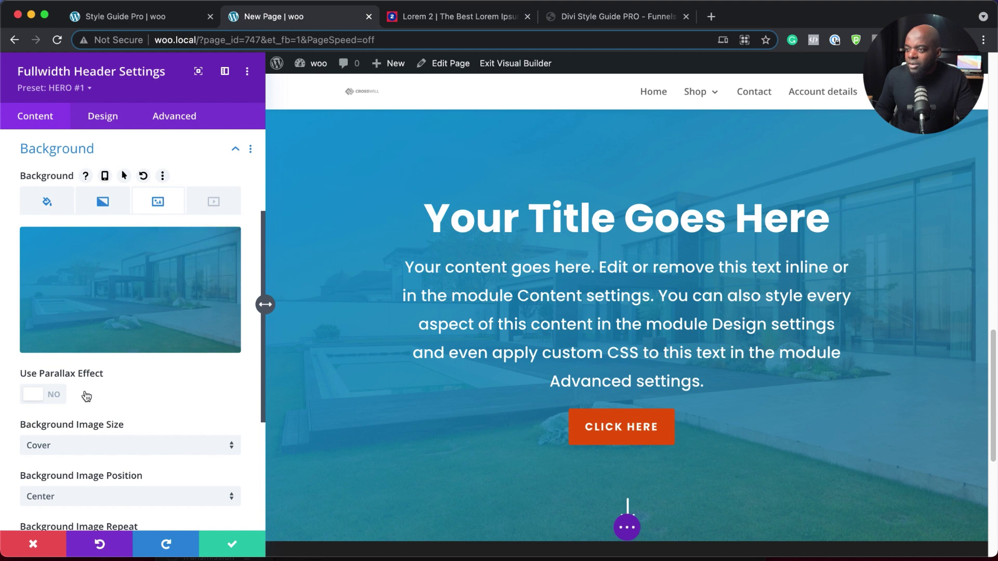
Set the header background gradient's first color to the palette orange with about 0.87 opacity
{"action": "left_click", "coordinate": [100, 203]}
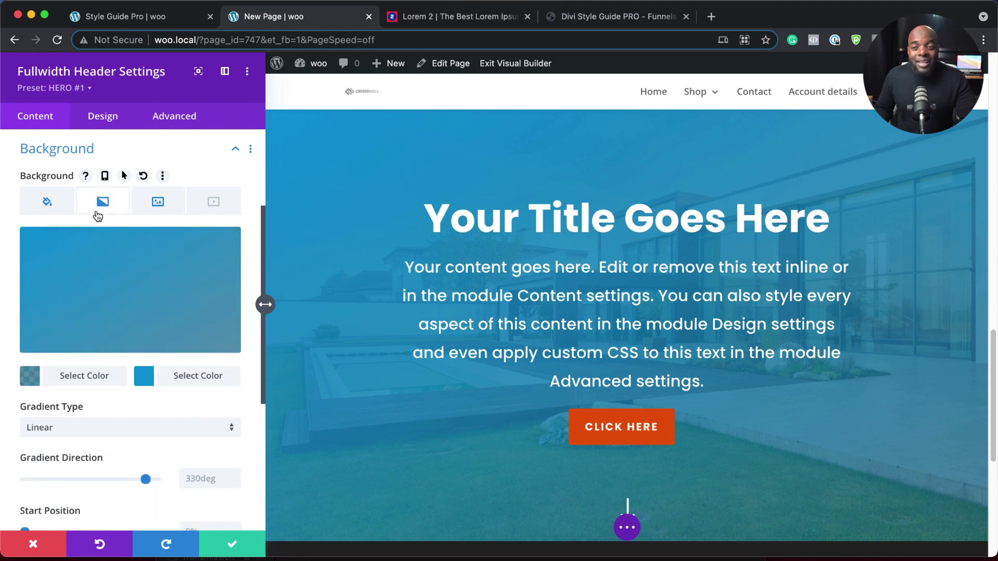
{"action": "left_click", "coordinate": [30, 376]}
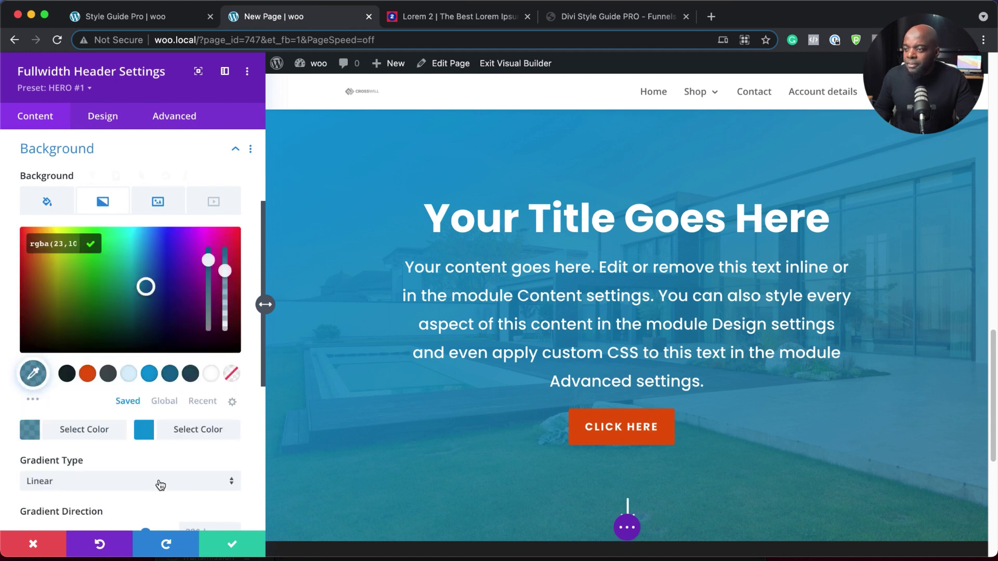
{"action": "left_click", "coordinate": [87, 374]}
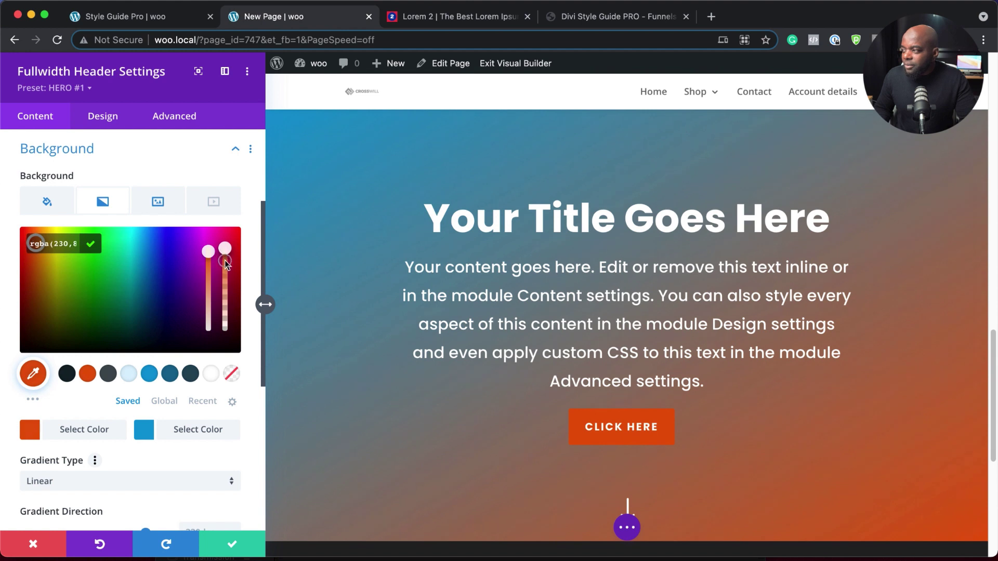
{"action": "left_click_drag", "start_coordinate": [226, 264], "coordinate": [227, 267]}
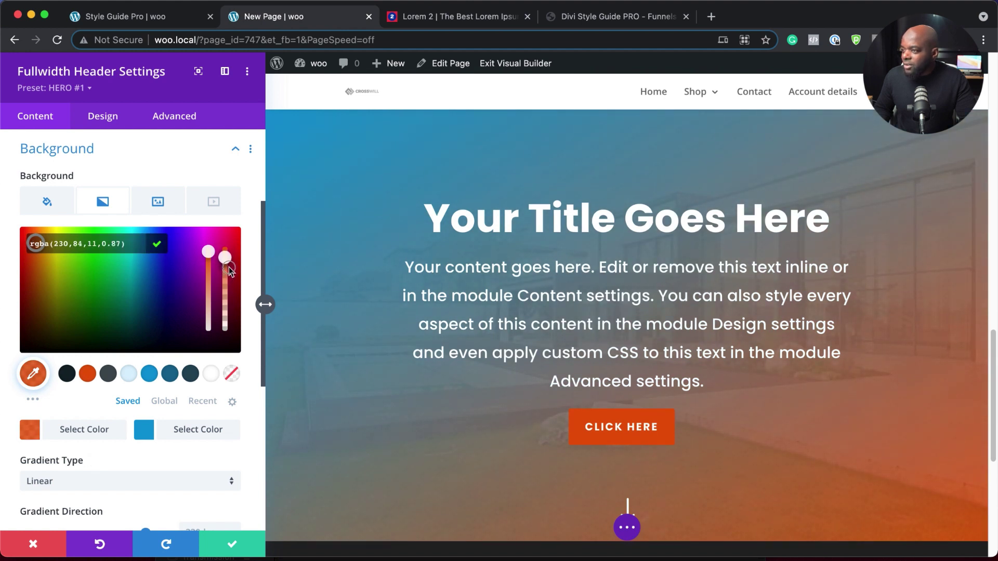
Reduce the opacity of the gradient's blue second color to about 0.94 and save the header settings
{"action": "left_click", "coordinate": [146, 435]}
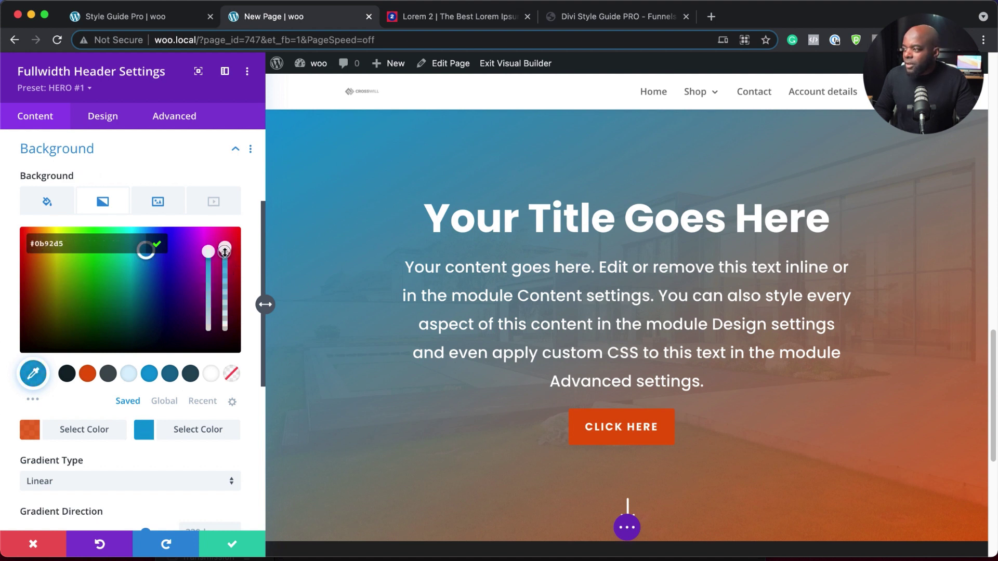
{"action": "left_click_drag", "start_coordinate": [224, 252], "coordinate": [224, 260]}
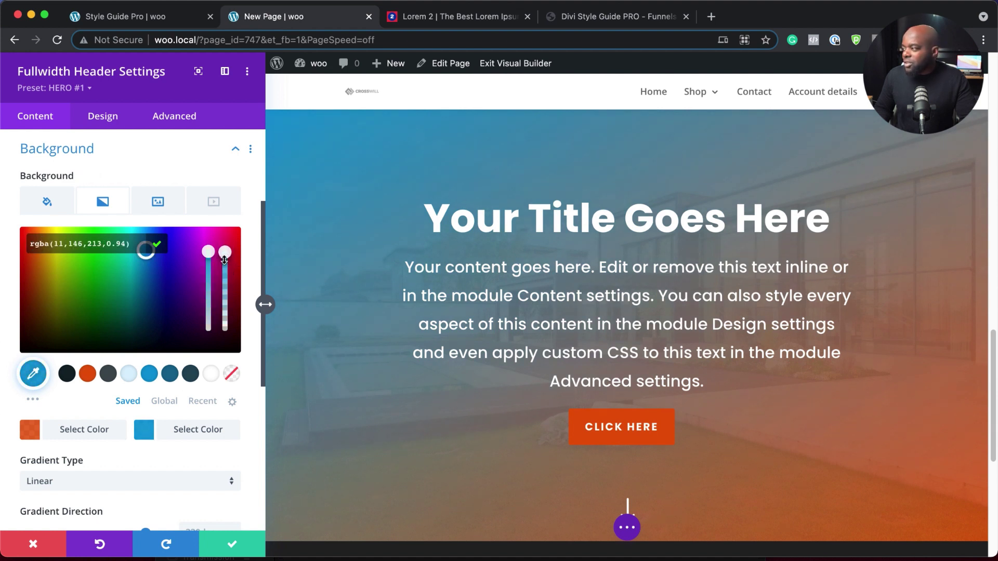
{"action": "left_click", "coordinate": [230, 541]}
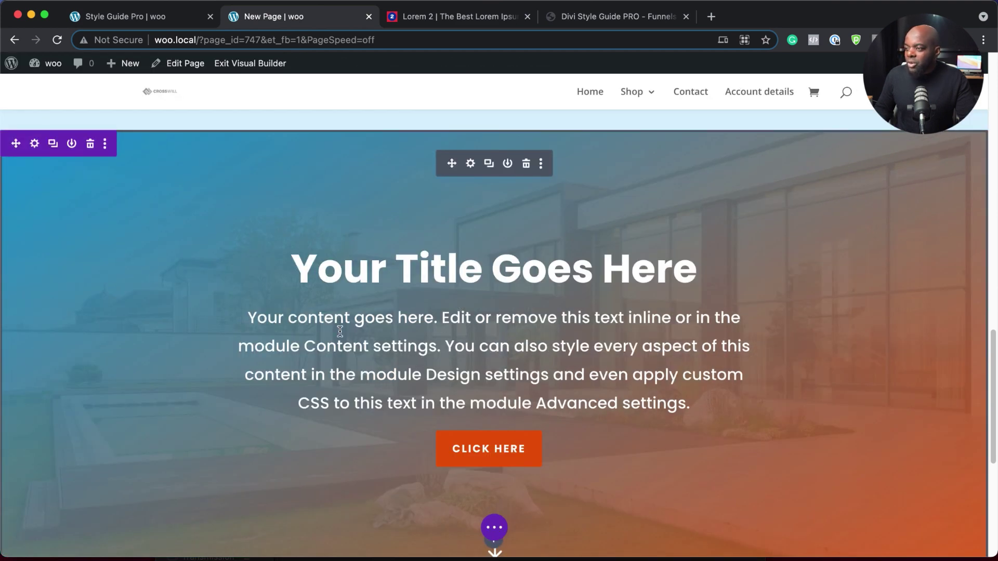
Replace the fullwidth header's body text with the "Donec nec justo eget felis facilisis fermentum" paragraph copied from lorem2.com
{"action": "left_click", "coordinate": [470, 164]}
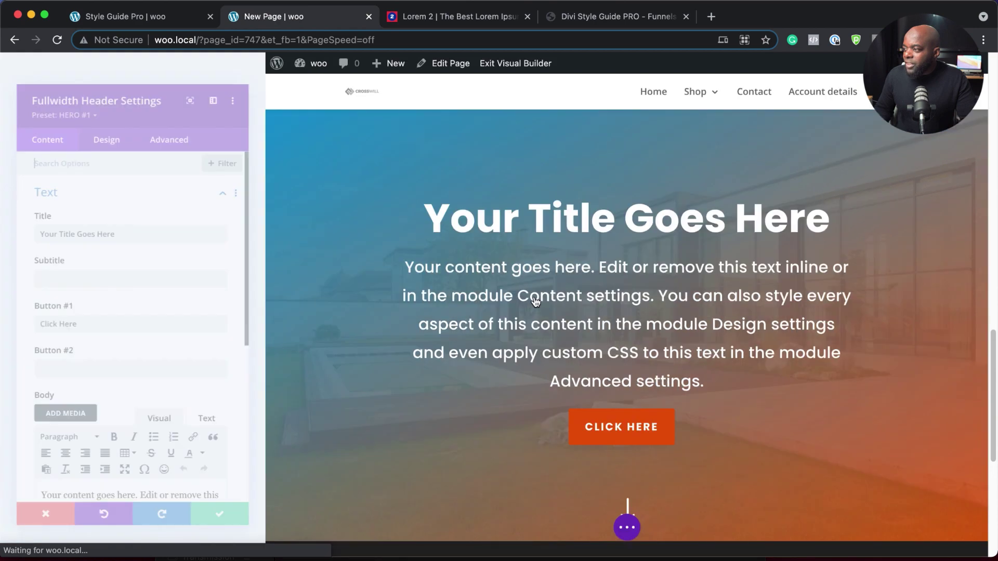
{"action": "scroll", "coordinate": [178, 385], "scroll_direction": "down", "scroll_amount": 3}
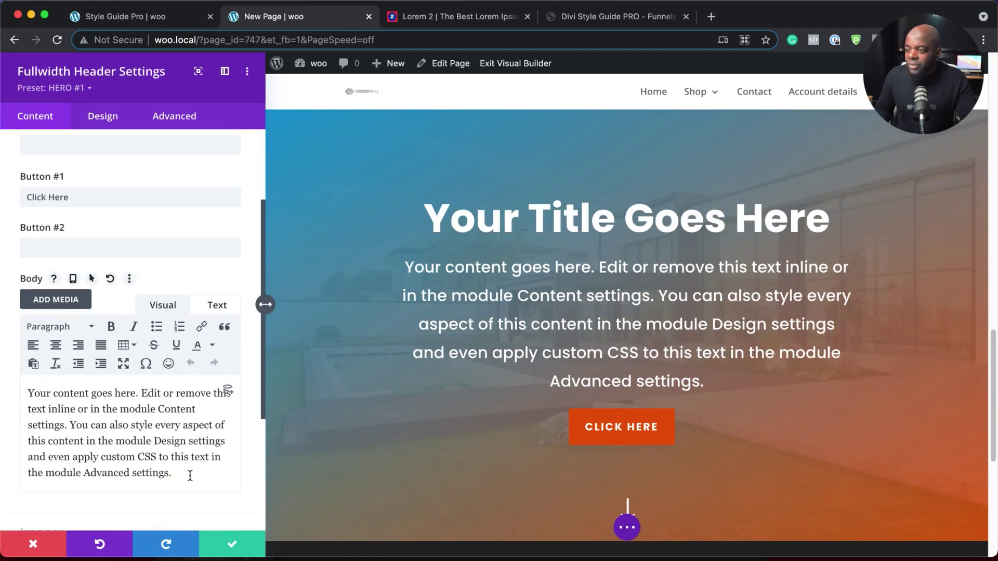
{"action": "left_click_drag", "start_coordinate": [178, 467], "coordinate": [8, 382]}
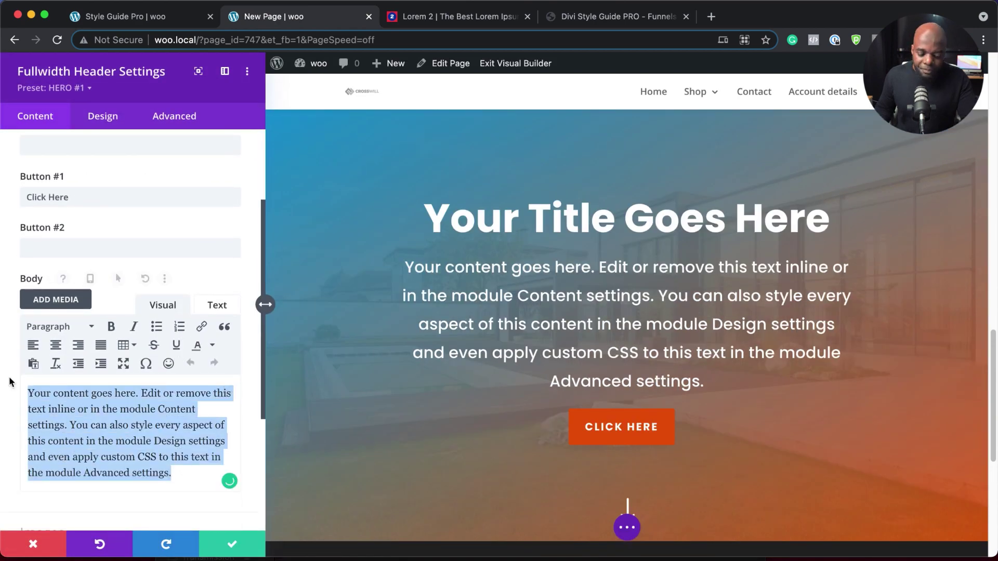
{"action": "type", "text": "Donec nec justo"}
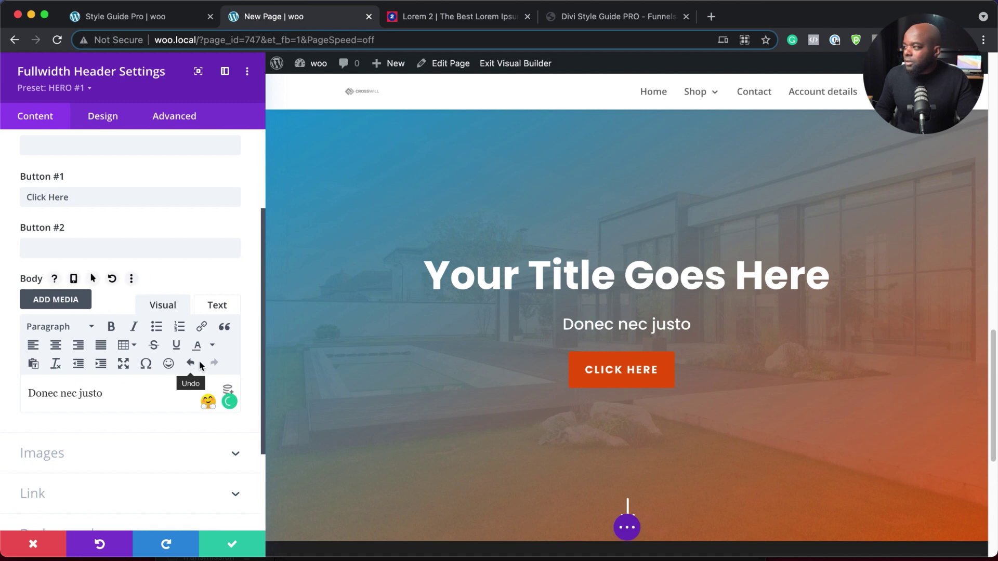
{"action": "left_click", "coordinate": [460, 21]}
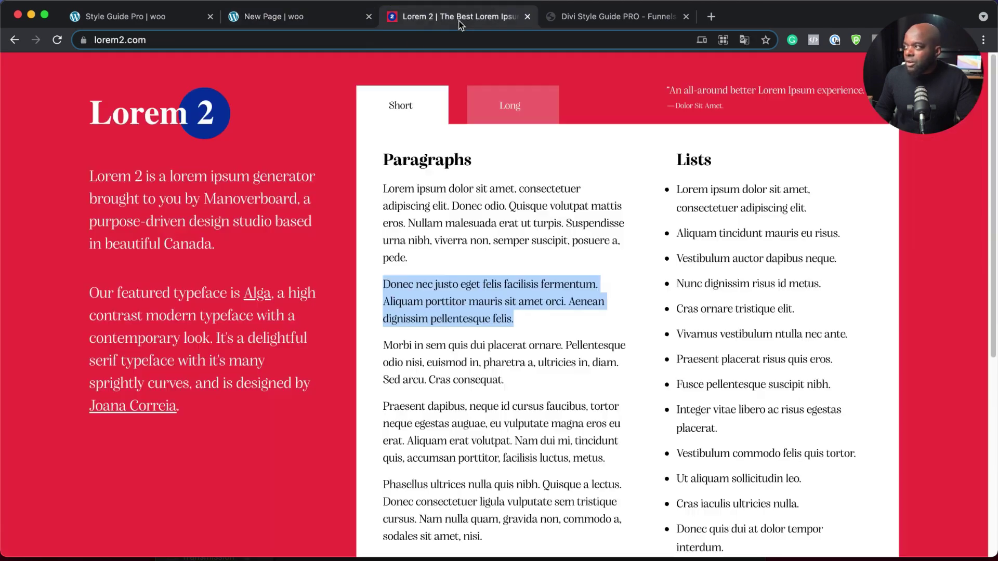
{"action": "right_click", "coordinate": [452, 294]}
{"action": "left_click", "coordinate": [468, 319]}
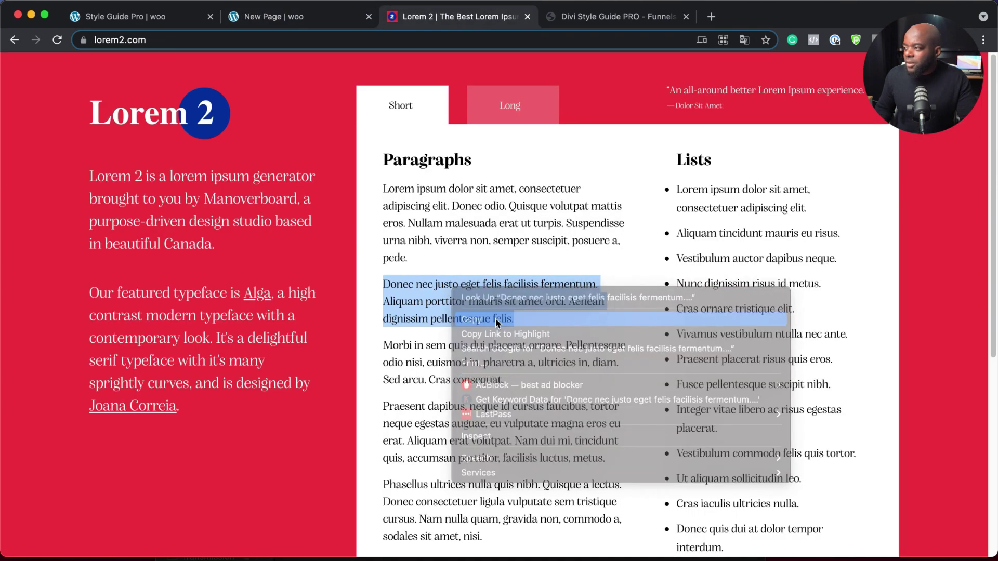
{"action": "left_click", "coordinate": [263, 20]}
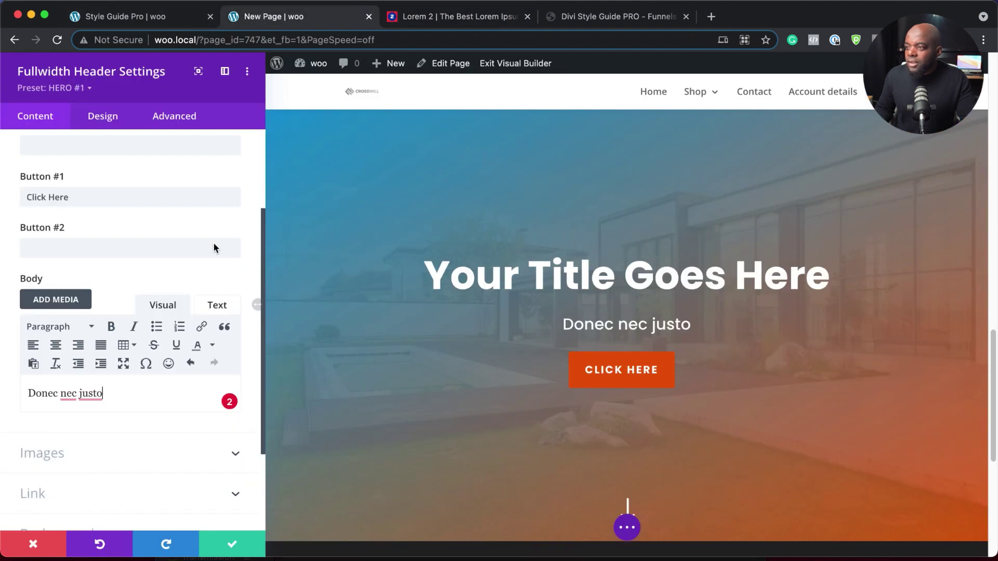
{"action": "double_click", "coordinate": [93, 394]}
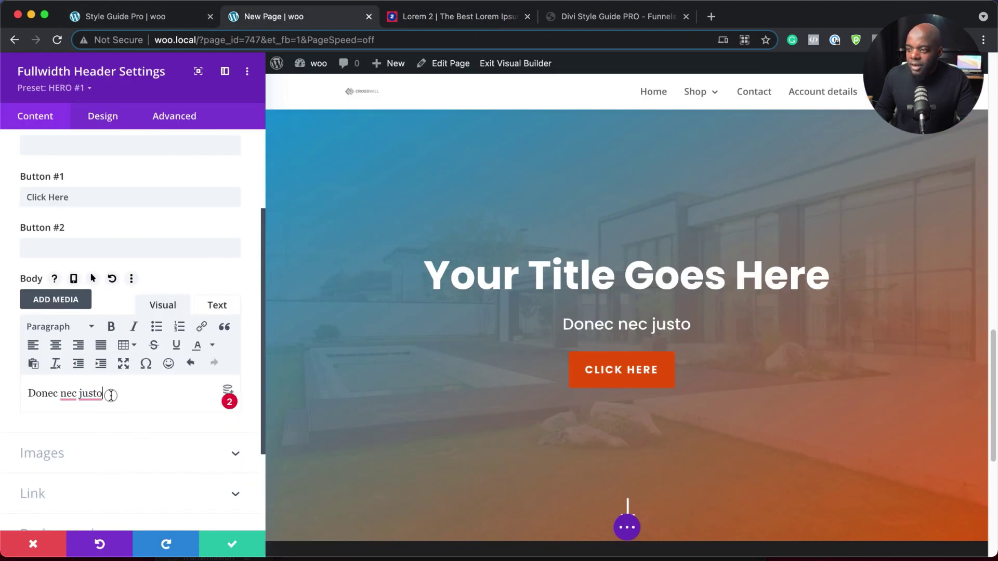
{"action": "triple_click", "coordinate": [110, 396]}
{"action": "key", "text": "super+v"}
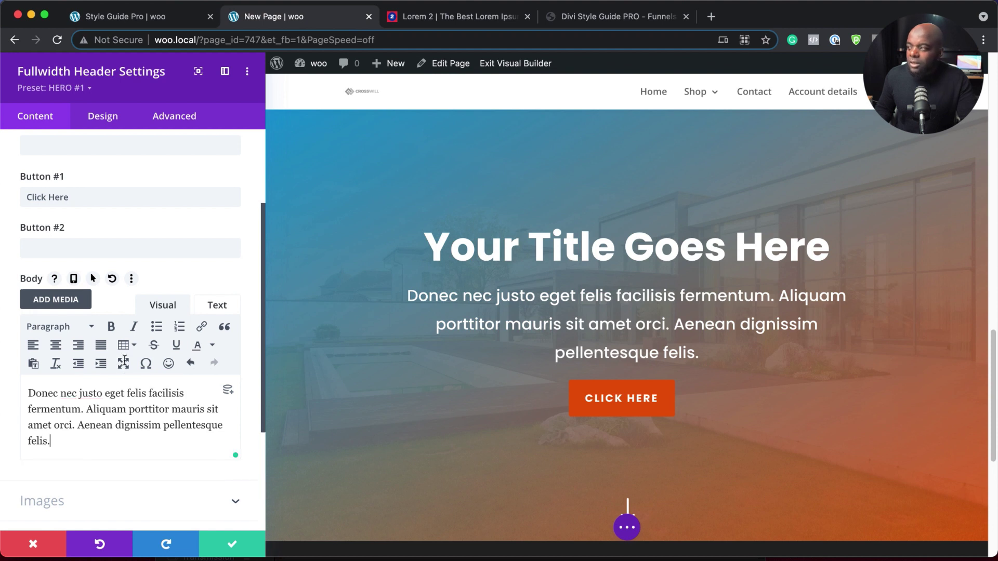
Set the header title to "Donec nec justo", copied from the start of the body text, and save the module
{"action": "left_click_drag", "start_coordinate": [102, 393], "coordinate": [23, 388]}
{"action": "key", "text": "super+c"}
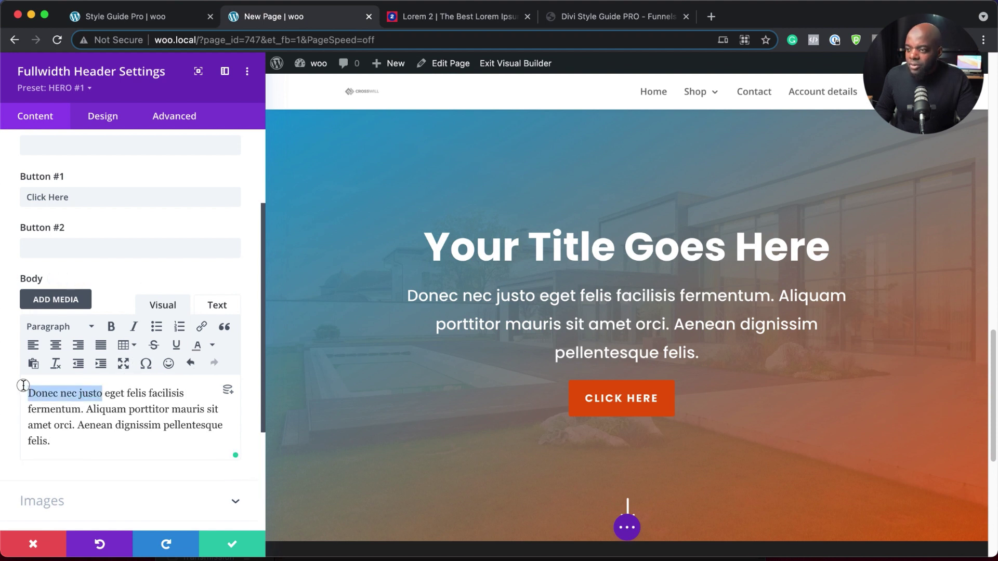
{"action": "triple_click", "coordinate": [97, 194]}
{"action": "scroll", "coordinate": [120, 230], "scroll_direction": "up", "scroll_amount": 5}
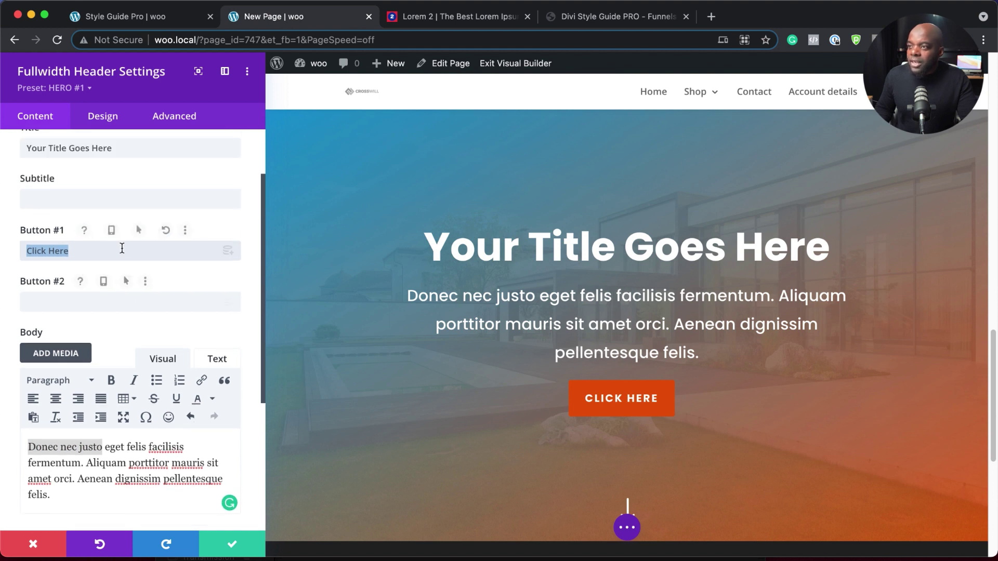
{"action": "double_click", "coordinate": [128, 229]}
{"action": "left_click", "coordinate": [129, 229]}
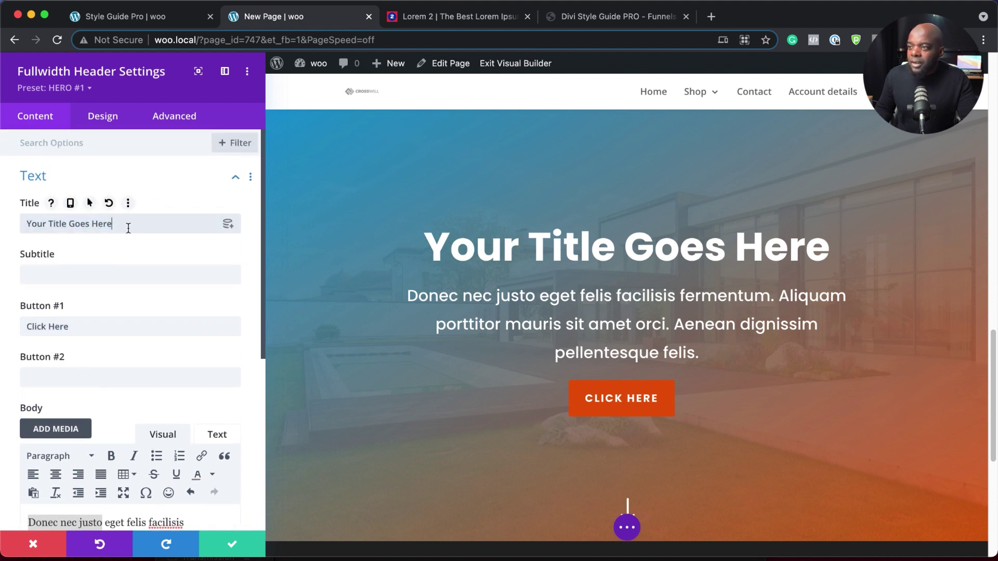
{"action": "triple_click", "coordinate": [130, 226]}
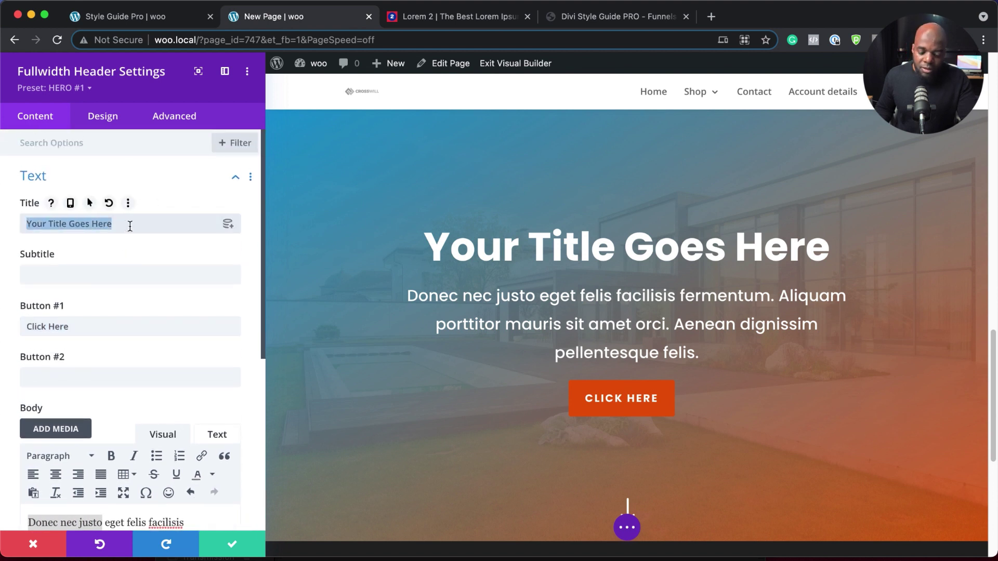
{"action": "key", "text": "super+v"}
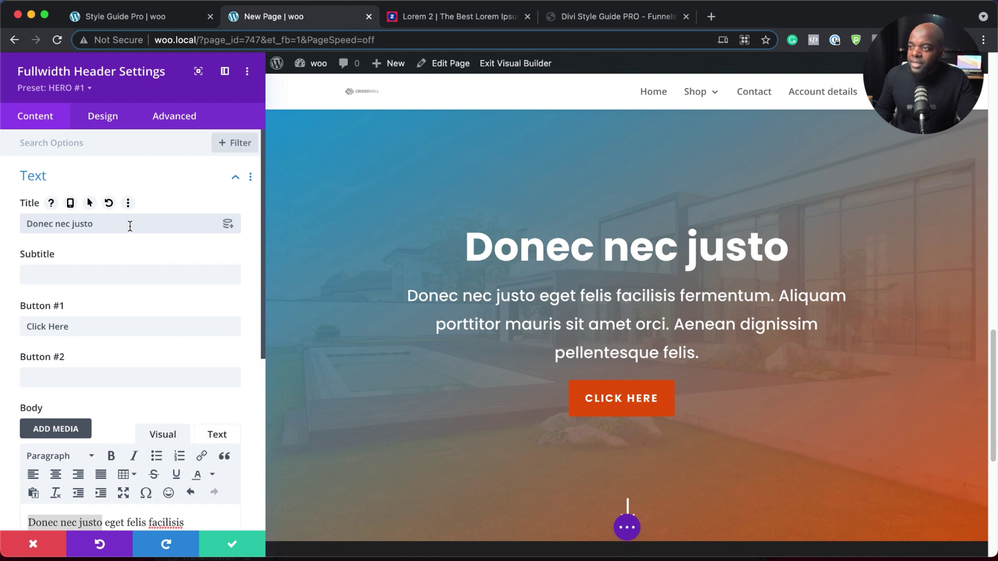
{"action": "left_click", "coordinate": [233, 544]}
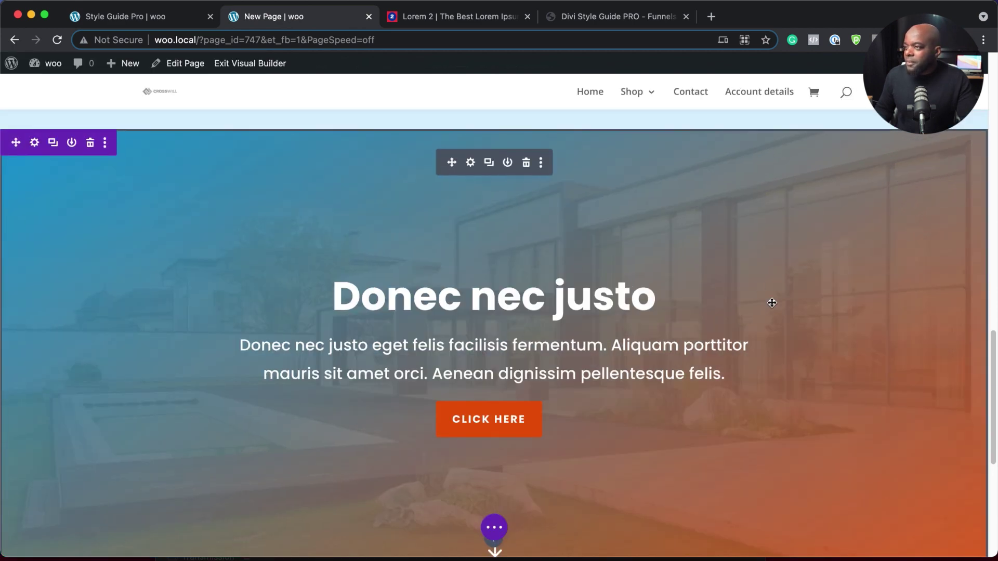
Move the fullwidth header section above the other sections to the top of the page, using the Layers view
{"action": "scroll", "coordinate": [772, 303], "scroll_direction": "up", "scroll_amount": 3}
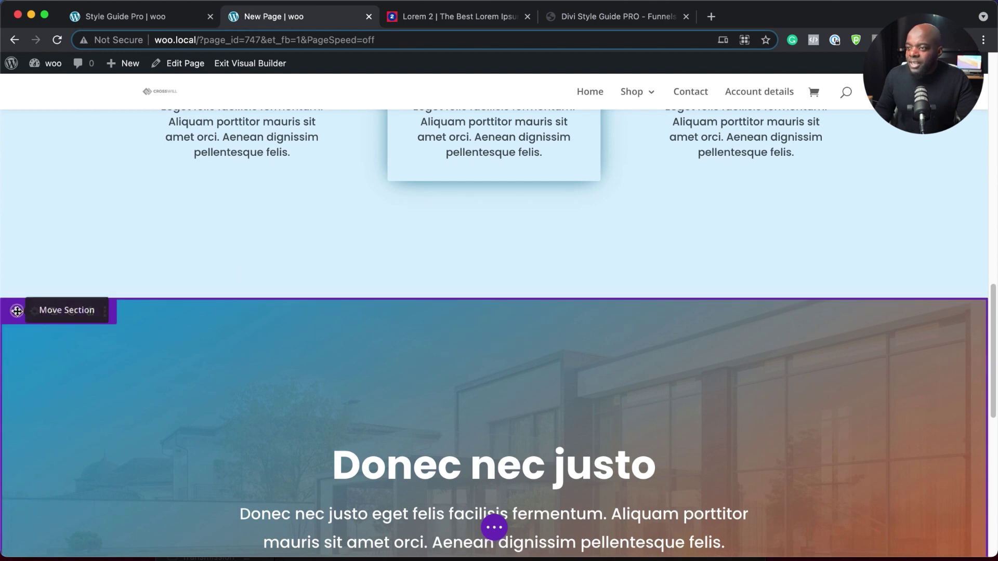
{"action": "mouse_move", "coordinate": [17, 311]}
{"action": "left_mouse_down"}
{"action": "mouse_move", "coordinate": [31, 193]}
{"action": "mouse_move", "coordinate": [67, 85]}
{"action": "mouse_move", "coordinate": [58, 127]}
{"action": "mouse_move", "coordinate": [76, 185]}
{"action": "left_mouse_up"}
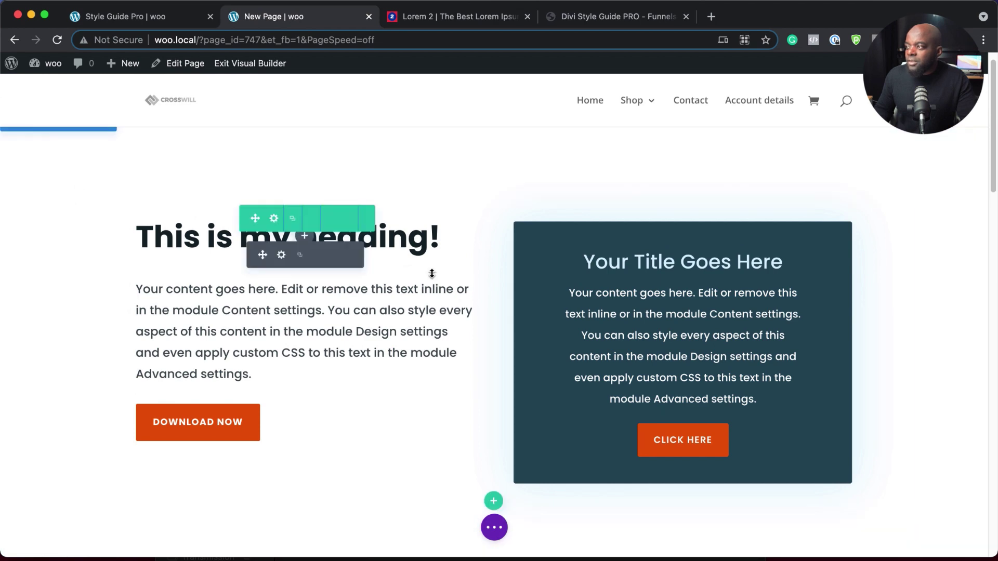
{"action": "scroll", "coordinate": [410, 482], "scroll_direction": "down", "scroll_amount": 8}
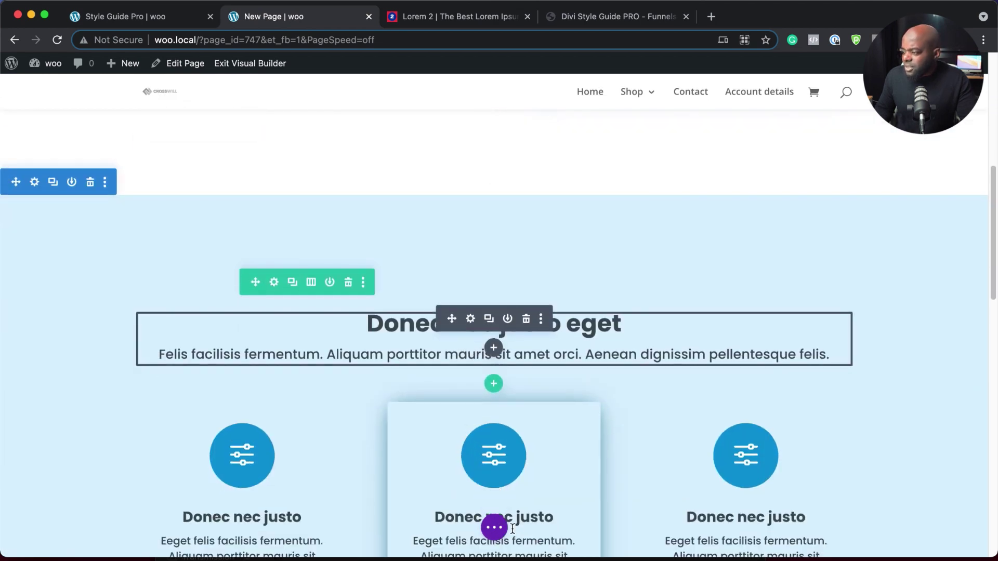
{"action": "left_click", "coordinate": [496, 529]}
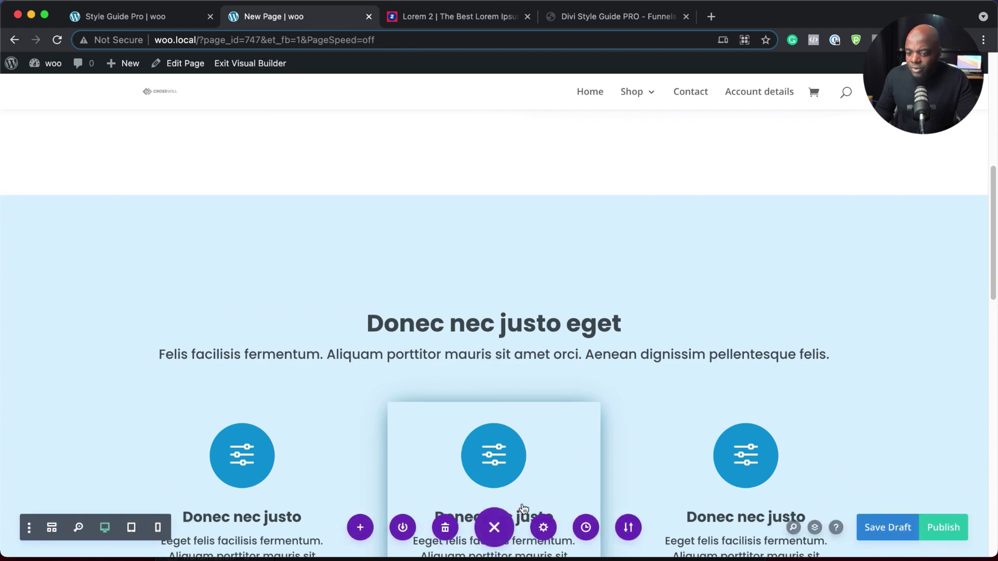
{"action": "left_click", "coordinate": [814, 529]}
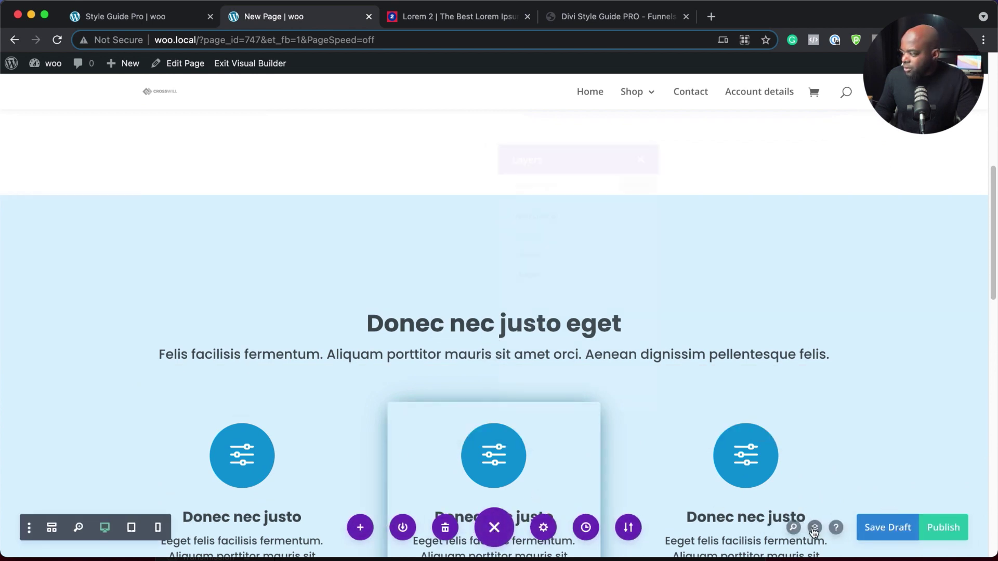
{"action": "left_click_drag", "start_coordinate": [570, 275], "coordinate": [567, 227]}
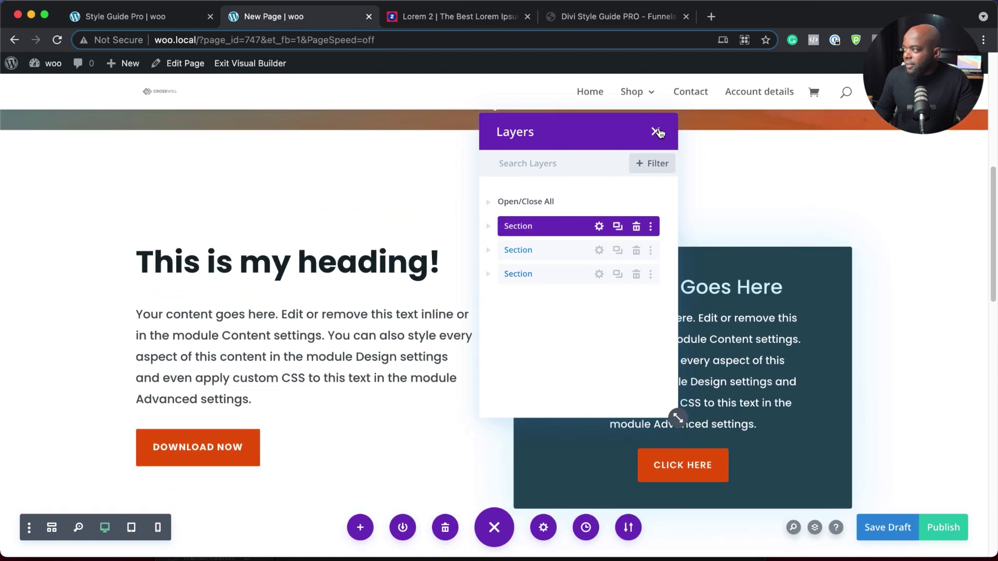
Close the Layers window and review the page's existing sections from the hero down to the blurbs
{"action": "left_click", "coordinate": [656, 132]}
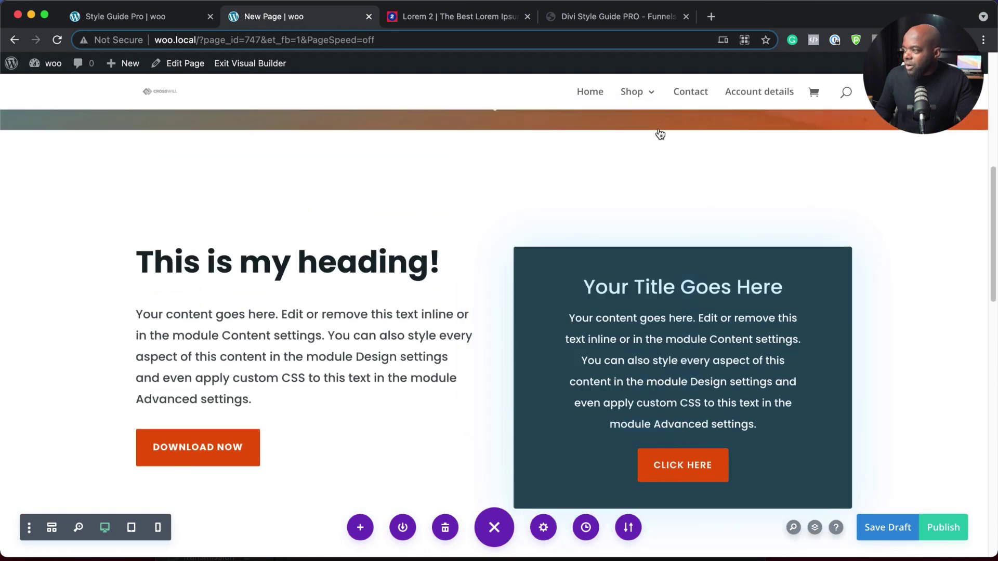
{"action": "scroll", "coordinate": [383, 403], "scroll_direction": "up", "scroll_amount": 5}
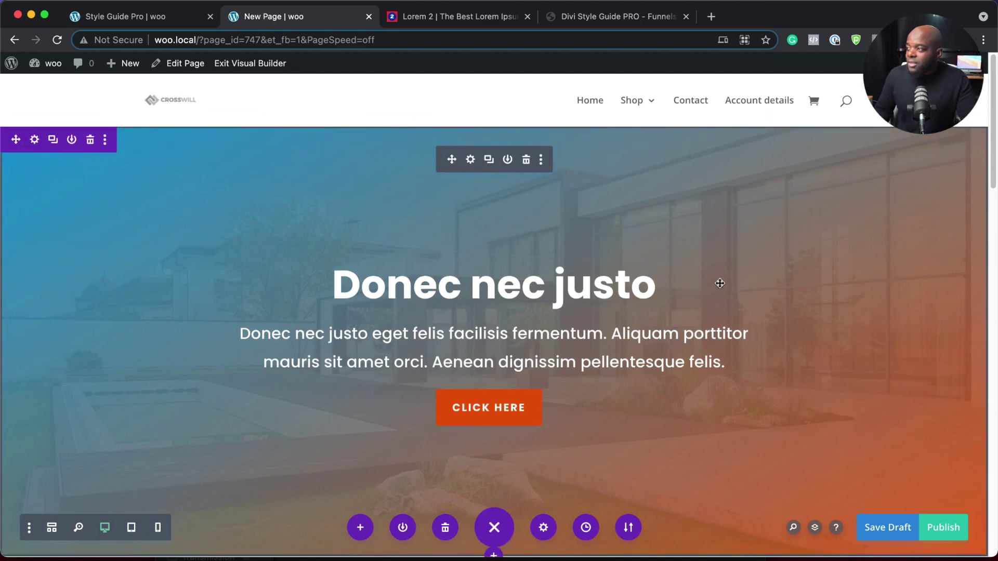
{"action": "scroll", "coordinate": [777, 341], "scroll_direction": "down", "scroll_amount": 10}
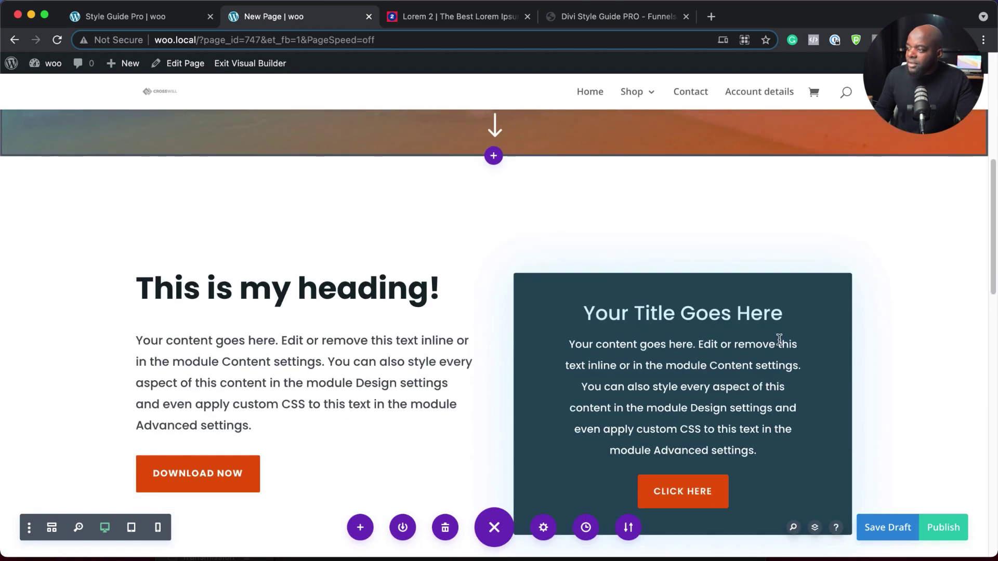
{"action": "scroll", "coordinate": [779, 339], "scroll_direction": "down", "scroll_amount": 10}
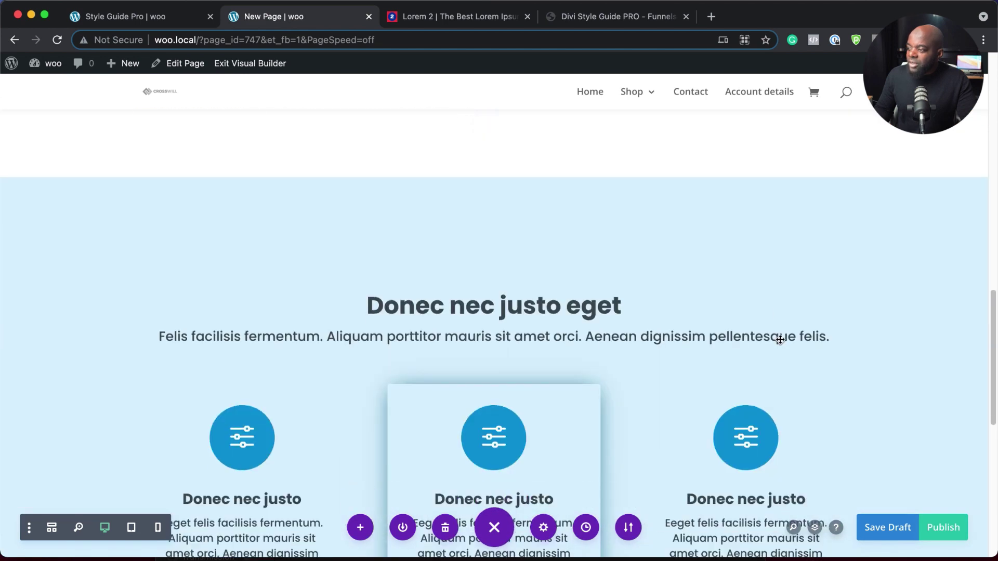
{"action": "scroll", "coordinate": [779, 339], "scroll_direction": "down", "scroll_amount": 5}
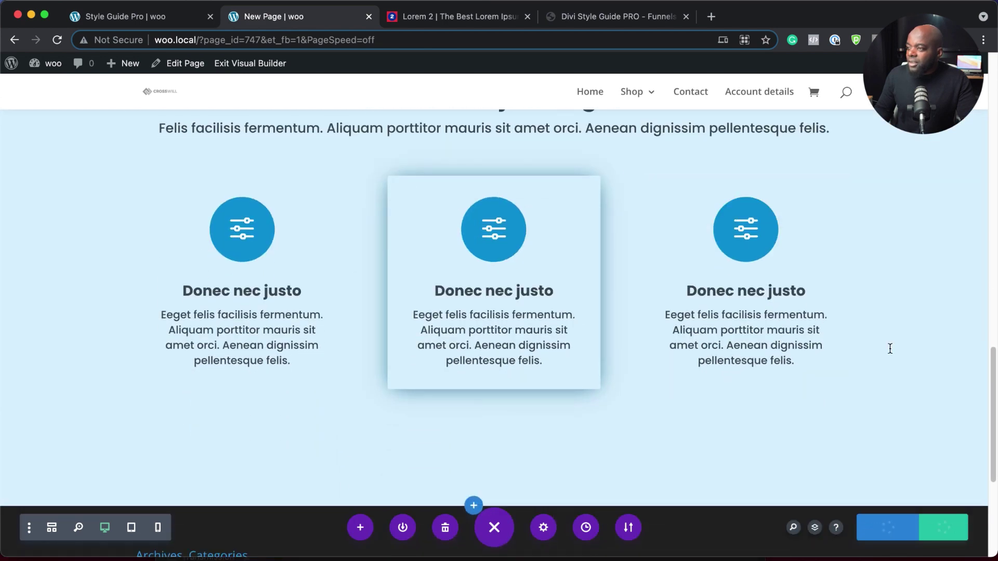
{"action": "scroll", "coordinate": [890, 348], "scroll_direction": "up", "scroll_amount": 3}
{"action": "scroll", "coordinate": [888, 348], "scroll_direction": "down", "scroll_amount": 5}
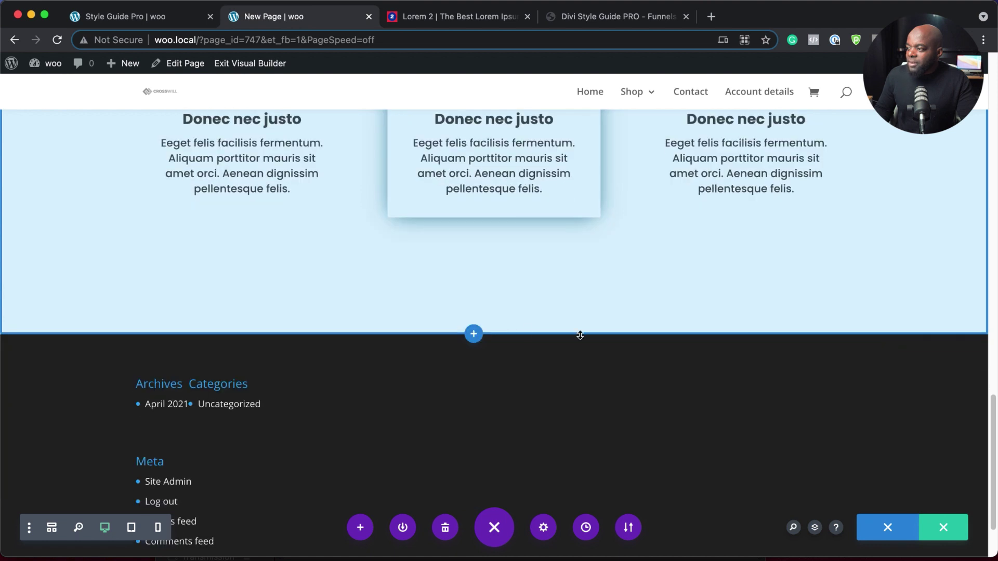
Add a regular section below the blurbs section with a one-column row containing a Call To Action module
{"action": "left_click", "coordinate": [473, 333]}
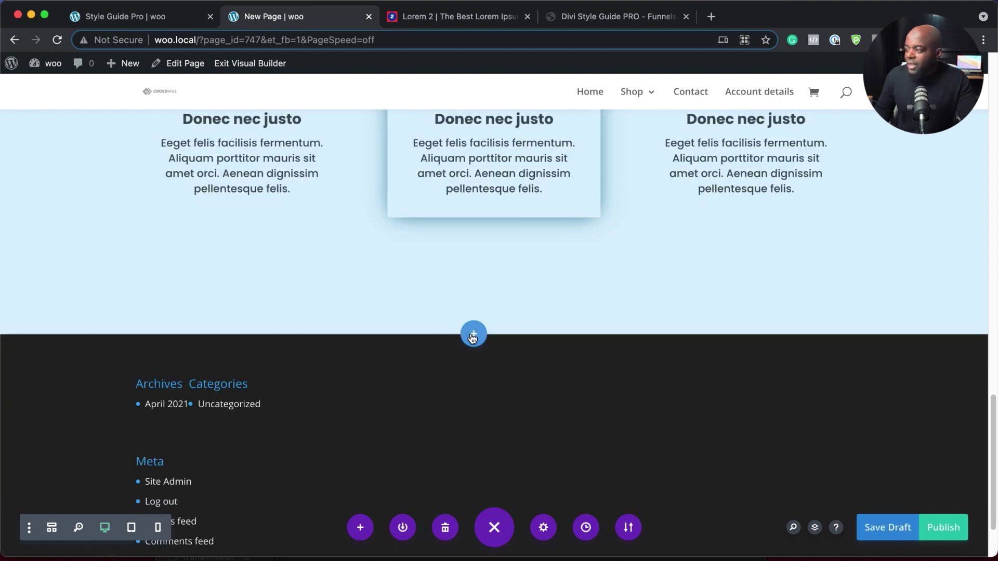
{"action": "left_click", "coordinate": [404, 296]}
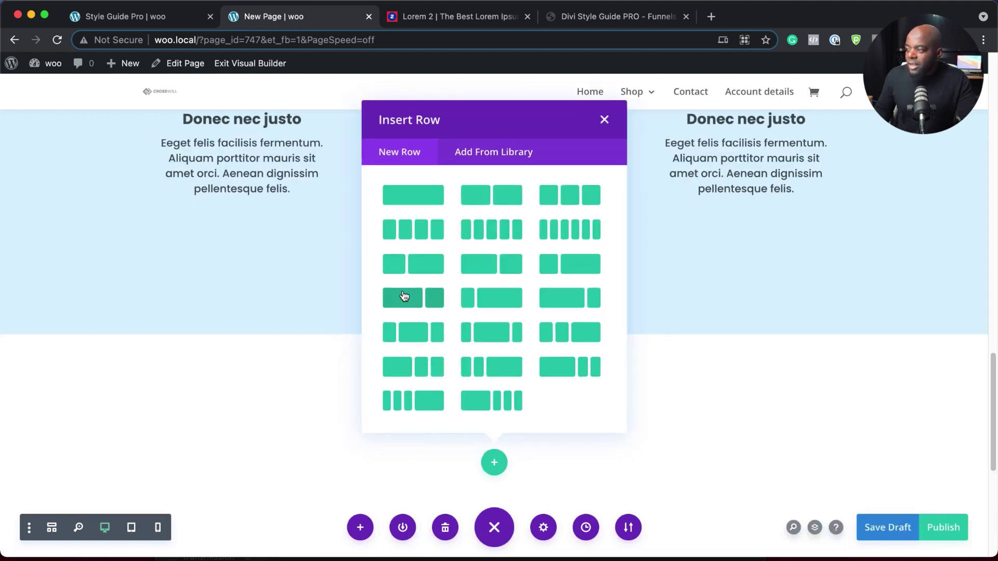
{"action": "left_click", "coordinate": [426, 200]}
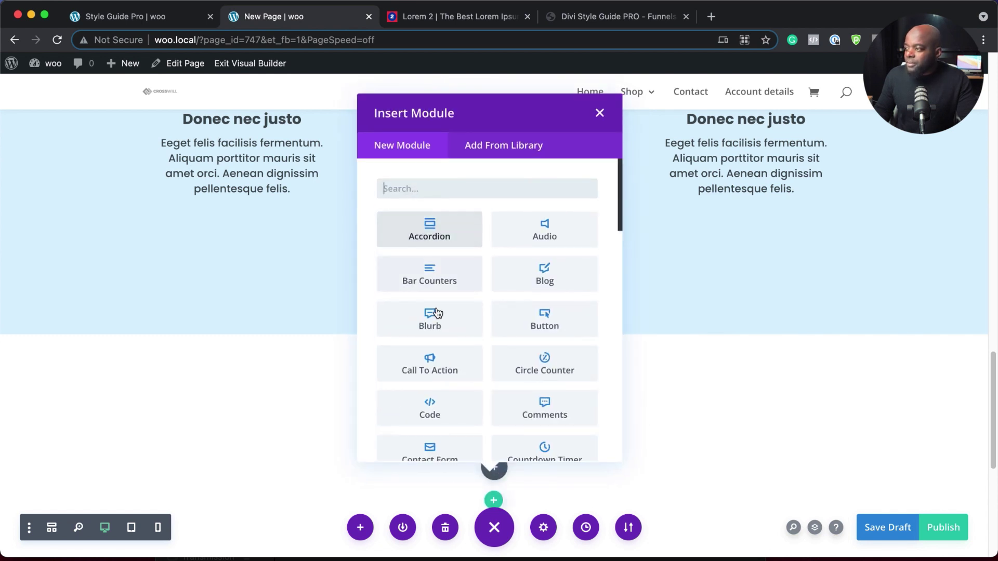
{"action": "left_click", "coordinate": [441, 372]}
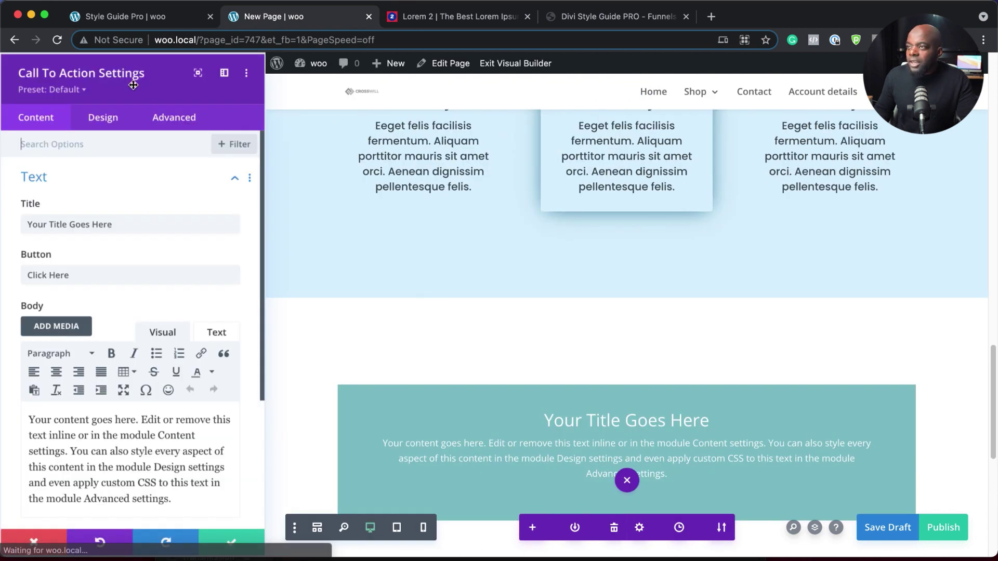
Apply the Call To Action #2 preset to the new call to action module
{"action": "left_click", "coordinate": [71, 88]}
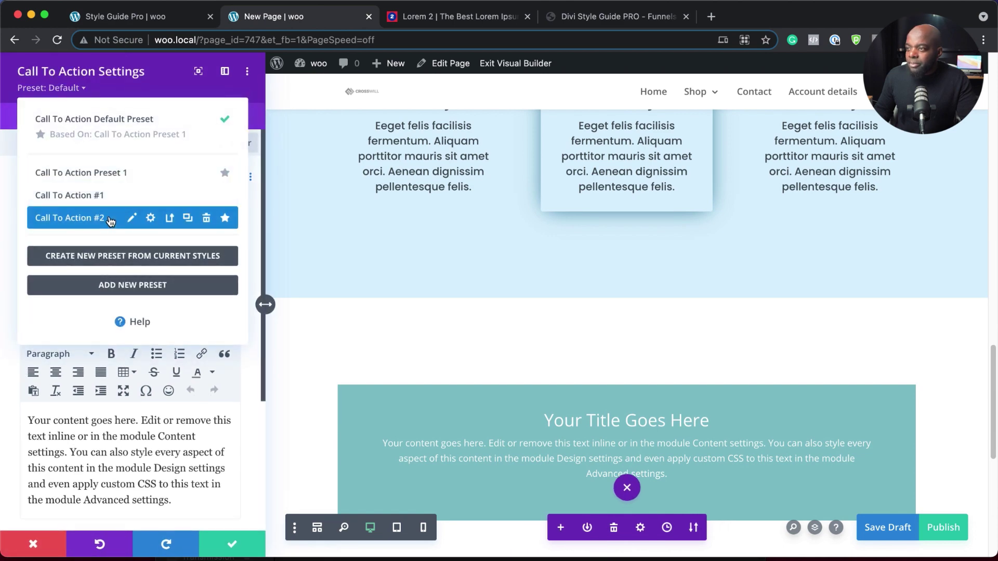
{"action": "left_click", "coordinate": [73, 218]}
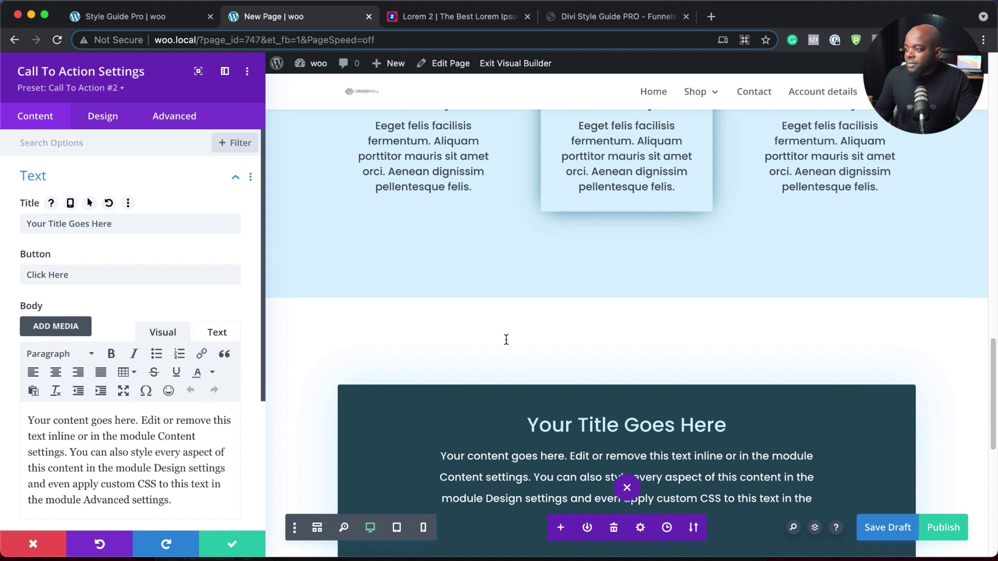
{"action": "scroll", "coordinate": [506, 339], "scroll_direction": "down", "scroll_amount": 3}
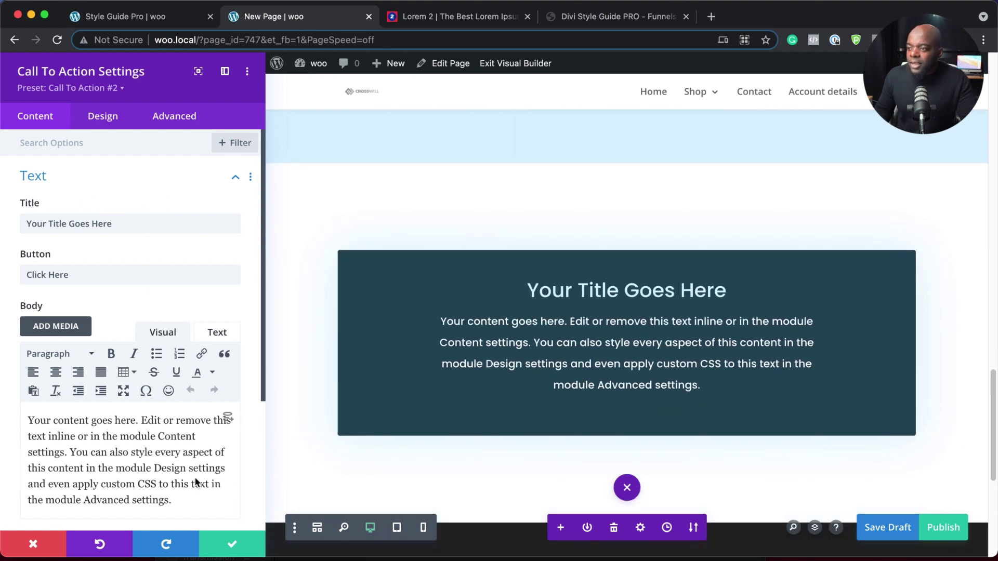
Replace the call to action's title with "Donec nec justo"
{"action": "left_click_drag", "start_coordinate": [174, 500], "coordinate": [17, 410]}
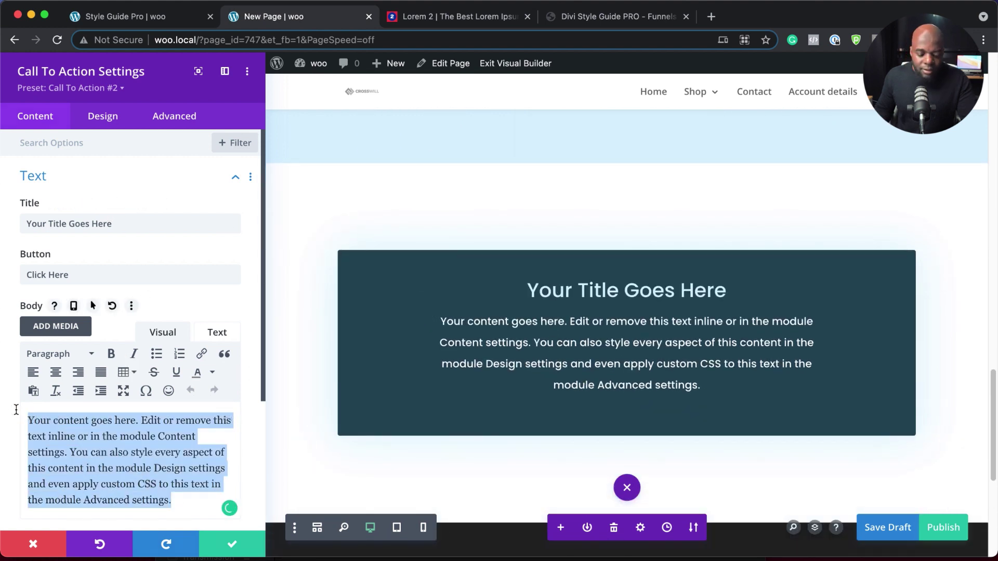
{"action": "left_click", "coordinate": [124, 225]}
{"action": "key", "text": "super+a"}
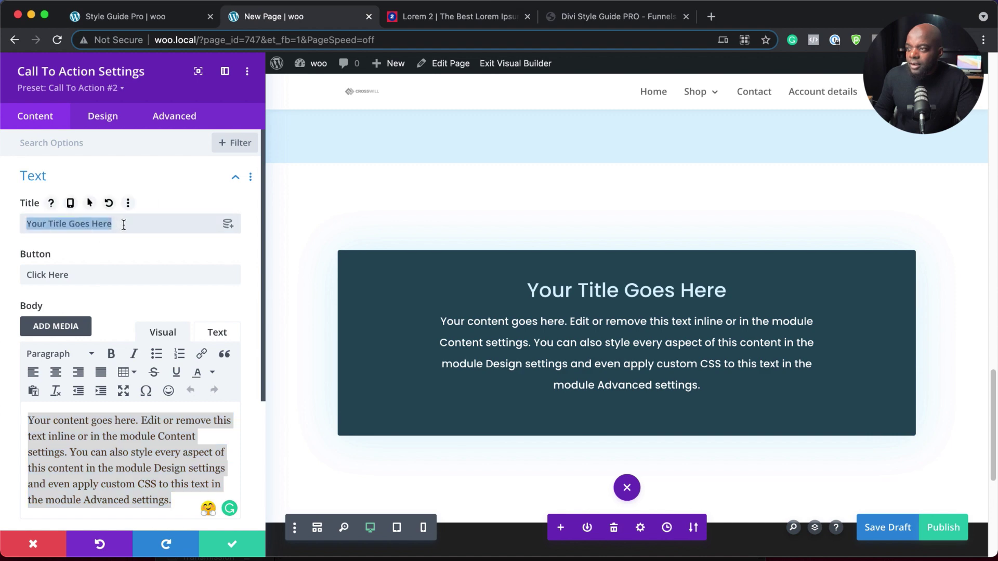
{"action": "type", "text": "Donec nec justo"}
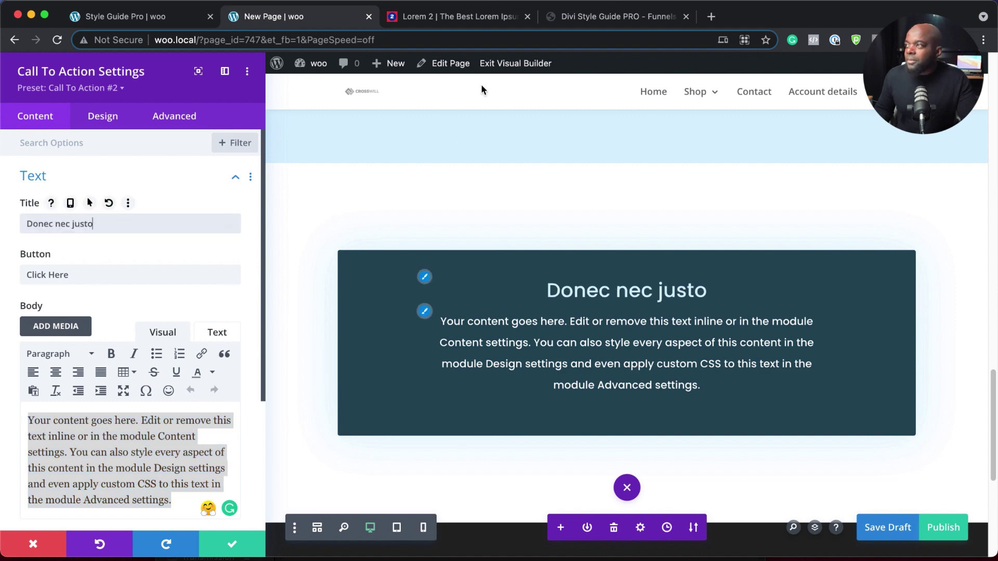
Copy the "Donec nec justo eget felis" paragraph from the Lorem 2 page and replace the call to action's body text with it
{"action": "left_click", "coordinate": [473, 20]}
{"action": "right_click", "coordinate": [464, 305]}
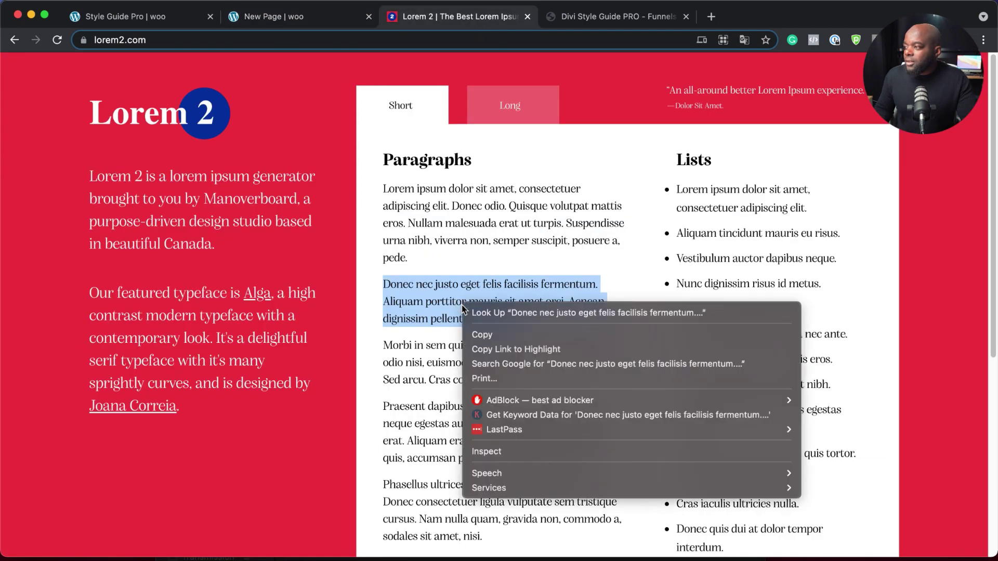
{"action": "left_click", "coordinate": [498, 338]}
{"action": "left_click", "coordinate": [266, 16]}
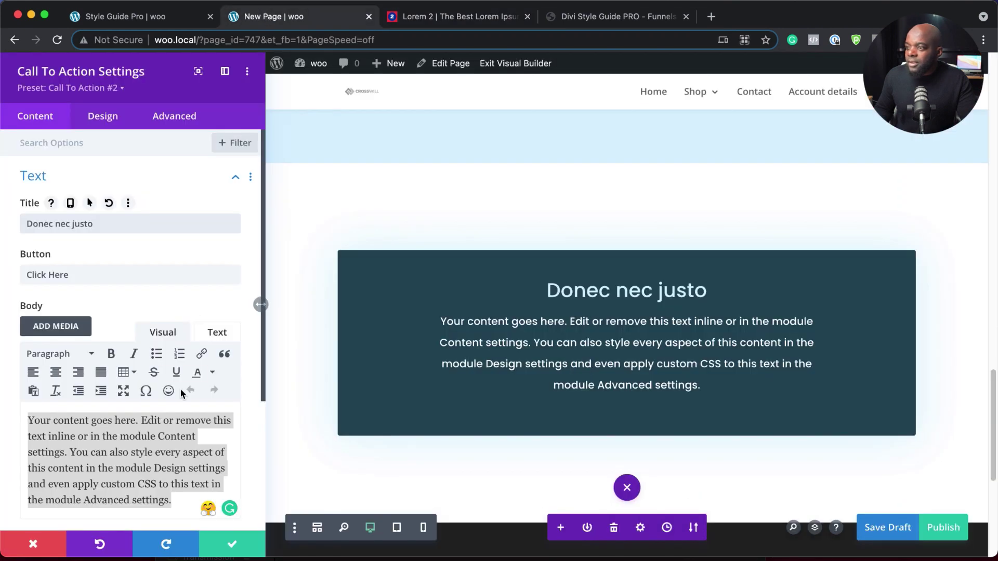
{"action": "key", "text": "super+v"}
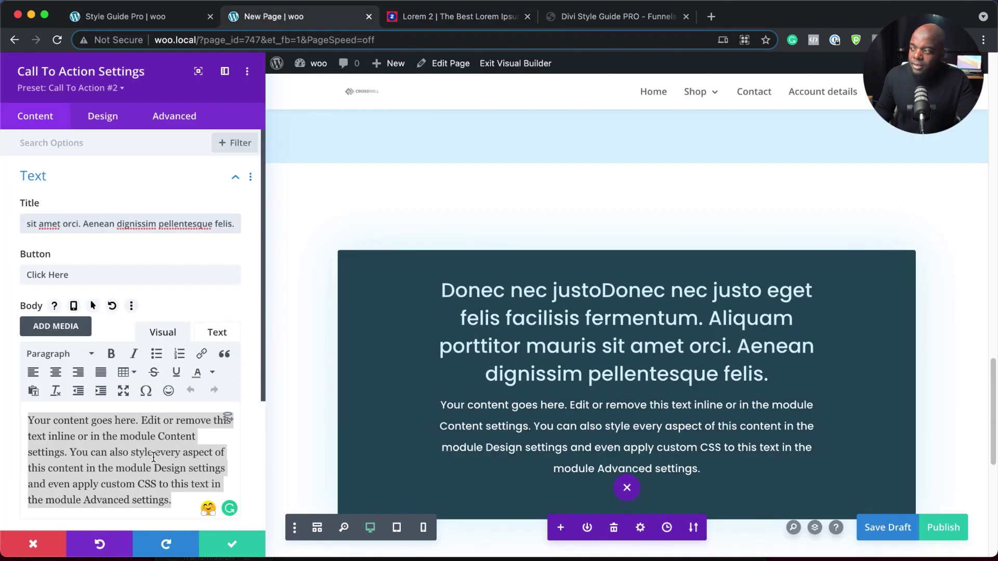
{"action": "key", "text": "super+z"}
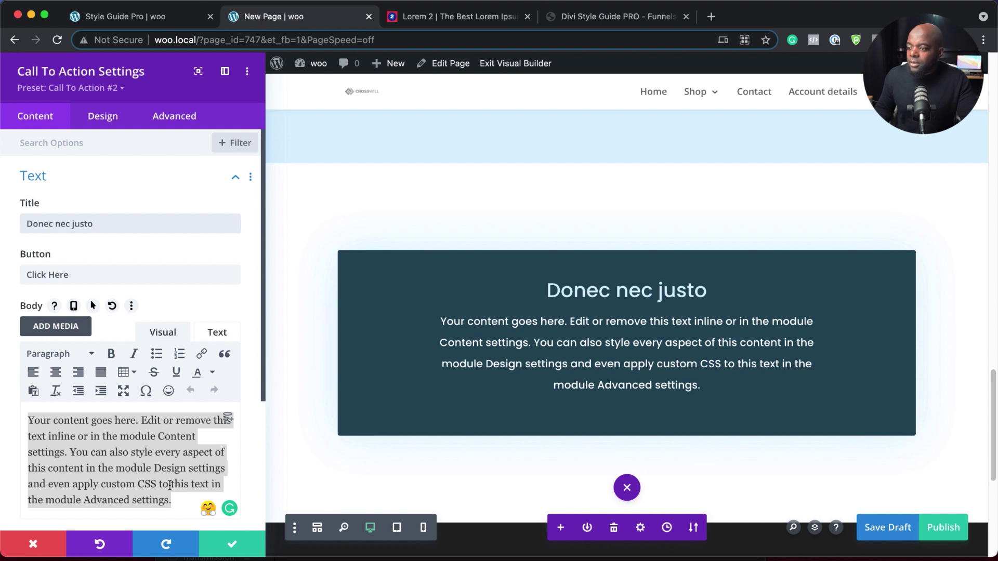
{"action": "left_click_drag", "start_coordinate": [176, 500], "coordinate": [27, 414]}
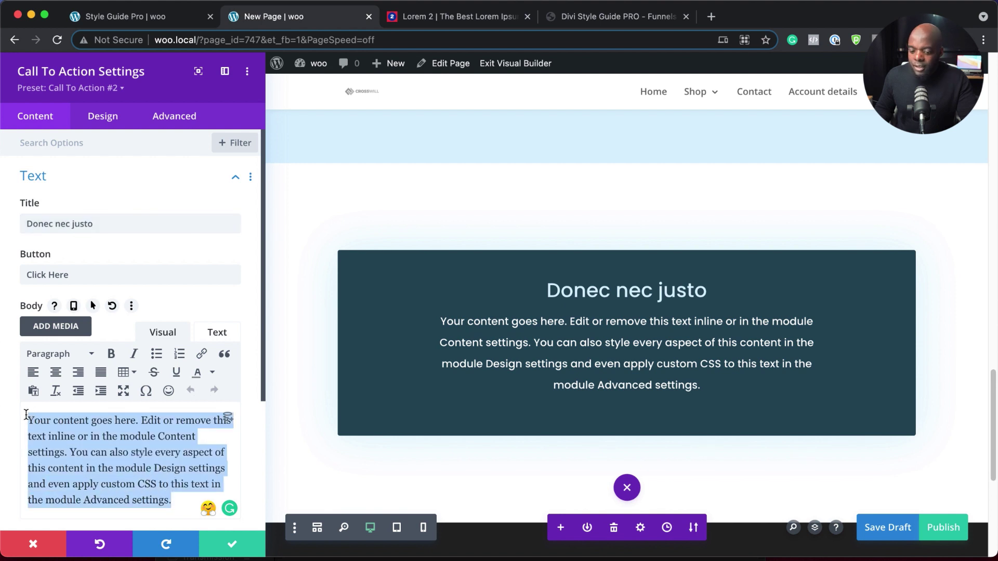
{"action": "key", "text": "super+v"}
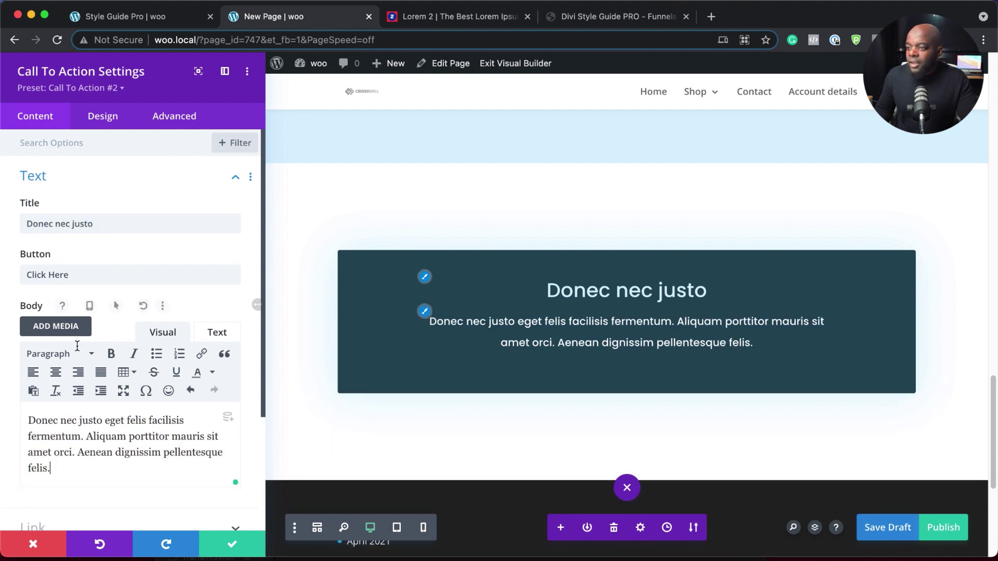
Set the call to action's button link URL to # and save the module settings
{"action": "scroll", "coordinate": [83, 405], "scroll_direction": "down", "scroll_amount": 5}
{"action": "left_click", "coordinate": [78, 400]}
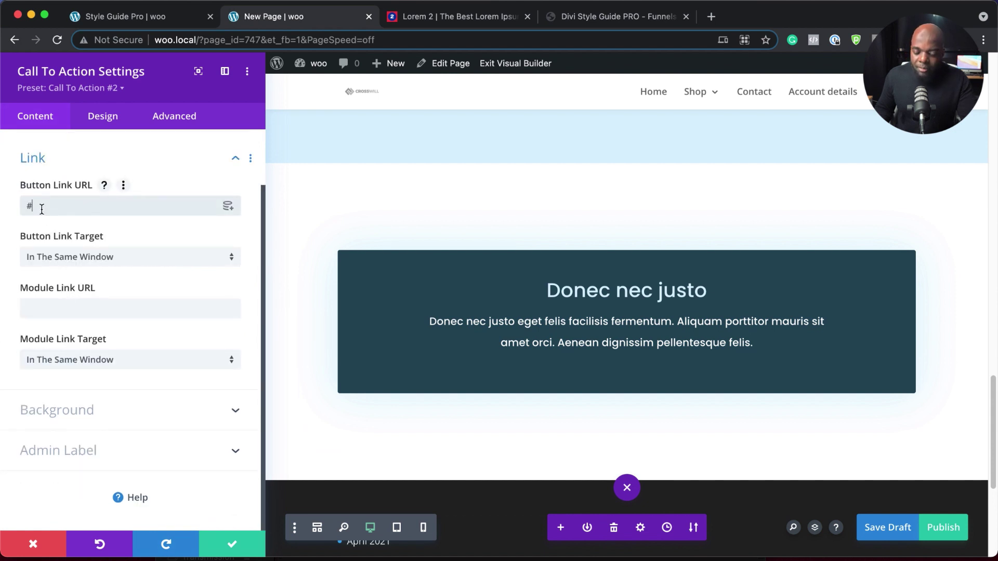
{"action": "left_click", "coordinate": [233, 549]}
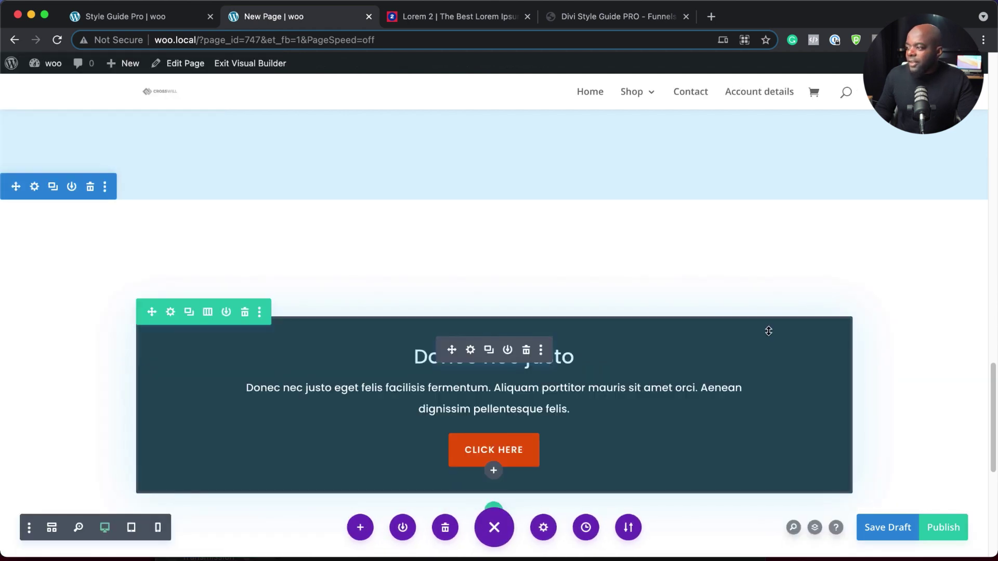
Insert a row with two equal columns below the call to action and add a Contact Form module to its first column
{"action": "scroll", "coordinate": [478, 345], "scroll_direction": "down", "scroll_amount": 4}
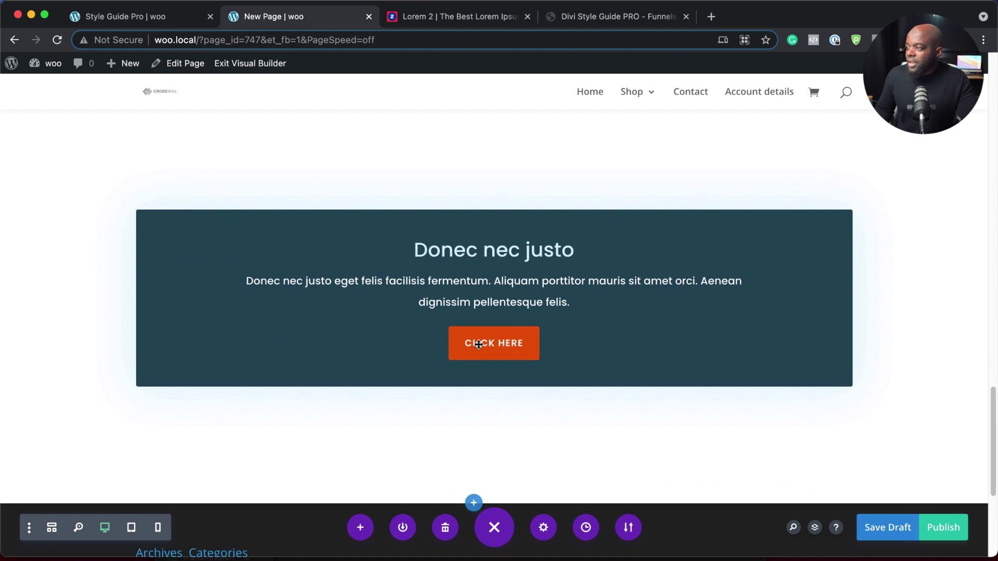
{"action": "left_click", "coordinate": [496, 408]}
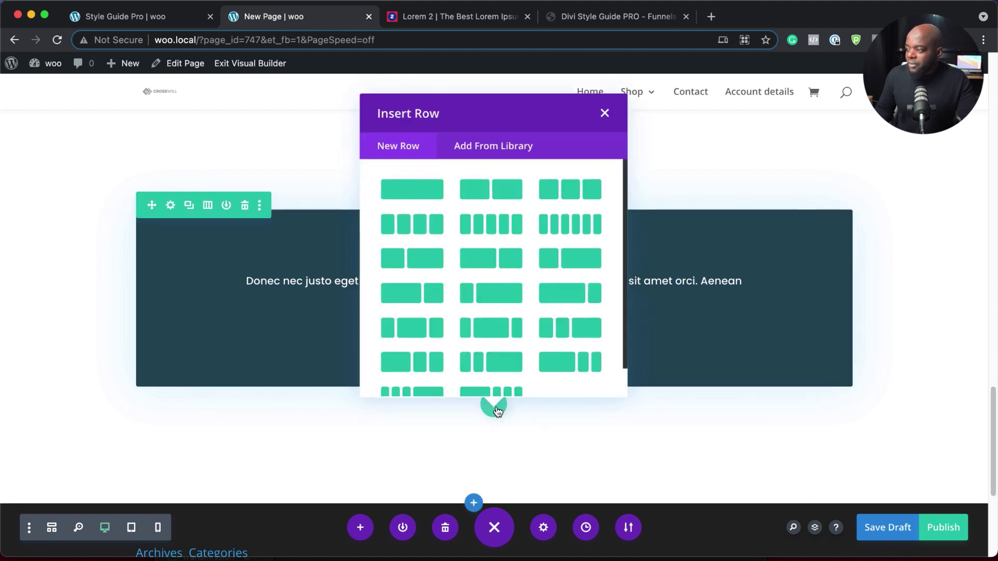
{"action": "left_click", "coordinate": [509, 192]}
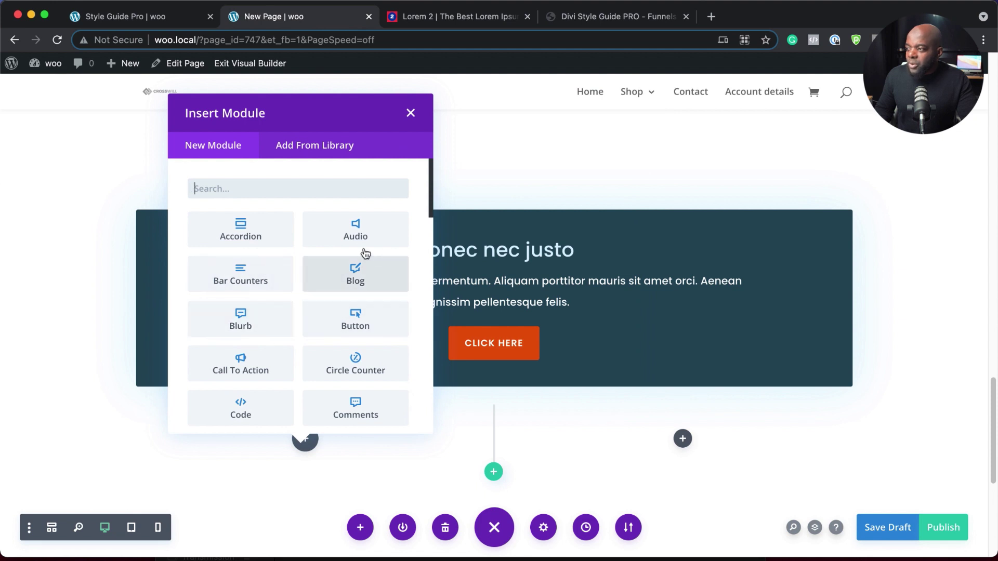
{"action": "scroll", "coordinate": [389, 343], "scroll_direction": "down", "scroll_amount": 1}
{"action": "scroll", "coordinate": [390, 342], "scroll_direction": "down", "scroll_amount": 2}
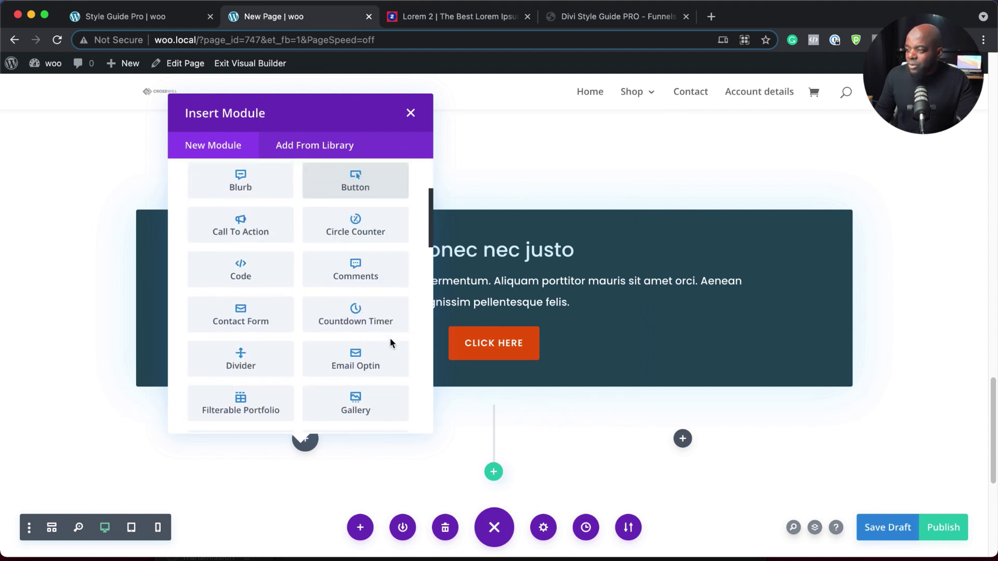
{"action": "left_click", "coordinate": [265, 315]}
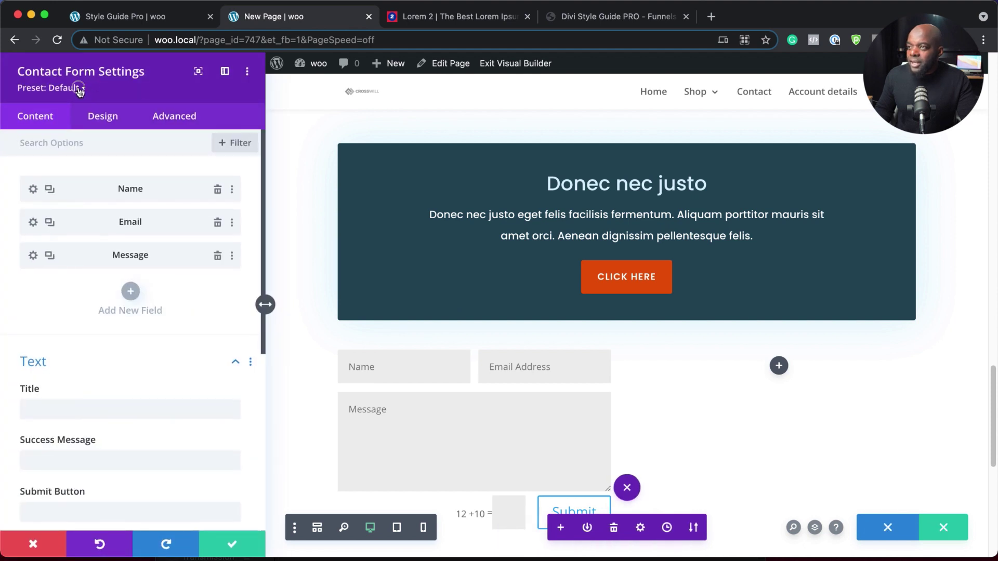
Compare the contact form styles on the Style Guide Pro page, then apply the Contact Form Style #2 preset to the form and save it
{"action": "left_click", "coordinate": [79, 88]}
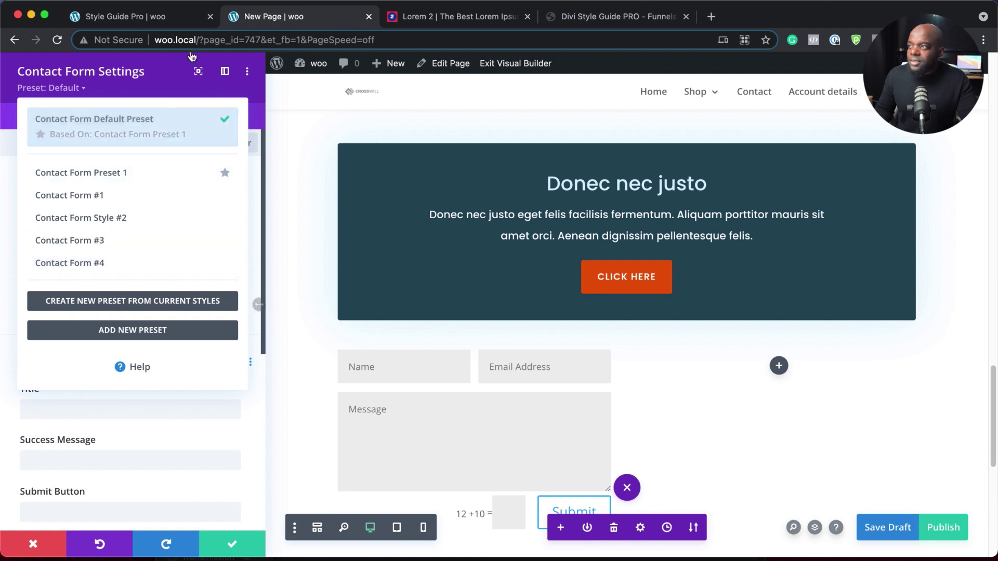
{"action": "left_click", "coordinate": [168, 21]}
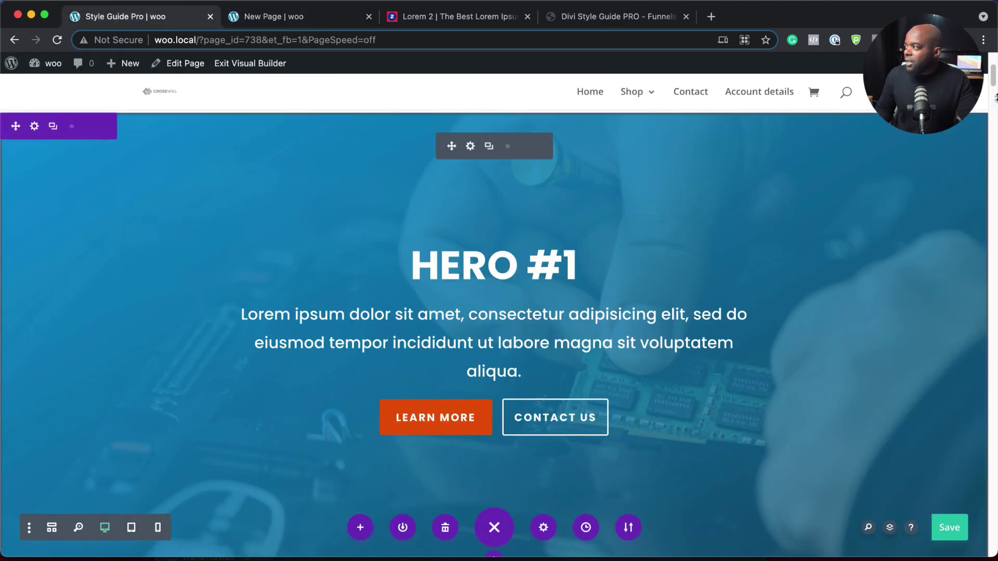
{"action": "left_click_drag", "start_coordinate": [992, 83], "coordinate": [993, 370]}
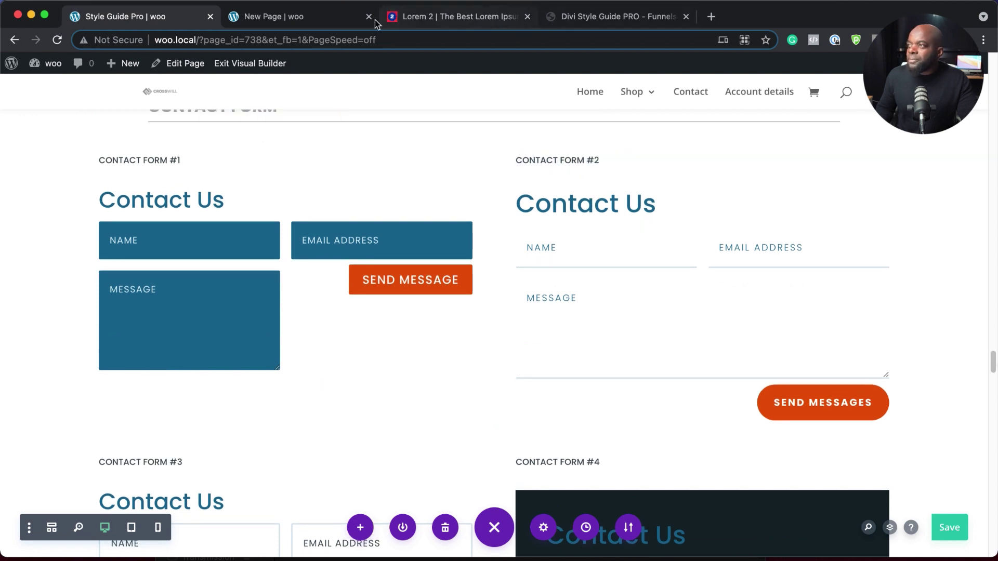
{"action": "left_click", "coordinate": [341, 19]}
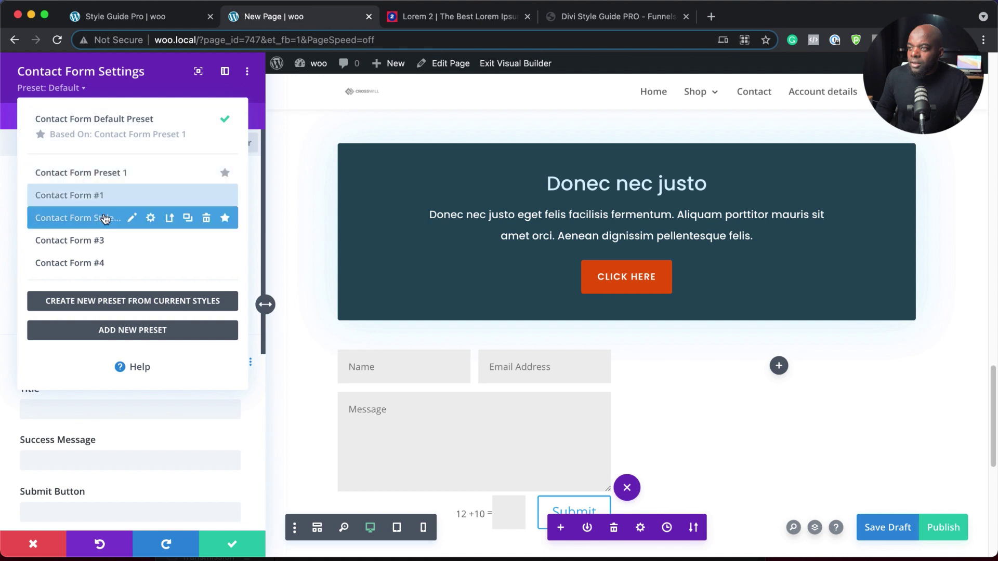
{"action": "left_click", "coordinate": [98, 219]}
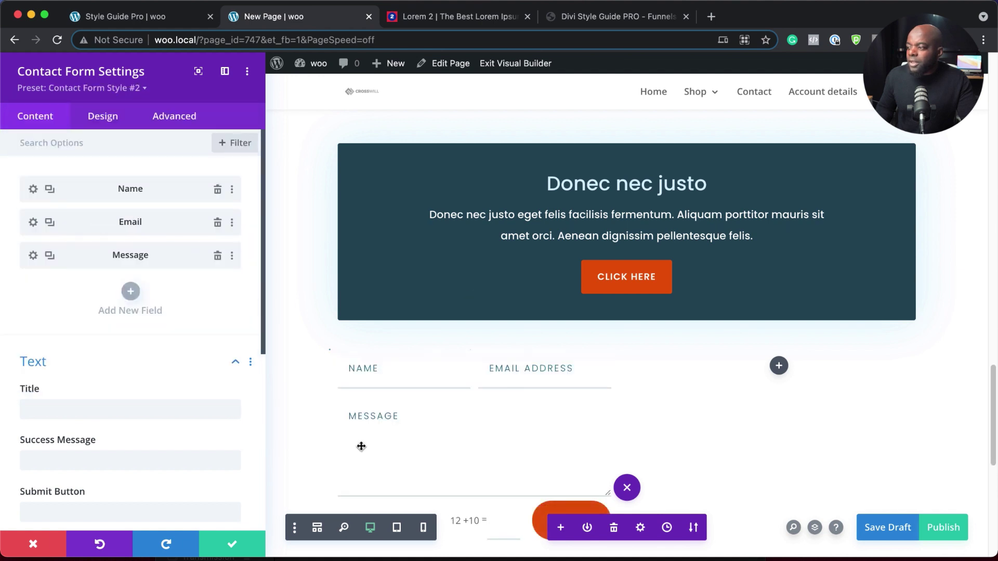
{"action": "left_click", "coordinate": [233, 545]}
{"action": "scroll", "coordinate": [903, 353], "scroll_direction": "down", "scroll_amount": 3}
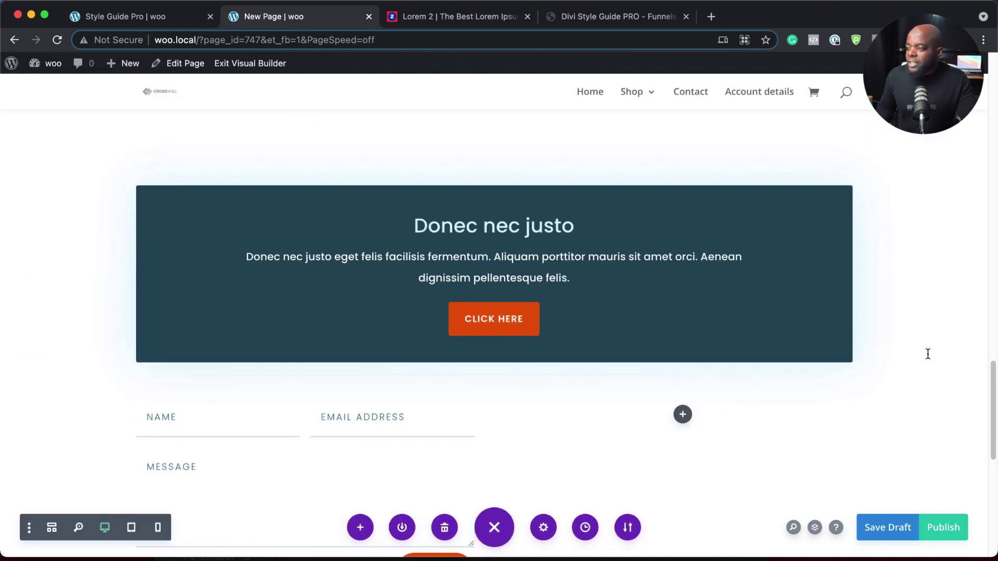
Delete the two-column row holding the contact form below the call to action and save the page
{"action": "scroll", "coordinate": [928, 355], "scroll_direction": "down", "scroll_amount": 3}
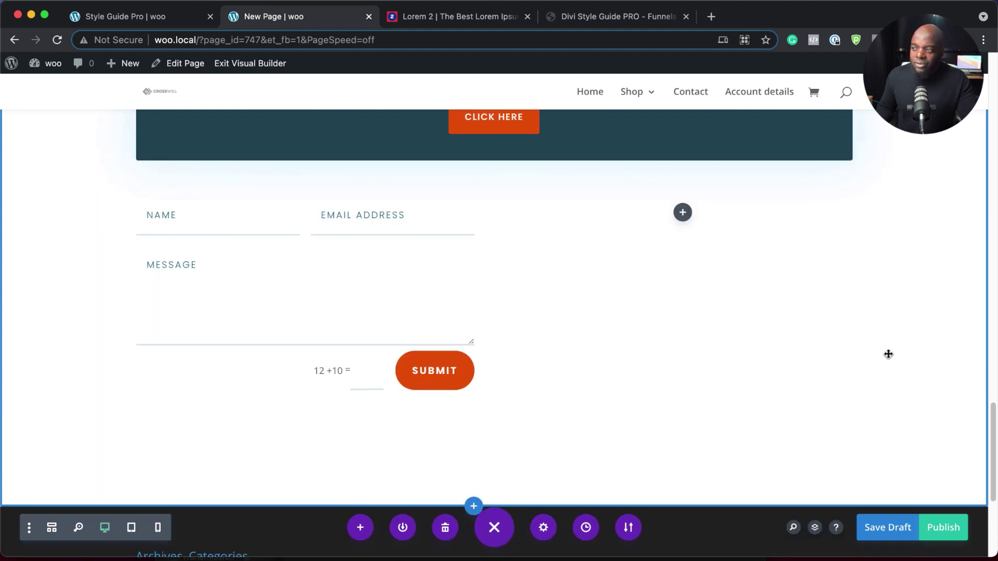
{"action": "left_click", "coordinate": [245, 191]}
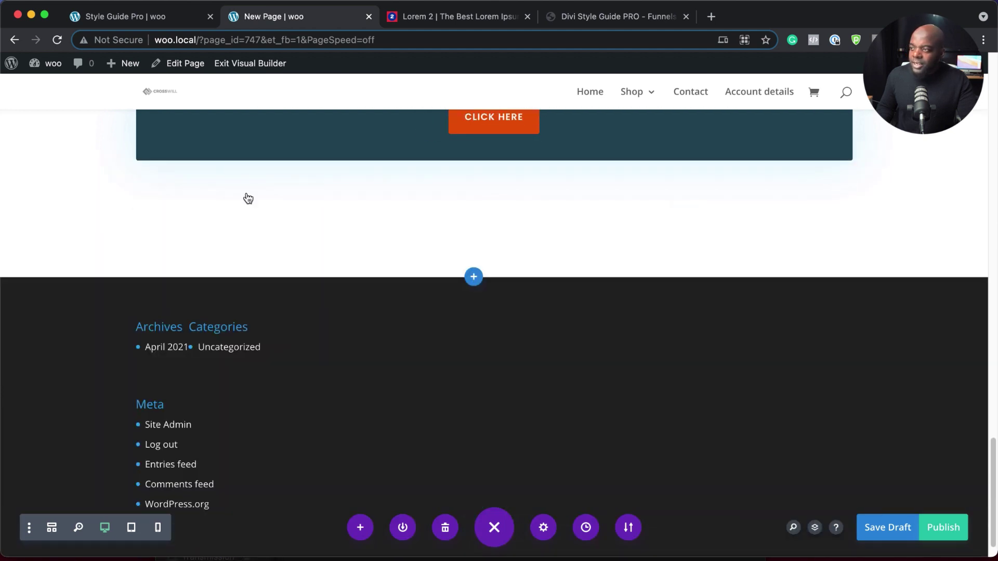
{"action": "scroll", "coordinate": [894, 297], "scroll_direction": "up", "scroll_amount": 9}
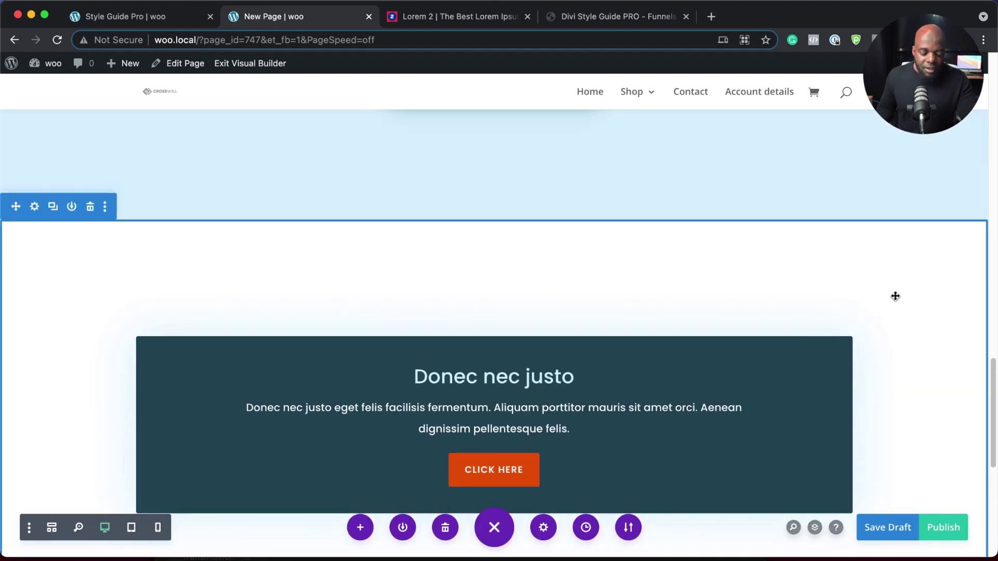
{"action": "key", "text": "super+s"}
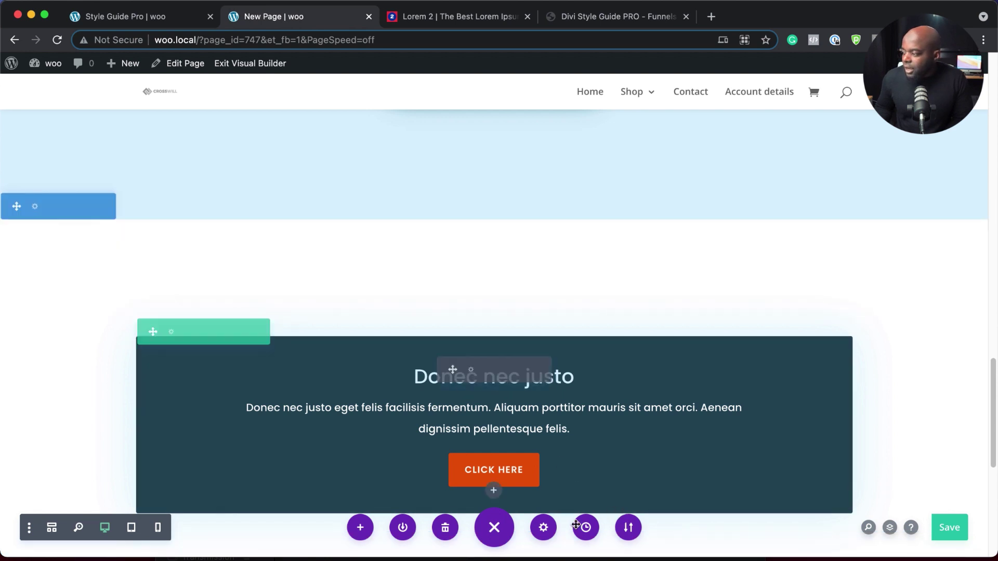
Examine the page structure in the Layers view, expanding the first section and the second section's row and first column
{"action": "left_click", "coordinate": [494, 527]}
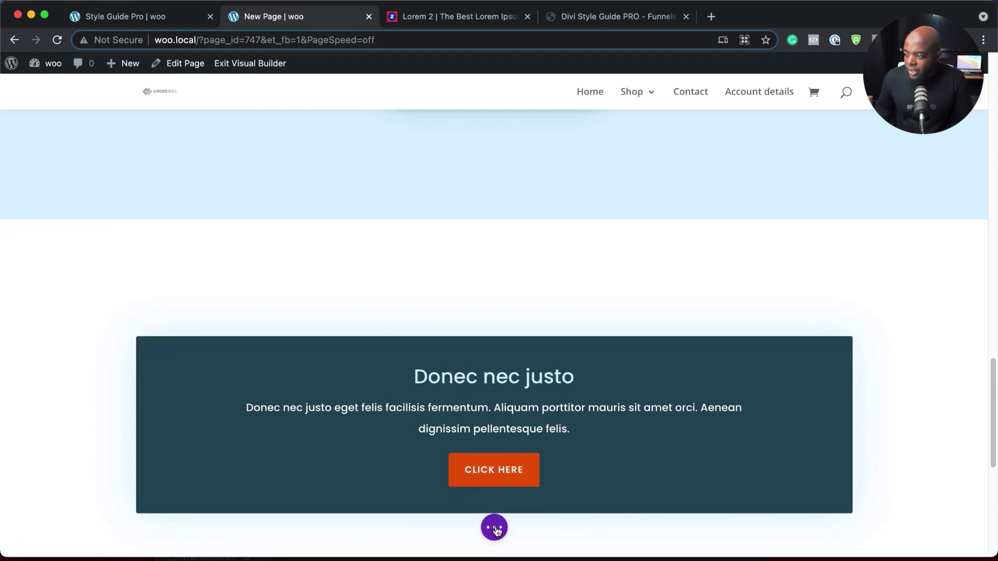
{"action": "left_click", "coordinate": [495, 528]}
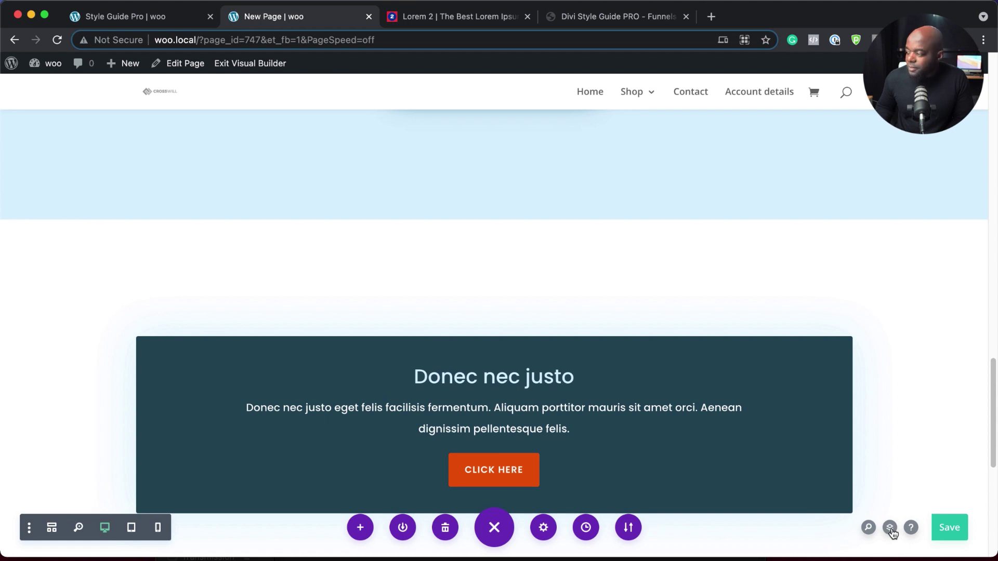
{"action": "left_click", "coordinate": [890, 528]}
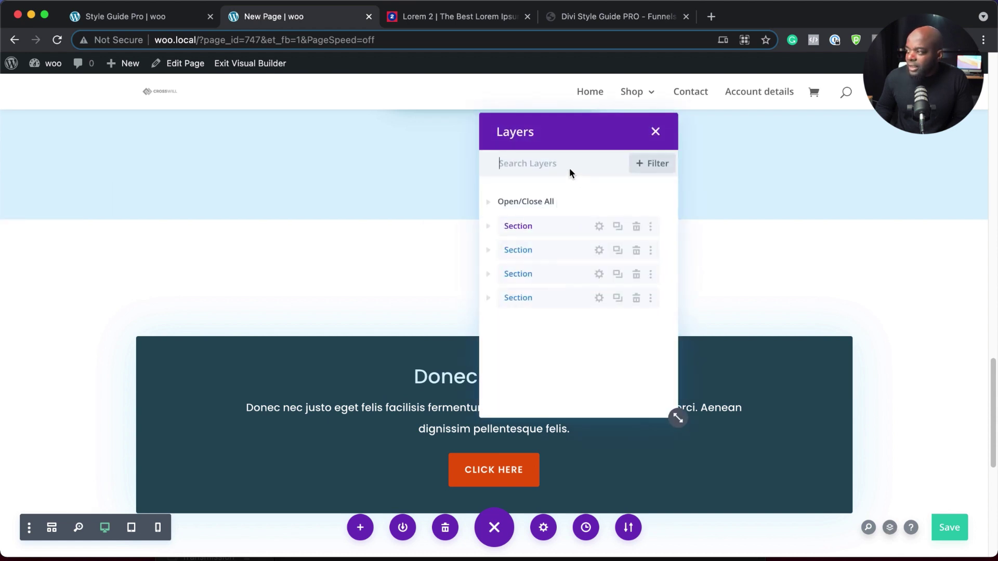
{"action": "left_click_drag", "start_coordinate": [577, 139], "coordinate": [733, 143]}
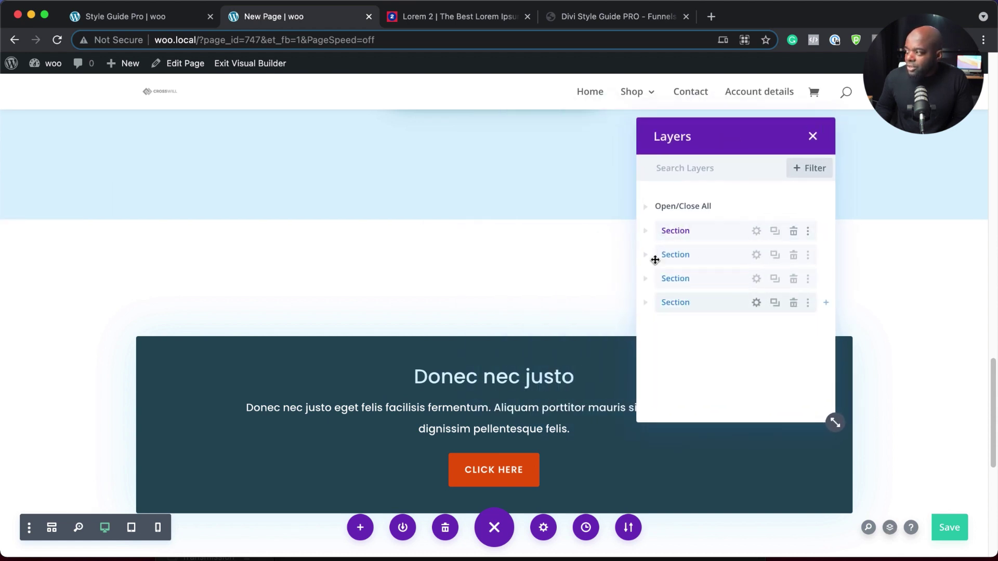
{"action": "left_click", "coordinate": [646, 232]}
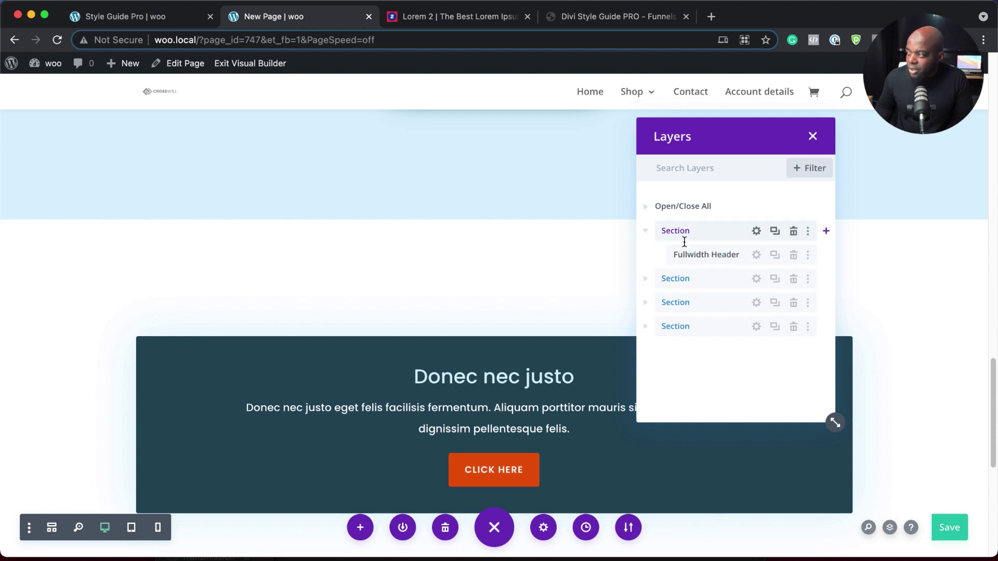
{"action": "left_click", "coordinate": [647, 231]}
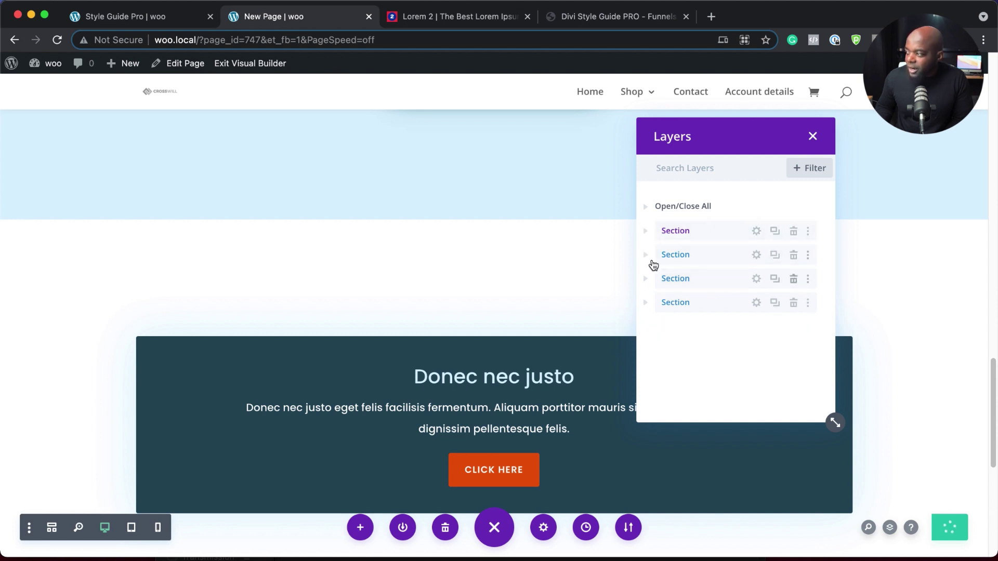
{"action": "left_click", "coordinate": [646, 255]}
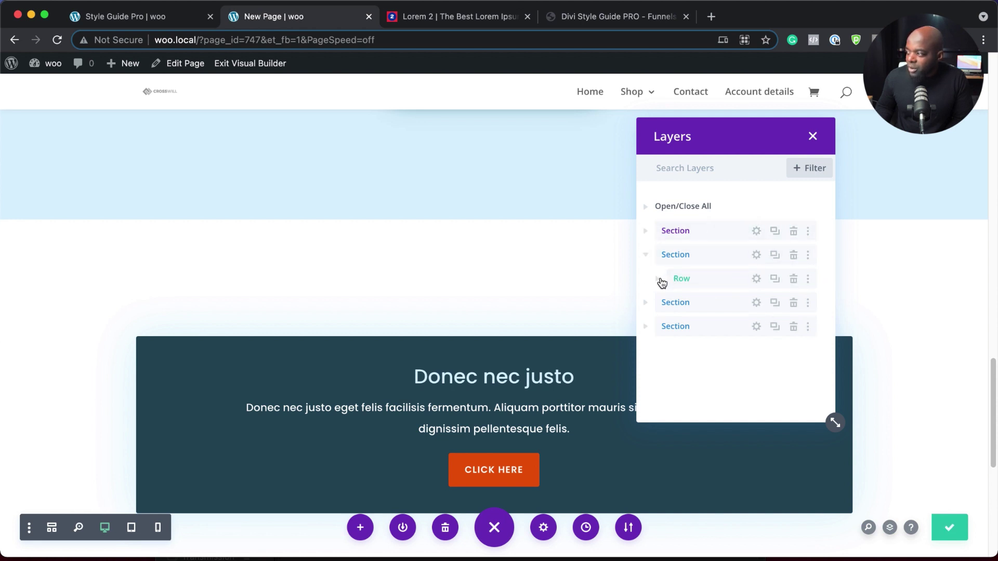
{"action": "left_click", "coordinate": [659, 280]}
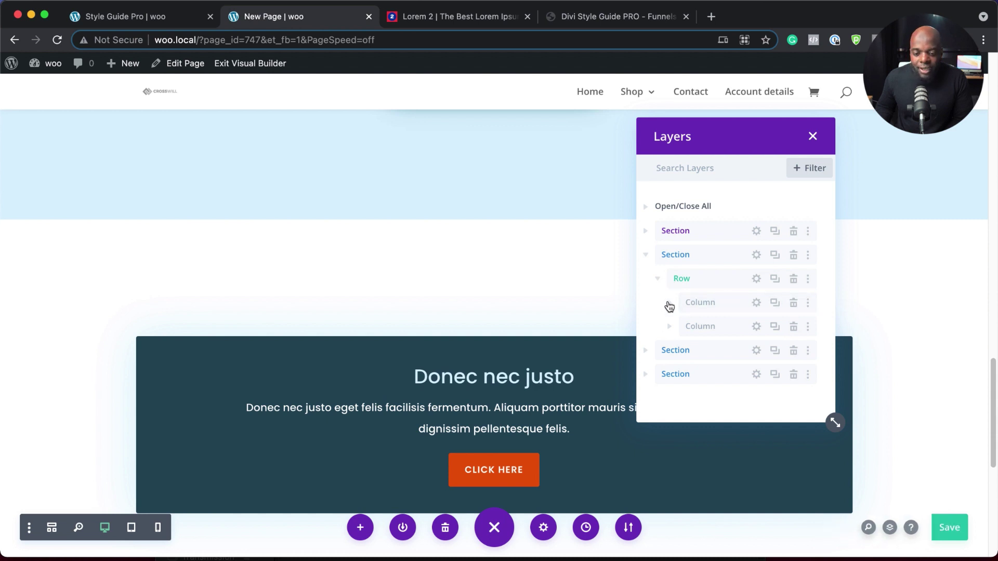
{"action": "left_click", "coordinate": [669, 304]}
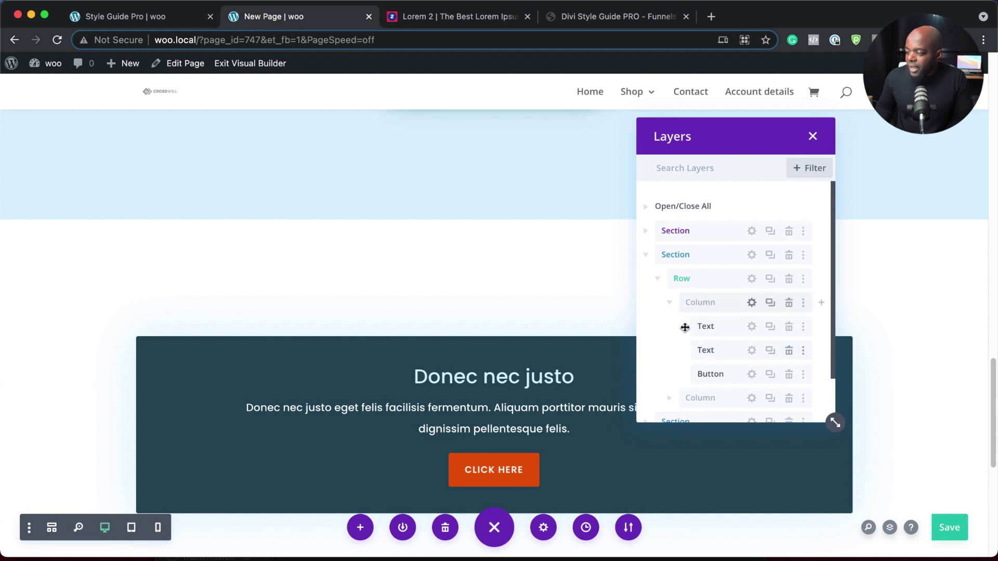
{"action": "left_click", "coordinate": [815, 135]}
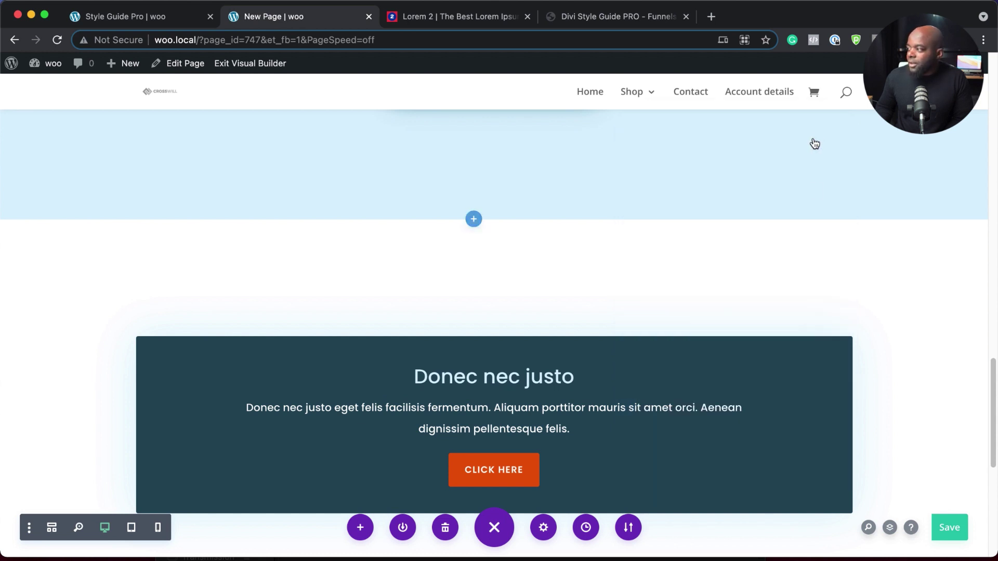
Review the new page's sections from the call to action up to the hero and back down to the blurbs
{"action": "scroll", "coordinate": [494, 329], "scroll_direction": "up", "scroll_amount": 5}
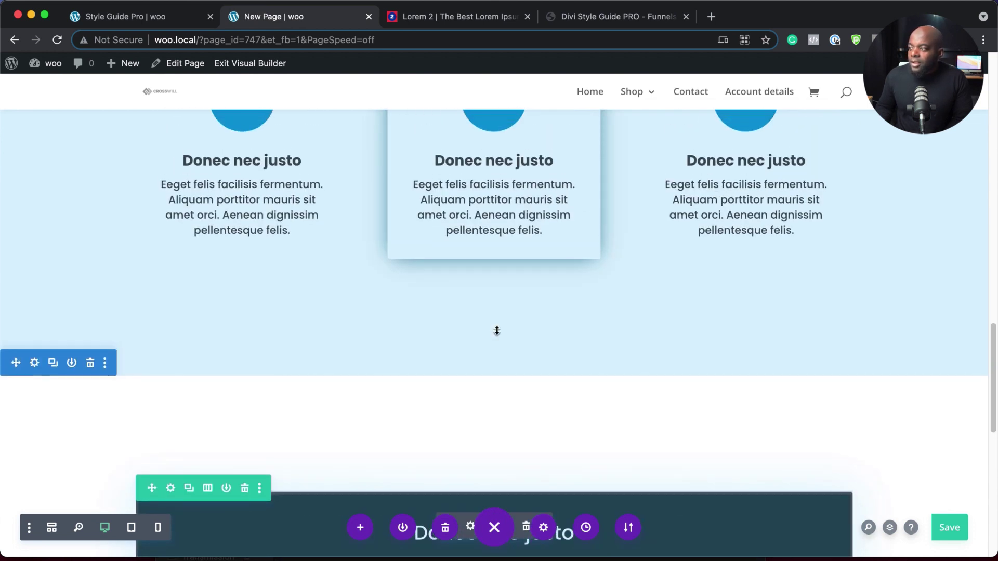
{"action": "scroll", "coordinate": [497, 330], "scroll_direction": "up", "scroll_amount": 4}
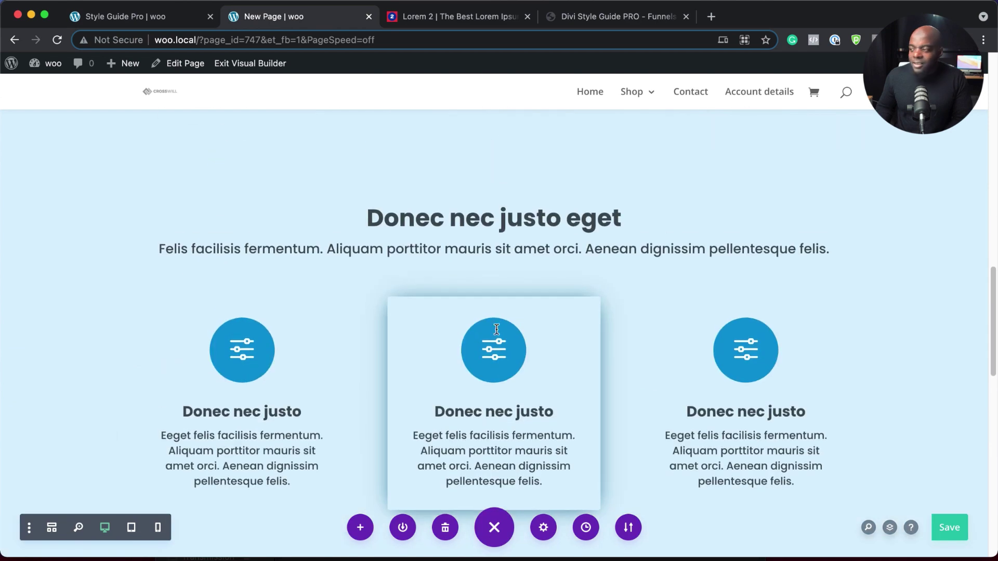
{"action": "scroll", "coordinate": [497, 332], "scroll_direction": "up", "scroll_amount": 10}
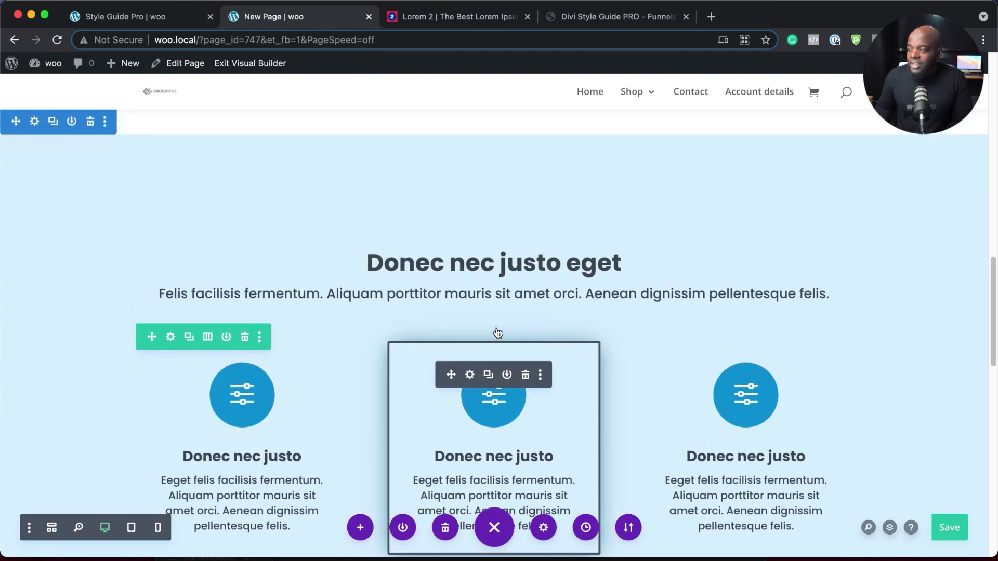
{"action": "scroll", "coordinate": [497, 331], "scroll_direction": "up", "scroll_amount": 1}
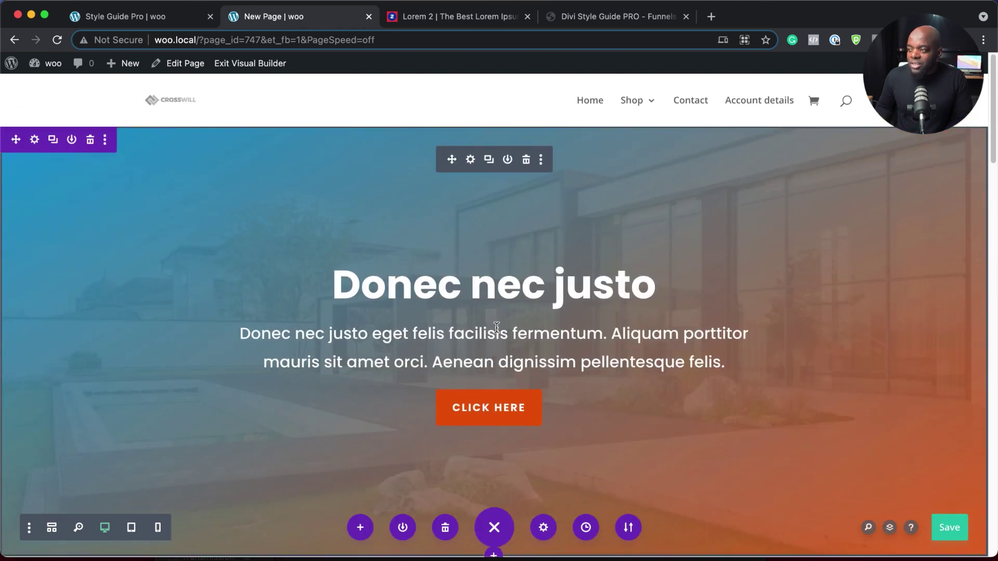
{"action": "scroll", "coordinate": [652, 406], "scroll_direction": "down", "scroll_amount": 12}
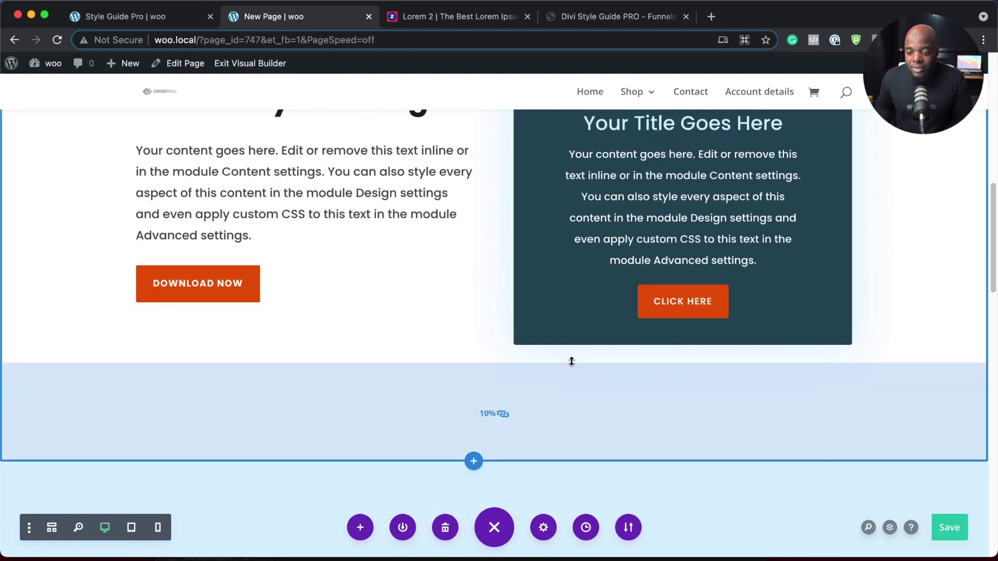
{"action": "scroll", "coordinate": [513, 411], "scroll_direction": "down", "scroll_amount": 3}
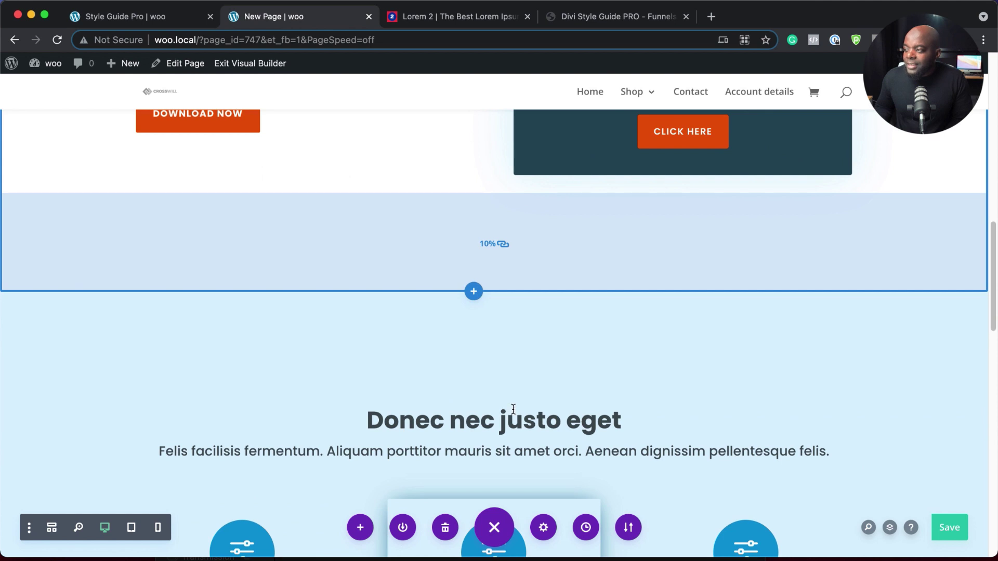
{"action": "scroll", "coordinate": [513, 410], "scroll_direction": "down", "scroll_amount": 2}
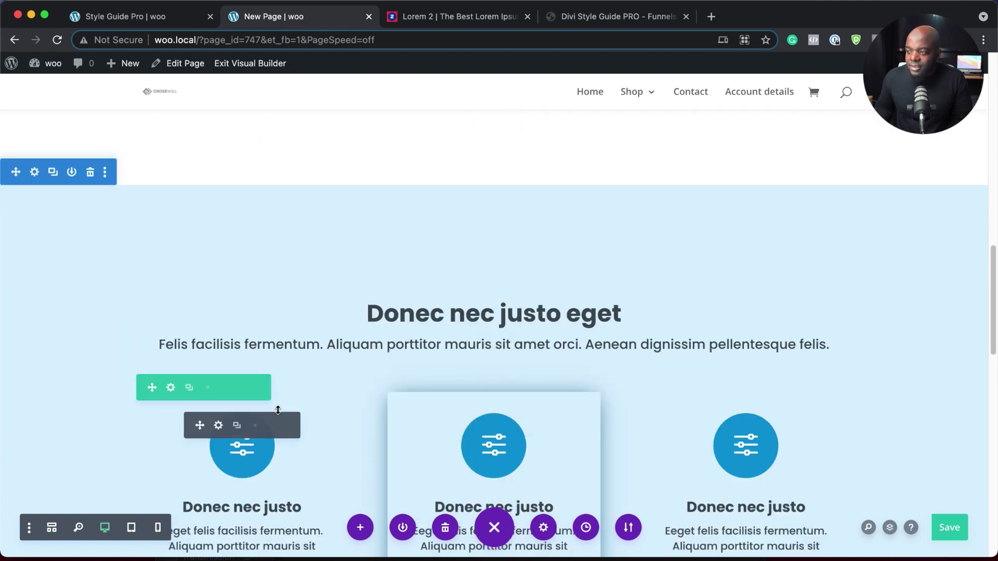
Look through the image and blurb styles on the Style Guide Pro page, then exit its Visual Builder
{"action": "left_click", "coordinate": [179, 24]}
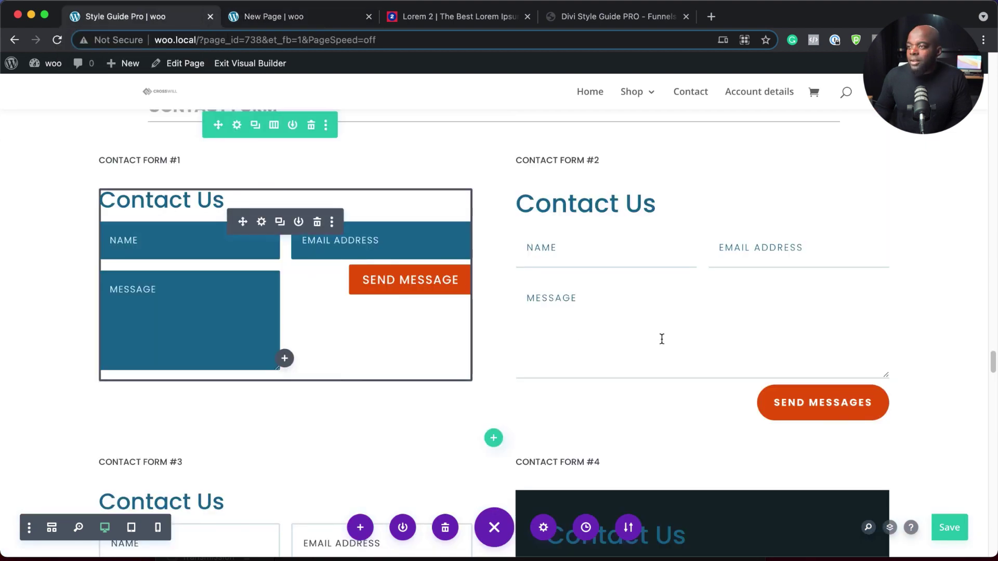
{"action": "scroll", "coordinate": [661, 337], "scroll_direction": "up", "scroll_amount": 10}
{"action": "scroll", "coordinate": [662, 333], "scroll_direction": "up", "scroll_amount": 10}
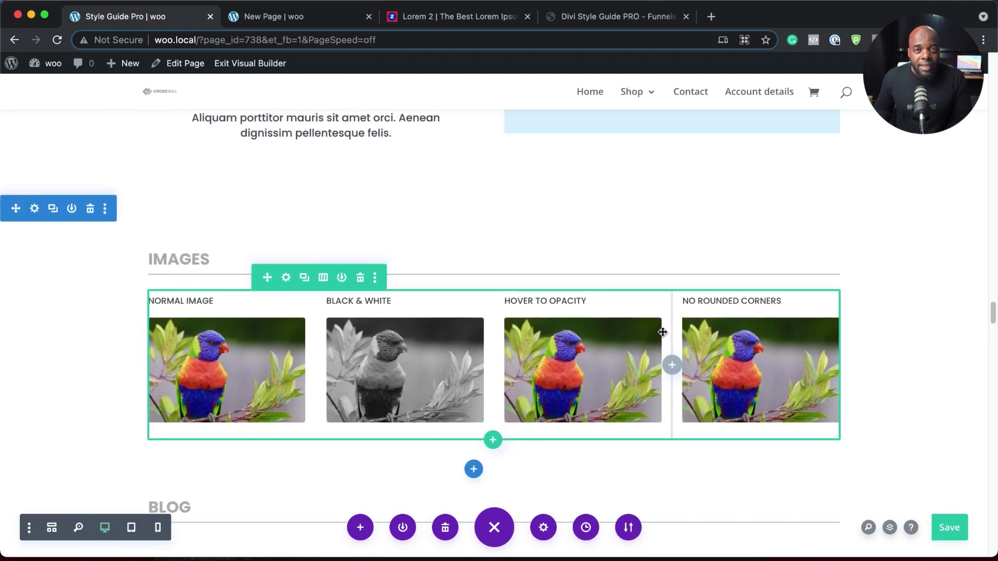
{"action": "scroll", "coordinate": [588, 294], "scroll_direction": "up", "scroll_amount": 5}
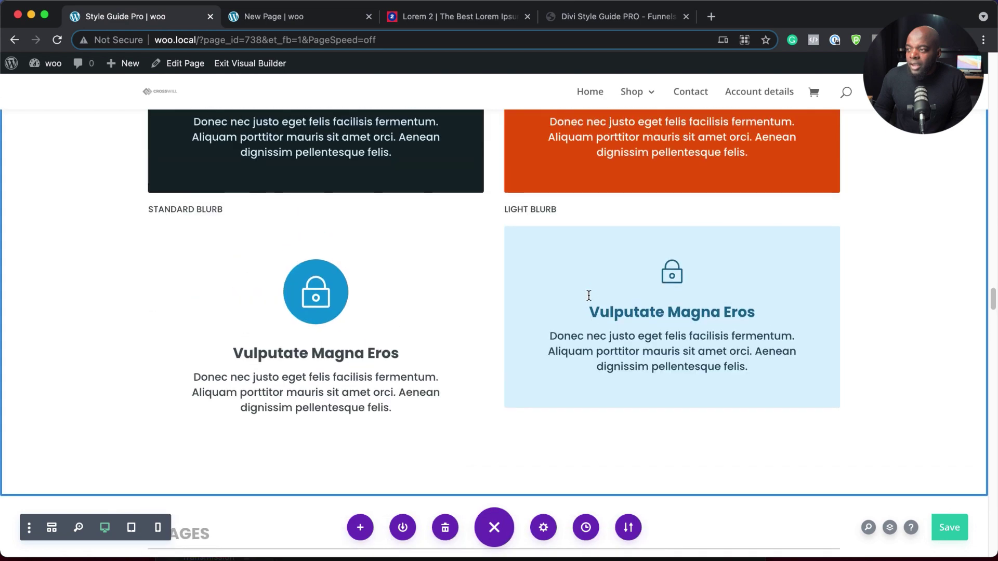
{"action": "scroll", "coordinate": [589, 295], "scroll_direction": "up", "scroll_amount": 5}
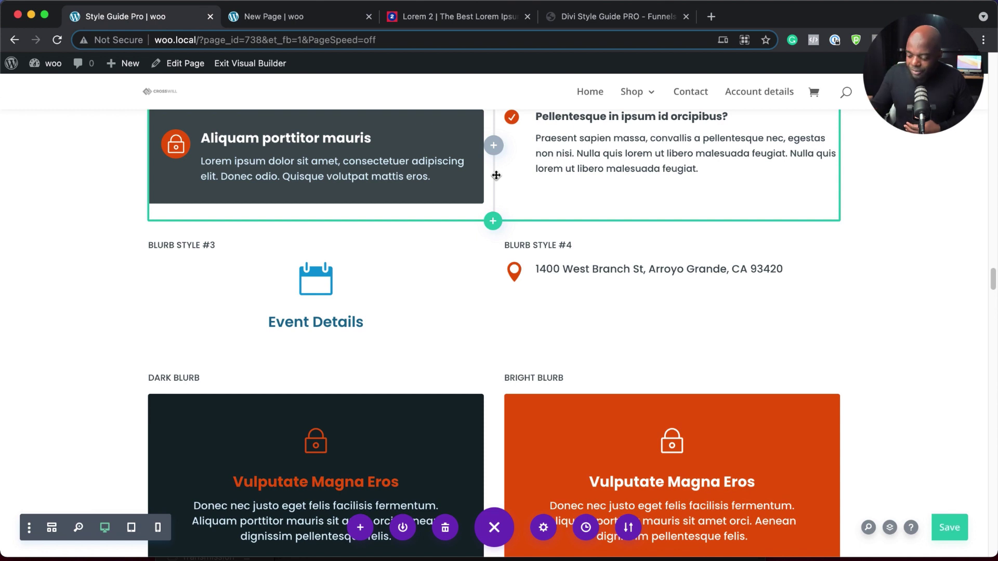
{"action": "left_click", "coordinate": [259, 64]}
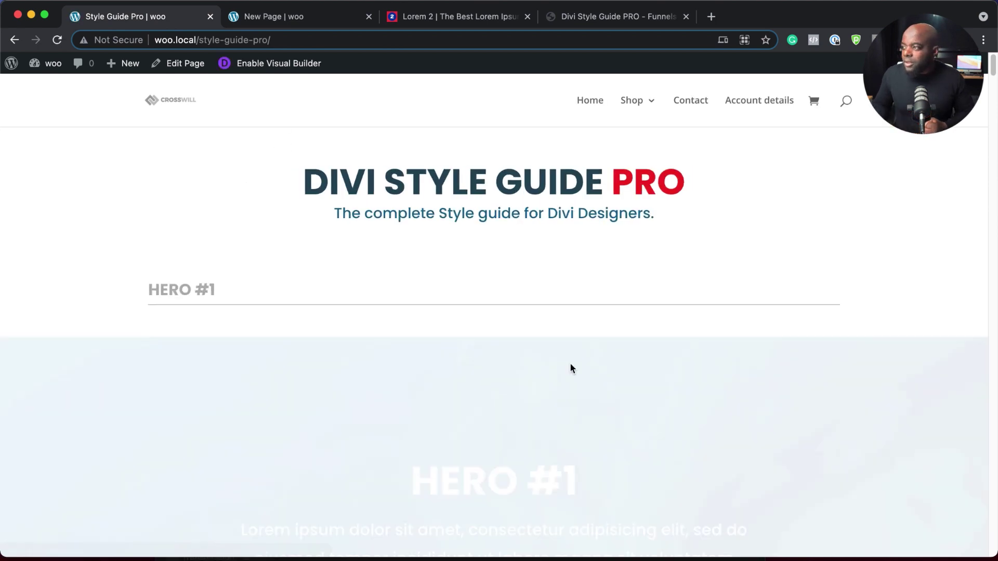
{"action": "scroll", "coordinate": [672, 305], "scroll_direction": "down", "scroll_amount": 3}
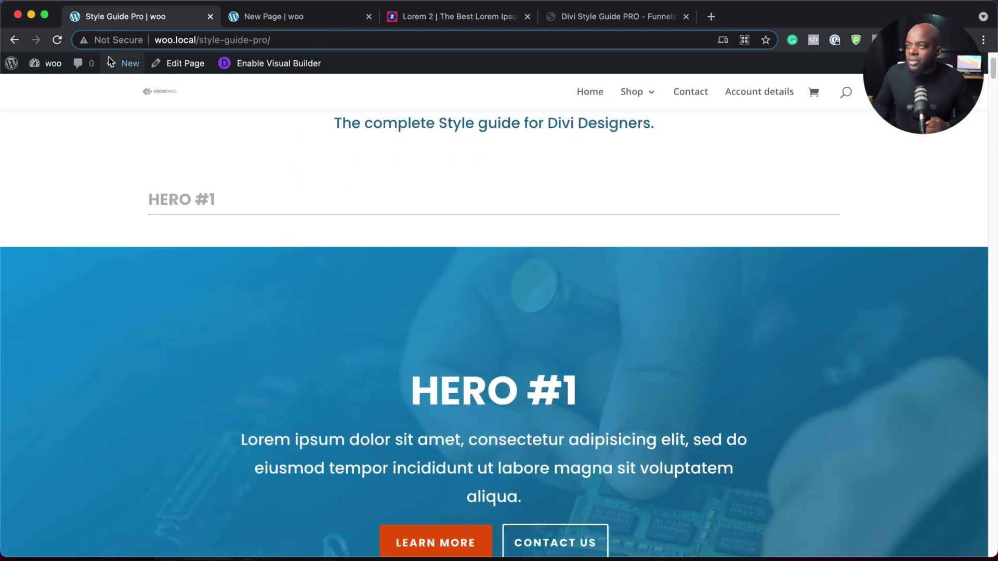
Open the WordPress dashboard in a new browser tab and place that tab before the Style Guide Pro one
{"action": "mouse_move", "coordinate": [56, 71]}
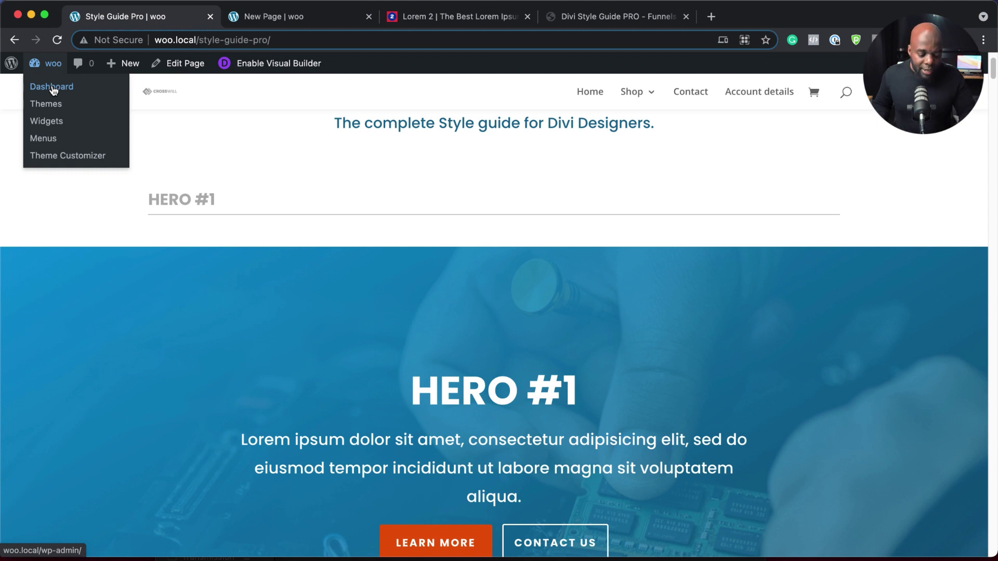
{"action": "left_click", "coordinate": [52, 90], "text": "super"}
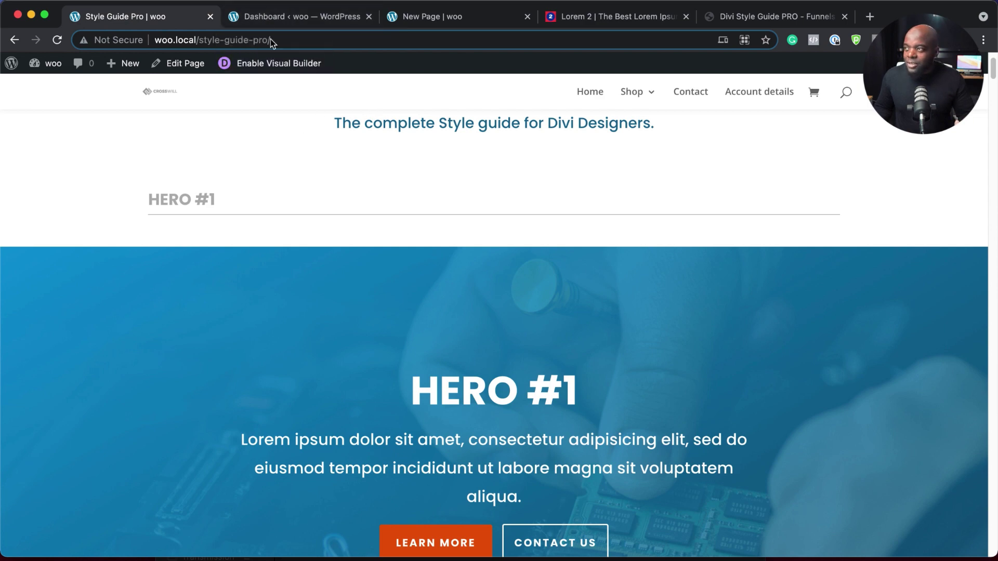
{"action": "left_click", "coordinate": [263, 18]}
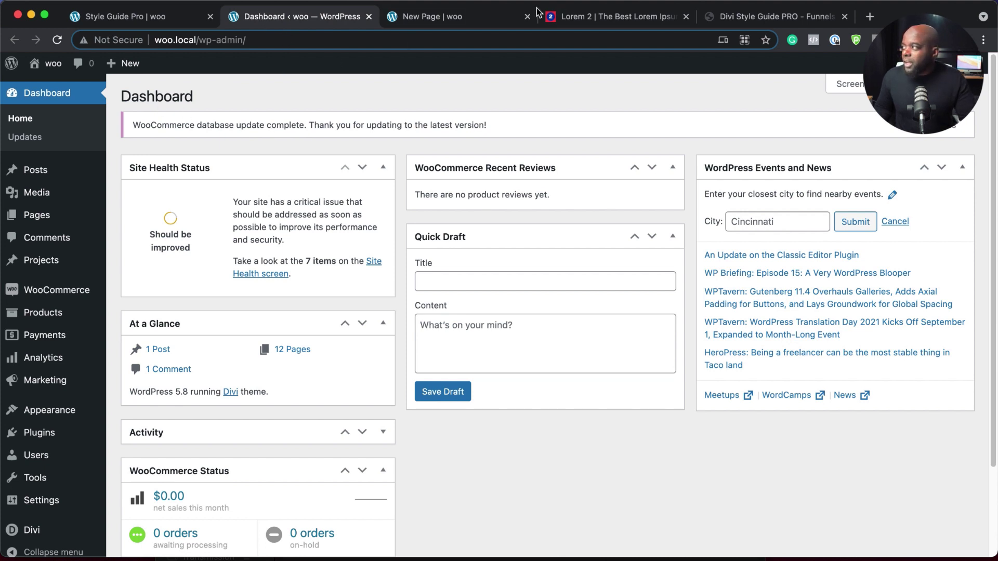
{"action": "left_click_drag", "start_coordinate": [324, 21], "coordinate": [174, 14]}
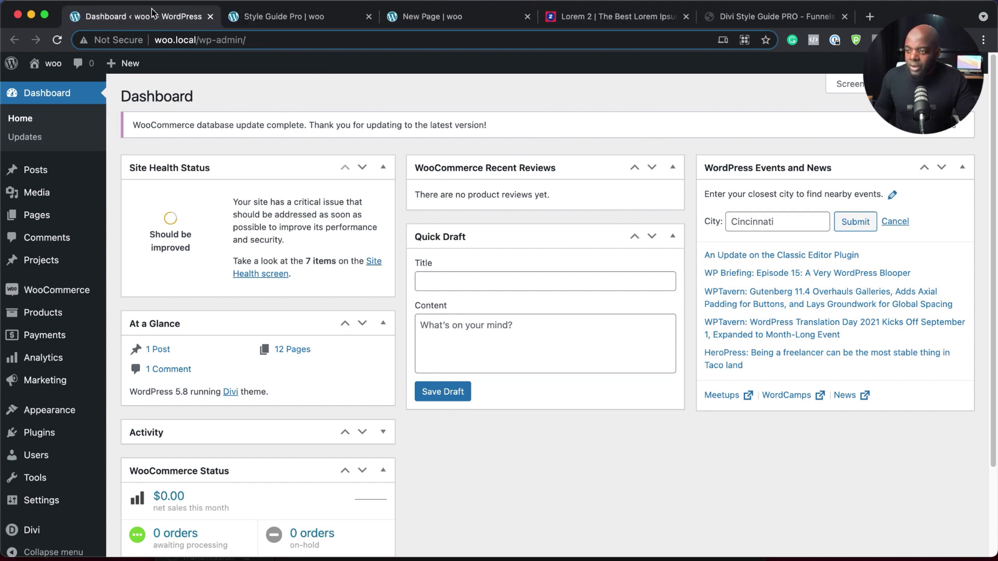
Open Divi's Theme Options and export them to a file named "My color palette"
{"action": "scroll", "coordinate": [59, 423], "scroll_direction": "down", "scroll_amount": 3}
{"action": "mouse_move", "coordinate": [60, 520]}
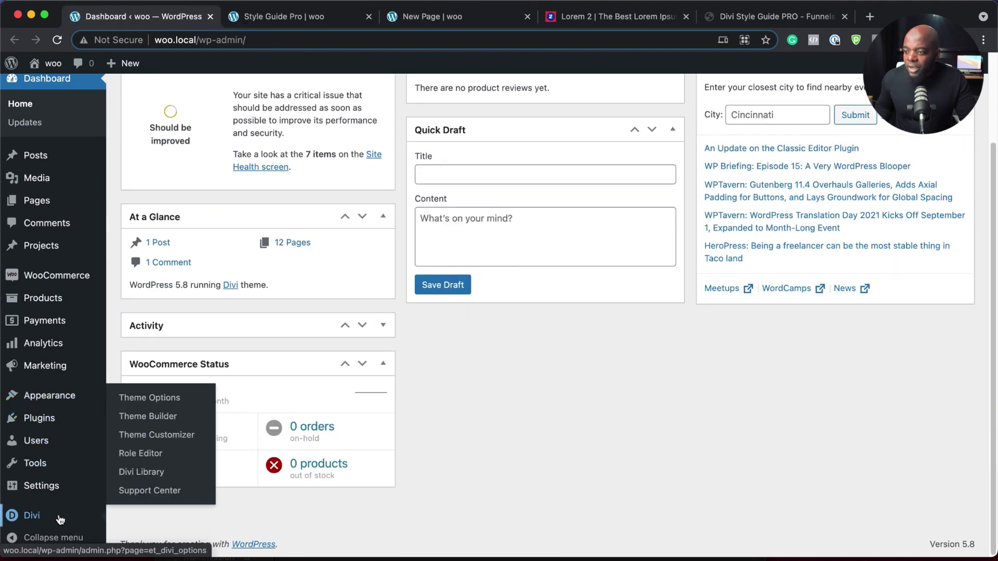
{"action": "left_click", "coordinate": [171, 403]}
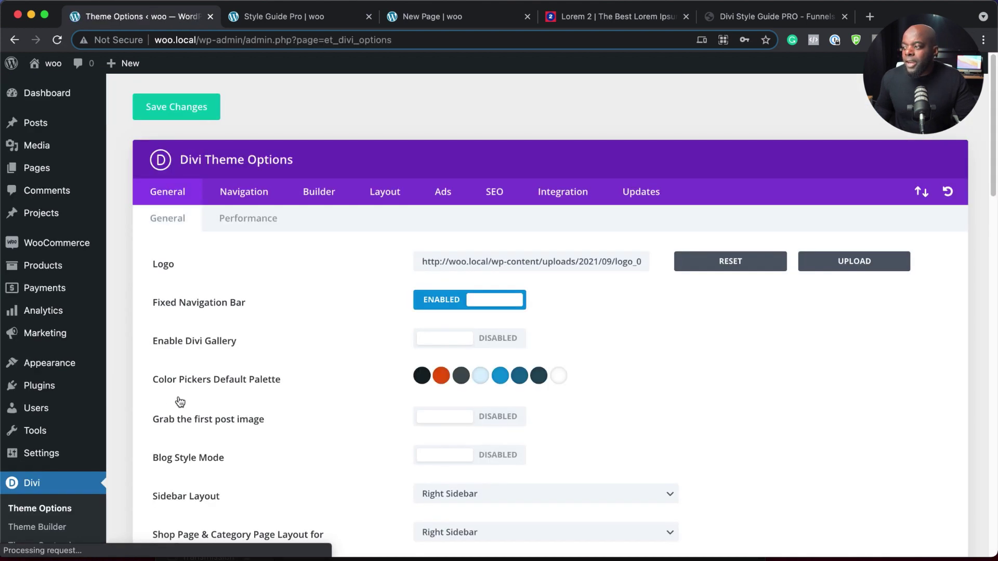
{"action": "left_click", "coordinate": [921, 192]}
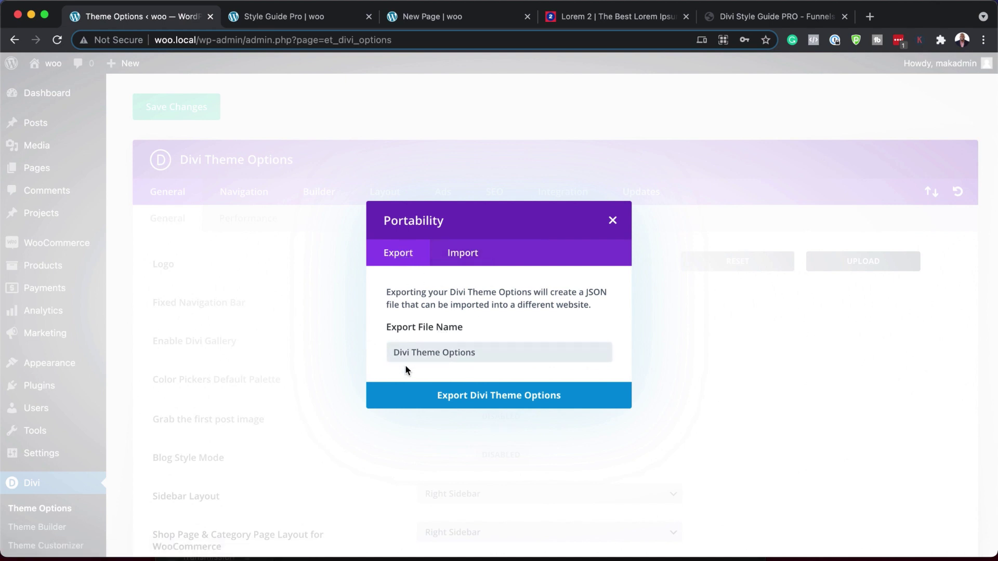
{"action": "left_click", "coordinate": [422, 358]}
{"action": "triple_click", "coordinate": [413, 352]}
{"action": "type", "text": "My color palette"}
{"action": "left_click", "coordinate": [457, 396]}
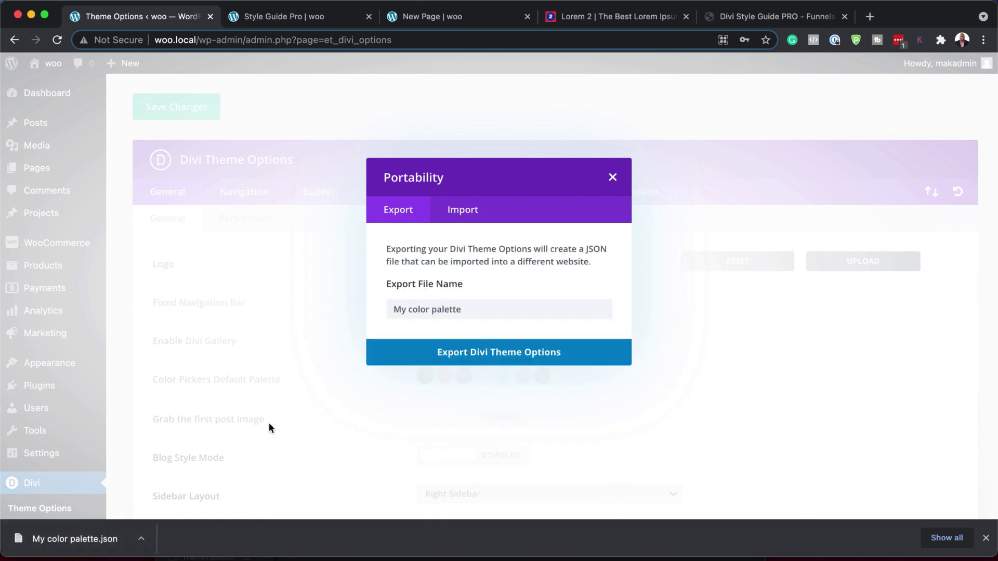
Look at the import options for Divi Theme Options, then close the Portability dialog and the downloads bar
{"action": "left_click", "coordinate": [458, 214]}
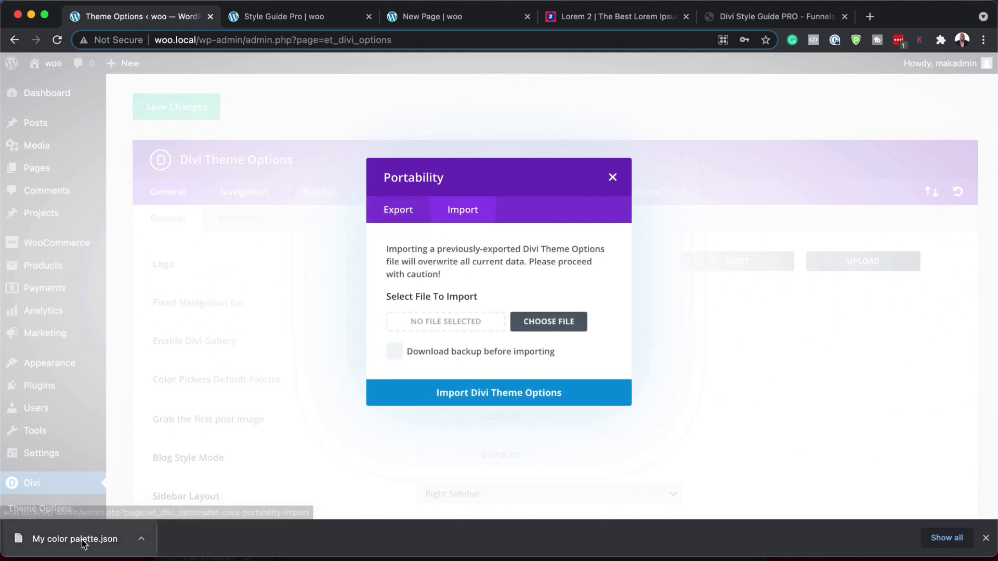
{"action": "left_click", "coordinate": [611, 177]}
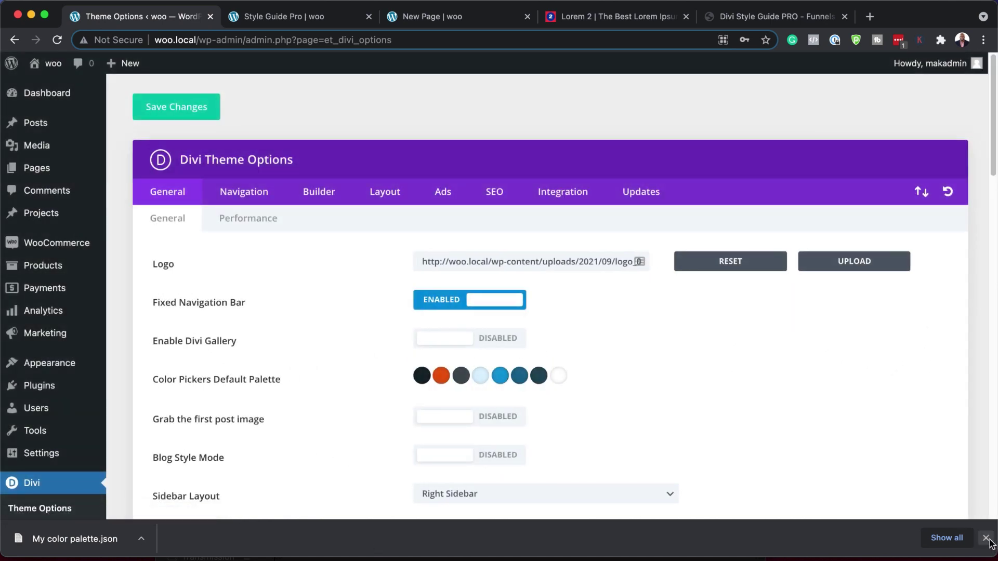
{"action": "left_click", "coordinate": [985, 538]}
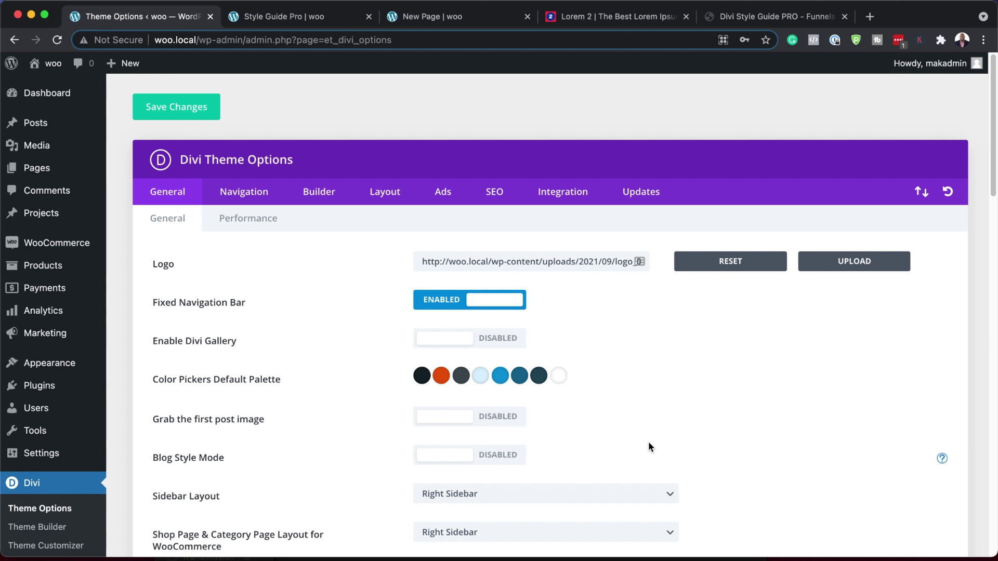
Open coolors.co in a new browser tab, start its palette generator and hide the two promotional boxes
{"action": "left_click", "coordinate": [875, 16]}
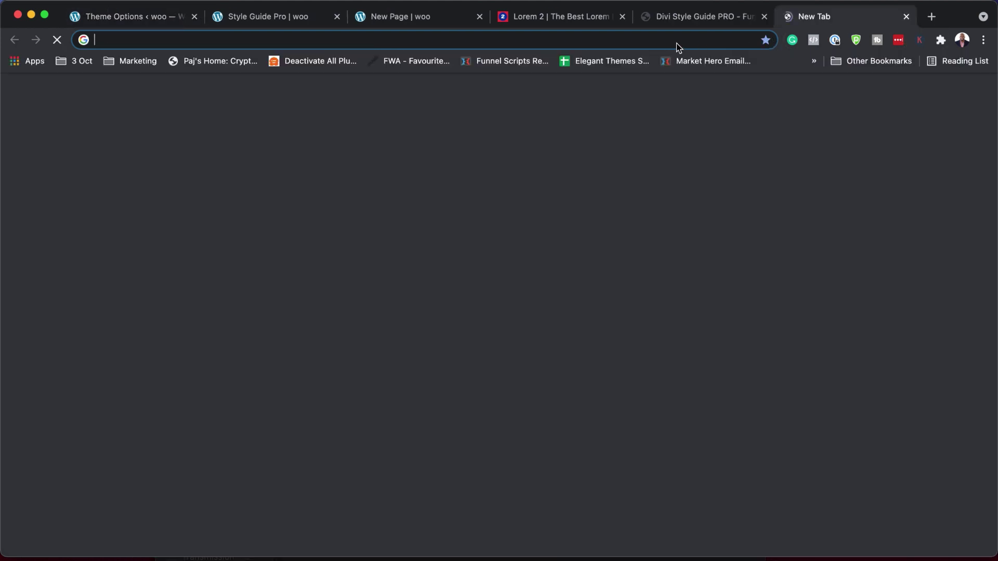
{"action": "left_click", "coordinate": [675, 42]}
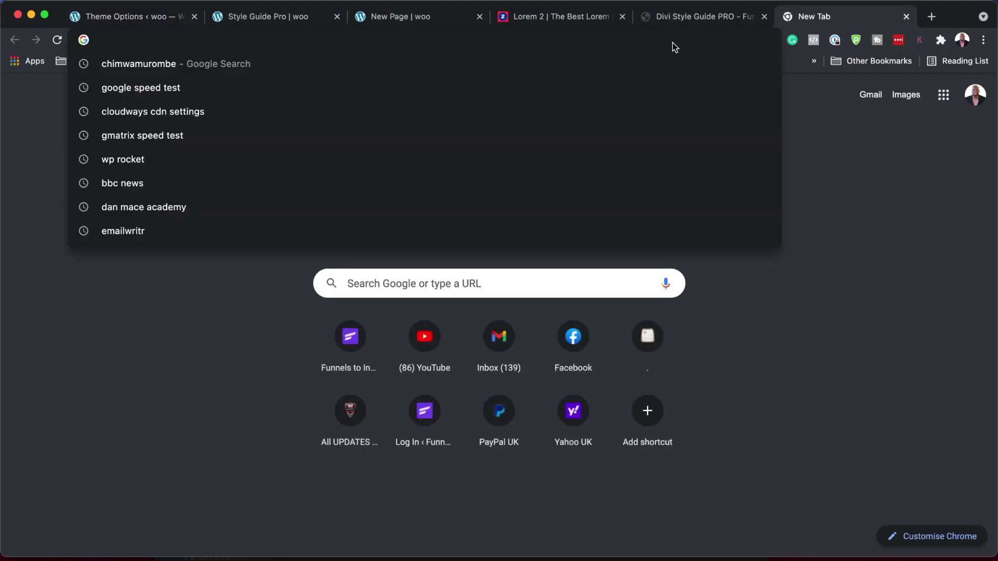
{"action": "type", "text": "co"}
{"action": "key", "text": "Return"}
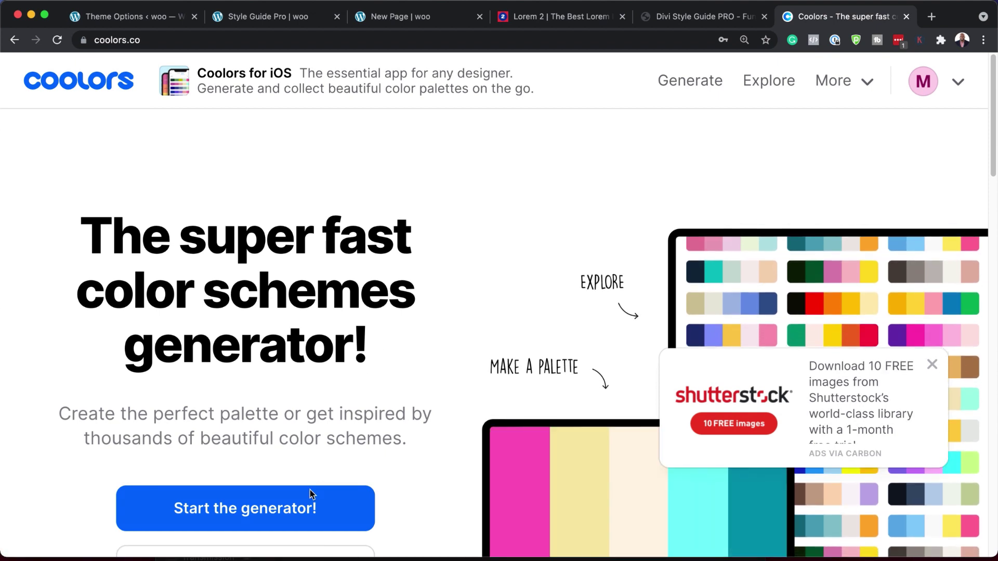
{"action": "left_click", "coordinate": [284, 512]}
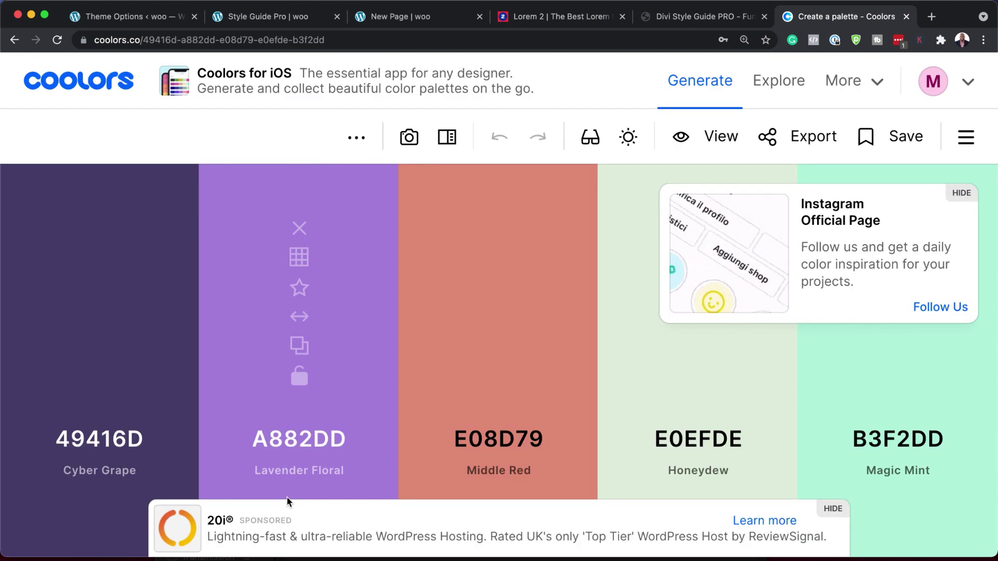
{"action": "left_click", "coordinate": [961, 195]}
{"action": "left_click", "coordinate": [832, 509]}
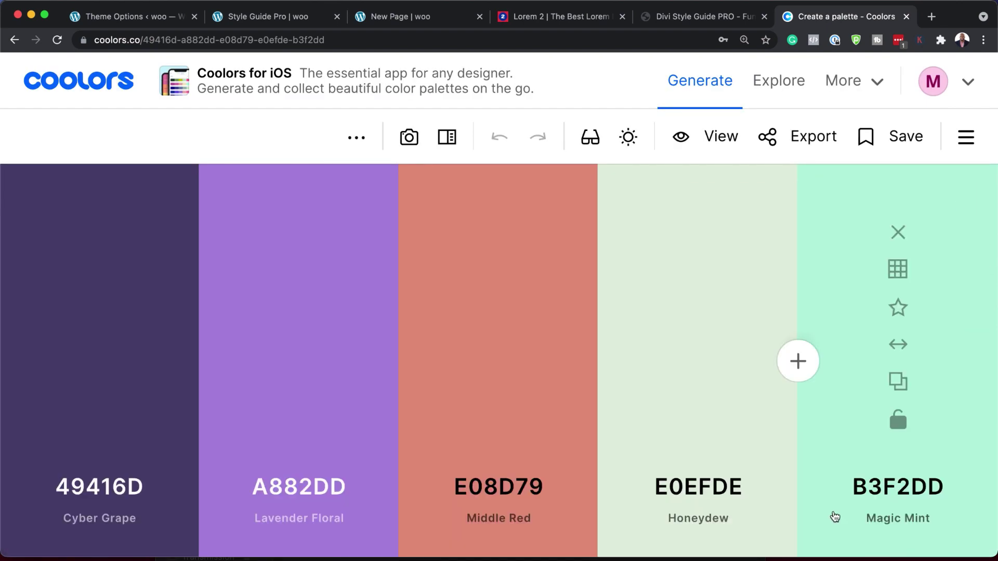
Expand the palette to seven colors and regenerate it until it runs from Black 000000 to Middle Red F48668
{"action": "left_click", "coordinate": [798, 361]}
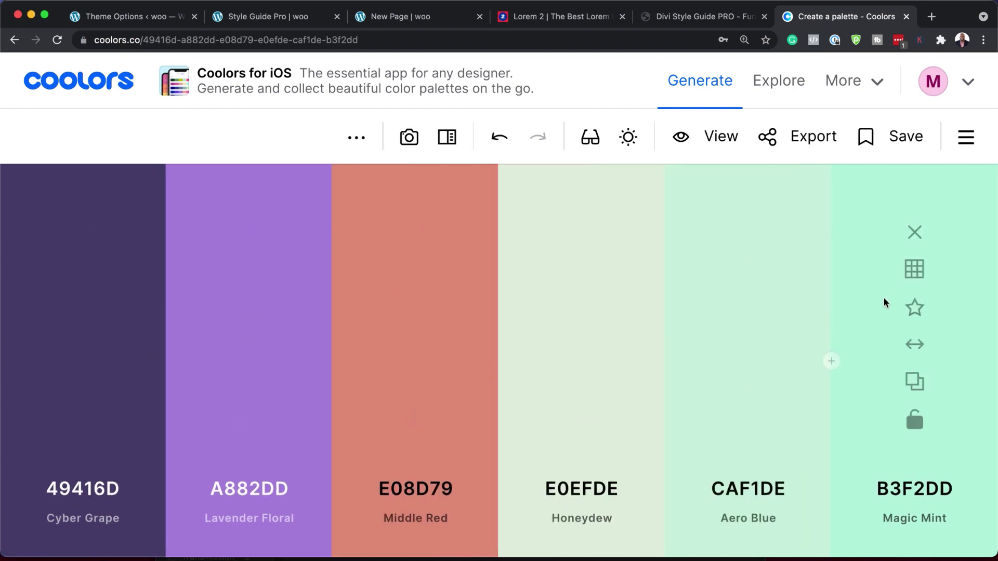
{"action": "left_click", "coordinate": [831, 361]}
{"action": "key", "text": "space"}
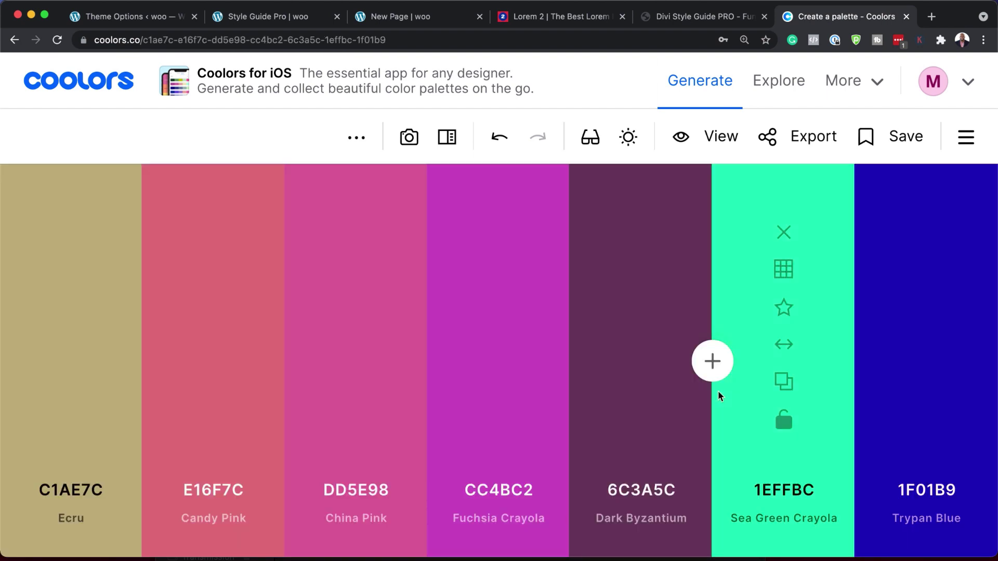
{"action": "key", "text": "space"}
{"action": "key", "text": "space"}
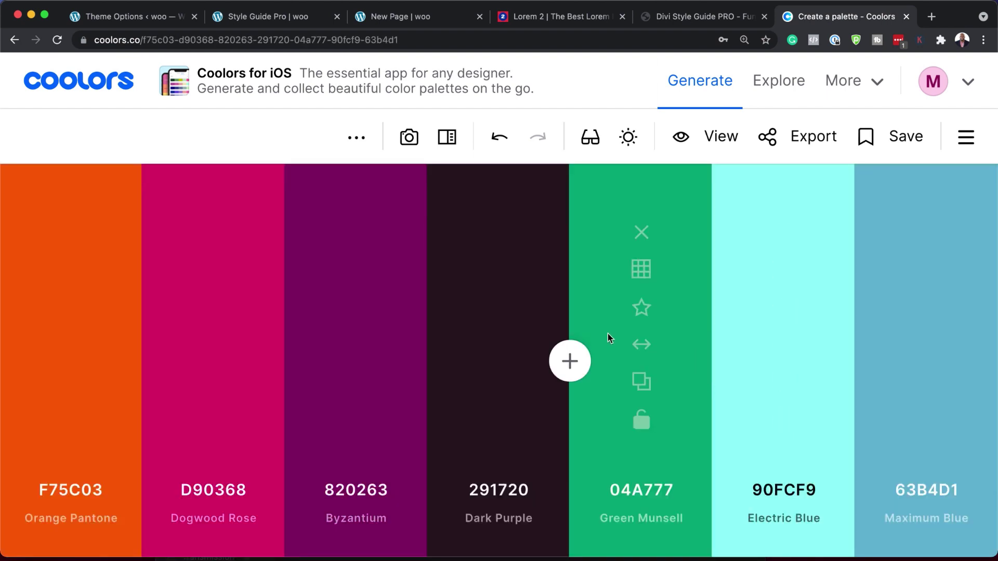
{"action": "key", "text": "space"}
{"action": "key", "text": "space"}
{"action": "key", "text": "space"}
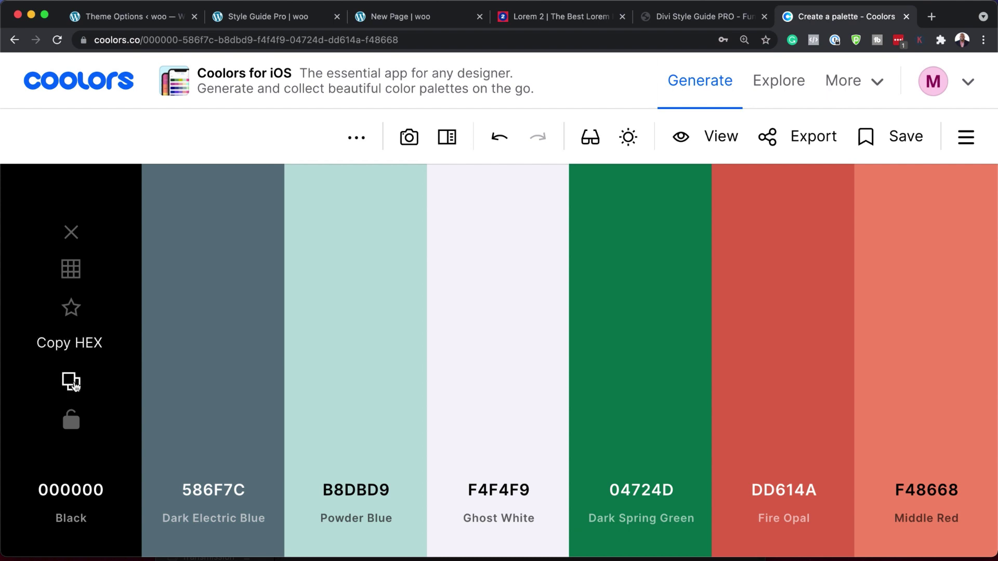
Copy the Black hex code and move the Coolors browser tab directly after the Theme Options tab
{"action": "left_click", "coordinate": [75, 382]}
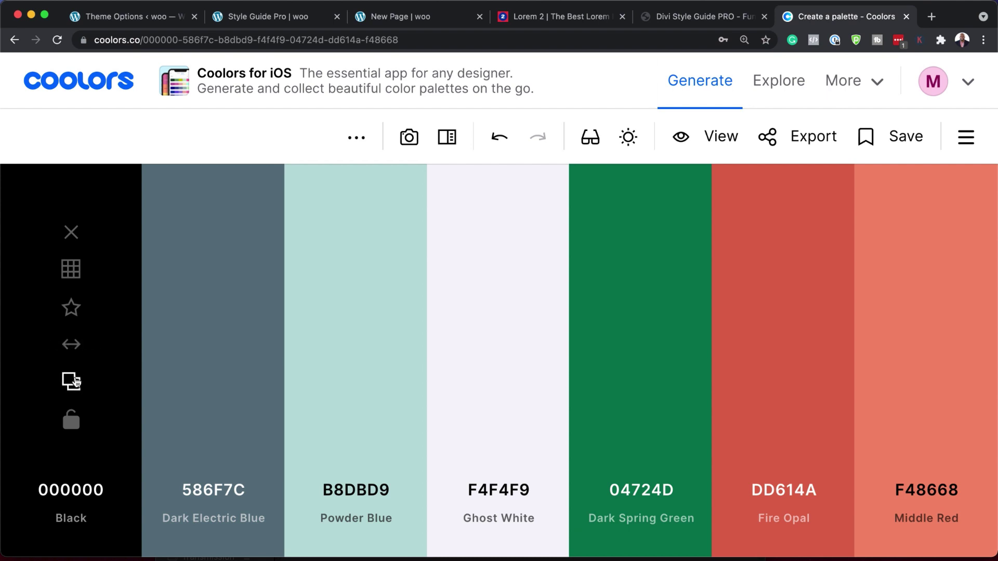
{"action": "left_click", "coordinate": [146, 24]}
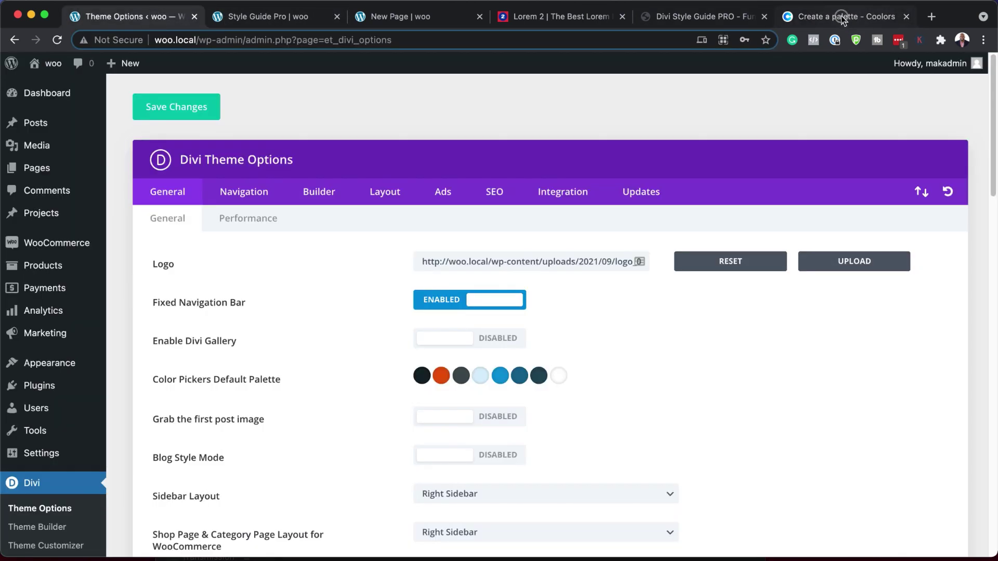
{"action": "left_click_drag", "start_coordinate": [844, 16], "coordinate": [270, 16]}
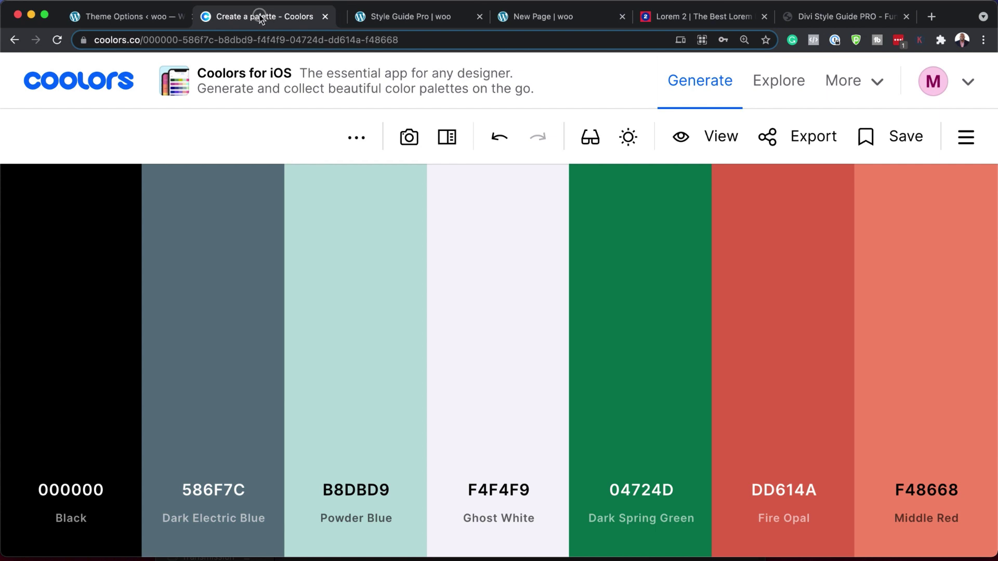
{"action": "left_click", "coordinate": [167, 18]}
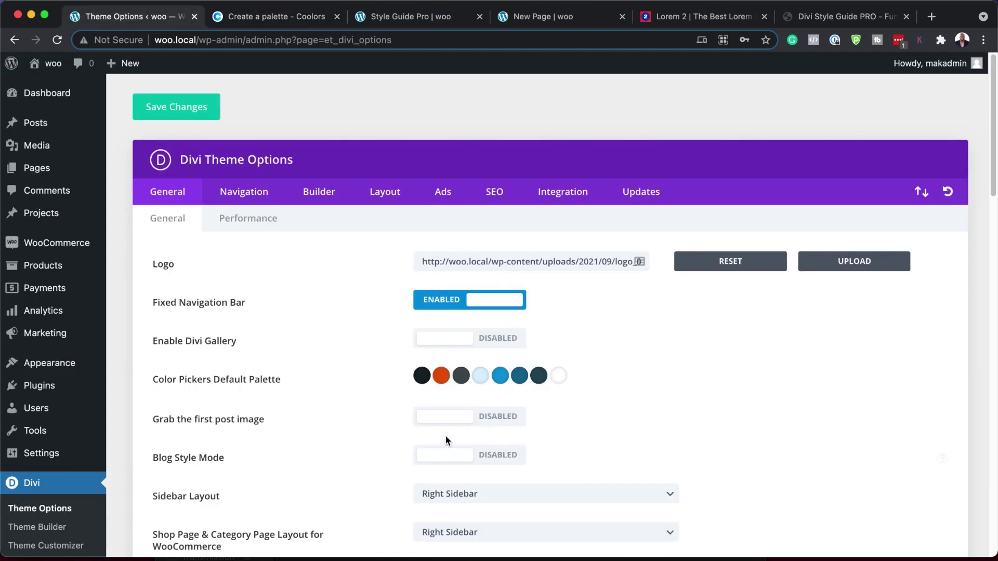
Set the first color of Divi's Color Pickers Default Palette to #000000
{"action": "left_click", "coordinate": [422, 375]}
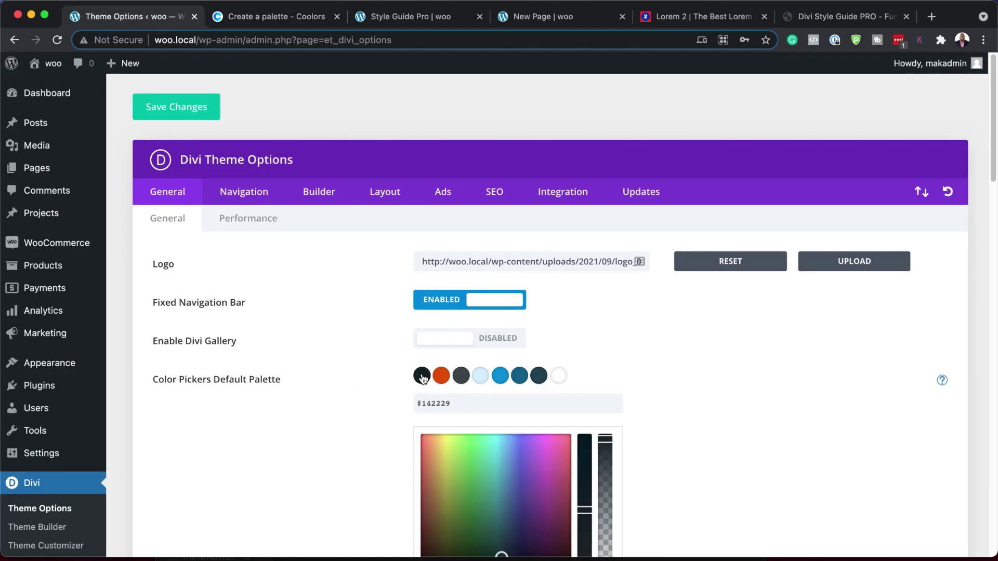
{"action": "triple_click", "coordinate": [467, 404]}
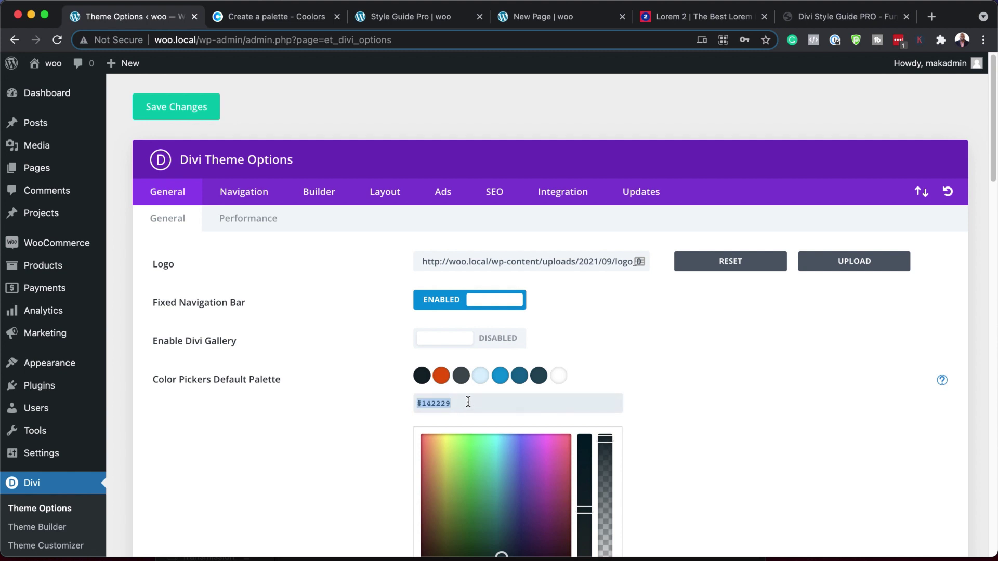
{"action": "type", "text": "000000"}
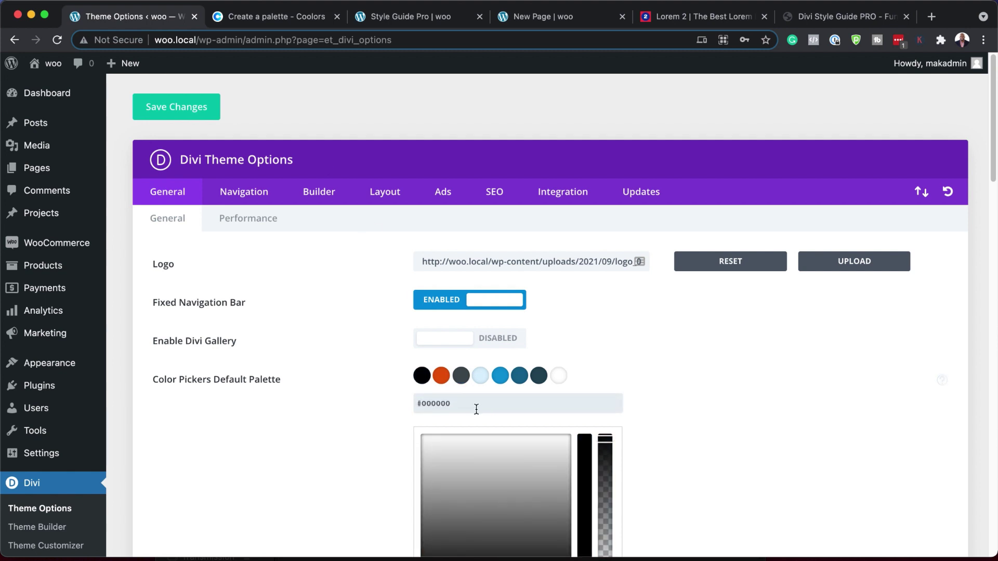
Replace the second default palette color with the Dark Electric Blue hex code 586F7C copied from Coolors
{"action": "left_click", "coordinate": [441, 376]}
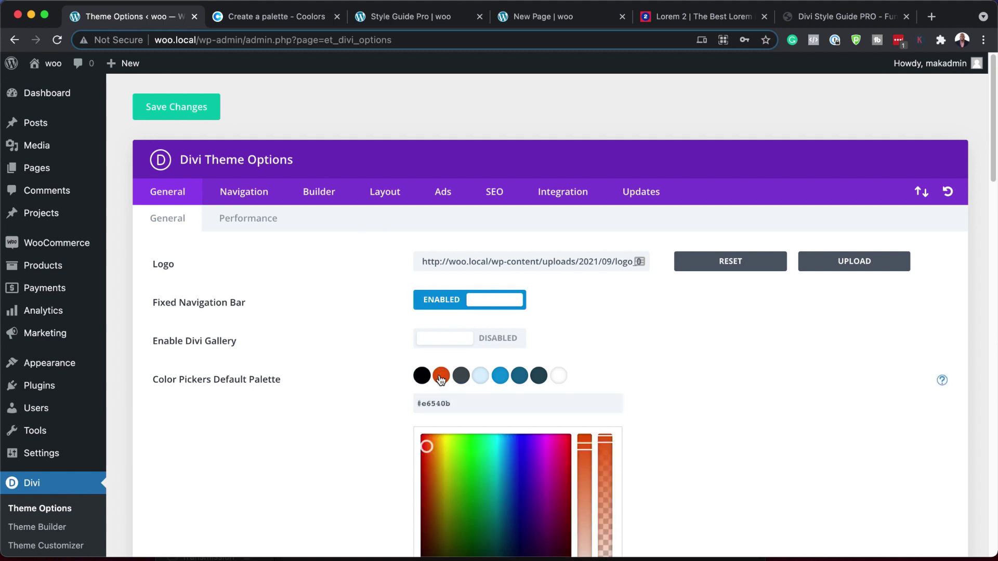
{"action": "left_click", "coordinate": [304, 17]}
{"action": "left_click", "coordinate": [214, 382]}
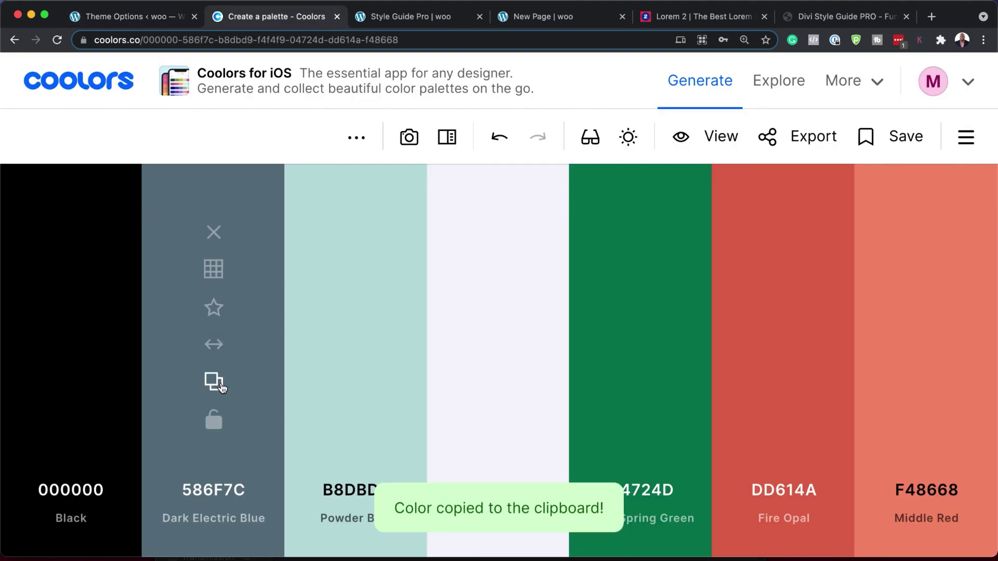
{"action": "left_click", "coordinate": [151, 17]}
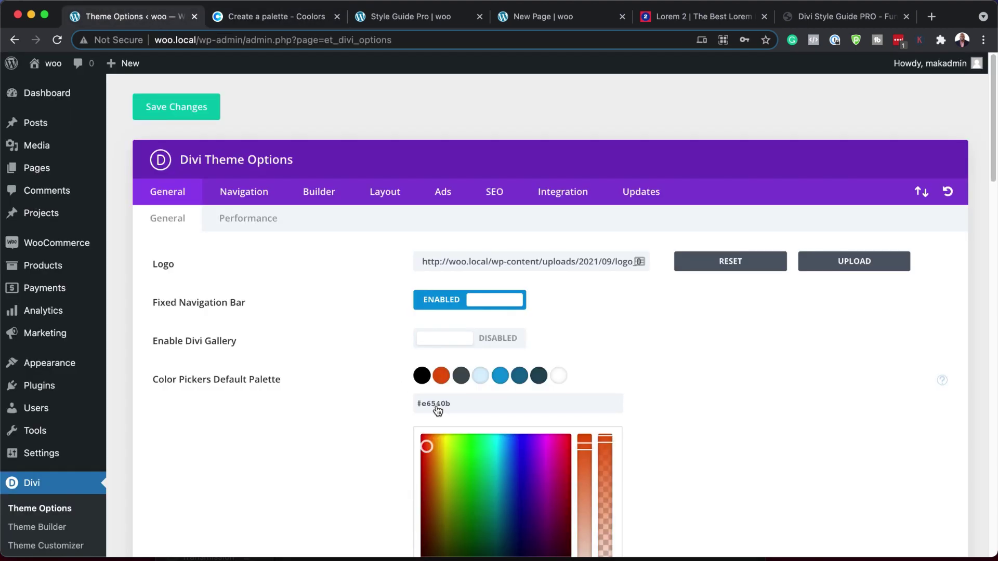
{"action": "left_click", "coordinate": [463, 401]}
{"action": "double_click", "coordinate": [463, 400]}
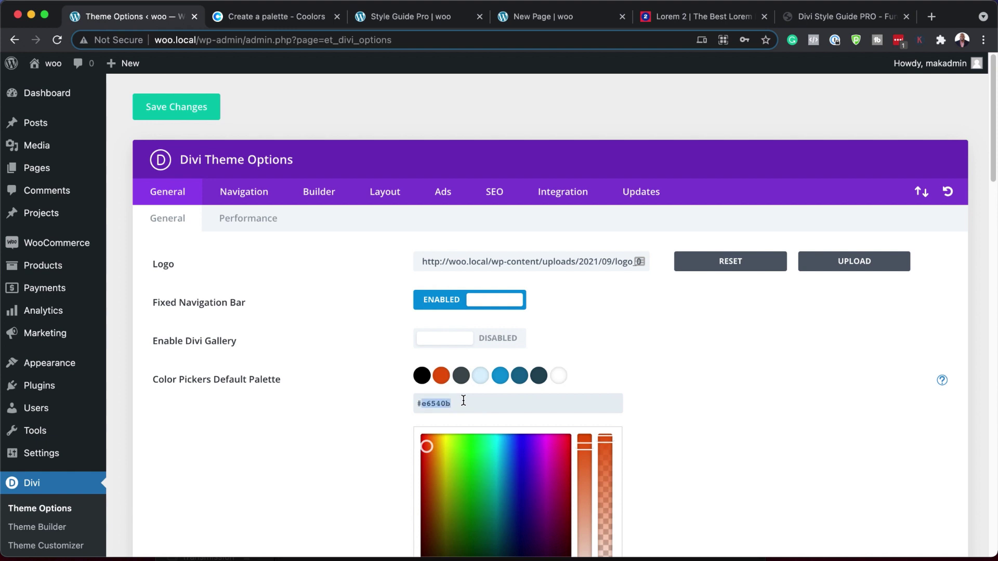
{"action": "key", "text": "super+v"}
Replace the third default palette color with the Powder Blue hex code B8DBD9 copied from Coolors
{"action": "left_click", "coordinate": [462, 375]}
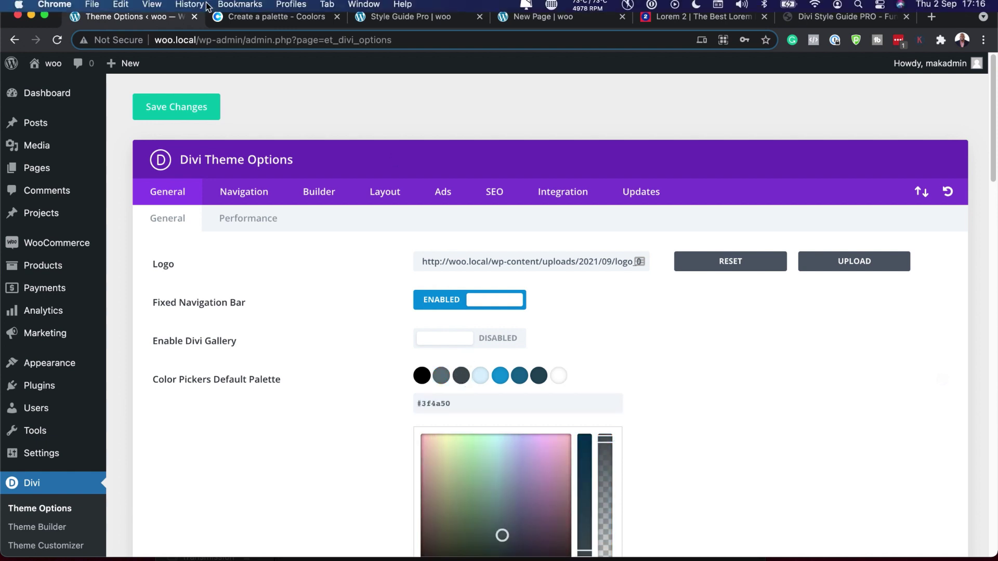
{"action": "left_click", "coordinate": [246, 23]}
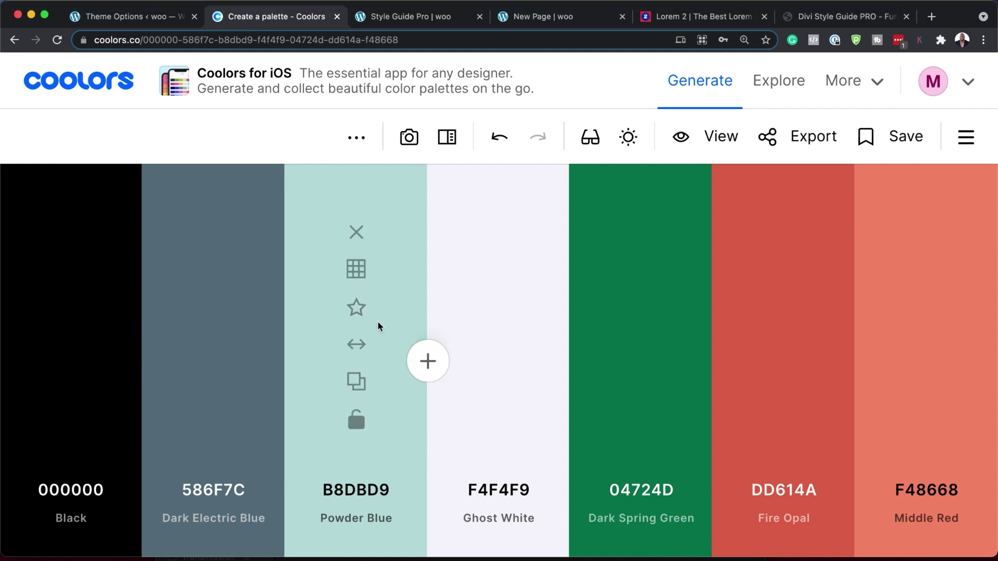
{"action": "left_click", "coordinate": [357, 383]}
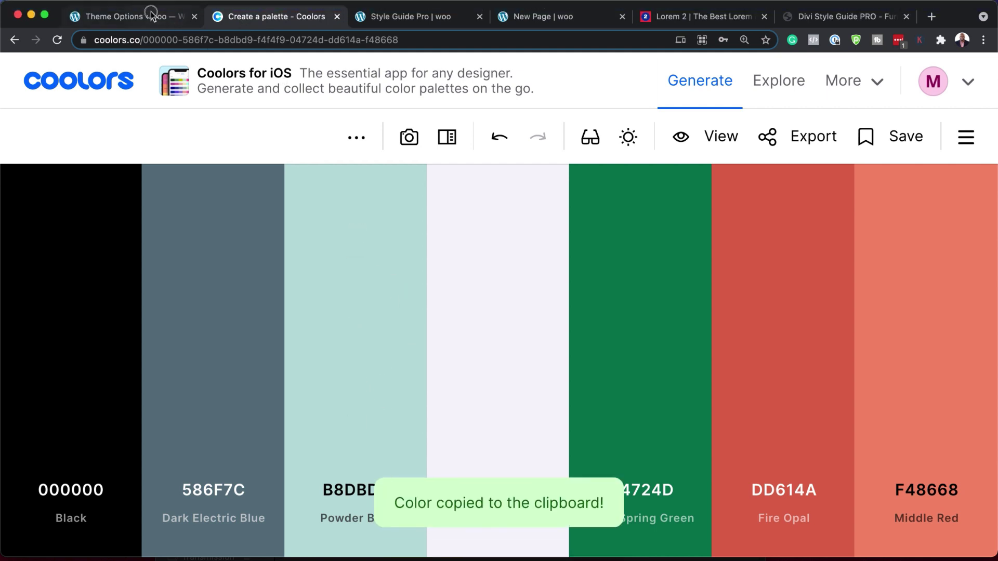
{"action": "left_click", "coordinate": [150, 16]}
{"action": "double_click", "coordinate": [479, 407]}
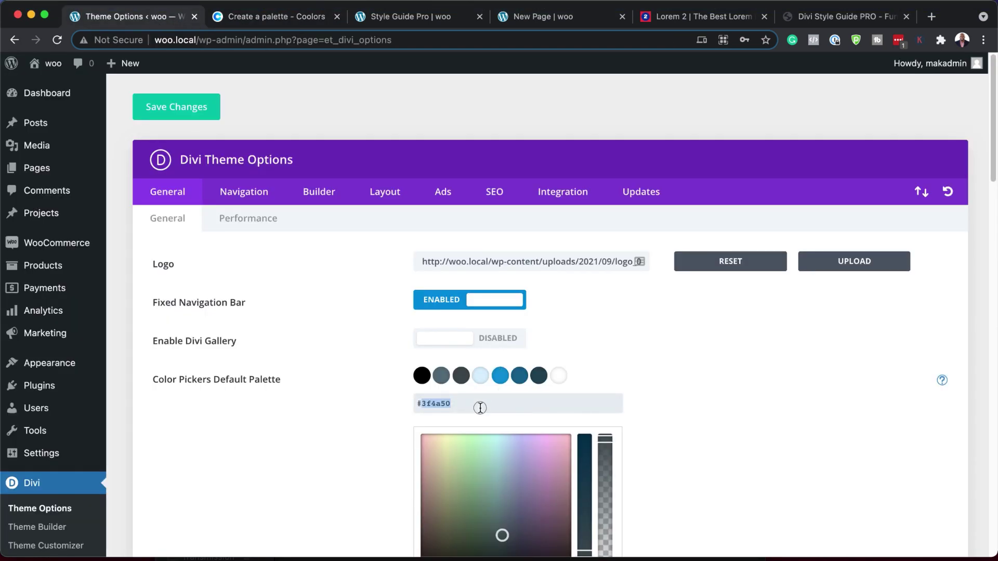
{"action": "key", "text": "ctrl+v"}
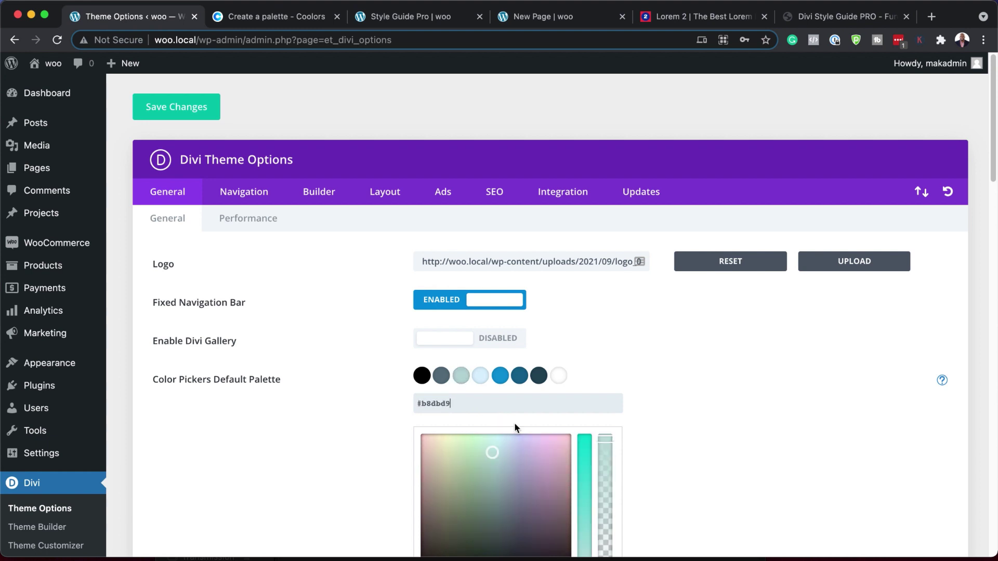
Replace the fourth default palette color with the Ghost White hex code F4F4F9 copied from Coolors
{"action": "left_click", "coordinate": [479, 376]}
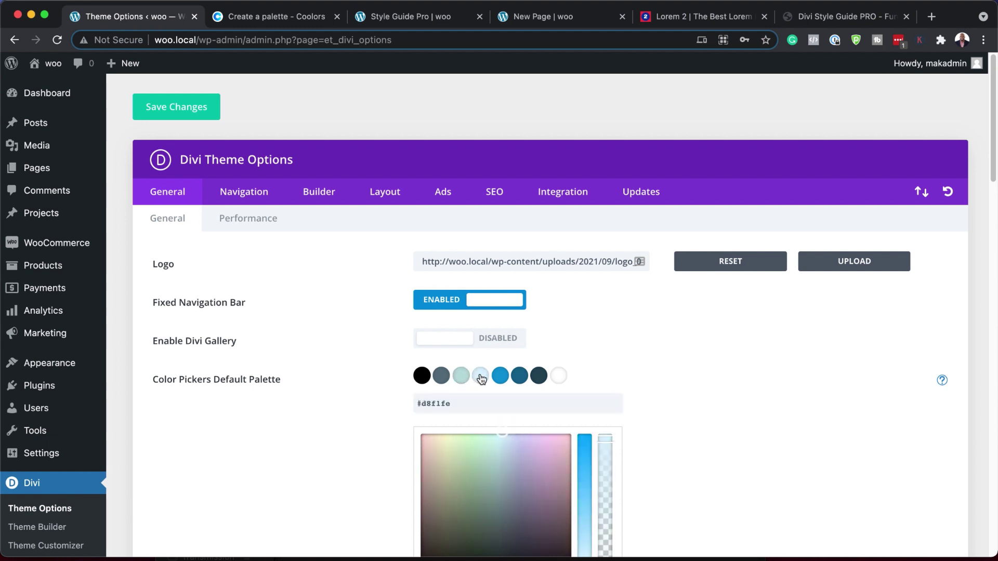
{"action": "left_click", "coordinate": [315, 16]}
{"action": "left_click", "coordinate": [499, 382]}
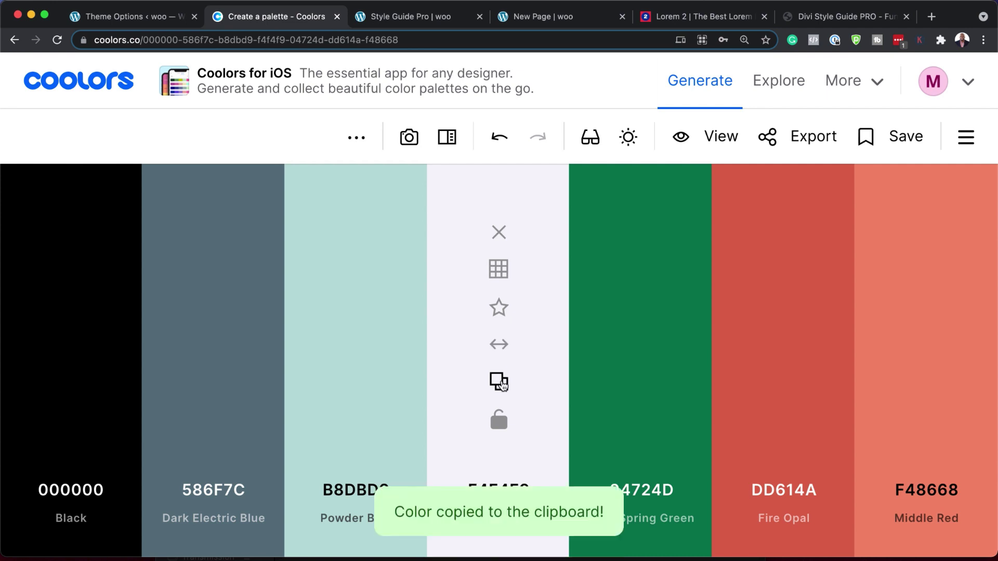
{"action": "left_click", "coordinate": [159, 21]}
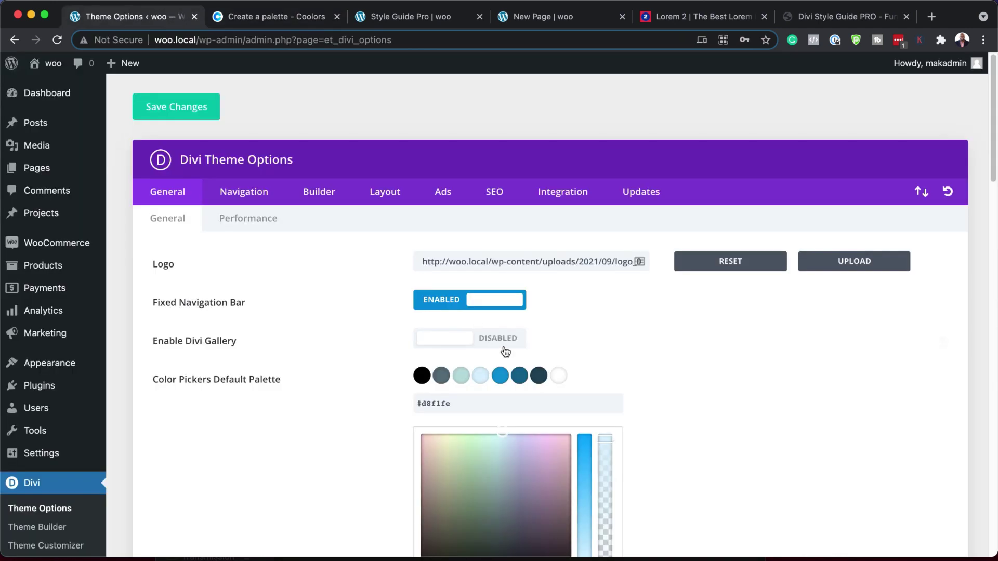
{"action": "triple_click", "coordinate": [483, 408]}
{"action": "key", "text": "super+v"}
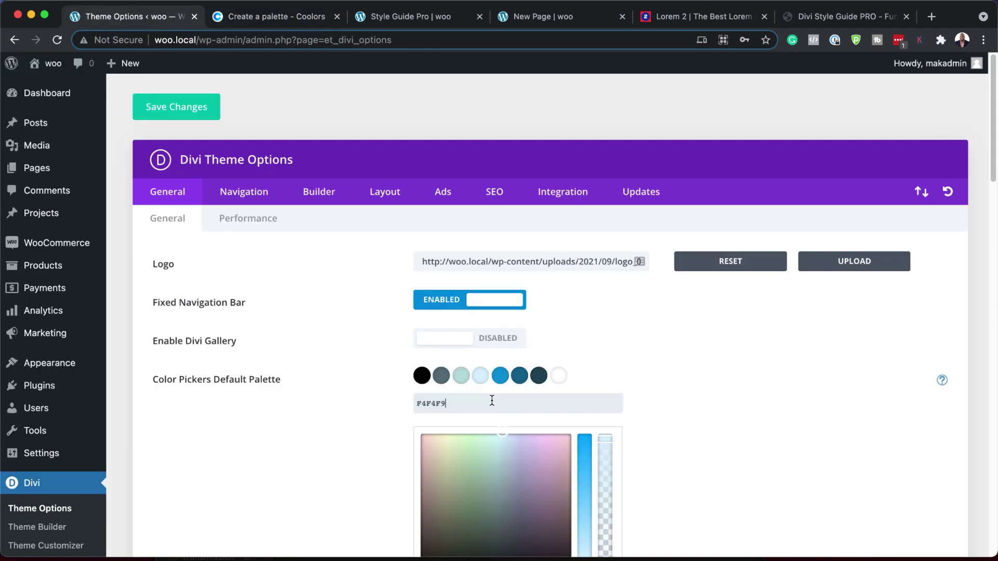
Replace the fifth default palette color with the Dark Spring Green hex code 04724D copied from Coolors
{"action": "left_click", "coordinate": [500, 376]}
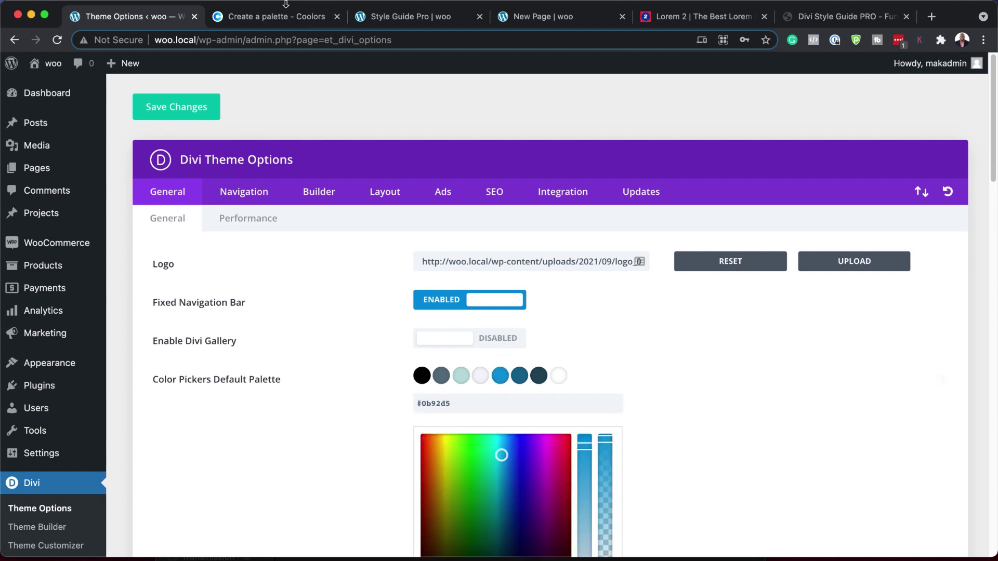
{"action": "key", "text": "ctrl+Tab"}
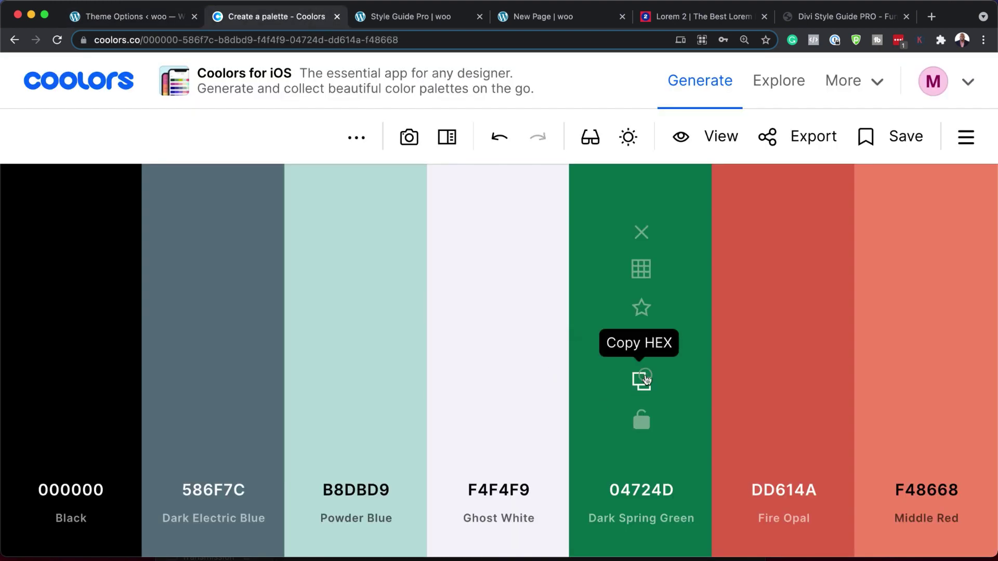
{"action": "left_click", "coordinate": [640, 381]}
{"action": "left_click", "coordinate": [163, 18]}
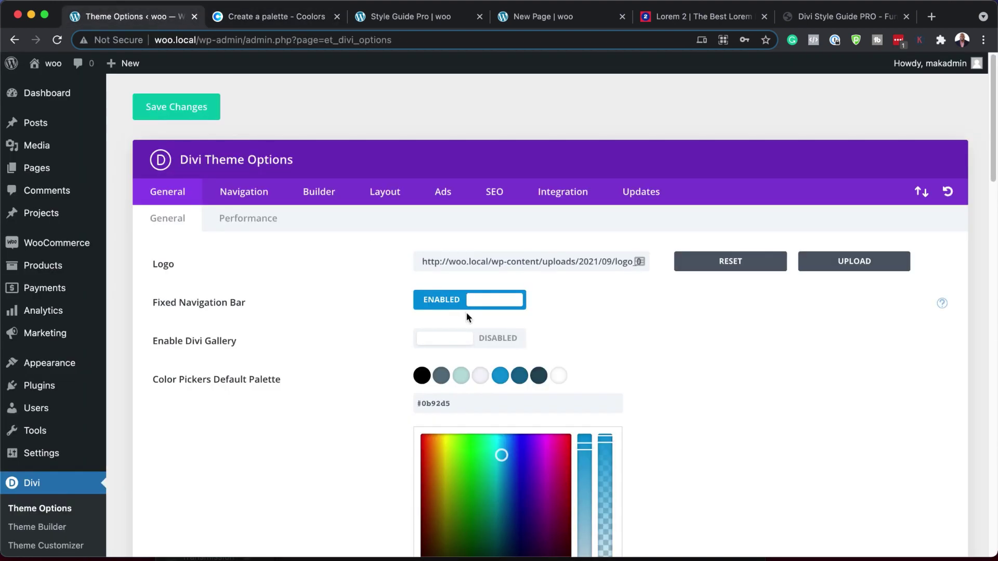
{"action": "double_click", "coordinate": [495, 401]}
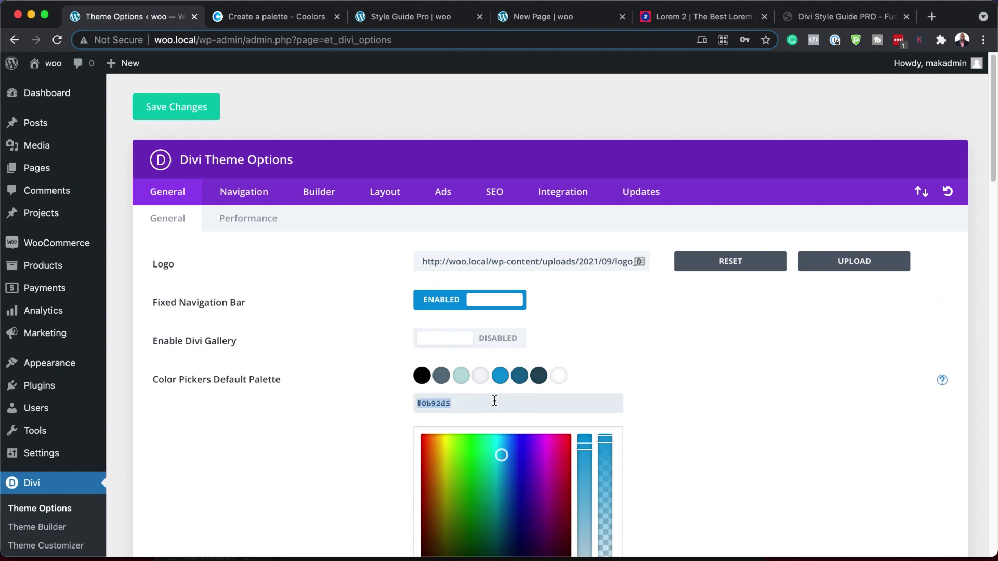
{"action": "key", "text": "super+v"}
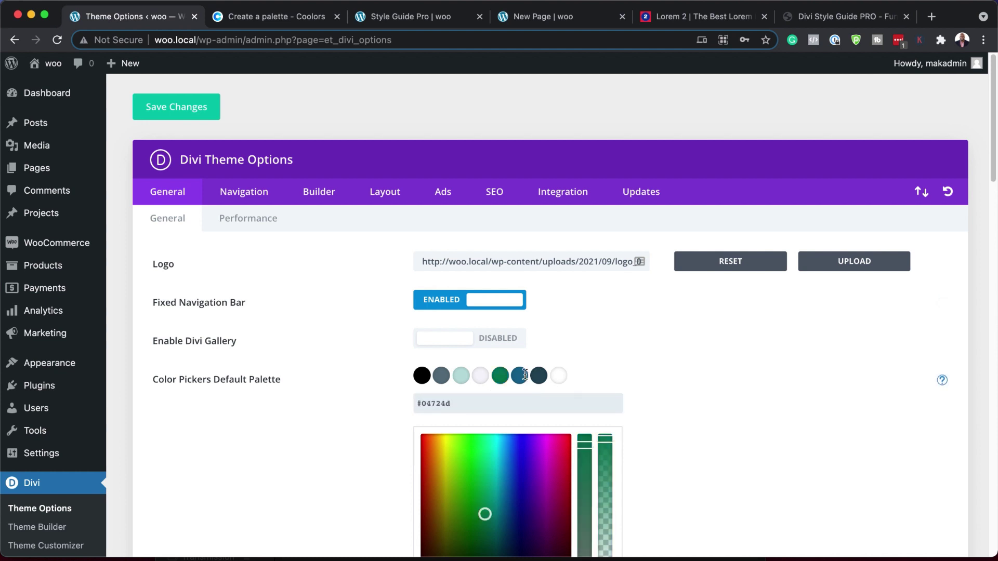
Replace the sixth default palette color with the Fire Opal hex code DD614A copied from Coolors
{"action": "left_click", "coordinate": [519, 375]}
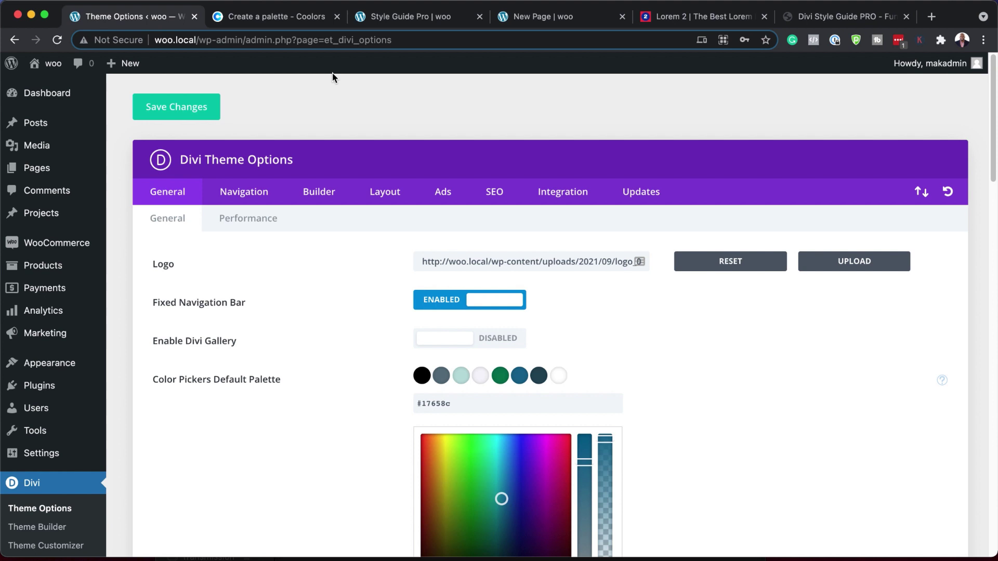
{"action": "left_click", "coordinate": [287, 16]}
{"action": "mouse_move", "coordinate": [717, 416]}
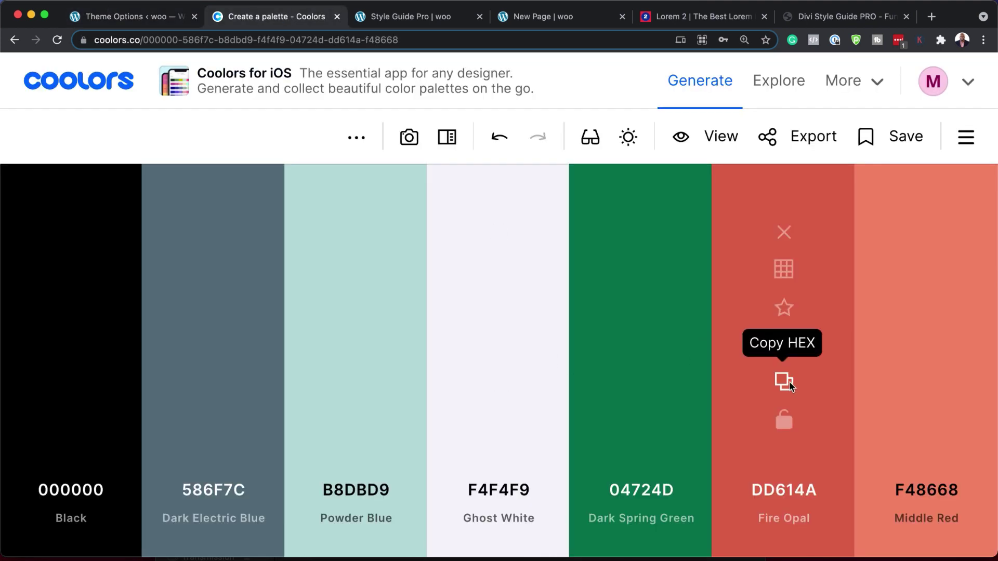
{"action": "left_click", "coordinate": [784, 382]}
{"action": "left_click", "coordinate": [162, 23]}
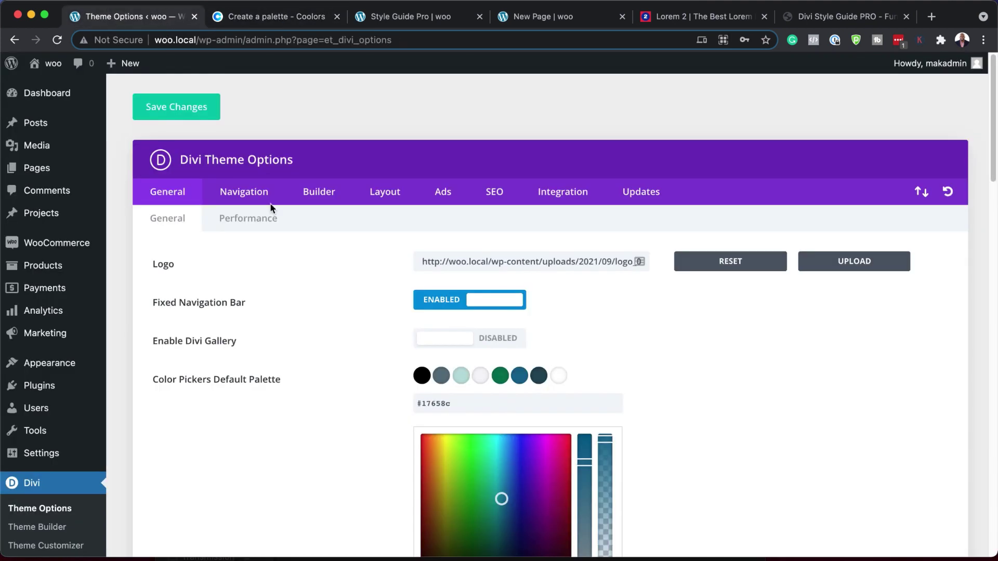
{"action": "double_click", "coordinate": [488, 406]}
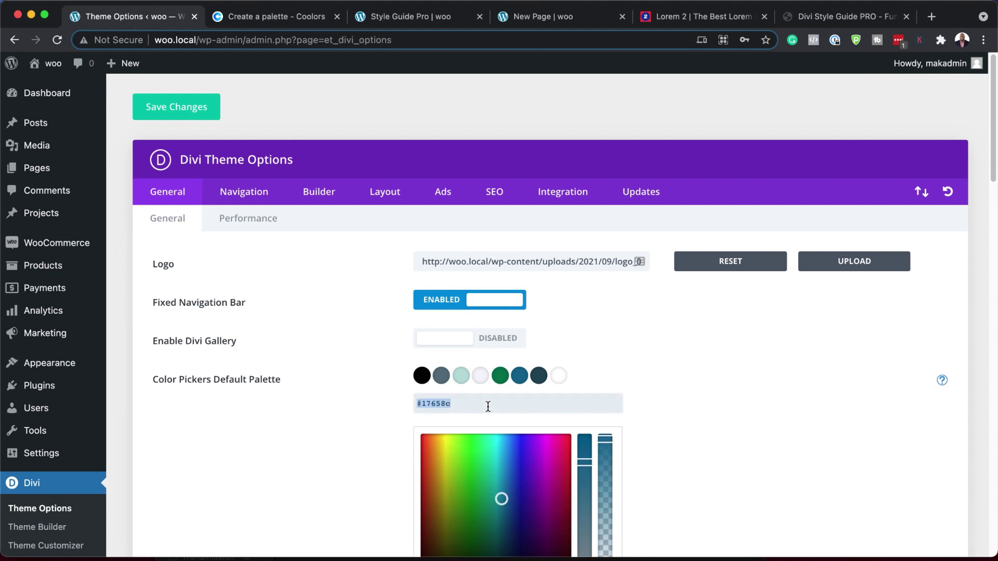
{"action": "key", "text": "ctrl+v"}
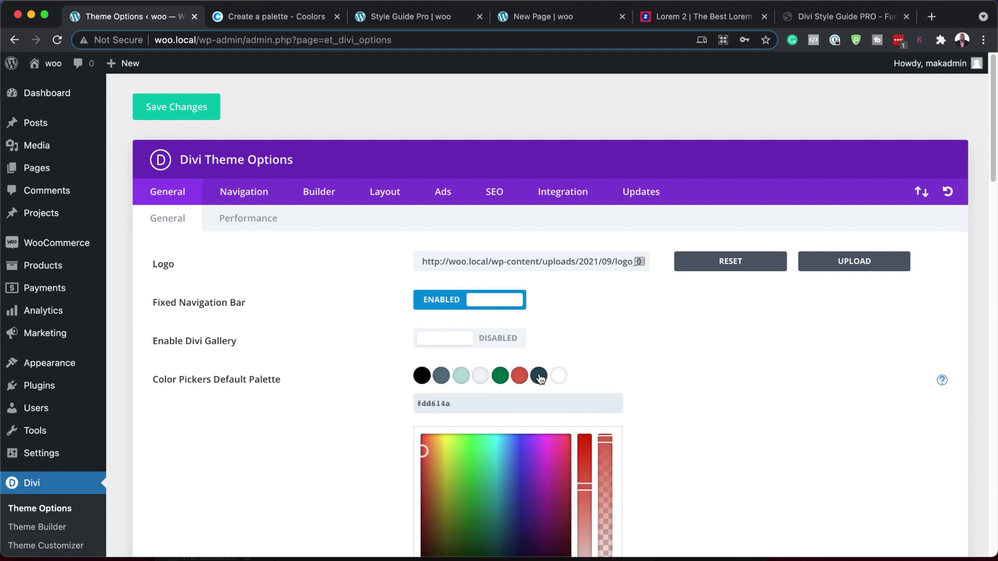
Set the seventh default palette color to the Fire Opal hex code DD614A as well, copied from Coolors
{"action": "left_click", "coordinate": [539, 378]}
{"action": "left_click", "coordinate": [286, 17]}
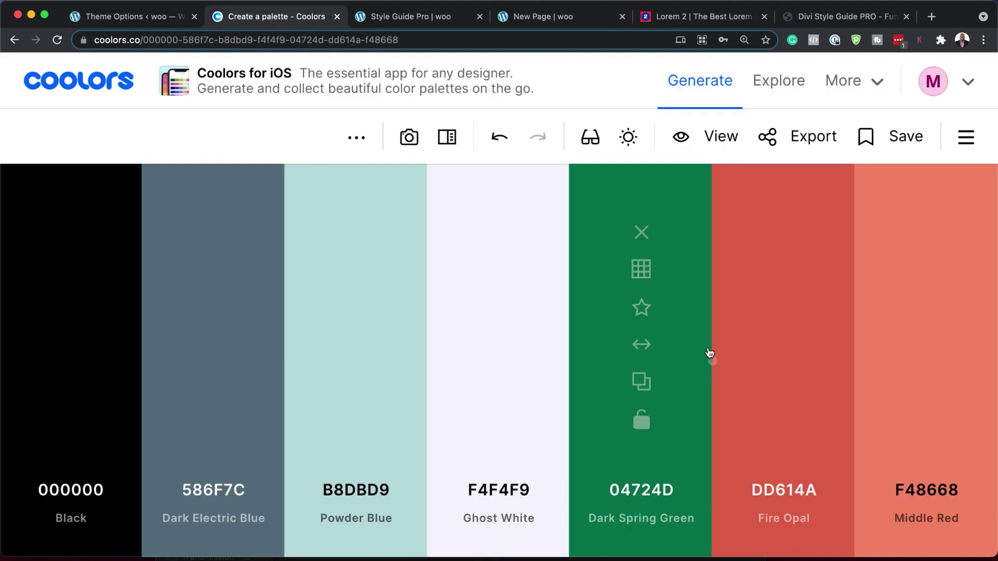
{"action": "left_click", "coordinate": [783, 383]}
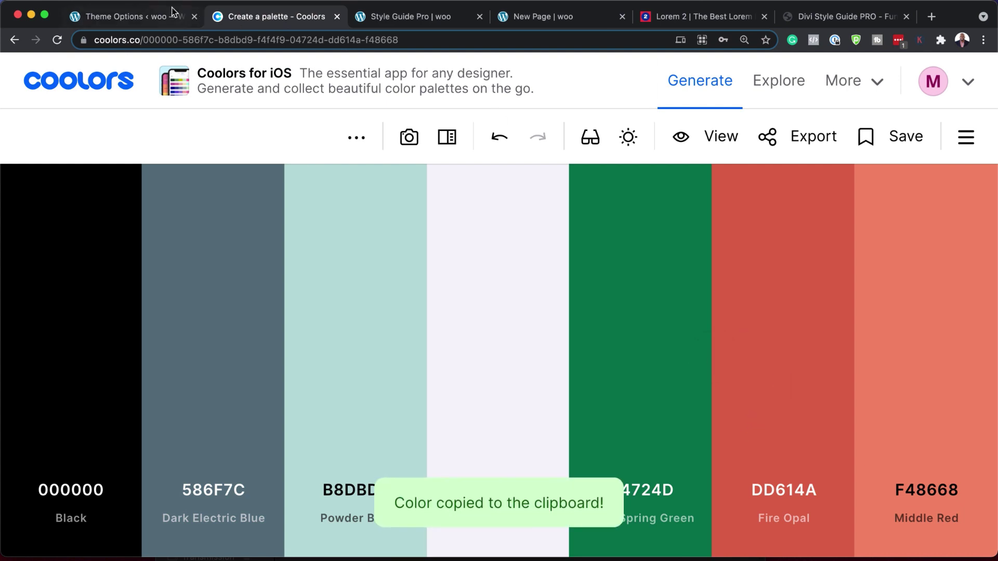
{"action": "left_click", "coordinate": [156, 17]}
{"action": "triple_click", "coordinate": [487, 403]}
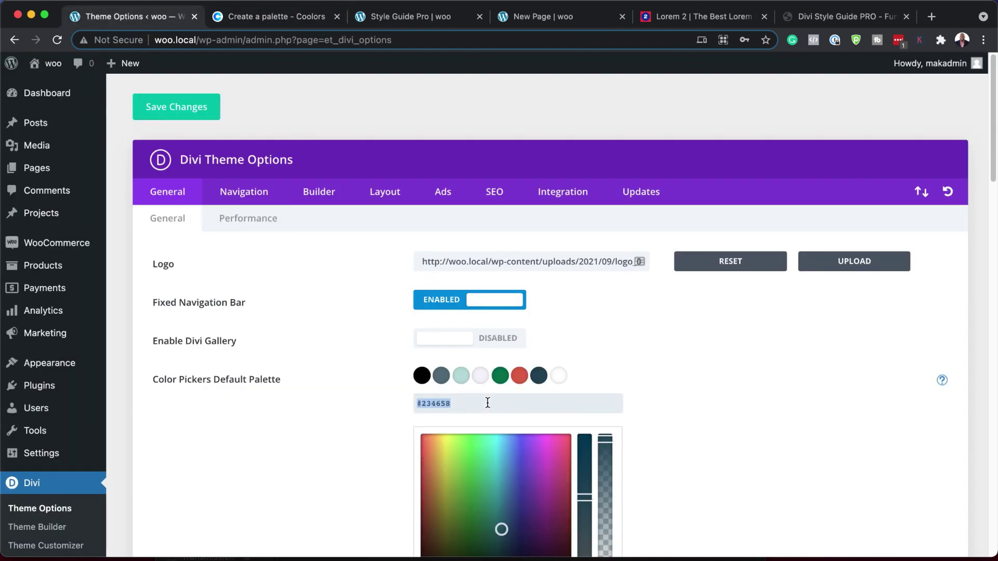
{"action": "key", "text": "super+v"}
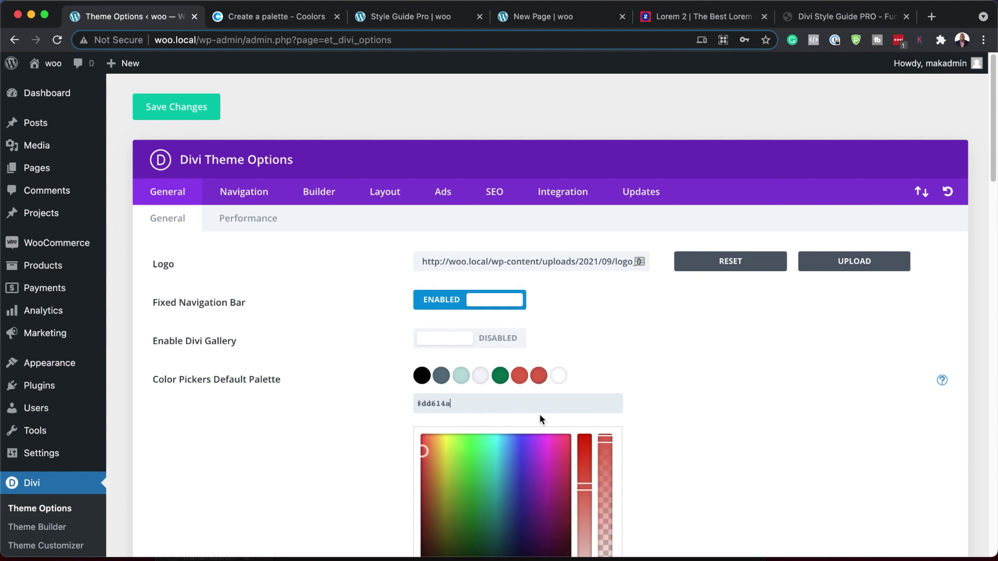
Replace the eighth default palette color with the Middle Red hex code F48668 copied from Coolors
{"action": "left_click", "coordinate": [558, 375]}
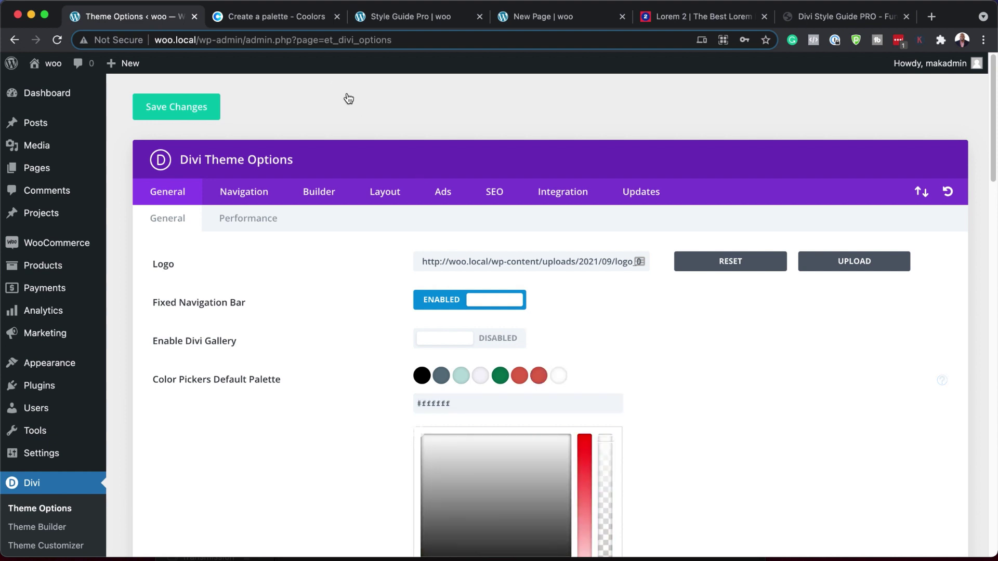
{"action": "left_click", "coordinate": [290, 19]}
{"action": "mouse_move", "coordinate": [945, 395]}
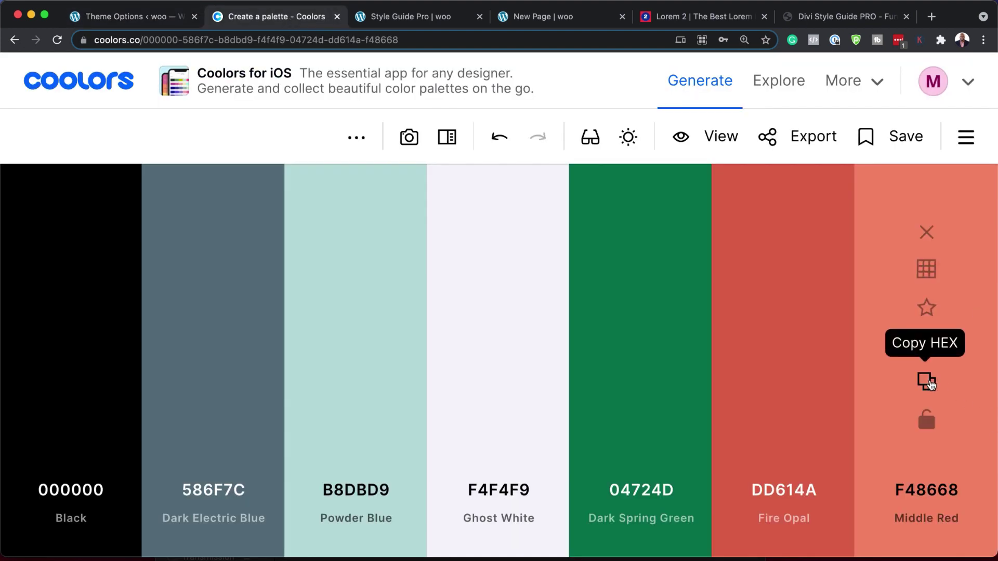
{"action": "left_click", "coordinate": [926, 382]}
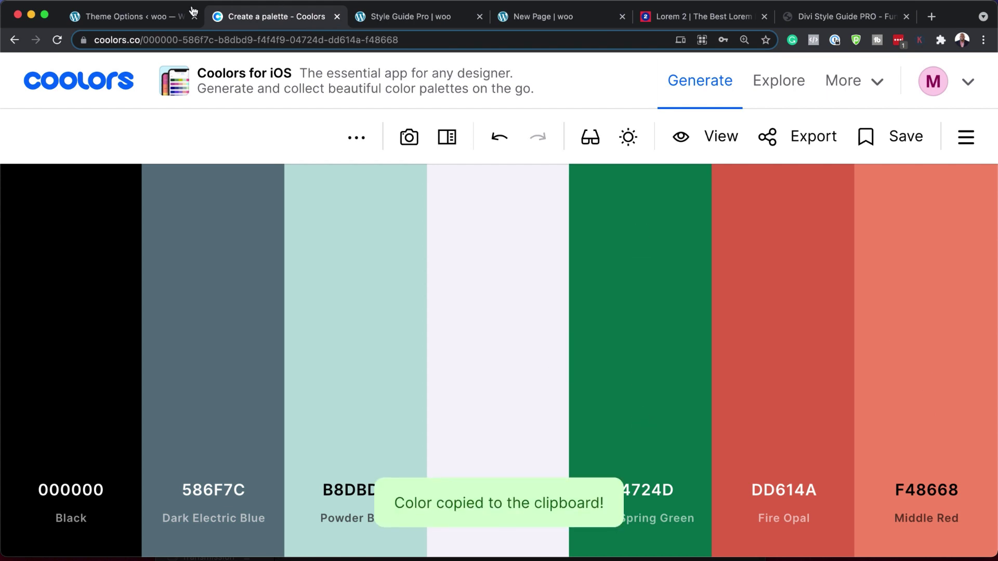
{"action": "left_click", "coordinate": [149, 22]}
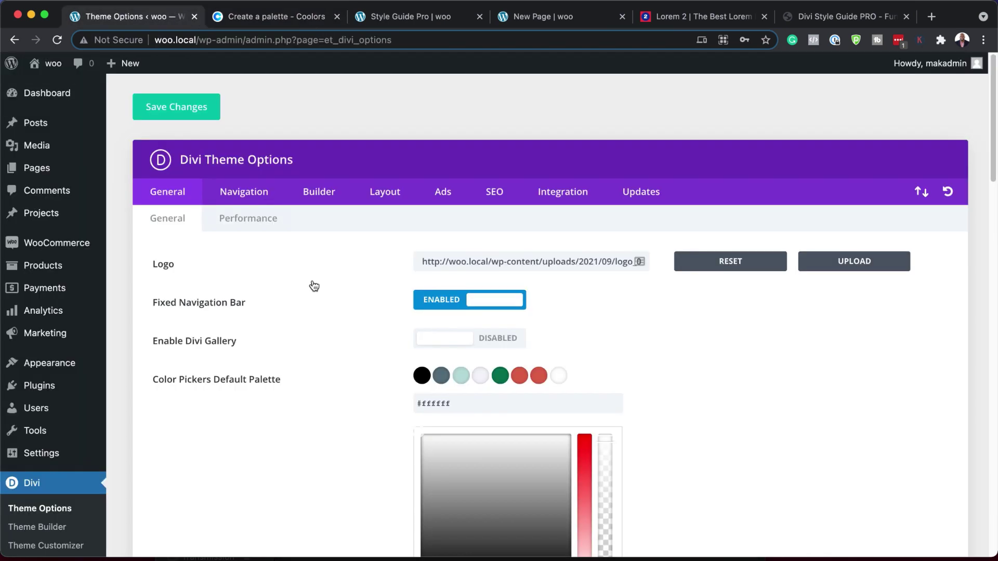
{"action": "triple_click", "coordinate": [487, 405]}
{"action": "key", "text": "super+v"}
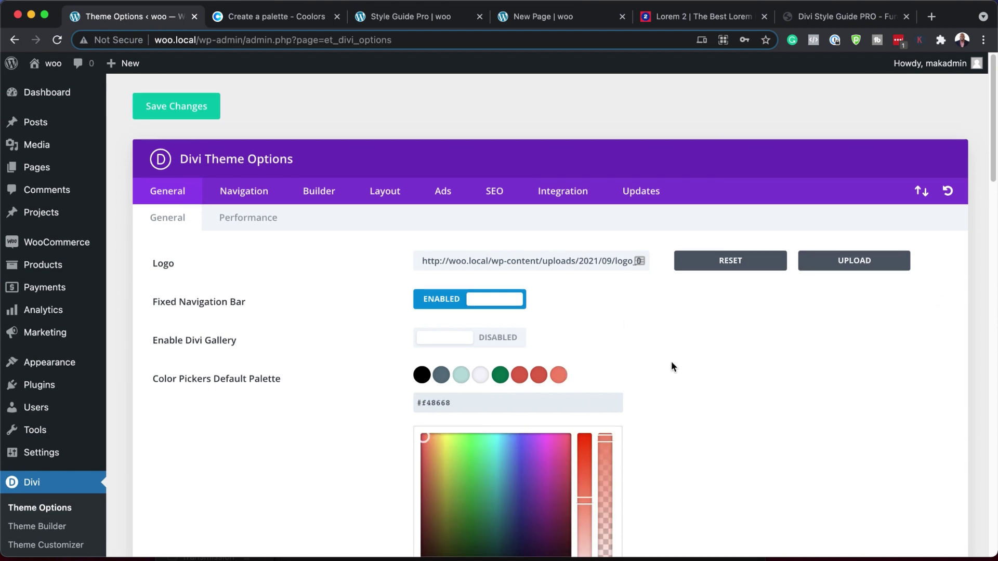
Save the Divi Theme Options with the new default color palette
{"action": "scroll", "coordinate": [672, 366], "scroll_direction": "down", "scroll_amount": 3}
{"action": "scroll", "coordinate": [672, 363], "scroll_direction": "down", "scroll_amount": 10}
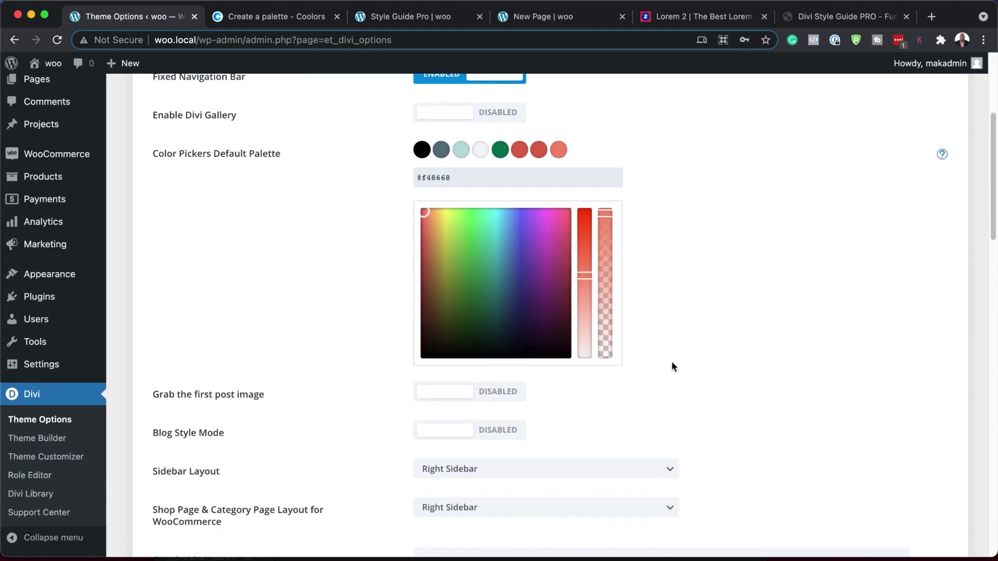
{"action": "scroll", "coordinate": [671, 367], "scroll_direction": "down", "scroll_amount": 2}
{"action": "key", "text": "Home"}
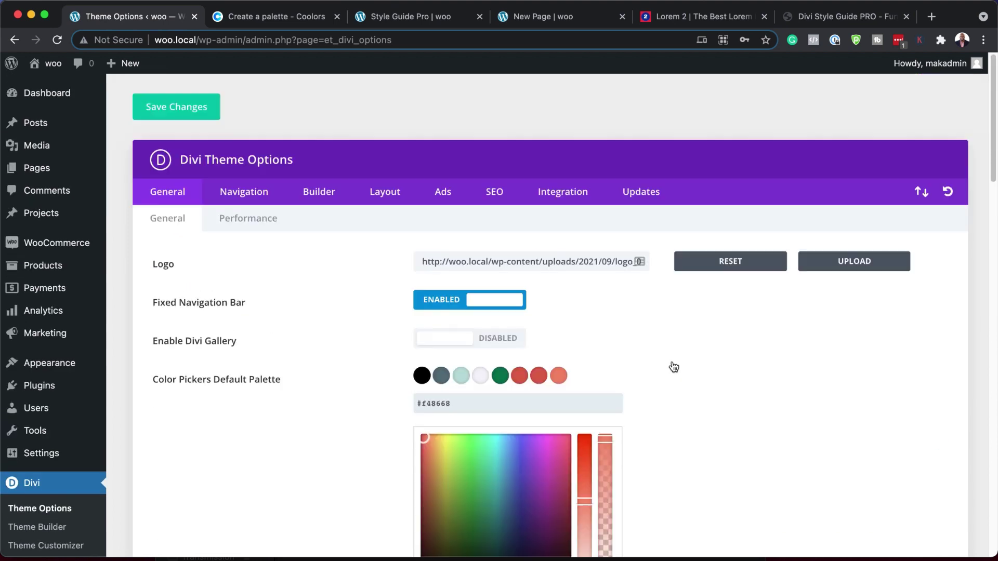
{"action": "left_click", "coordinate": [183, 111]}
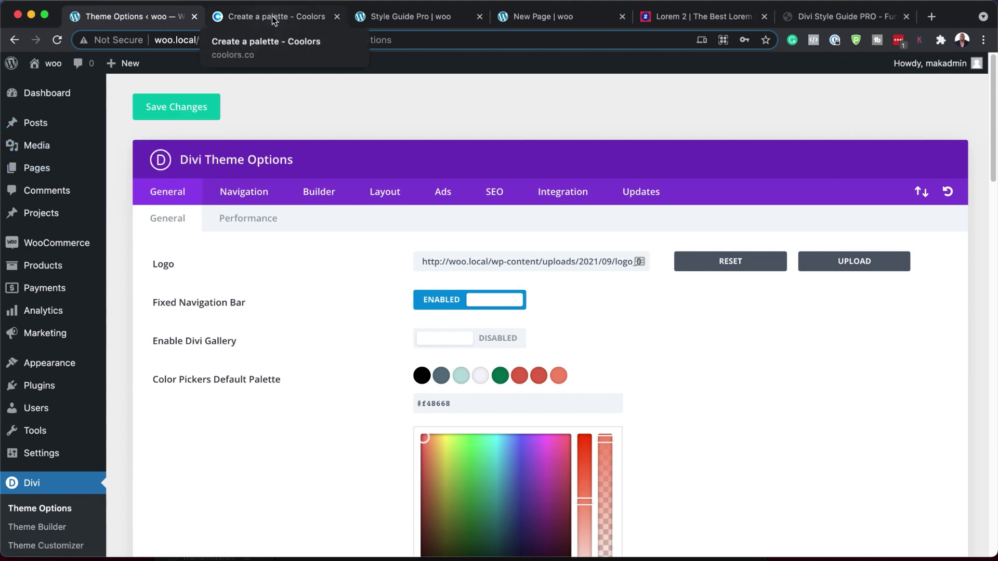
Close the Coolors page and place the Style Guide Pro page ahead of Theme Options in the browser's tab order
{"action": "left_click", "coordinate": [298, 21]}
{"action": "left_click", "coordinate": [337, 17]}
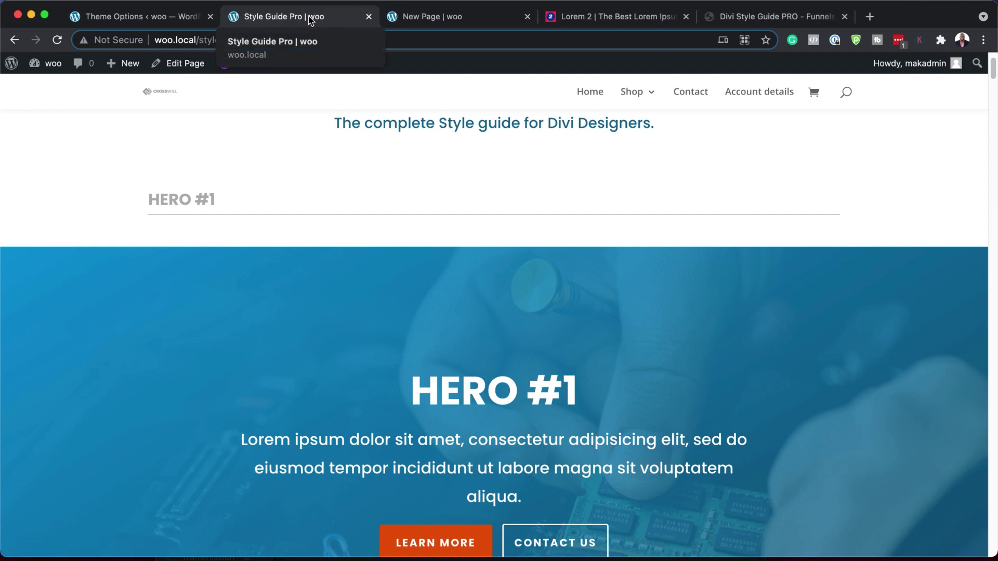
{"action": "left_click_drag", "start_coordinate": [309, 19], "coordinate": [230, 29]}
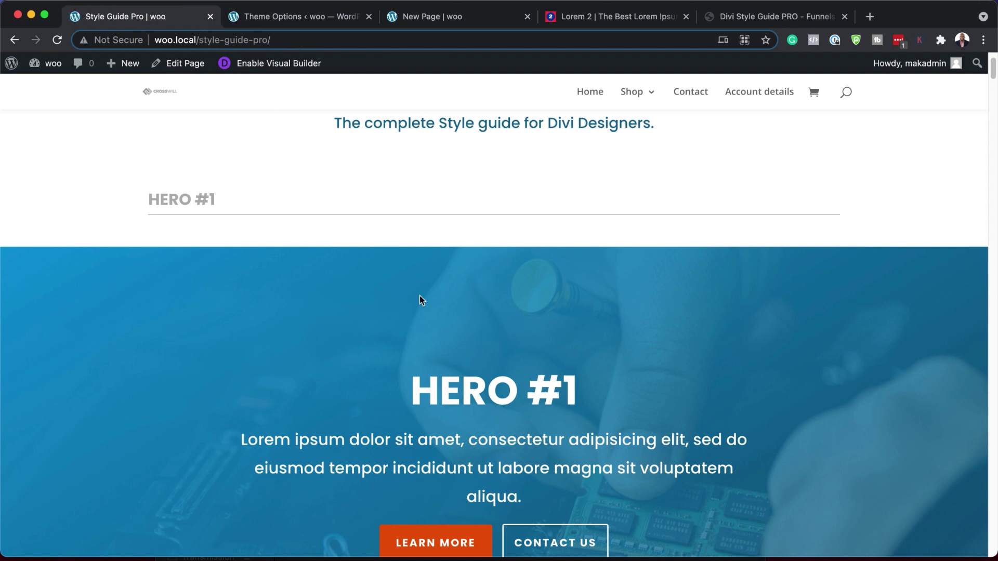
Open the Style Guide Pro page in the Visual Builder and go to its page title sections below the heroes
{"action": "left_click", "coordinate": [288, 66]}
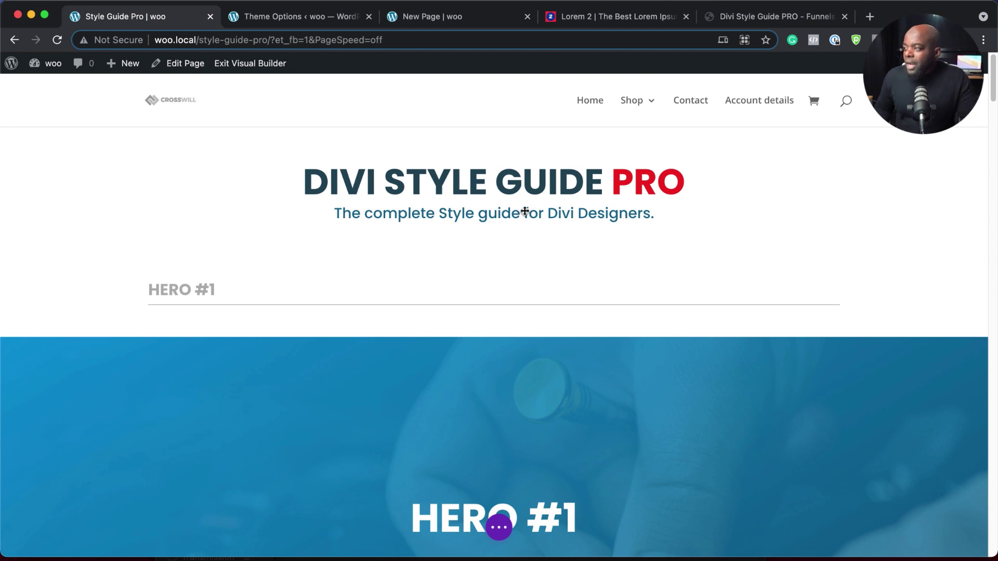
{"action": "scroll", "coordinate": [653, 357], "scroll_direction": "down", "scroll_amount": 15}
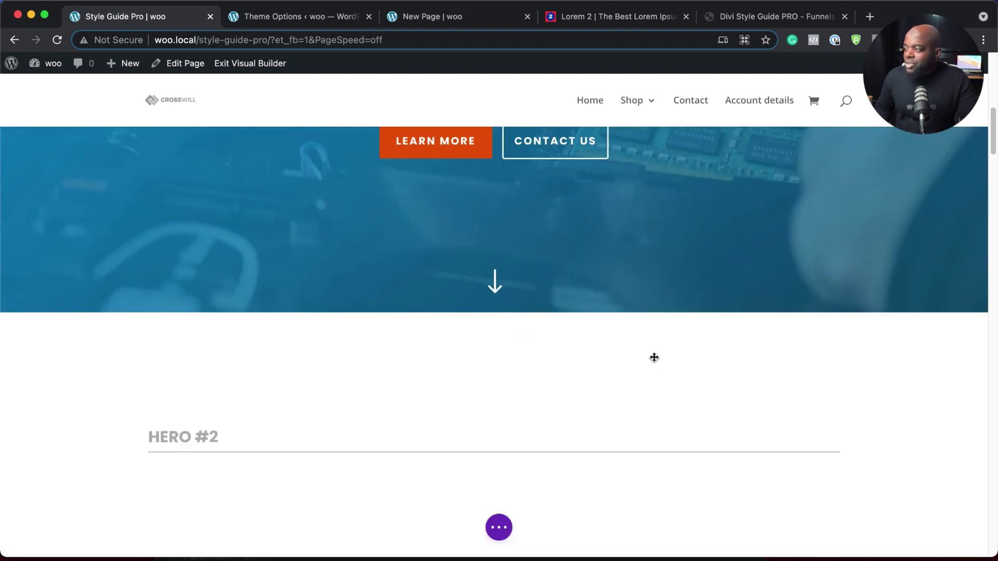
{"action": "scroll", "coordinate": [674, 359], "scroll_direction": "down", "scroll_amount": 14}
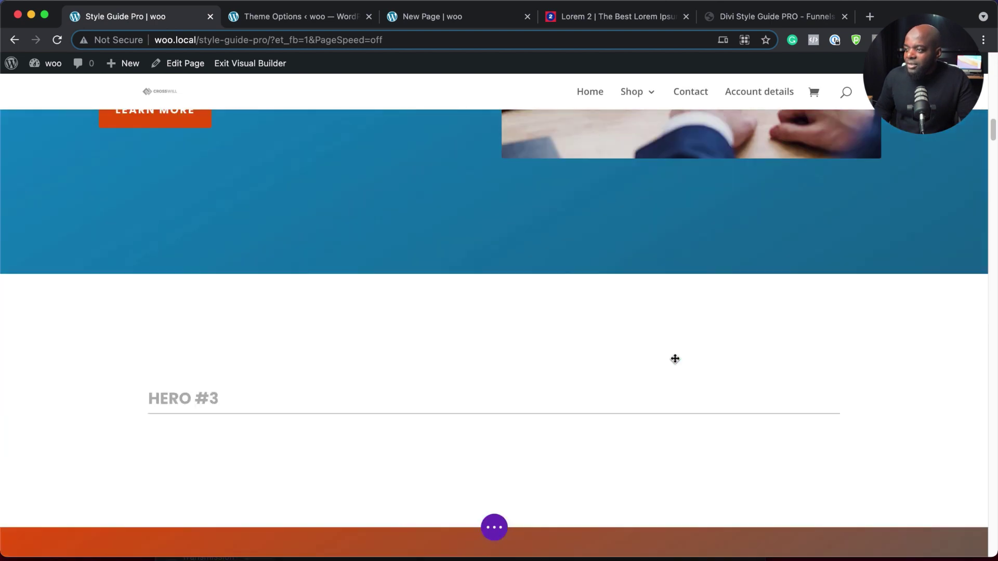
{"action": "scroll", "coordinate": [675, 358], "scroll_direction": "down", "scroll_amount": 10}
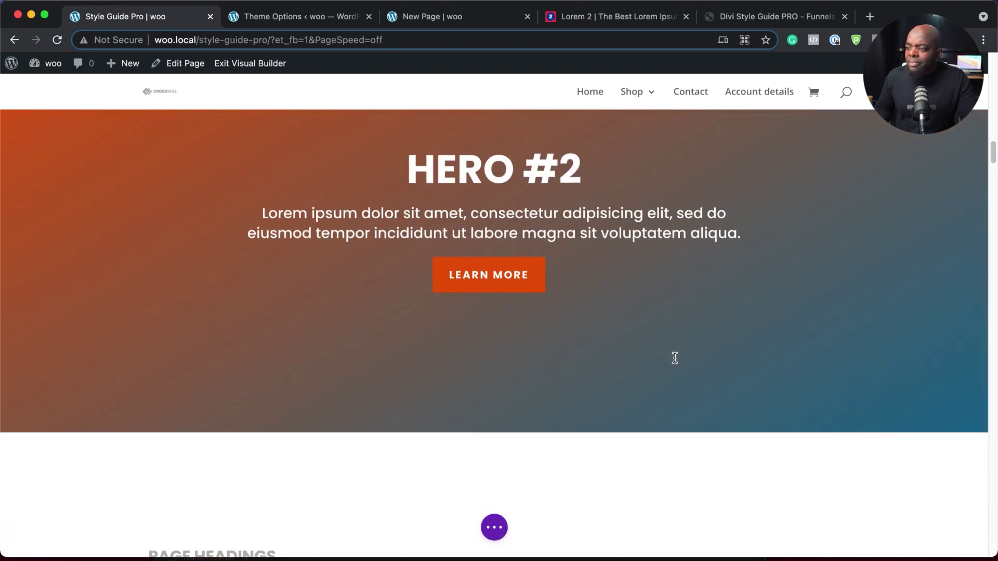
{"action": "scroll", "coordinate": [674, 358], "scroll_direction": "down", "scroll_amount": 5}
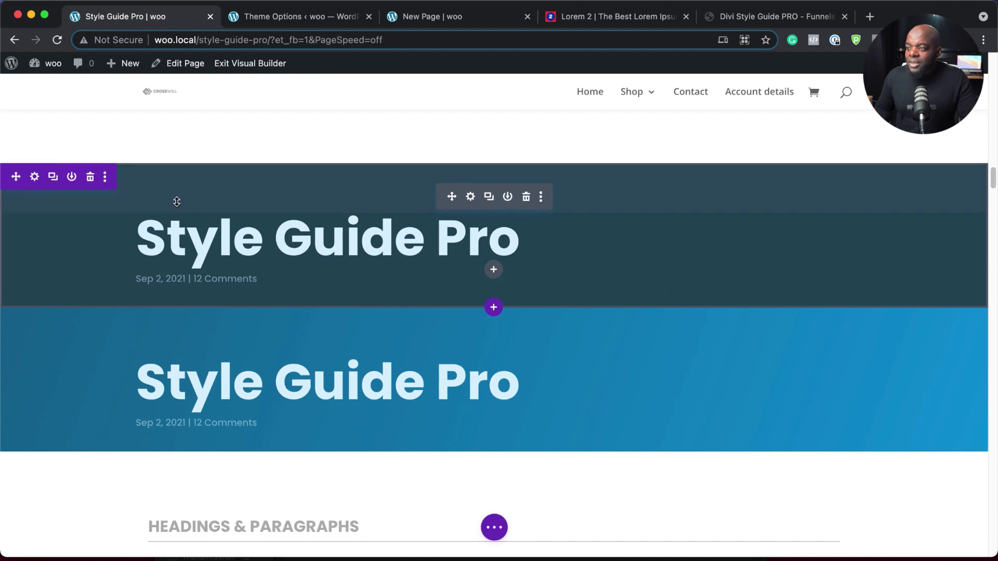
{"action": "left_click", "coordinate": [34, 180]}
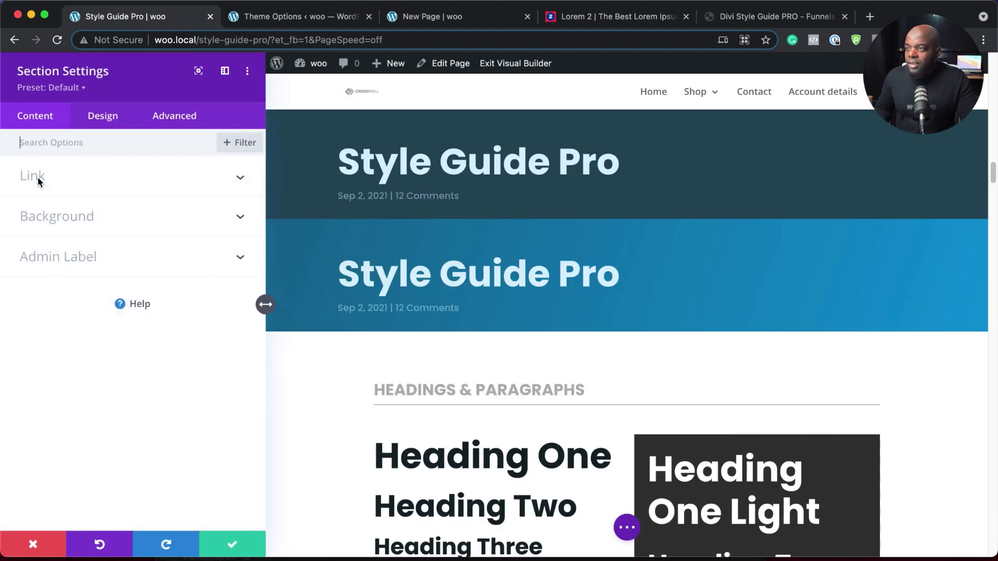
{"action": "left_click", "coordinate": [86, 218]}
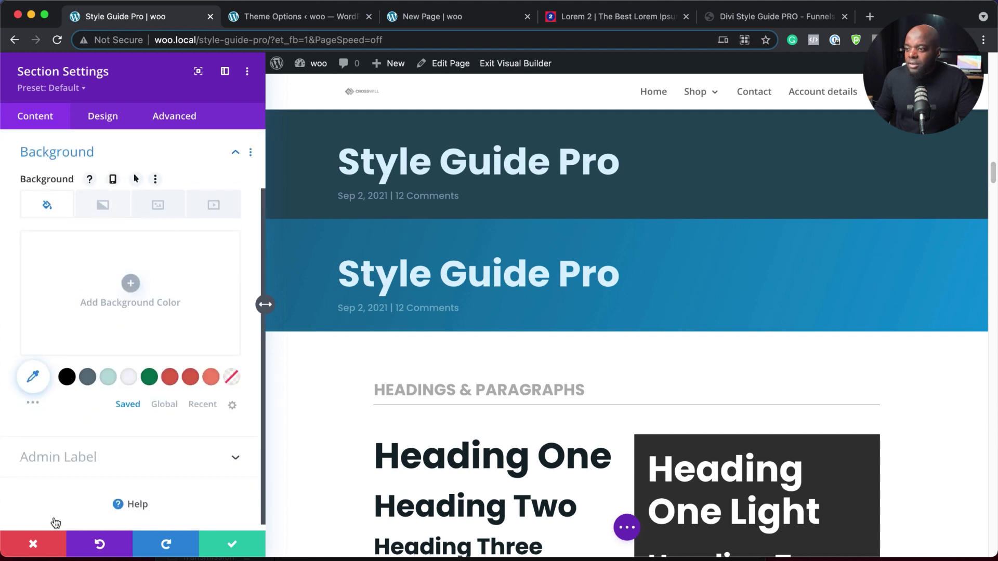
{"action": "left_click", "coordinate": [33, 544]}
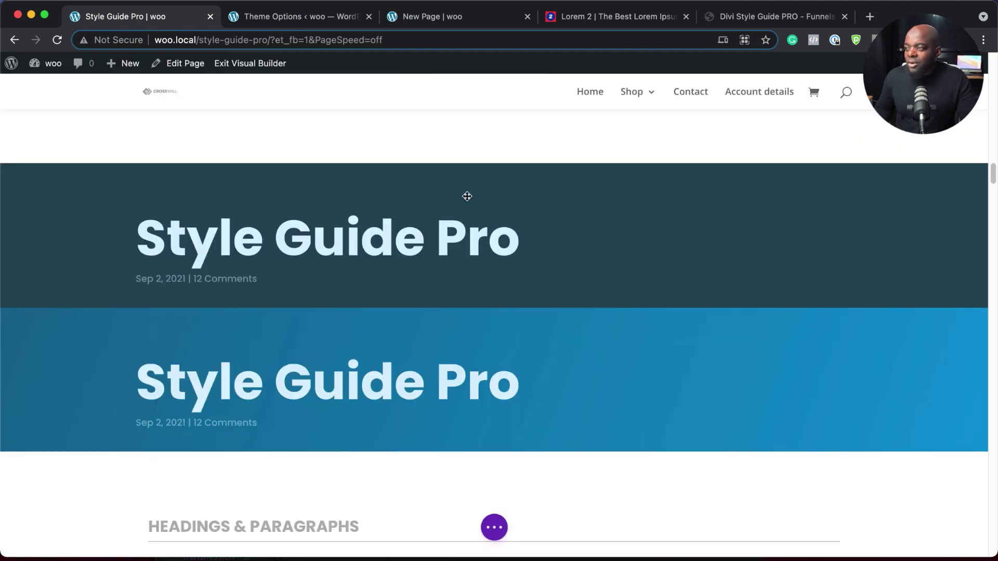
Set the background of the first page title module to the sixth saved palette color, the red
{"action": "mouse_move", "coordinate": [473, 203]}
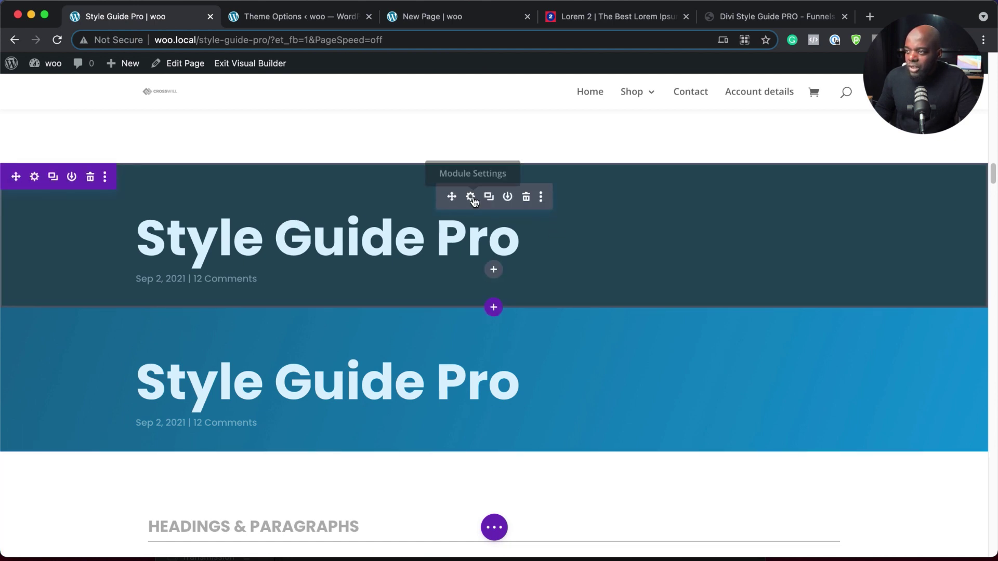
{"action": "left_click", "coordinate": [472, 199]}
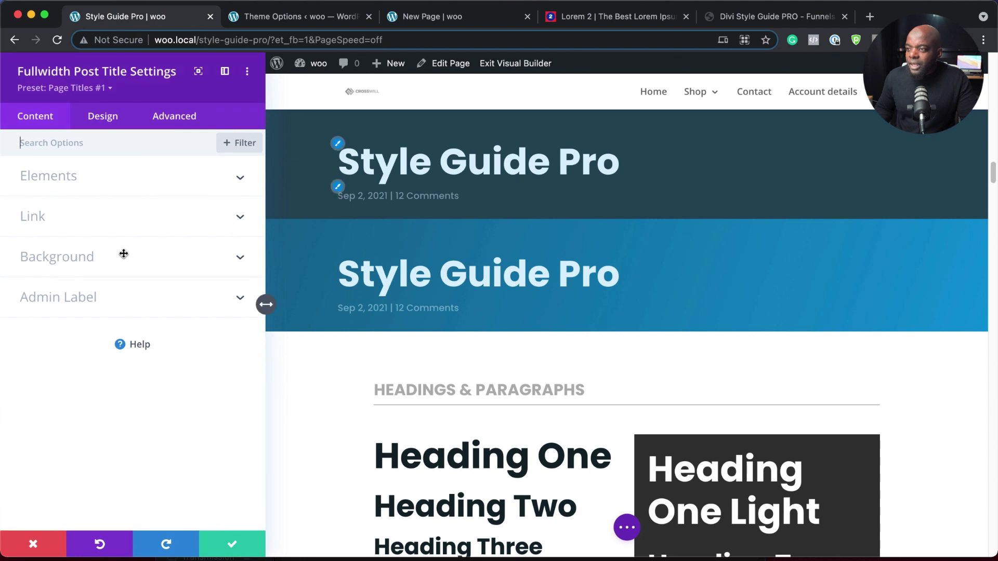
{"action": "left_click", "coordinate": [99, 259]}
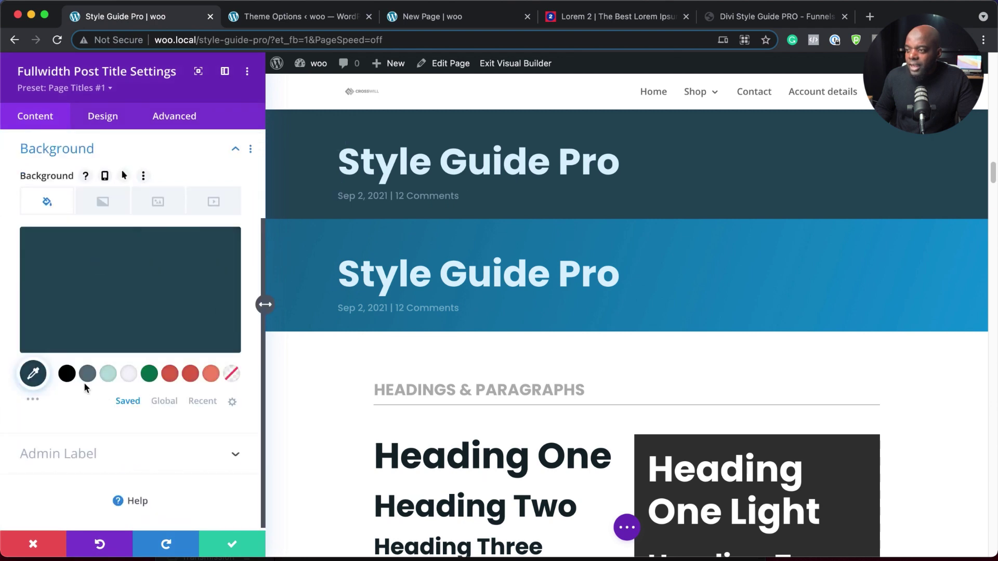
{"action": "left_click", "coordinate": [170, 374]}
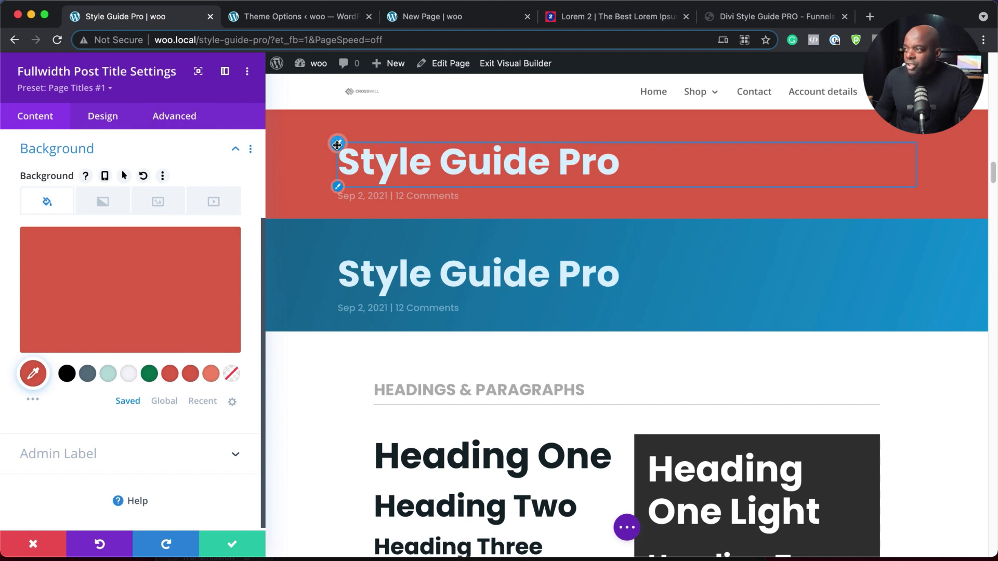
Set the first page title's title text and meta text to the fourth saved palette color, the near-white
{"action": "left_click", "coordinate": [337, 145]}
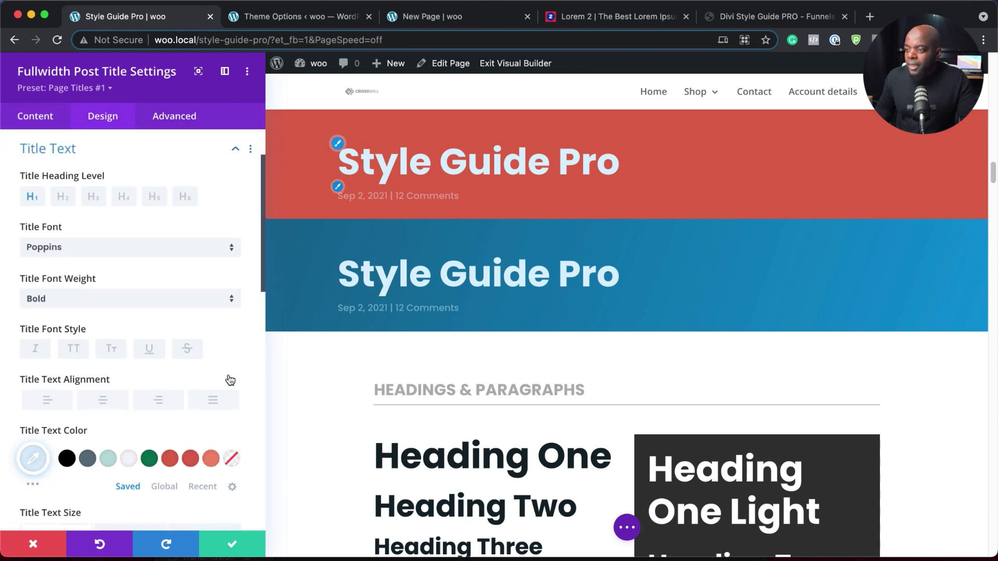
{"action": "left_click", "coordinate": [129, 459]}
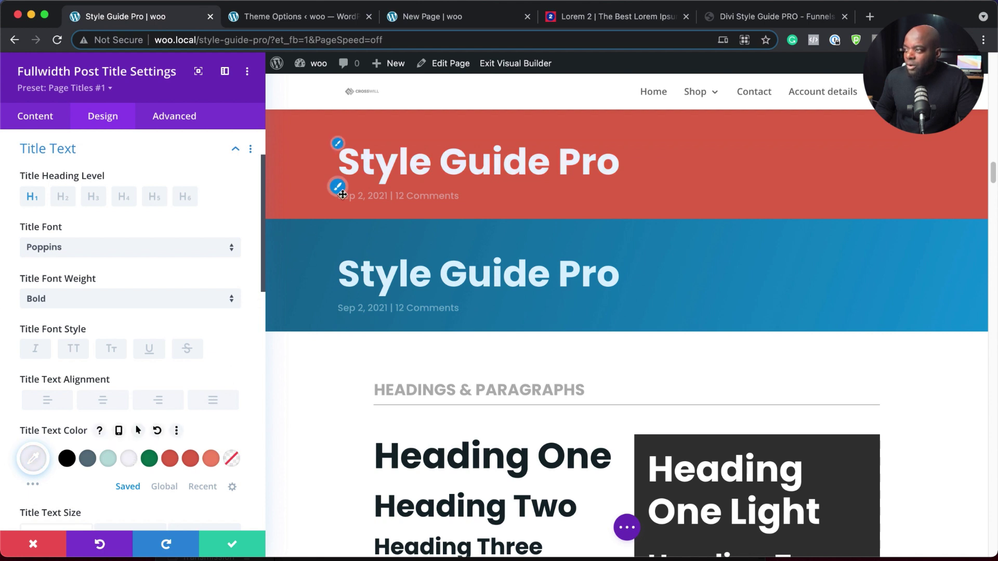
{"action": "left_click", "coordinate": [338, 186]}
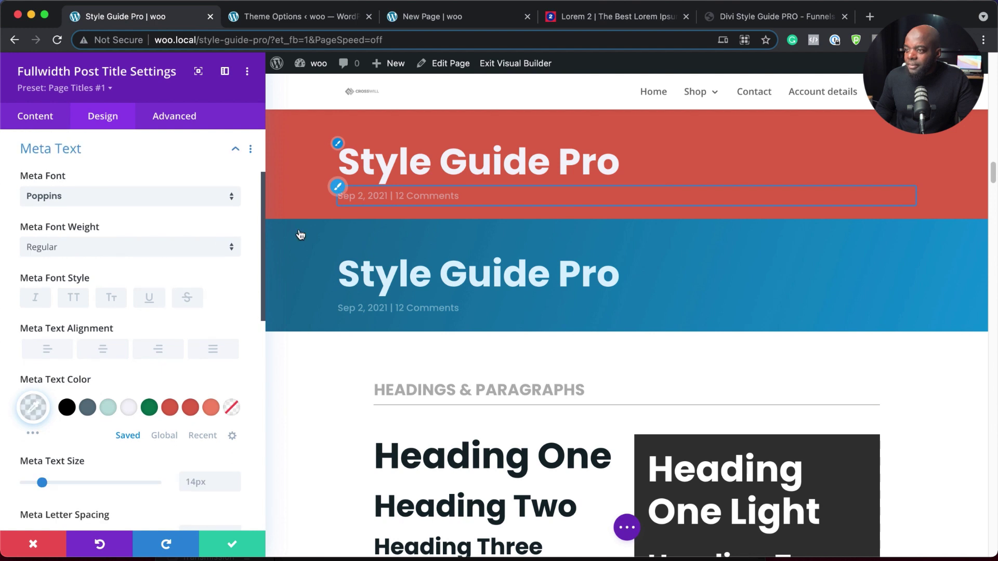
{"action": "left_click", "coordinate": [129, 409]}
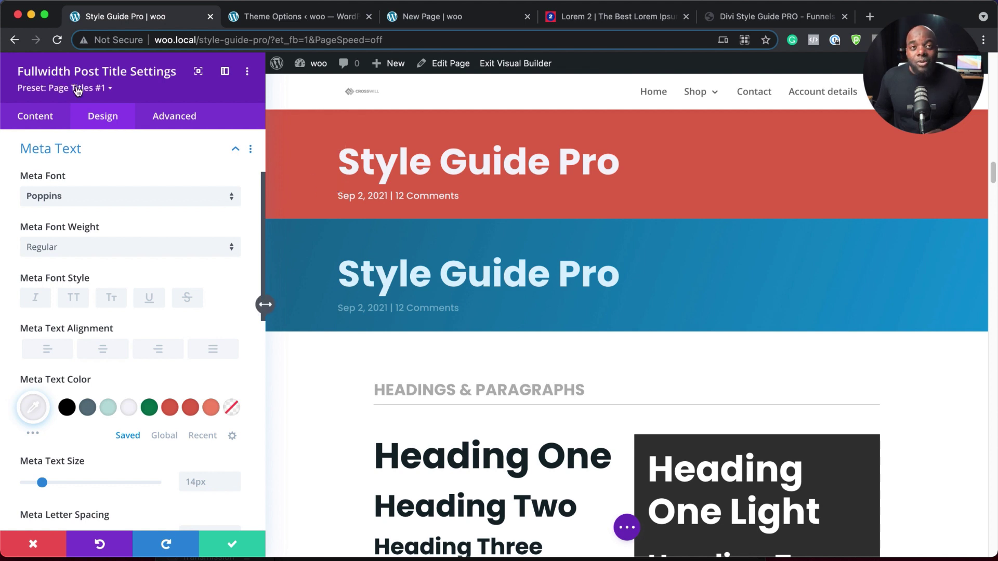
Update the Page Titles #1 preset with the module's current styles site-wide and save the module settings
{"action": "left_click", "coordinate": [110, 89]}
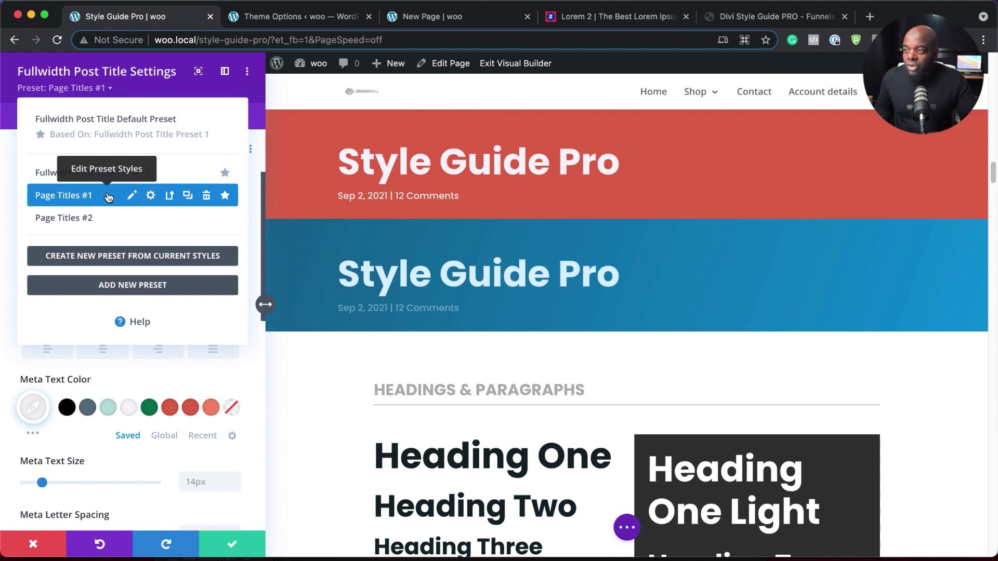
{"action": "left_click", "coordinate": [171, 196]}
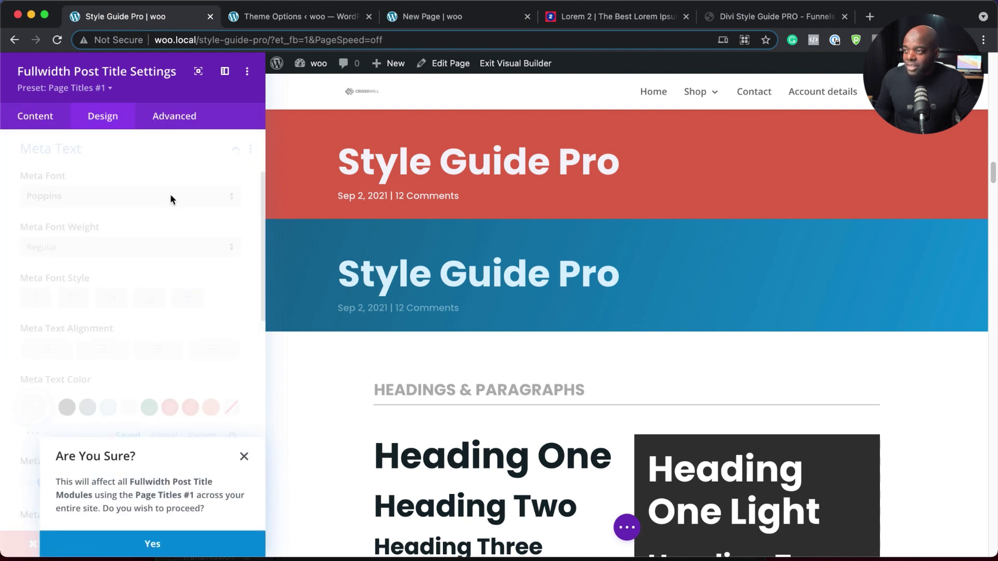
{"action": "left_click", "coordinate": [163, 544]}
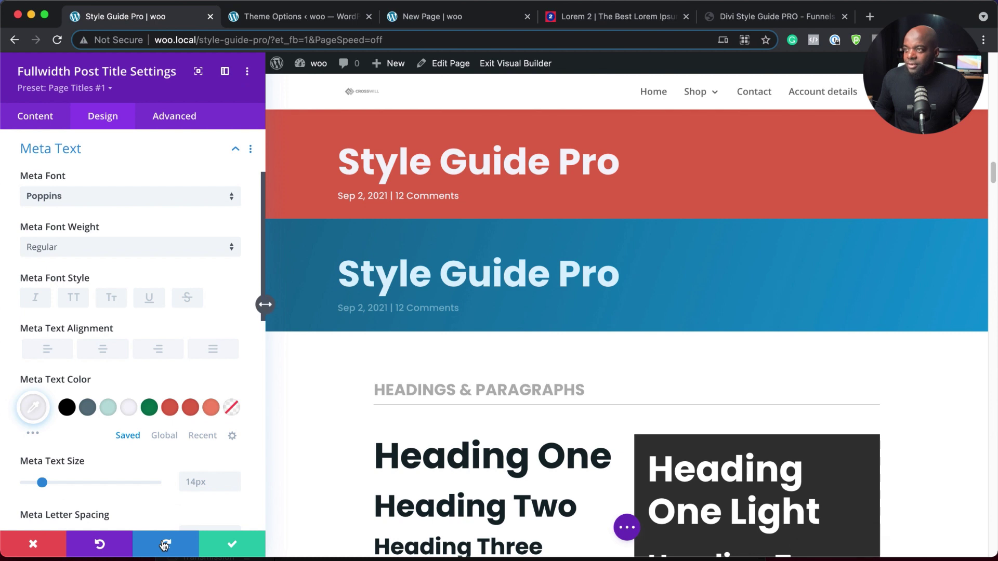
{"action": "left_click", "coordinate": [233, 545]}
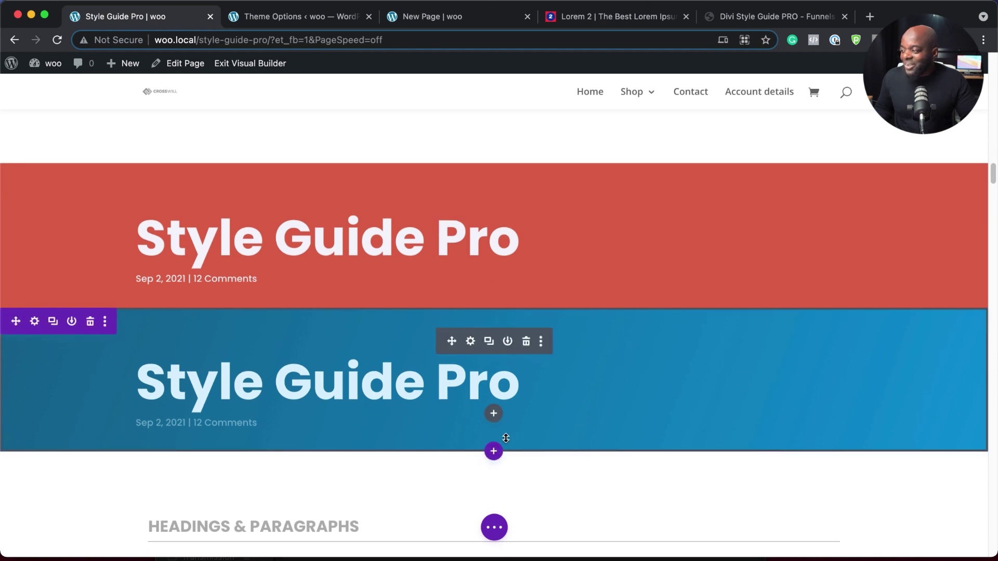
Add a fullwidth section with a Fullwidth Post Title module below the blue page title and apply the Page Titles #1 preset
{"action": "left_click", "coordinate": [494, 452]}
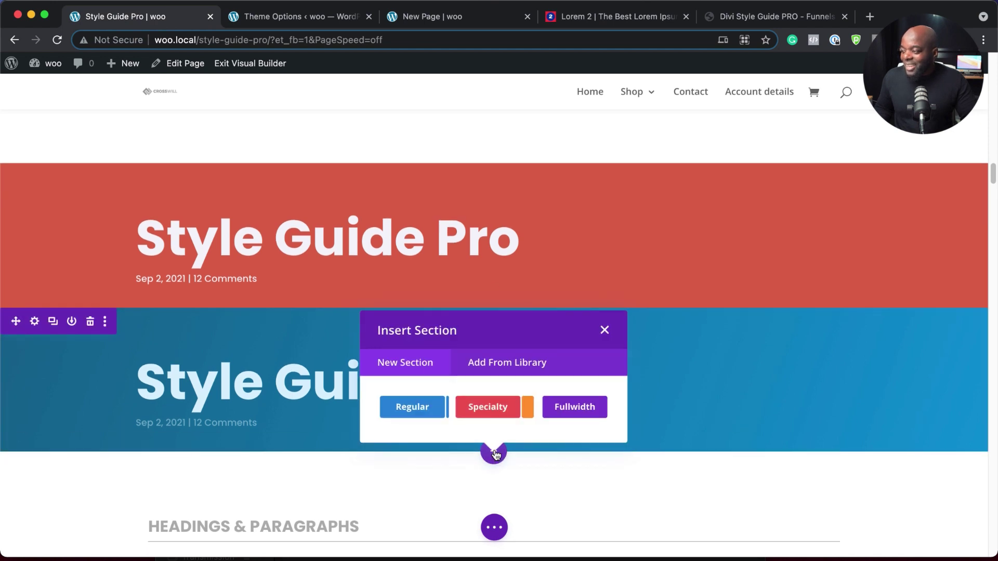
{"action": "left_click", "coordinate": [572, 410]}
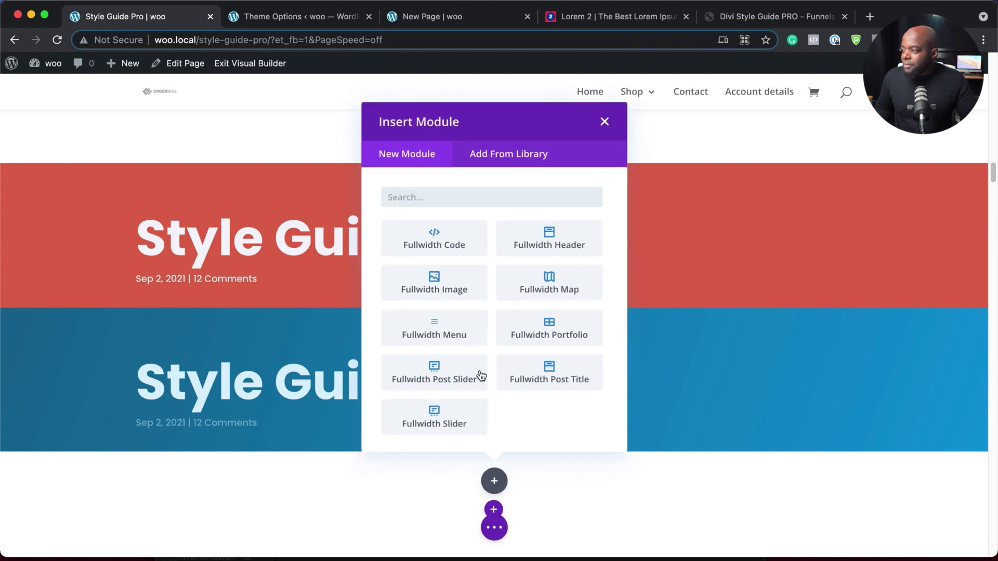
{"action": "left_click", "coordinate": [539, 371]}
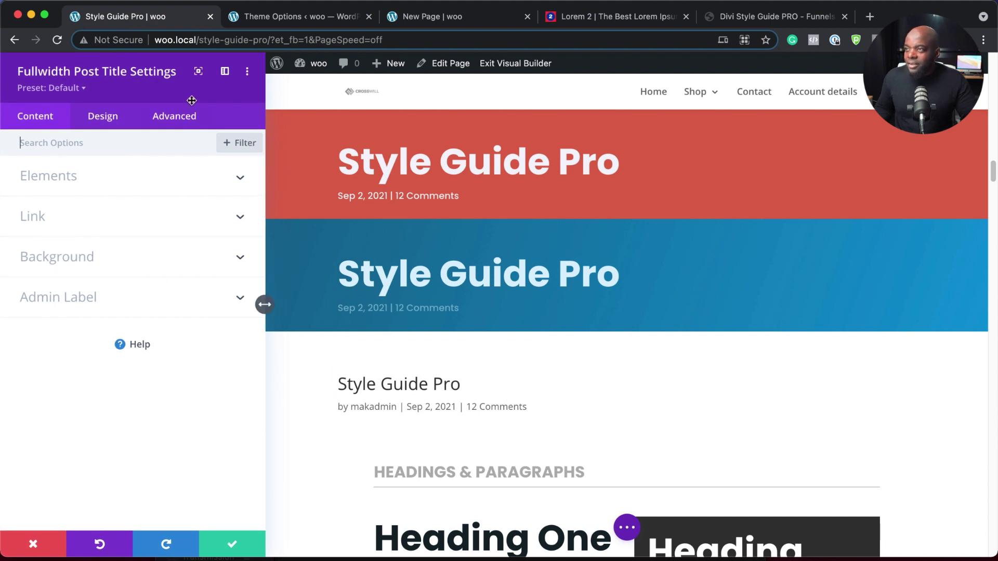
{"action": "left_click", "coordinate": [79, 90]}
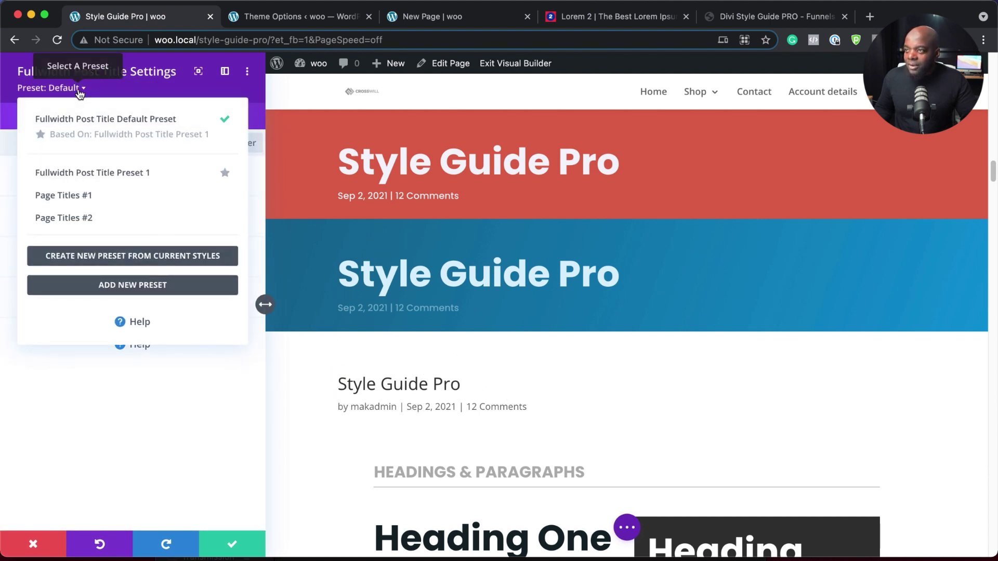
{"action": "left_click", "coordinate": [110, 197]}
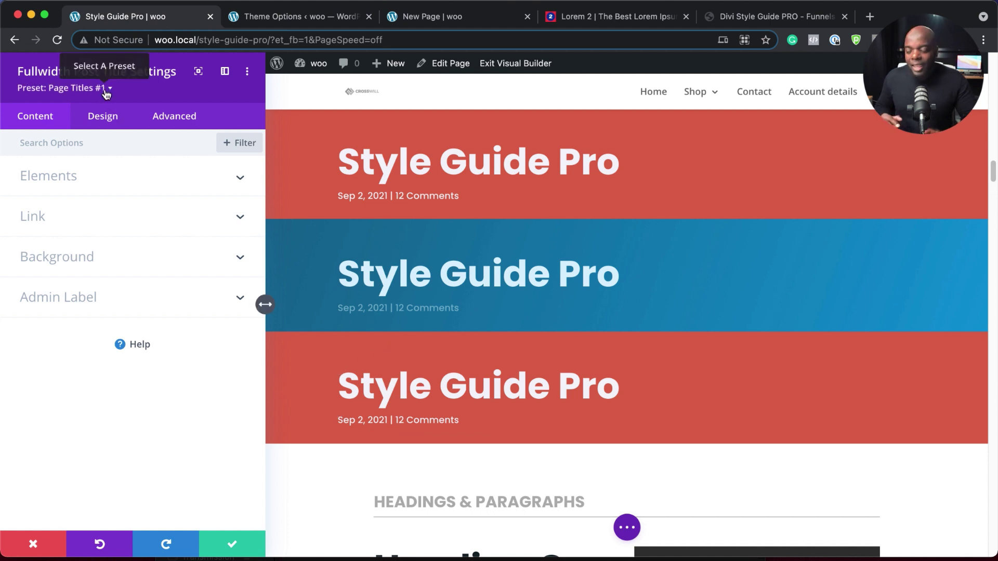
{"action": "left_click", "coordinate": [232, 546]}
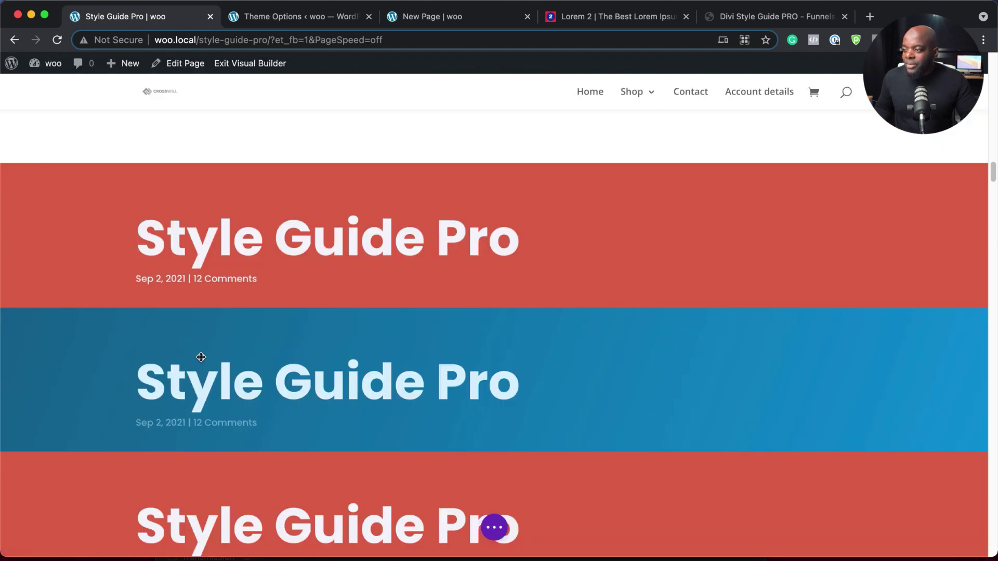
Delete the newly added red page title section below the blue one
{"action": "scroll", "coordinate": [98, 432], "scroll_direction": "down", "scroll_amount": 3}
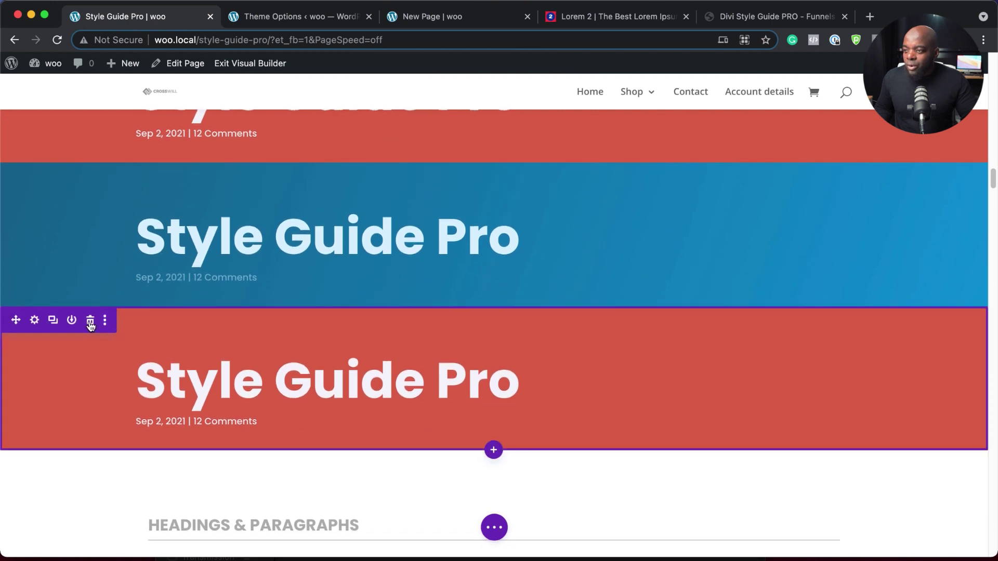
{"action": "left_click", "coordinate": [90, 320]}
Change the text font of the Normal Paragraph module to Montserrat
{"action": "scroll", "coordinate": [189, 333], "scroll_direction": "down", "scroll_amount": 4}
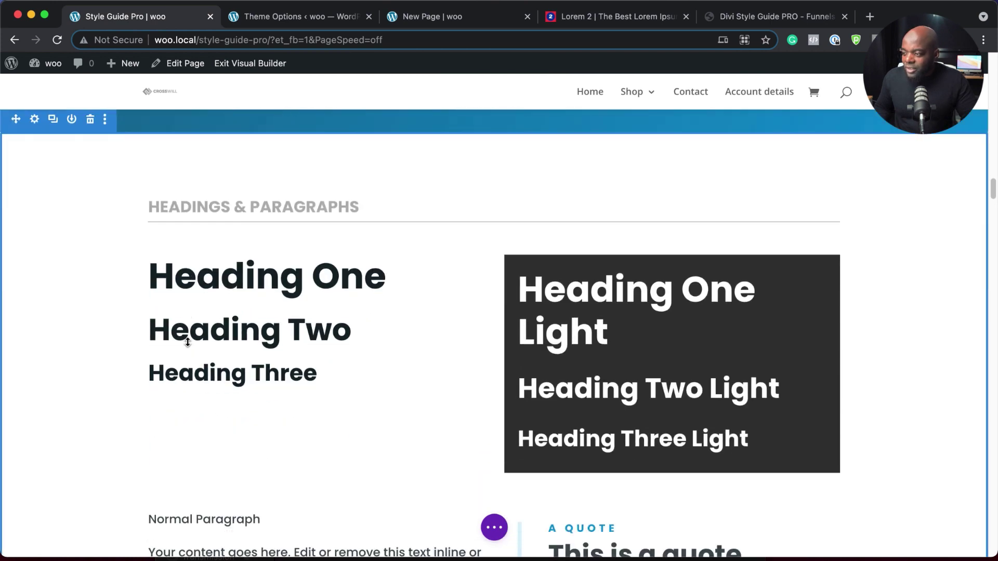
{"action": "mouse_move", "coordinate": [253, 245]}
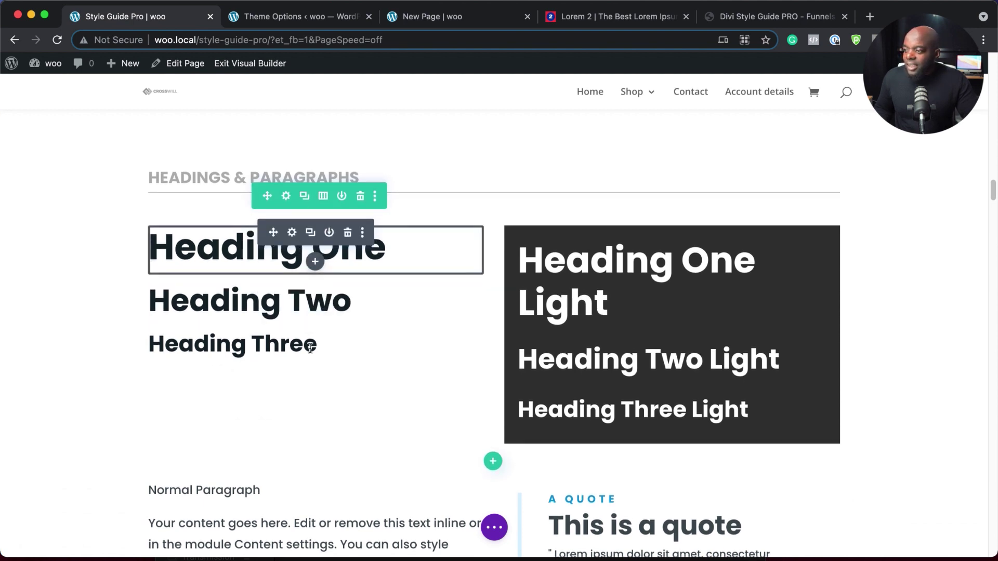
{"action": "scroll", "coordinate": [310, 348], "scroll_direction": "down", "scroll_amount": 3}
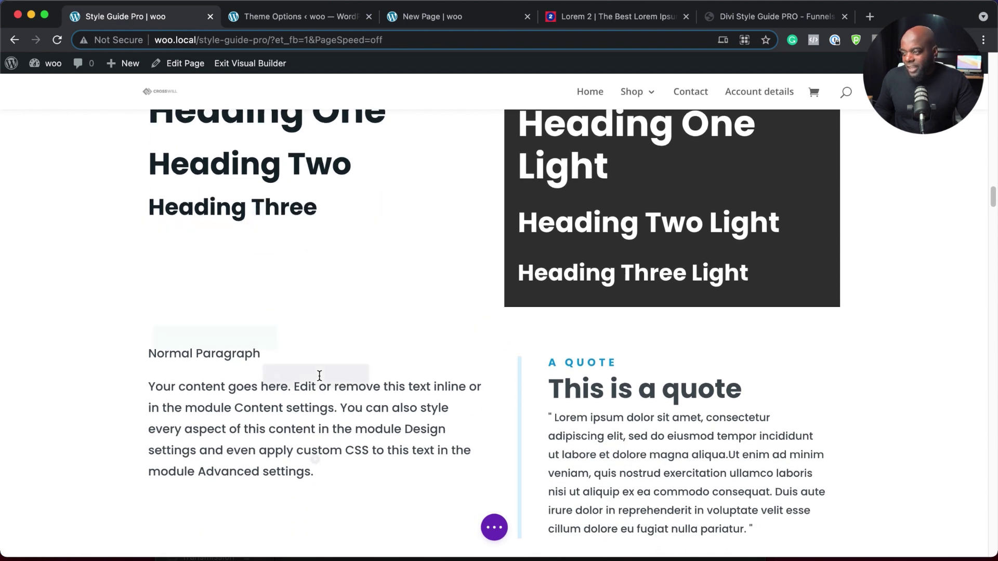
{"action": "scroll", "coordinate": [319, 375], "scroll_direction": "down", "scroll_amount": 2}
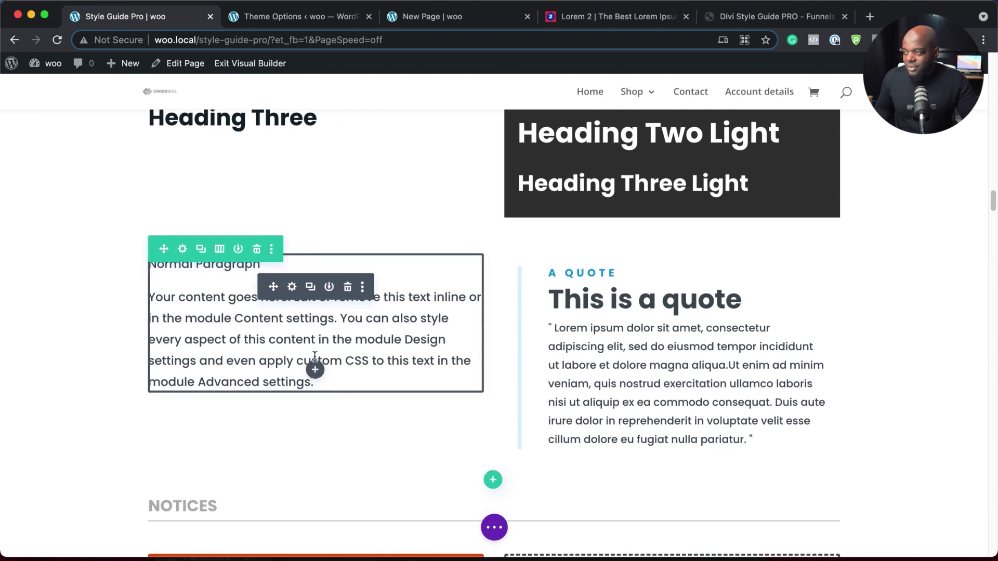
{"action": "left_click", "coordinate": [293, 287]}
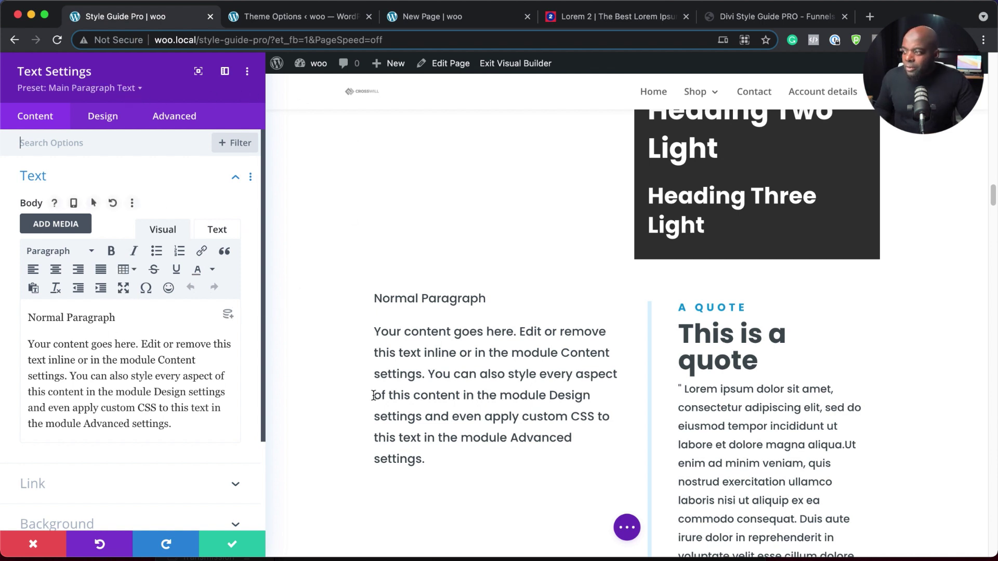
{"action": "left_click", "coordinate": [100, 123]}
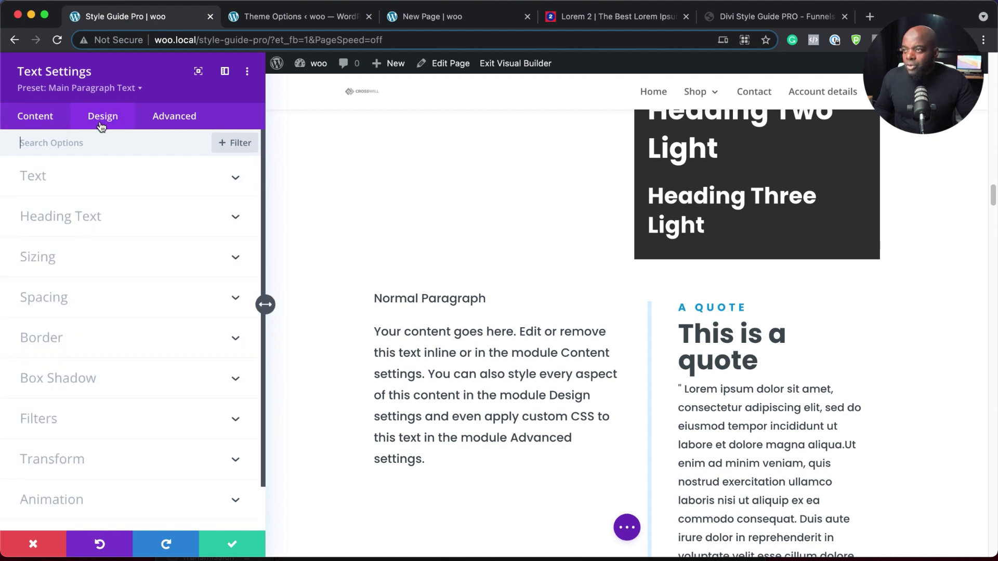
{"action": "left_click", "coordinate": [74, 183]}
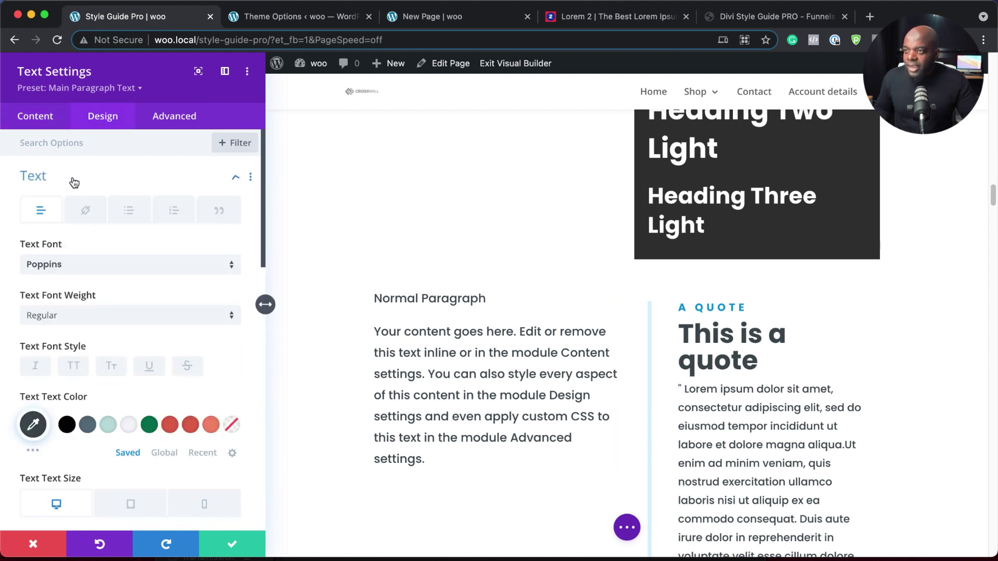
{"action": "left_click", "coordinate": [95, 270]}
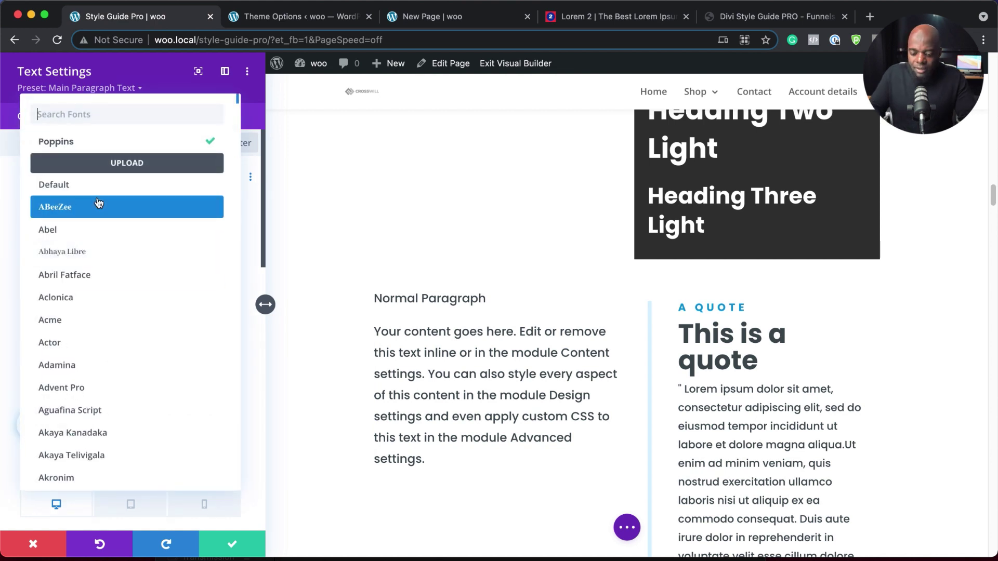
{"action": "type", "text": "mont"}
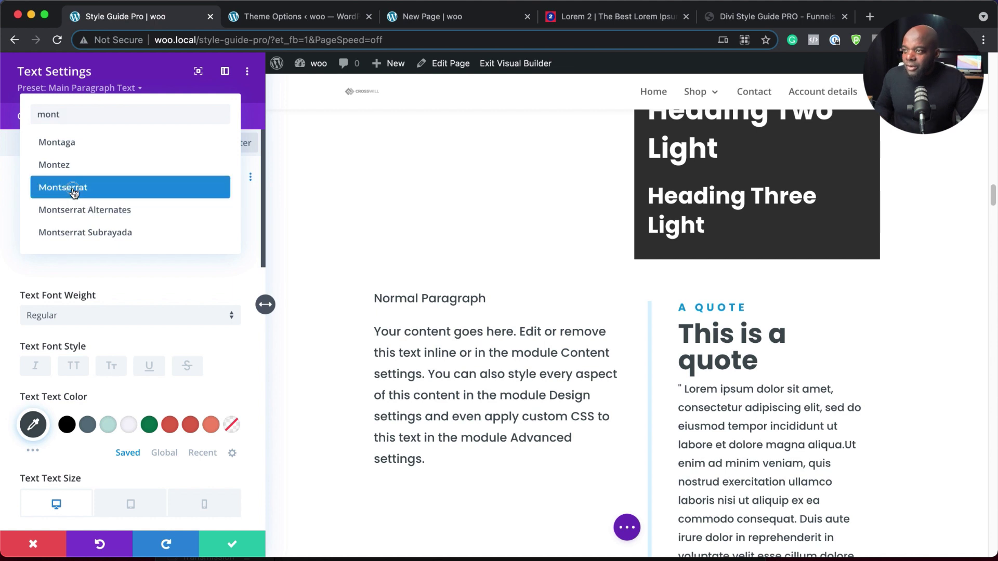
{"action": "left_click", "coordinate": [74, 193]}
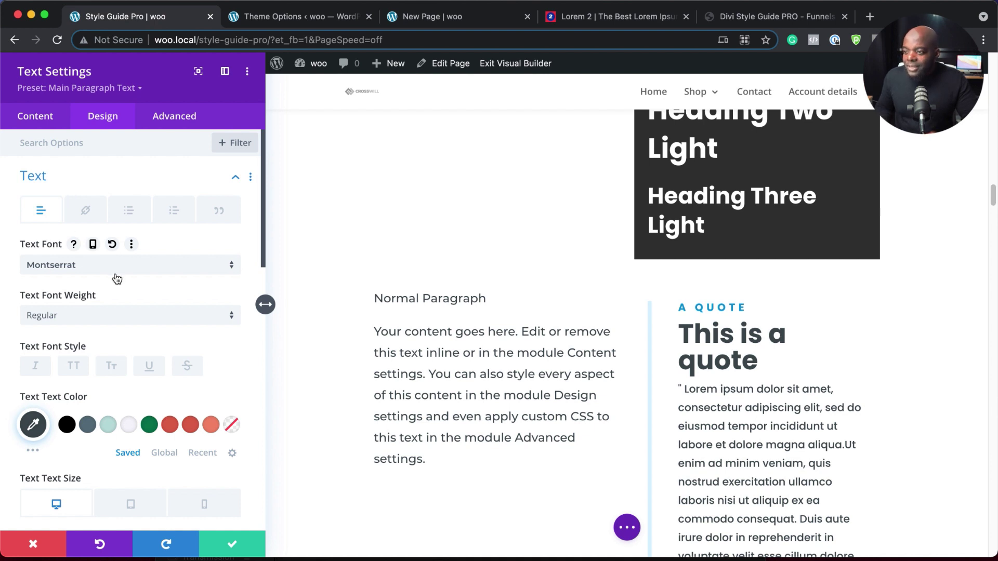
Set the Normal Paragraph text to the second saved palette color, the slate gray, and its desktop size to 17px
{"action": "left_click", "coordinate": [90, 425]}
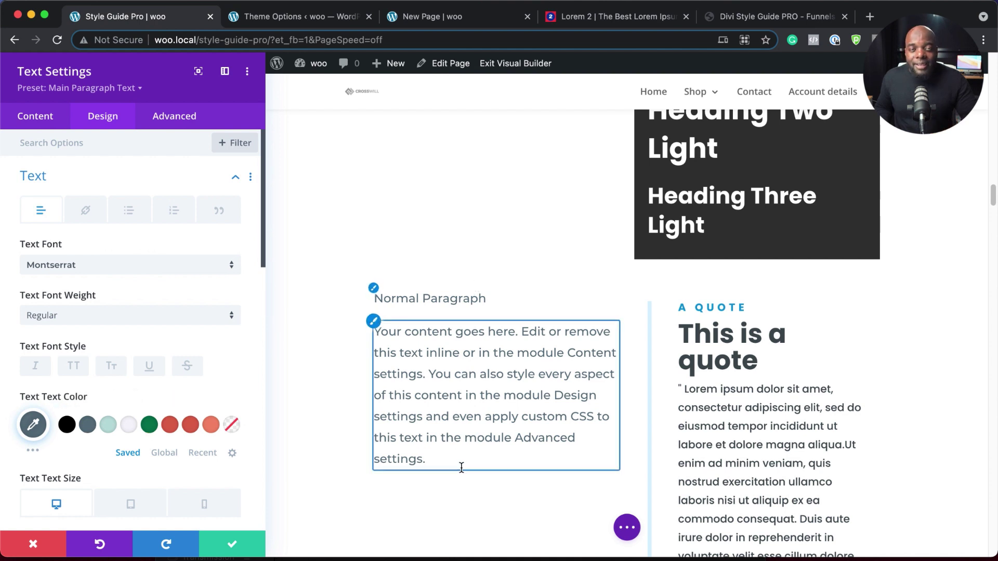
{"action": "scroll", "coordinate": [154, 459], "scroll_direction": "down", "scroll_amount": 5}
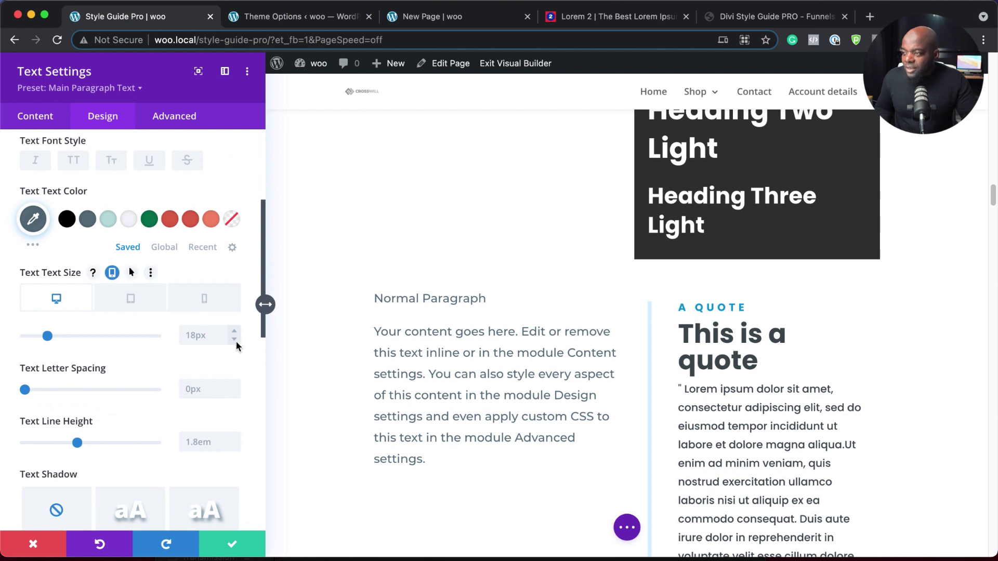
{"action": "left_click", "coordinate": [235, 341]}
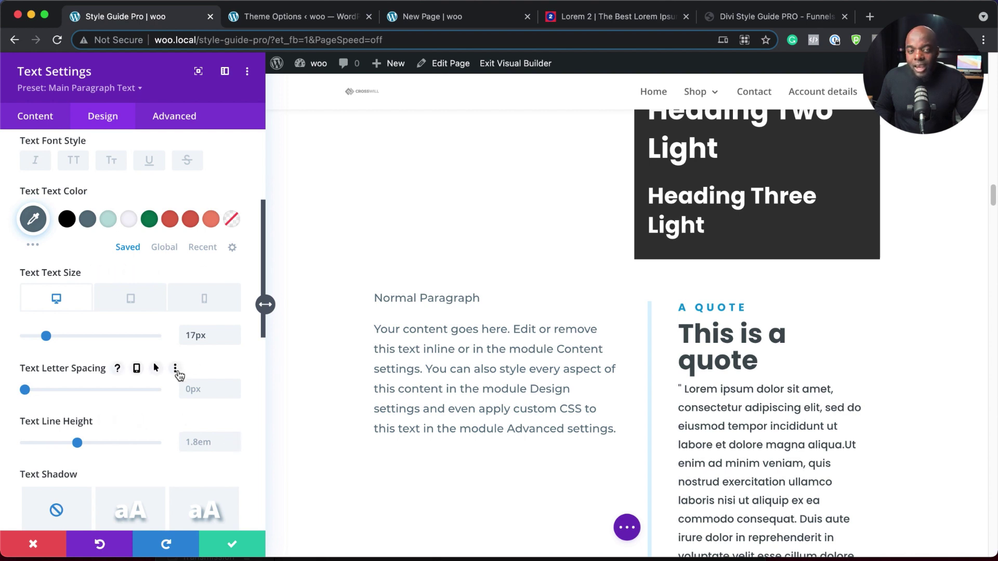
Update the Main Paragraph Text preset with the Normal Paragraph's current styles, confirm the site-wide change, and save the Style Guide Pro page
{"action": "left_click", "coordinate": [131, 89]}
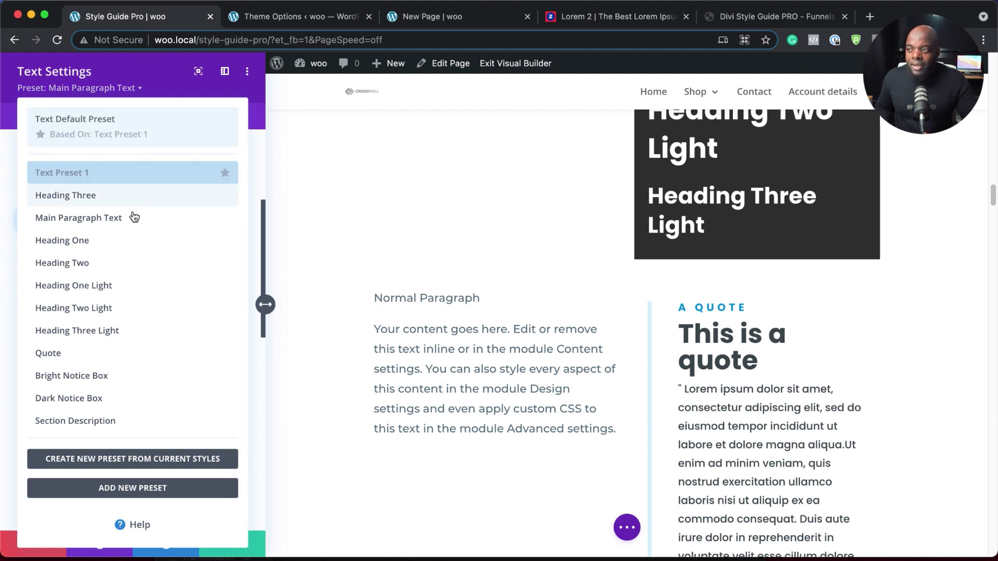
{"action": "mouse_move", "coordinate": [202, 224]}
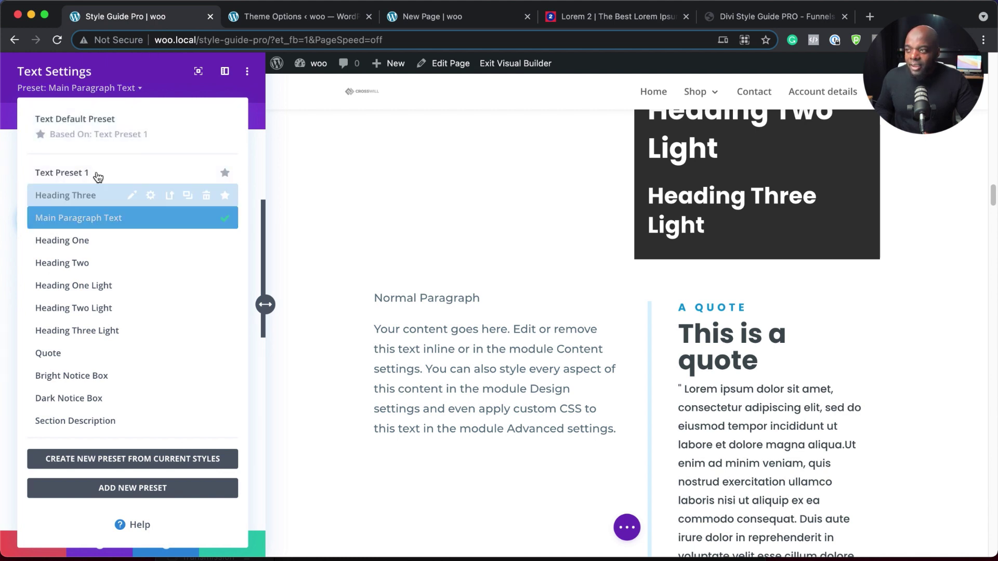
{"action": "mouse_move", "coordinate": [108, 222]}
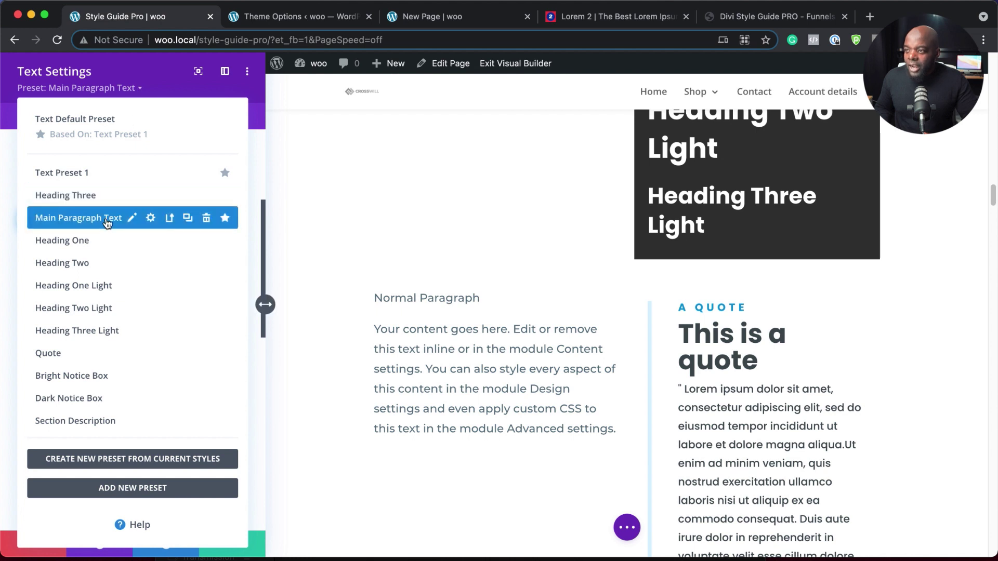
{"action": "left_click", "coordinate": [171, 219]}
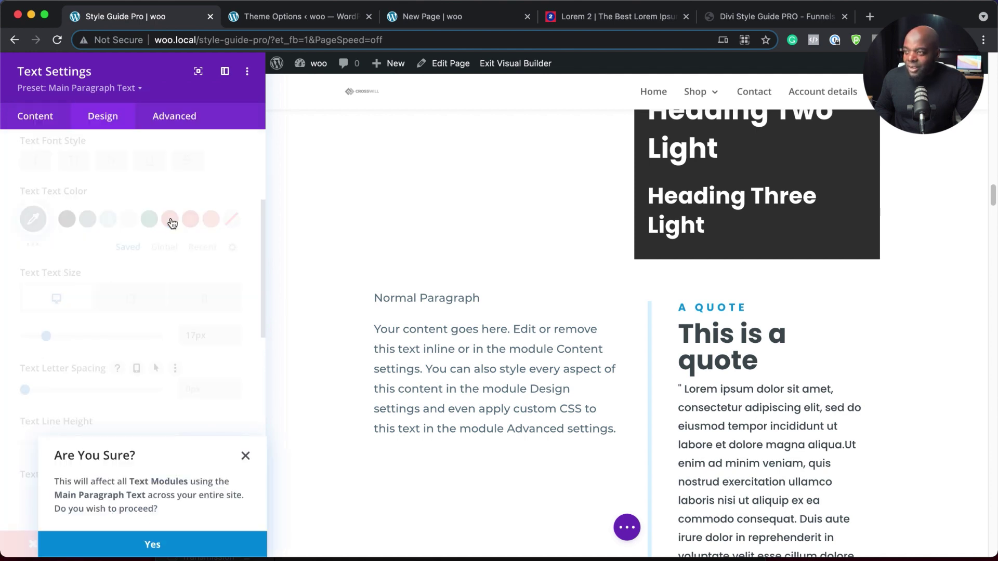
{"action": "left_click", "coordinate": [155, 544]}
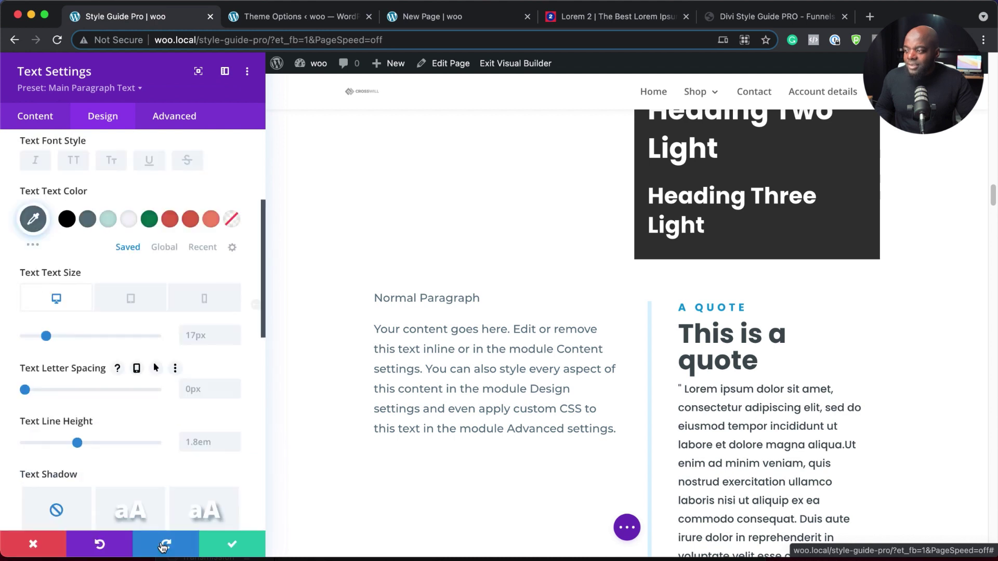
{"action": "left_click", "coordinate": [230, 545]}
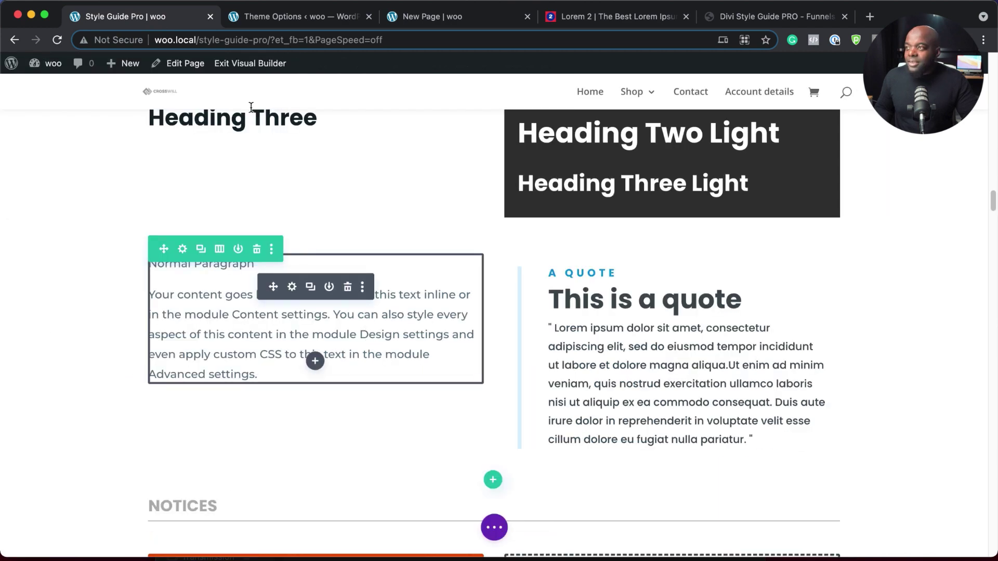
{"action": "left_click", "coordinate": [501, 535]}
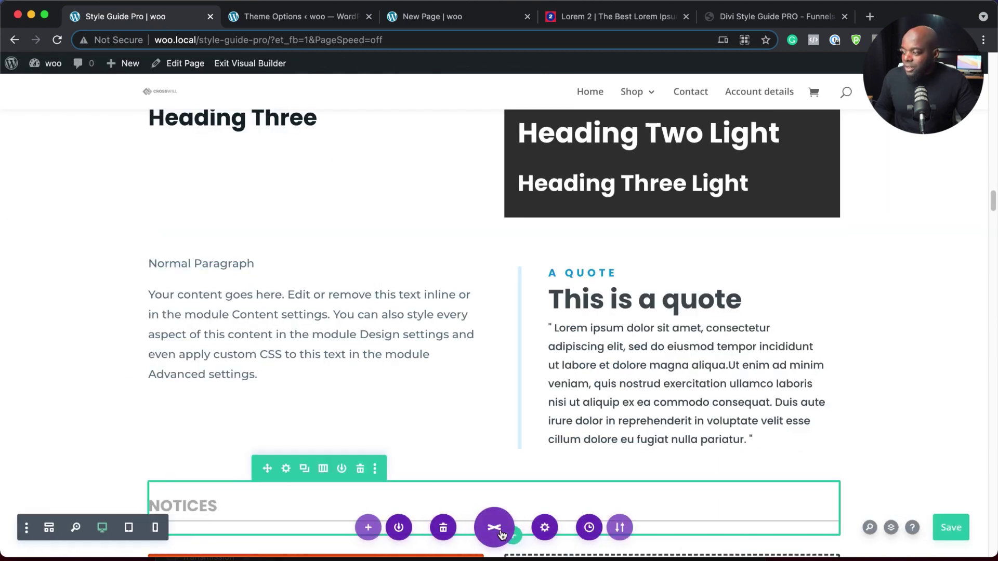
{"action": "left_click", "coordinate": [950, 528]}
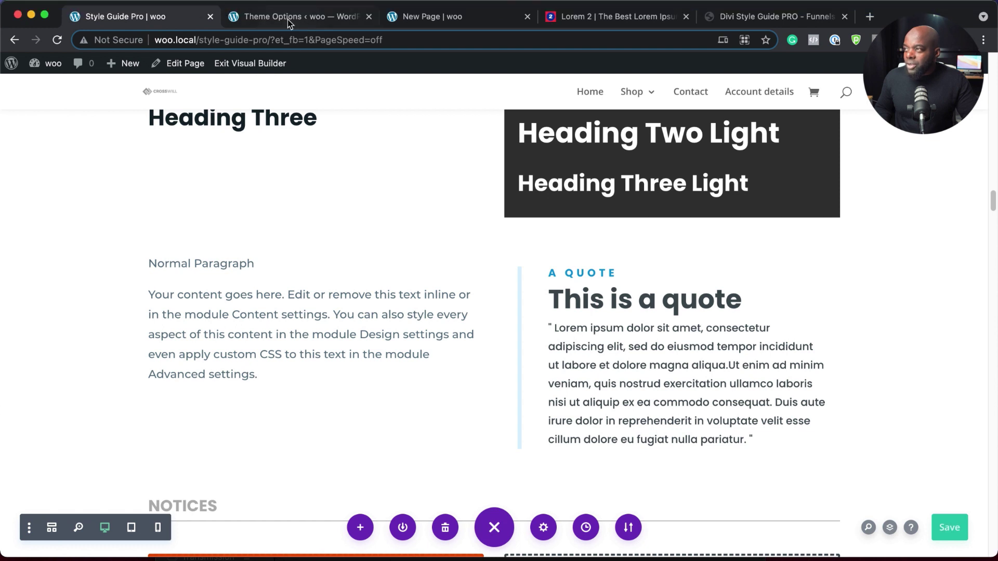
Place the New Page browser tab beside Style Guide Pro, reload the page and check its paragraph below the main heading
{"action": "left_click", "coordinate": [434, 20]}
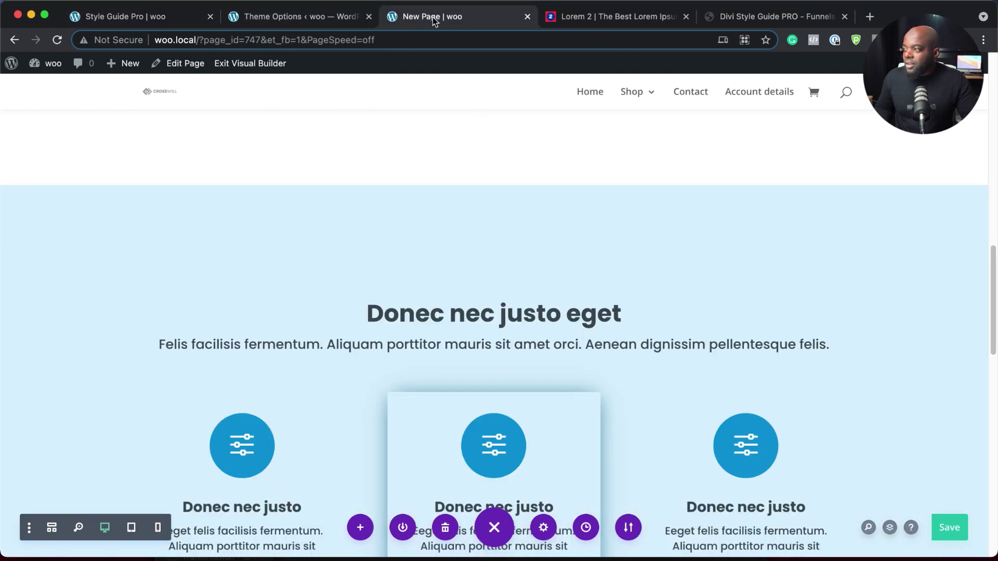
{"action": "left_click_drag", "start_coordinate": [416, 20], "coordinate": [284, 19]}
{"action": "scroll", "coordinate": [374, 305], "scroll_direction": "down", "scroll_amount": 5}
{"action": "scroll", "coordinate": [375, 296], "scroll_direction": "up", "scroll_amount": 5}
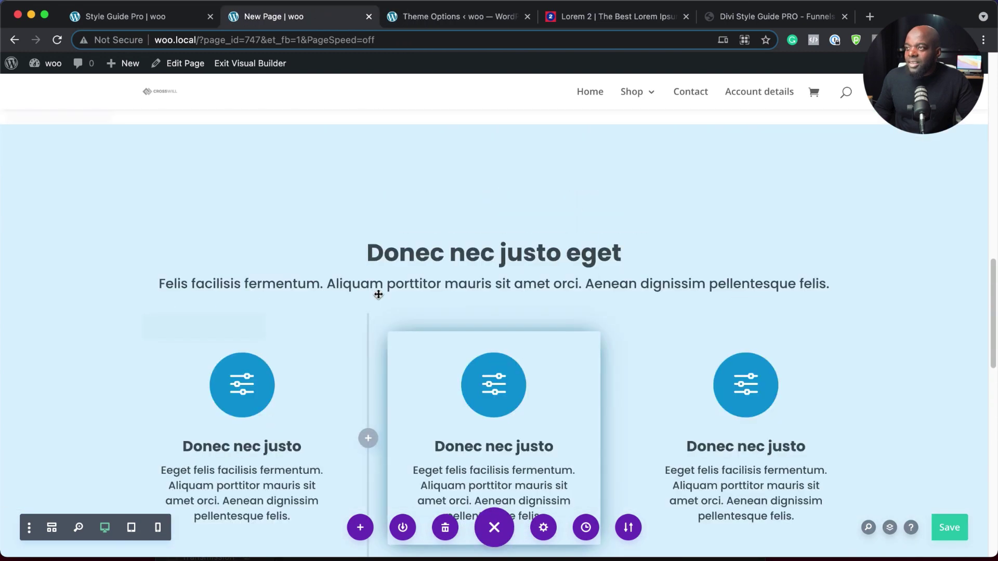
{"action": "left_click", "coordinate": [57, 40]}
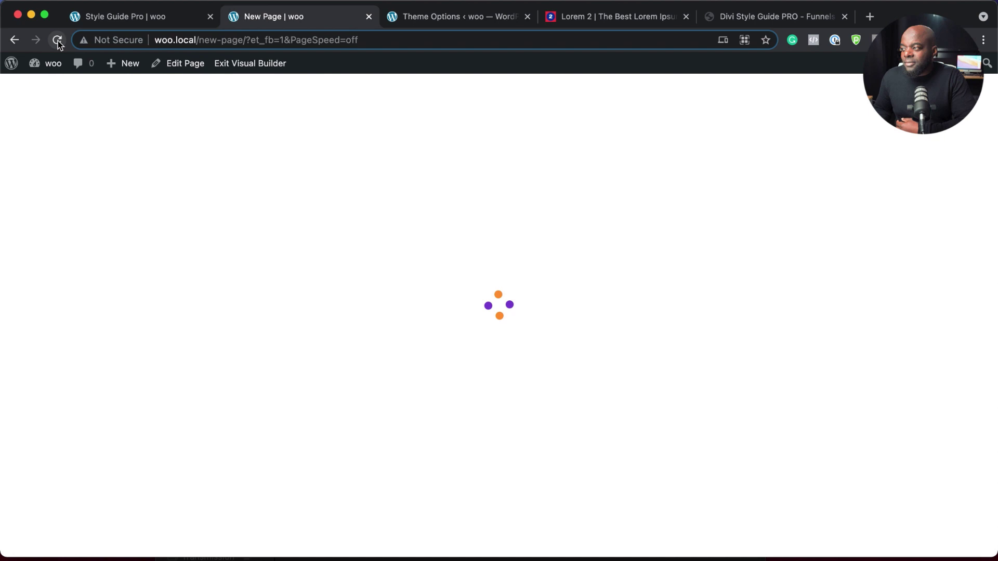
{"action": "scroll", "coordinate": [672, 367], "scroll_direction": "down", "scroll_amount": 5}
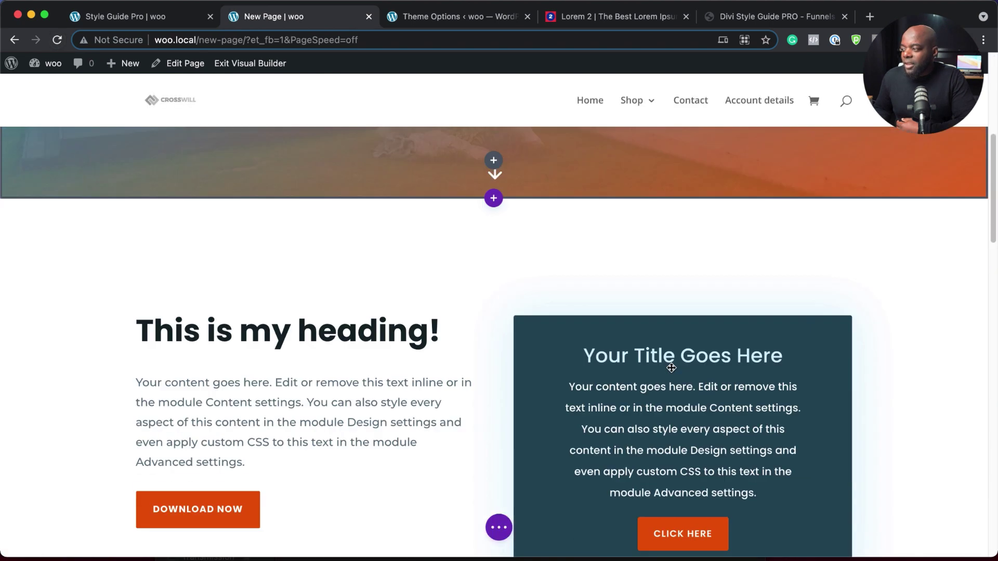
{"action": "scroll", "coordinate": [671, 368], "scroll_direction": "down", "scroll_amount": 3}
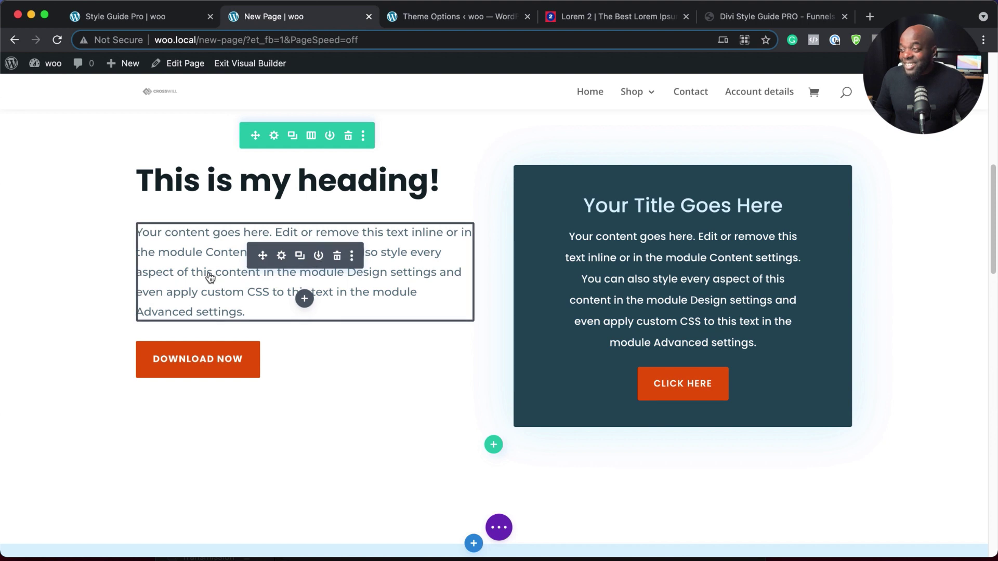
Exit the Visual Builder on New Page and examine the heading, paragraph and Download Now button on the live page
{"action": "left_click", "coordinate": [177, 17]}
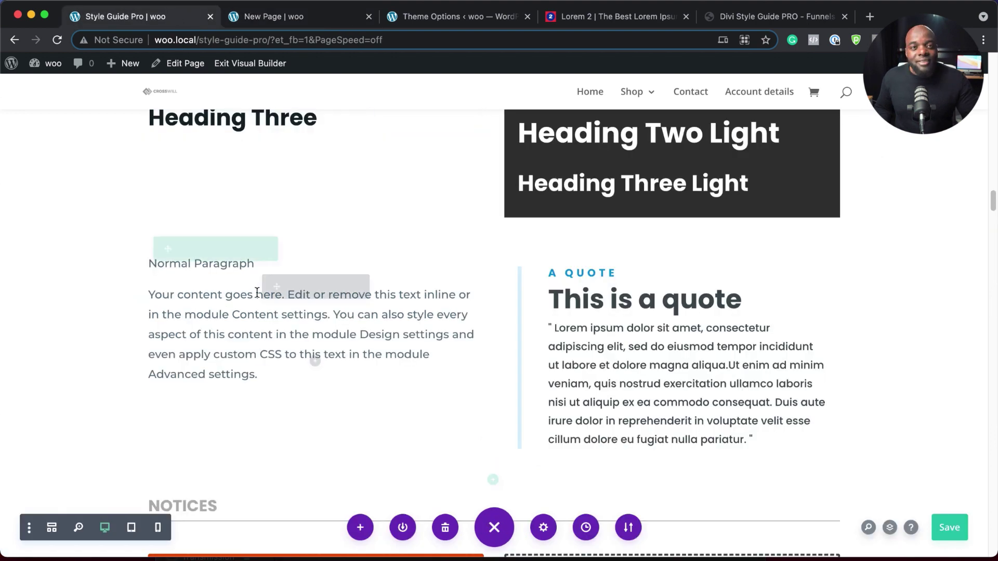
{"action": "left_click", "coordinate": [310, 19]}
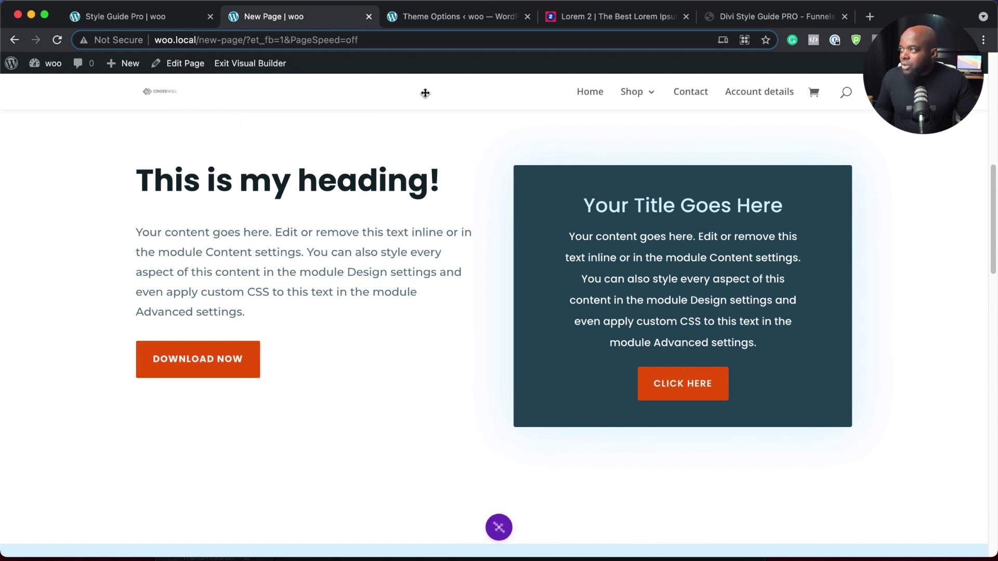
{"action": "left_click", "coordinate": [277, 68]}
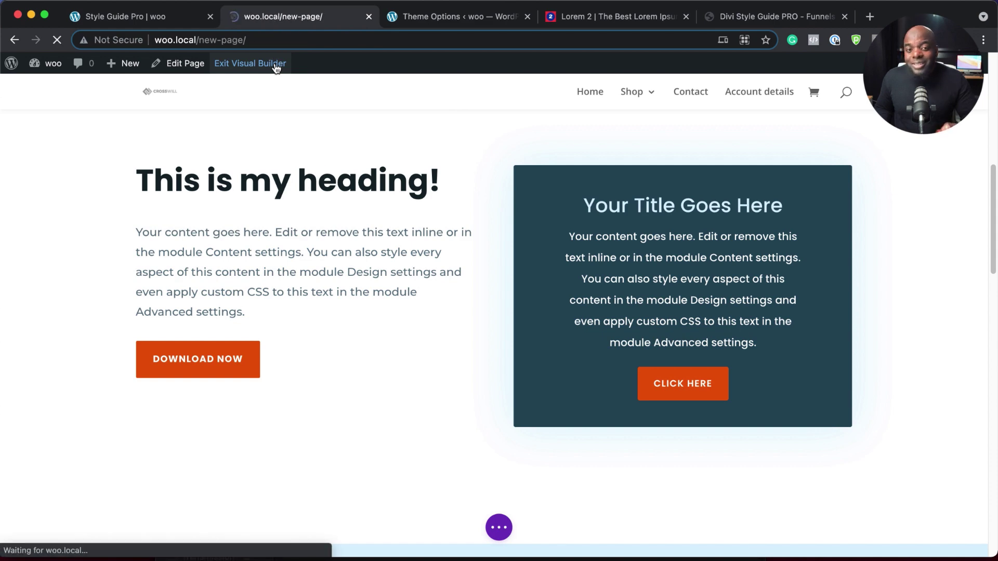
{"action": "scroll", "coordinate": [503, 416], "scroll_direction": "down", "scroll_amount": 10}
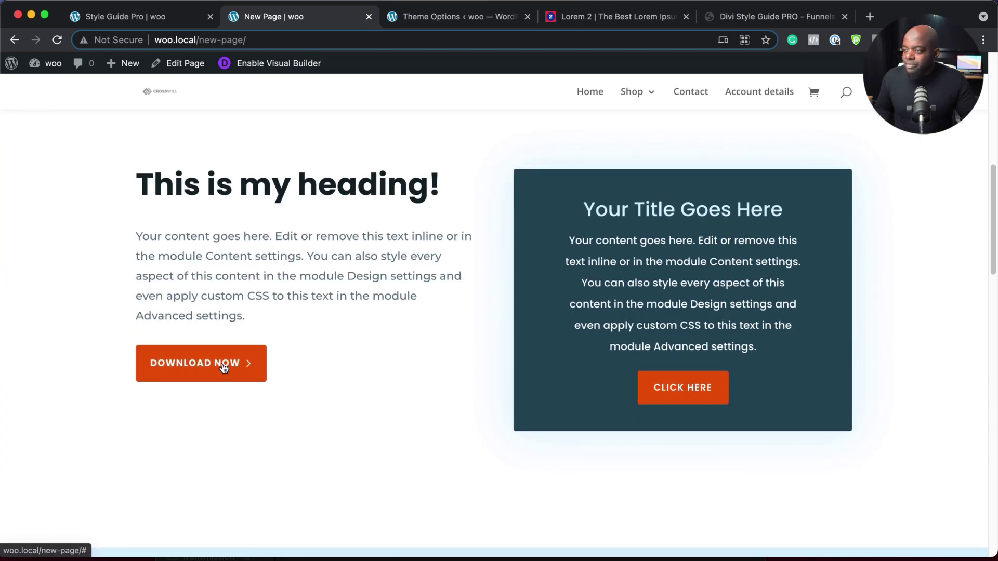
Return to the Style Guide Pro page and open the settings of the Bright Button module in the Buttons section
{"action": "left_click", "coordinate": [177, 20]}
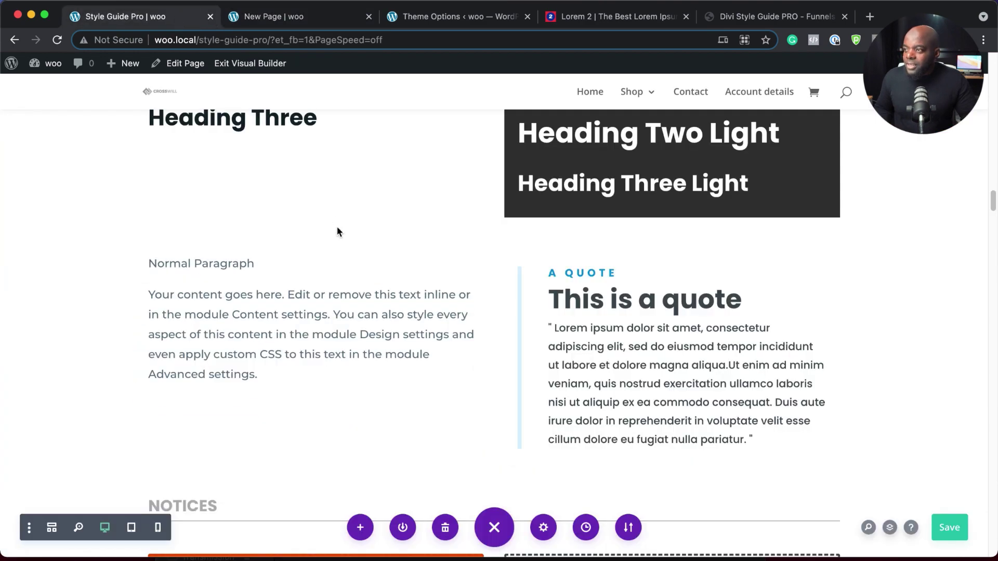
{"action": "scroll", "coordinate": [392, 270], "scroll_direction": "down", "scroll_amount": 10}
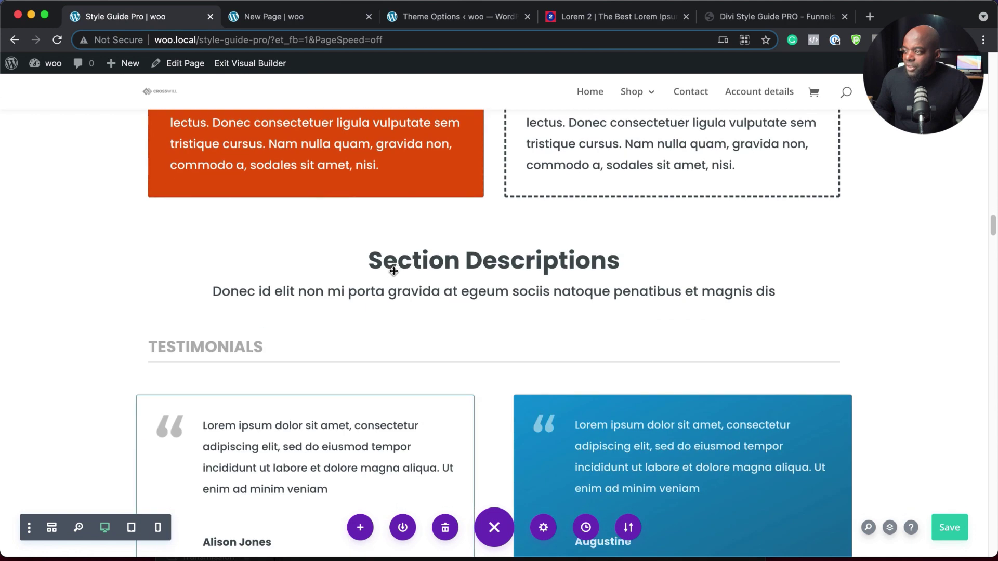
{"action": "scroll", "coordinate": [393, 271], "scroll_direction": "down", "scroll_amount": 15}
{"action": "scroll", "coordinate": [394, 273], "scroll_direction": "up", "scroll_amount": 1}
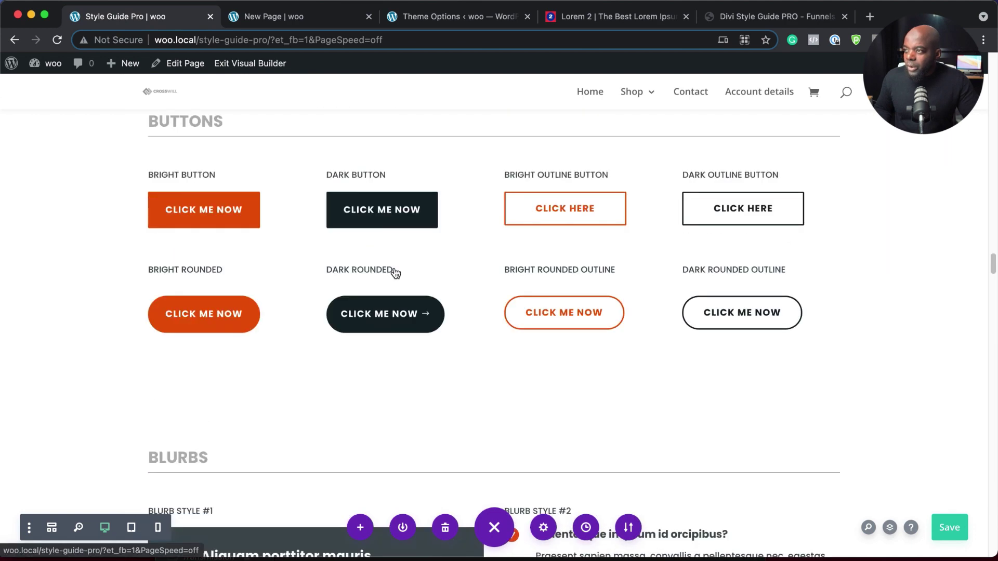
{"action": "scroll", "coordinate": [395, 272], "scroll_direction": "up", "scroll_amount": 1}
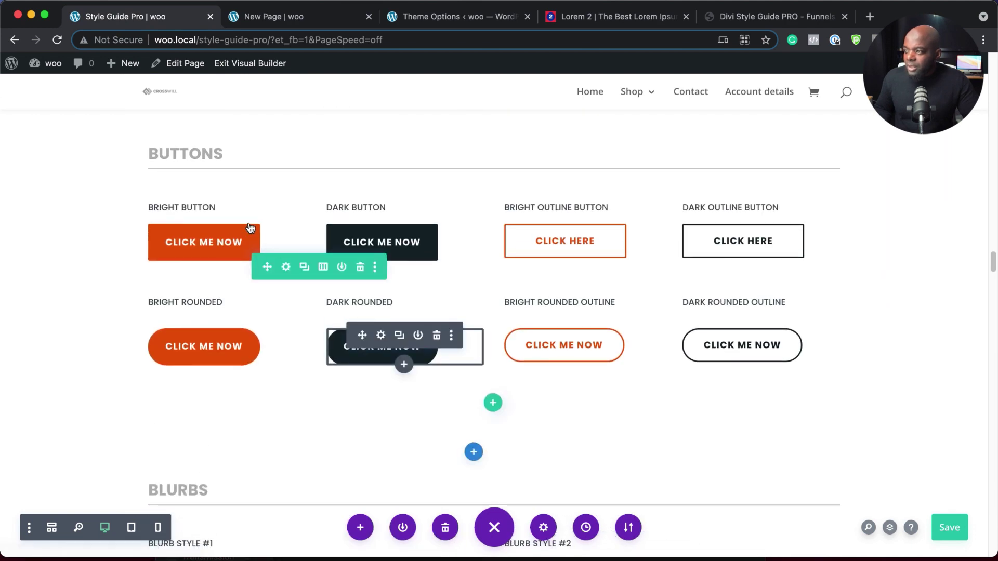
{"action": "mouse_move", "coordinate": [244, 230]}
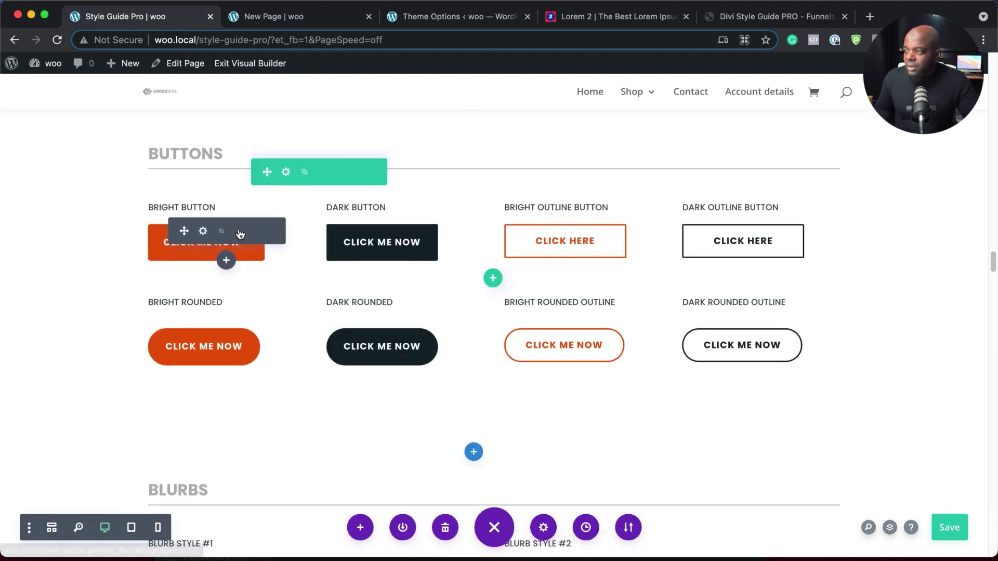
{"action": "left_click", "coordinate": [204, 232]}
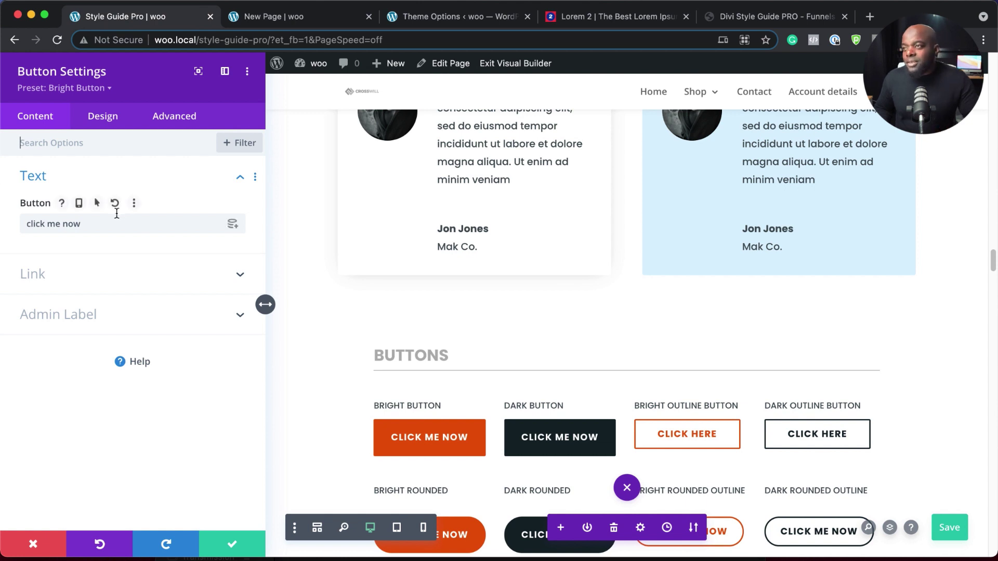
Set the Bright Button's background and border color to the saved palette red #dd614a
{"action": "left_click", "coordinate": [102, 119]}
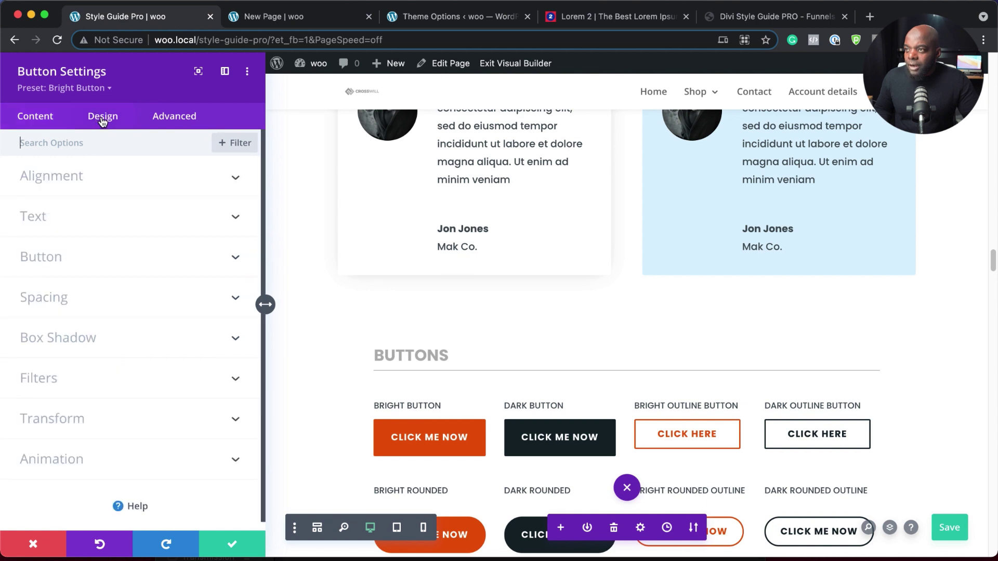
{"action": "left_click", "coordinate": [92, 264]}
{"action": "scroll", "coordinate": [168, 429], "scroll_direction": "down", "scroll_amount": 3}
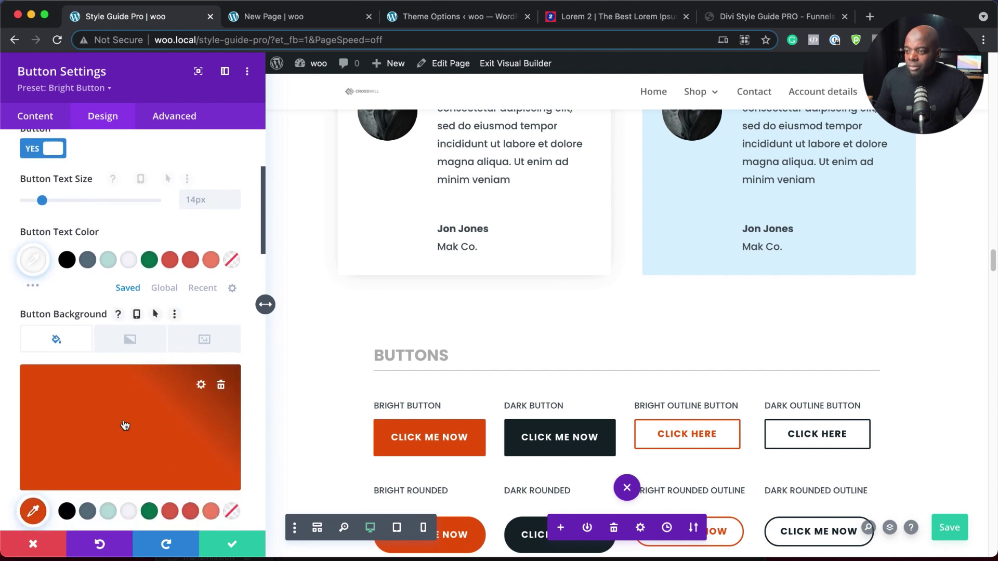
{"action": "scroll", "coordinate": [127, 422], "scroll_direction": "down", "scroll_amount": 2}
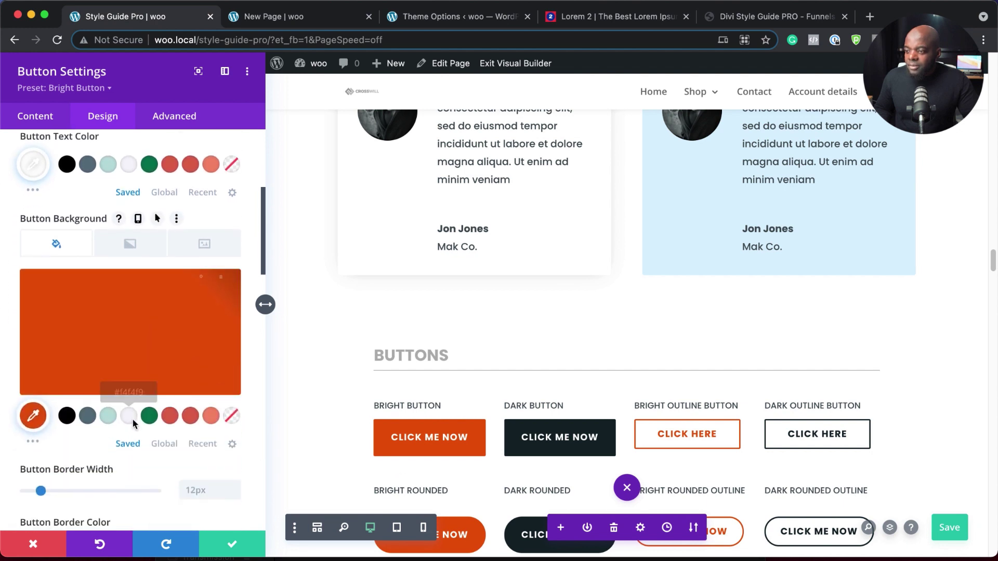
{"action": "left_click", "coordinate": [171, 416]}
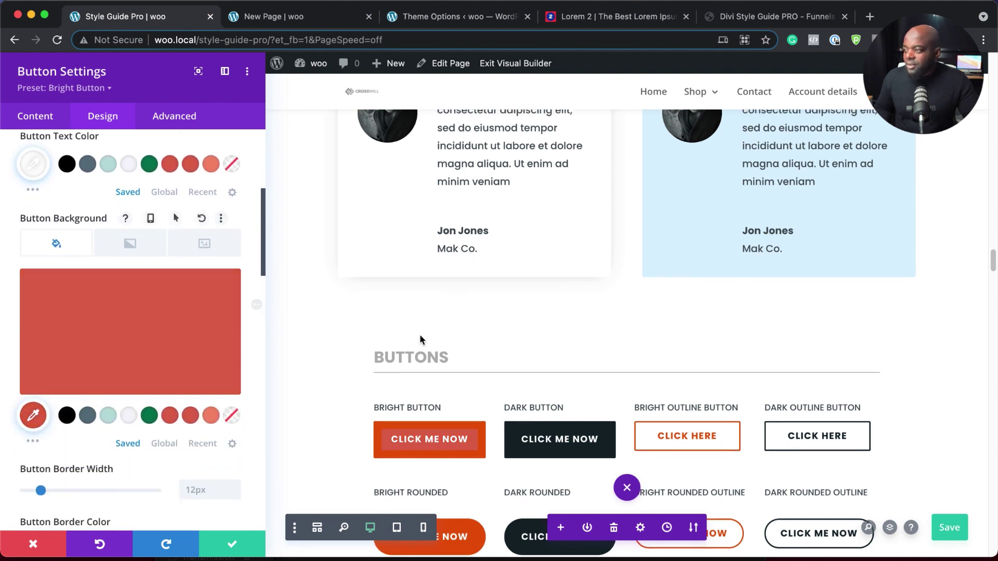
{"action": "scroll", "coordinate": [419, 335], "scroll_direction": "down", "scroll_amount": 5}
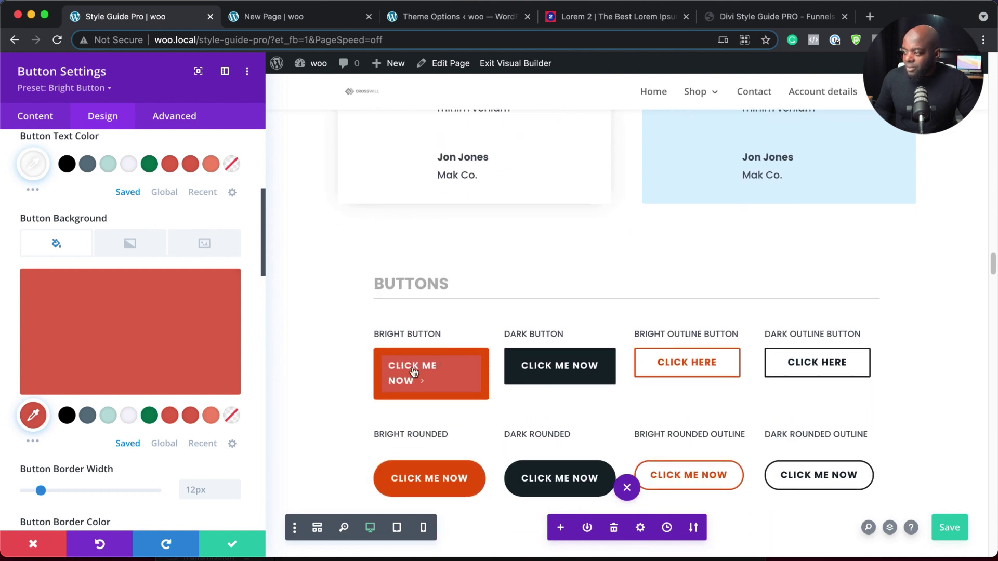
{"action": "scroll", "coordinate": [287, 408], "scroll_direction": "down", "scroll_amount": 1}
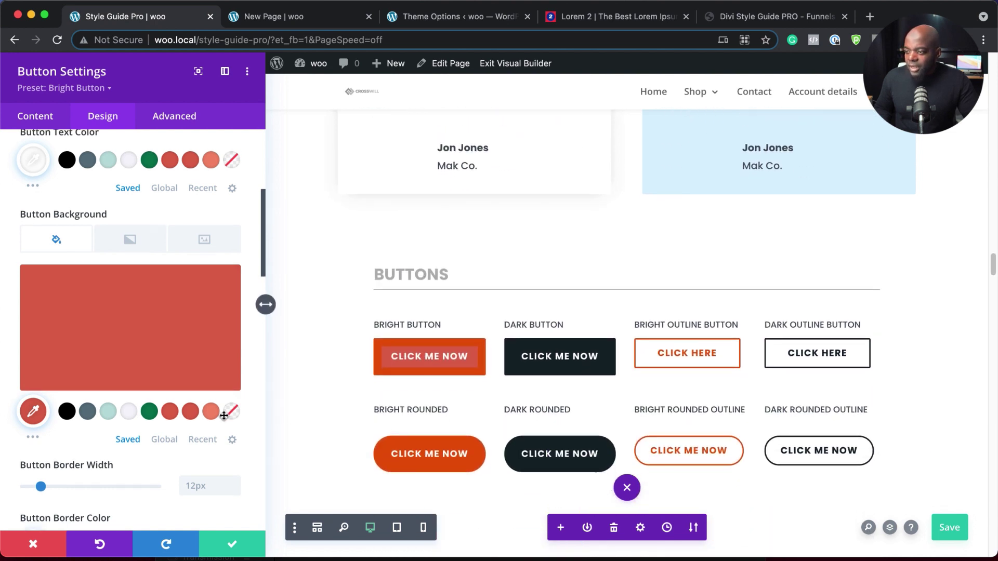
{"action": "scroll", "coordinate": [183, 510], "scroll_direction": "down", "scroll_amount": 5}
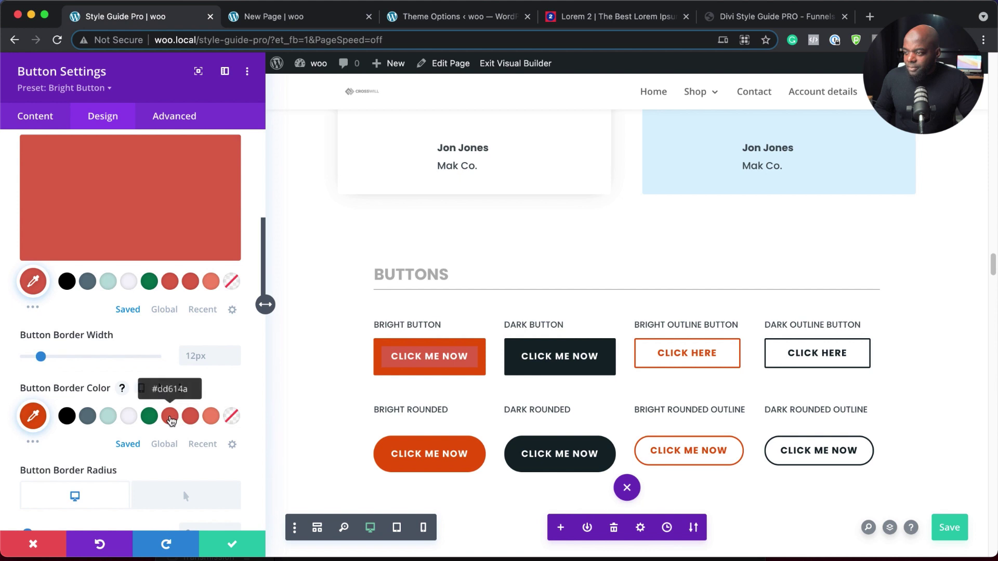
{"action": "left_click", "coordinate": [171, 417]}
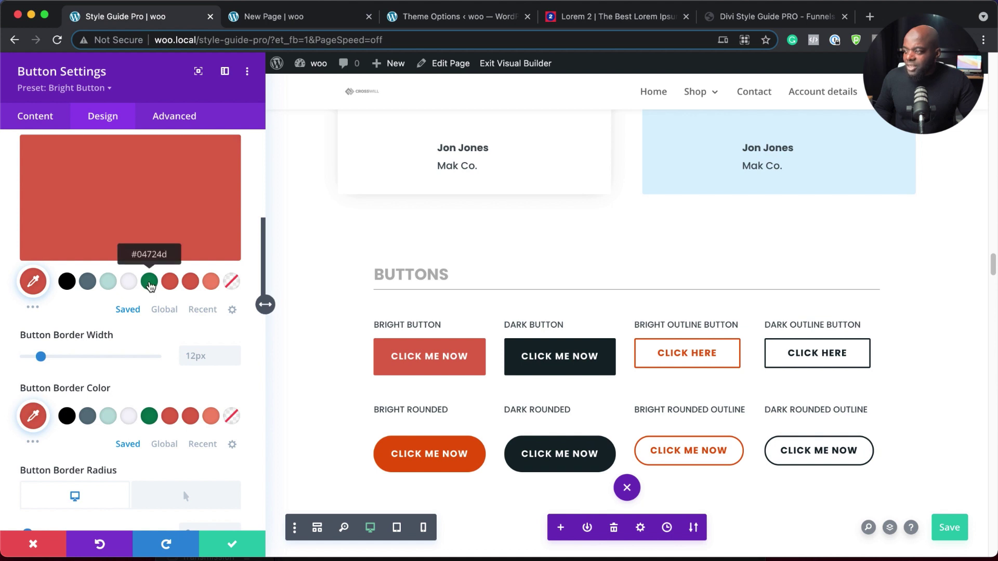
Change the Bright Button's background to the saved green #04724d and its text color to the off-white #f4f4f9
{"action": "left_click", "coordinate": [149, 282]}
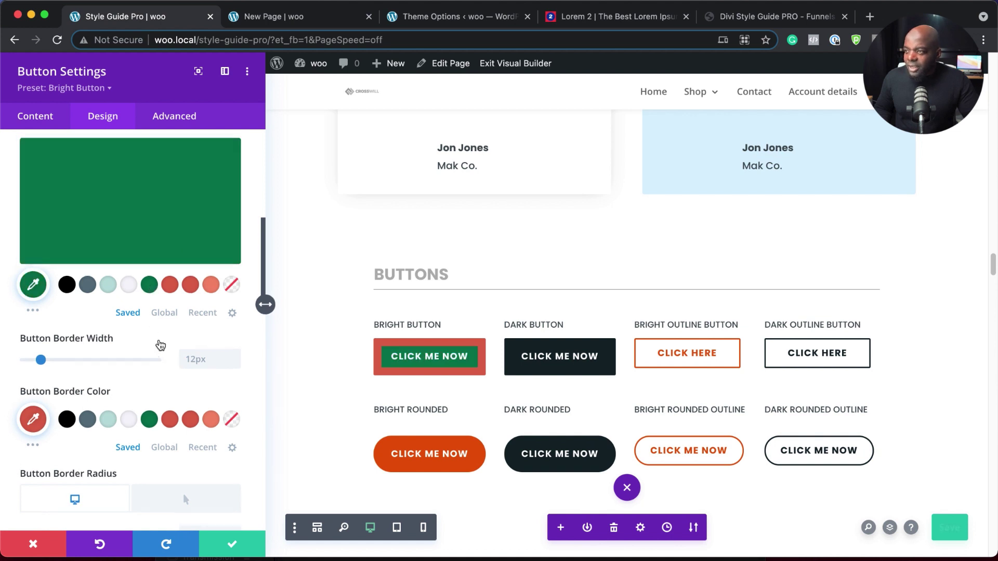
{"action": "scroll", "coordinate": [161, 344], "scroll_direction": "up", "scroll_amount": 5}
{"action": "scroll", "coordinate": [162, 344], "scroll_direction": "up", "scroll_amount": 5}
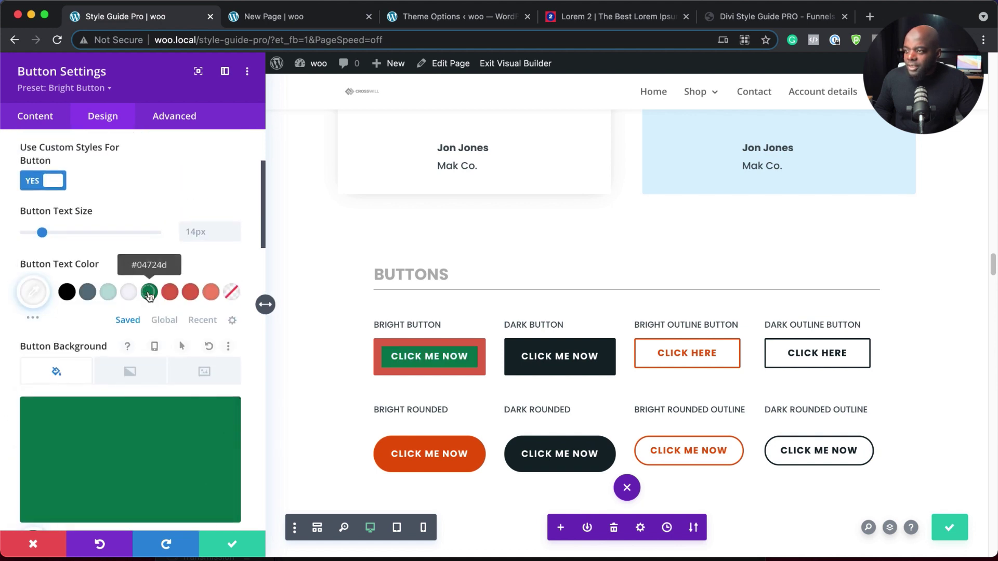
{"action": "left_click", "coordinate": [149, 293]}
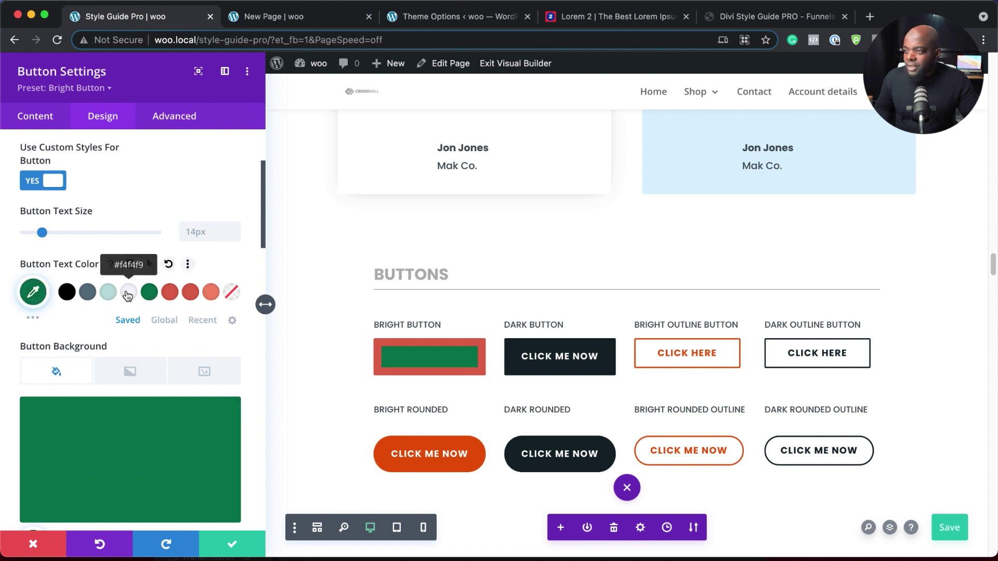
{"action": "left_click", "coordinate": [127, 294]}
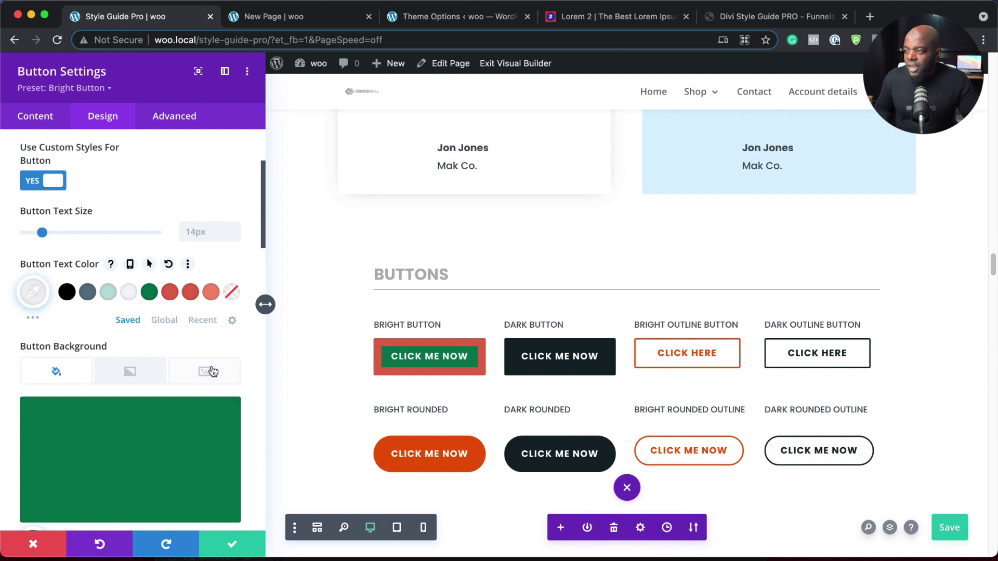
Set the Bright Button's border color to the saved green and update the Bright Button preset with the current styles
{"action": "scroll", "coordinate": [211, 369], "scroll_direction": "down", "scroll_amount": 10}
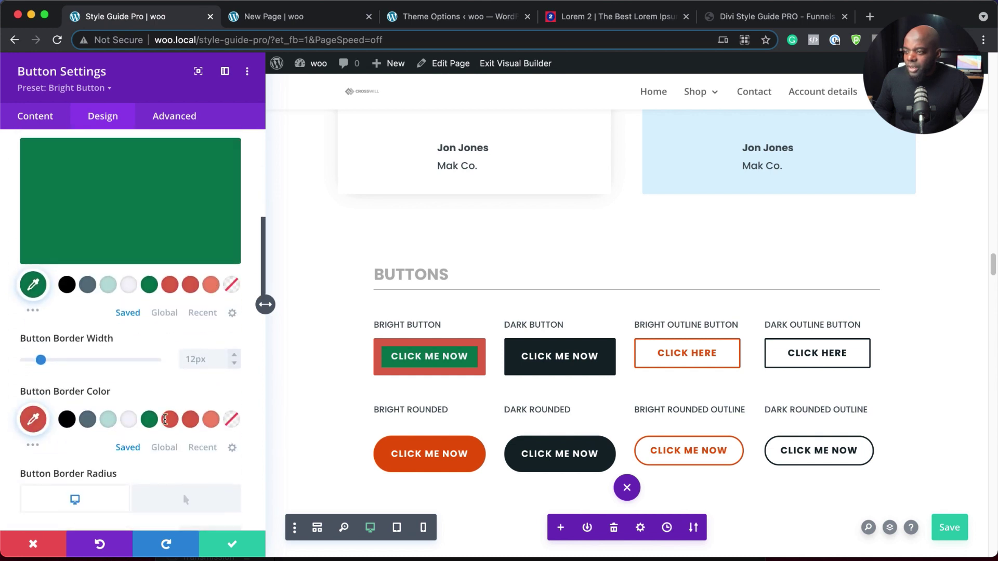
{"action": "left_click", "coordinate": [150, 424]}
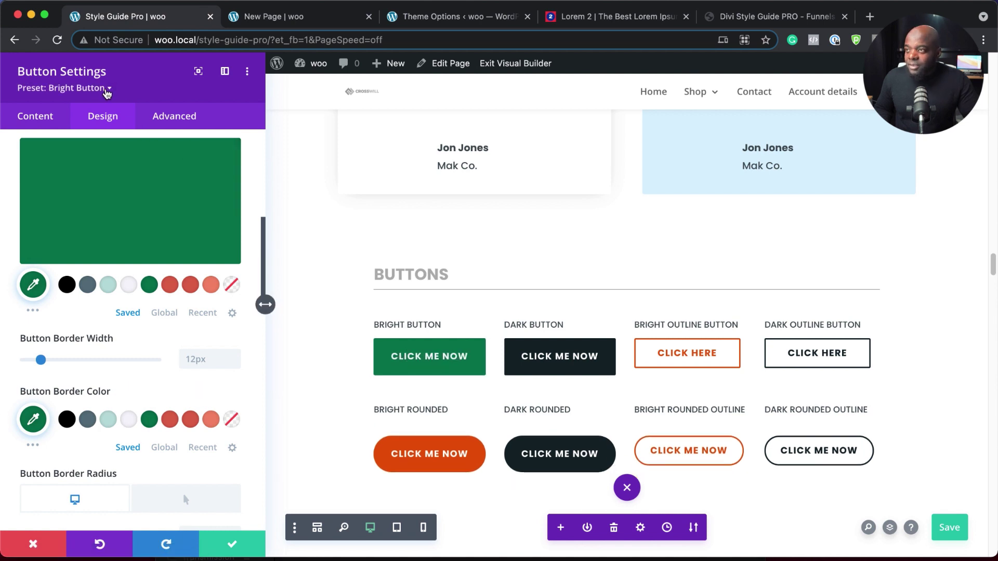
{"action": "left_click", "coordinate": [107, 90]}
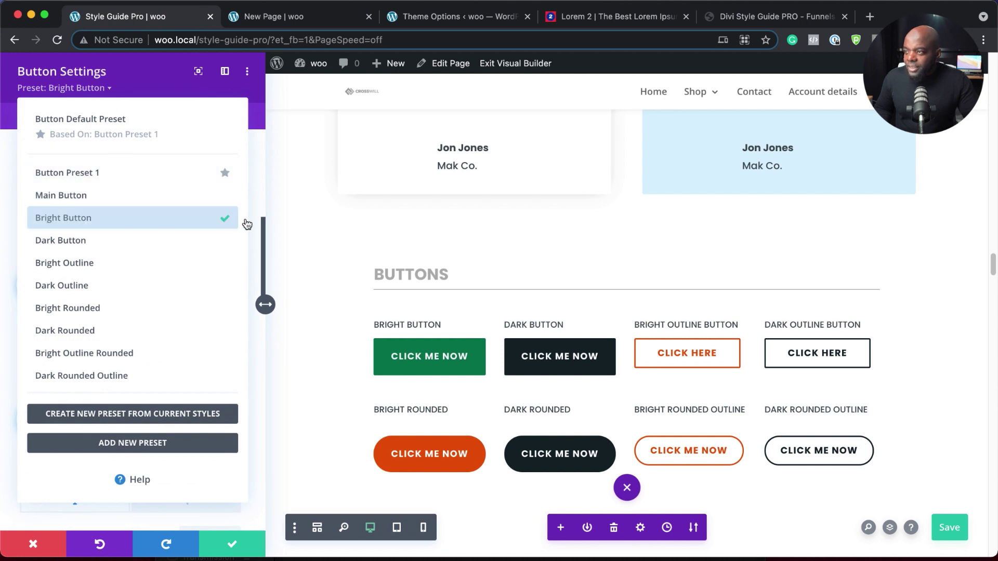
{"action": "mouse_move", "coordinate": [130, 220]}
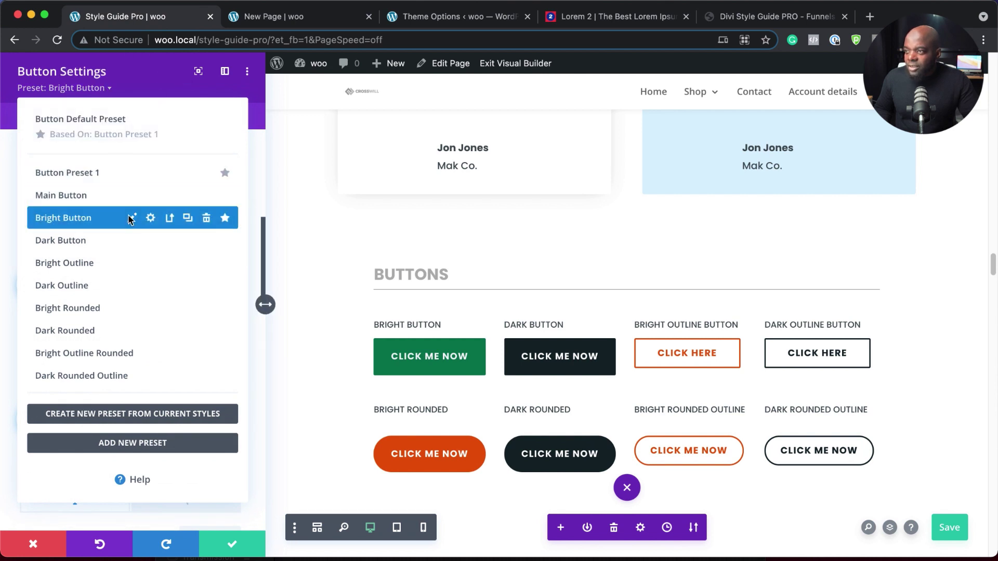
{"action": "left_click", "coordinate": [170, 218]}
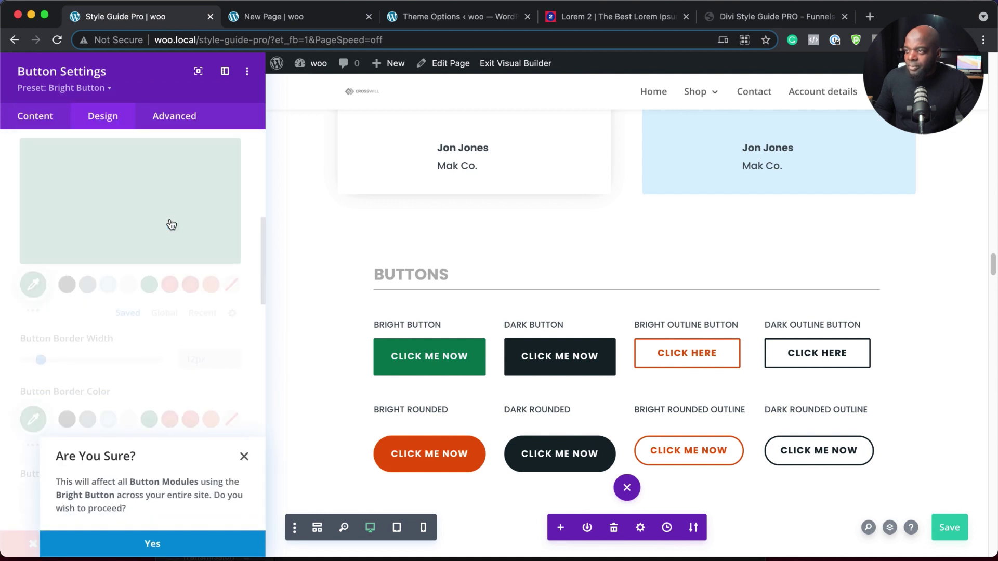
{"action": "left_click", "coordinate": [171, 544]}
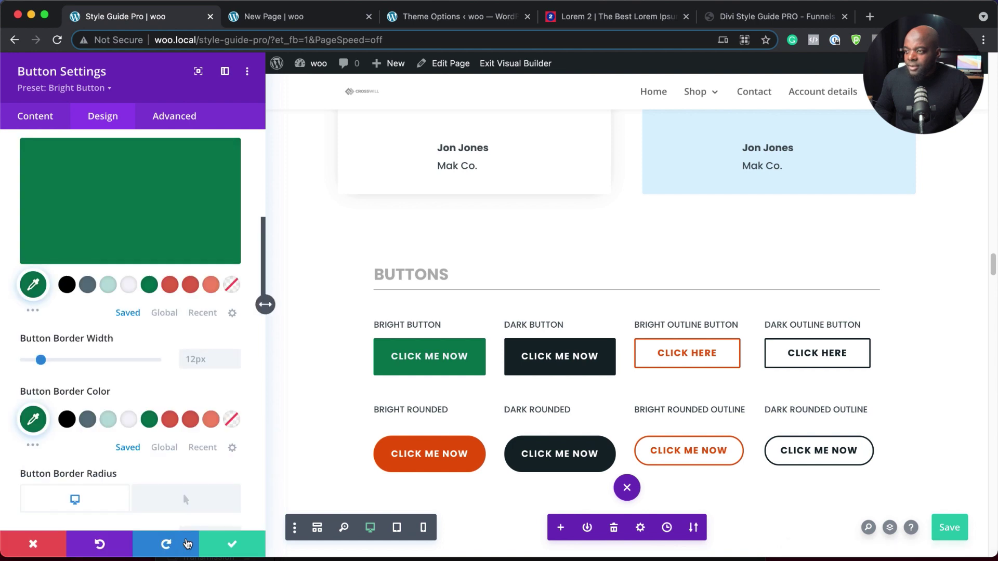
{"action": "left_click", "coordinate": [234, 546]}
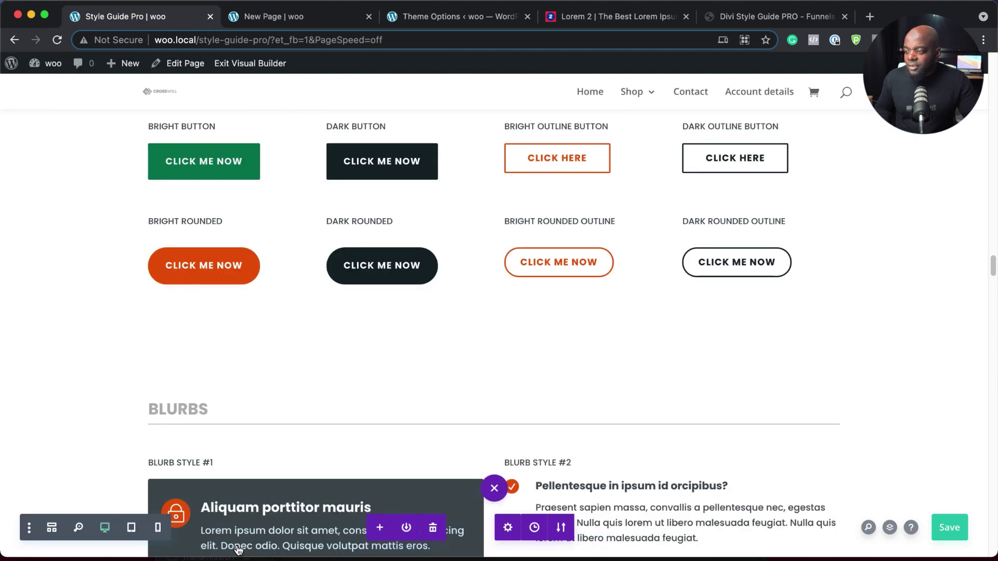
Reload New Page and examine the Download Now button and the other sections on the live page
{"action": "left_click", "coordinate": [275, 17]}
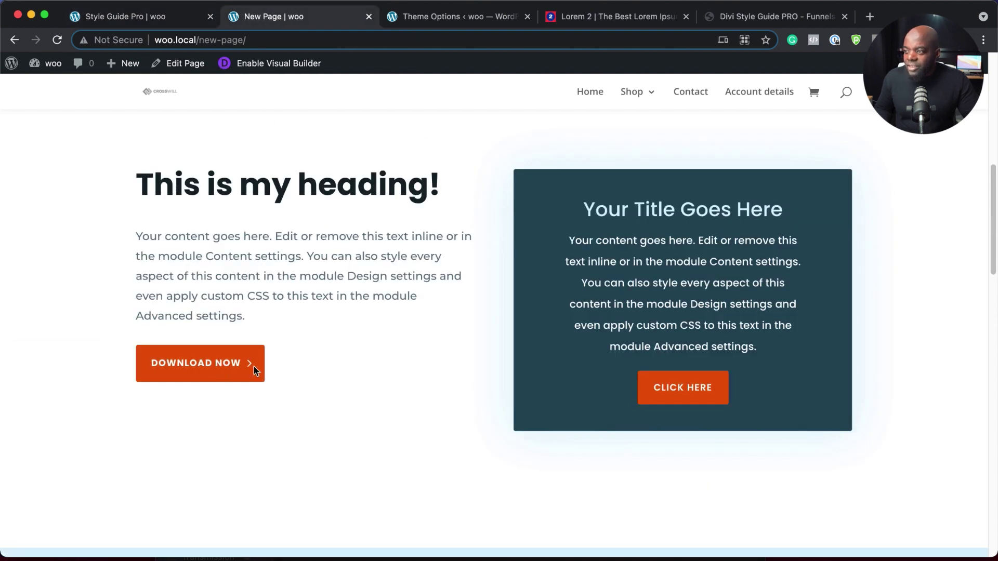
{"action": "left_click", "coordinate": [59, 41]}
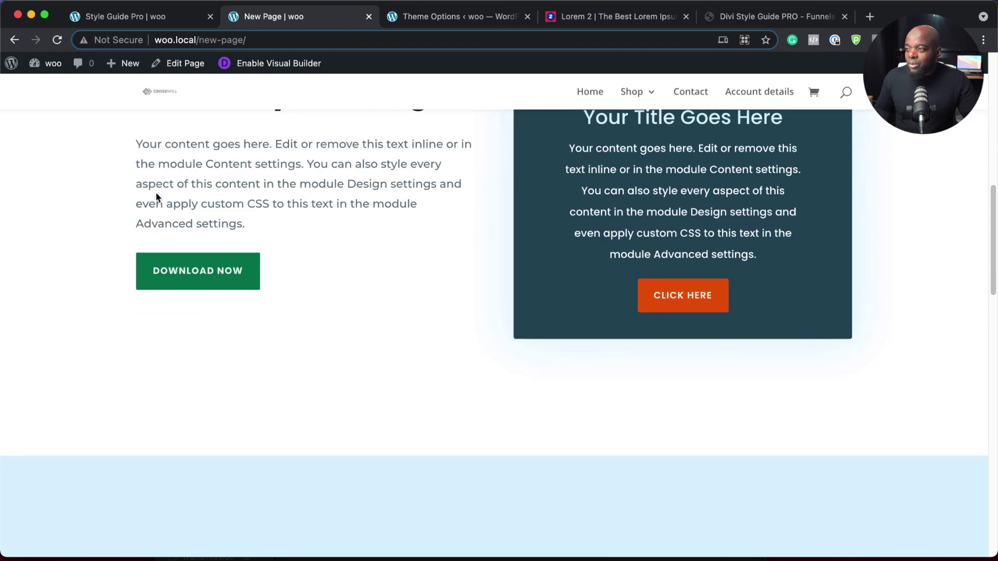
{"action": "scroll", "coordinate": [338, 327], "scroll_direction": "up", "scroll_amount": 4}
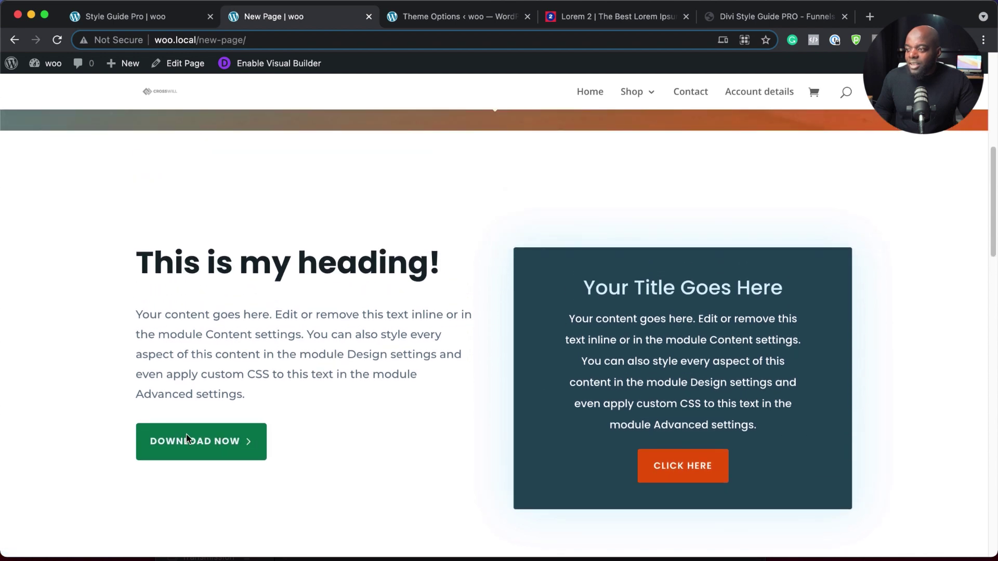
{"action": "scroll", "coordinate": [383, 353], "scroll_direction": "up", "scroll_amount": 2}
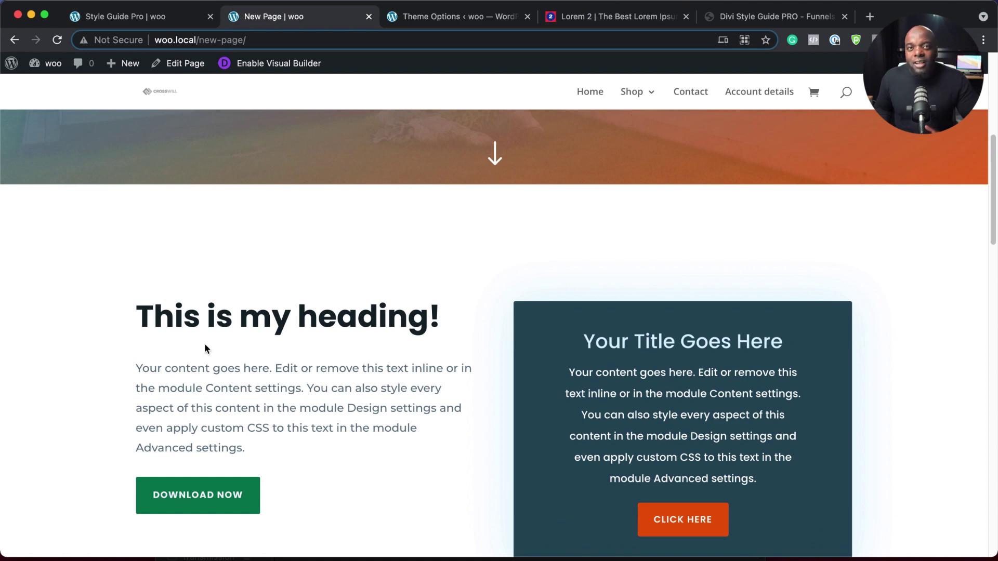
{"action": "scroll", "coordinate": [393, 390], "scroll_direction": "up", "scroll_amount": 7}
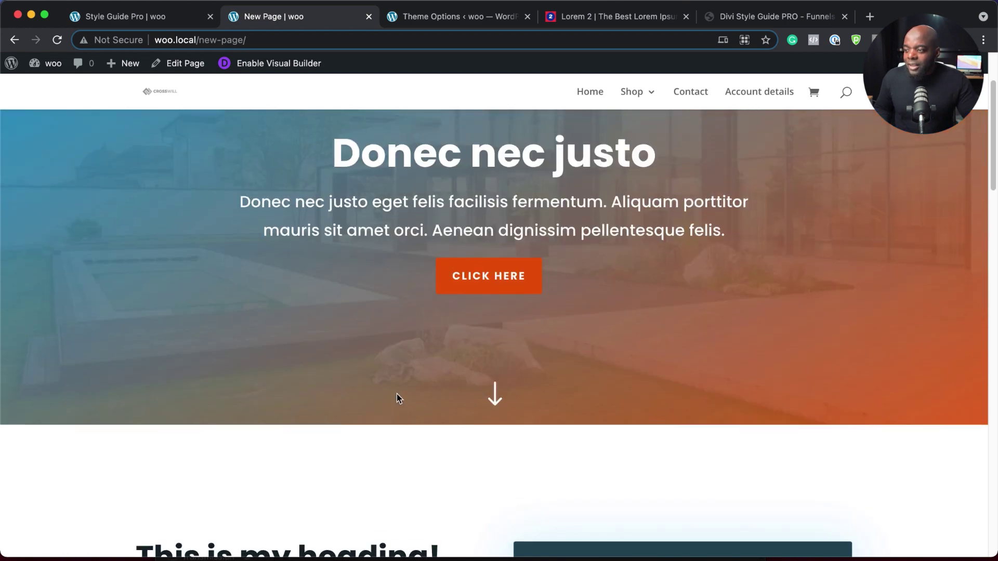
{"action": "scroll", "coordinate": [397, 391], "scroll_direction": "down", "scroll_amount": 11}
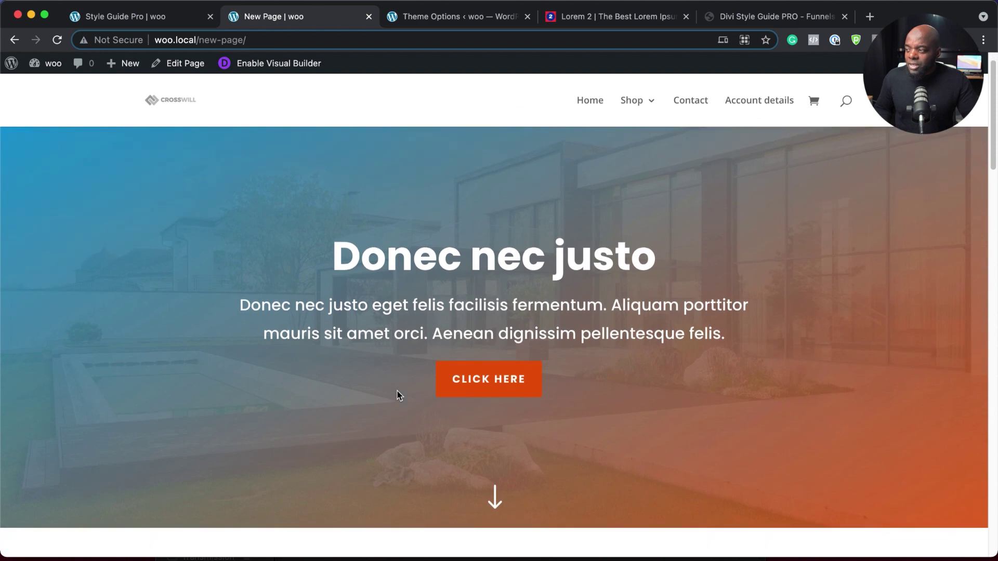
{"action": "scroll", "coordinate": [397, 395], "scroll_direction": "down", "scroll_amount": 6}
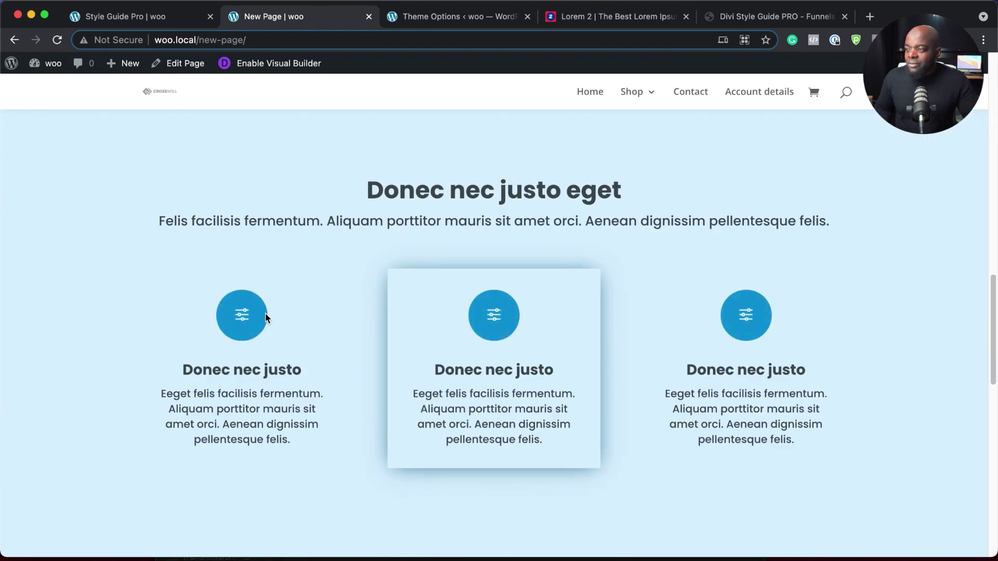
Return to the Style Guide Pro page and insert a new Button module below the Bright Rounded button in the Buttons section
{"action": "left_click", "coordinate": [154, 18]}
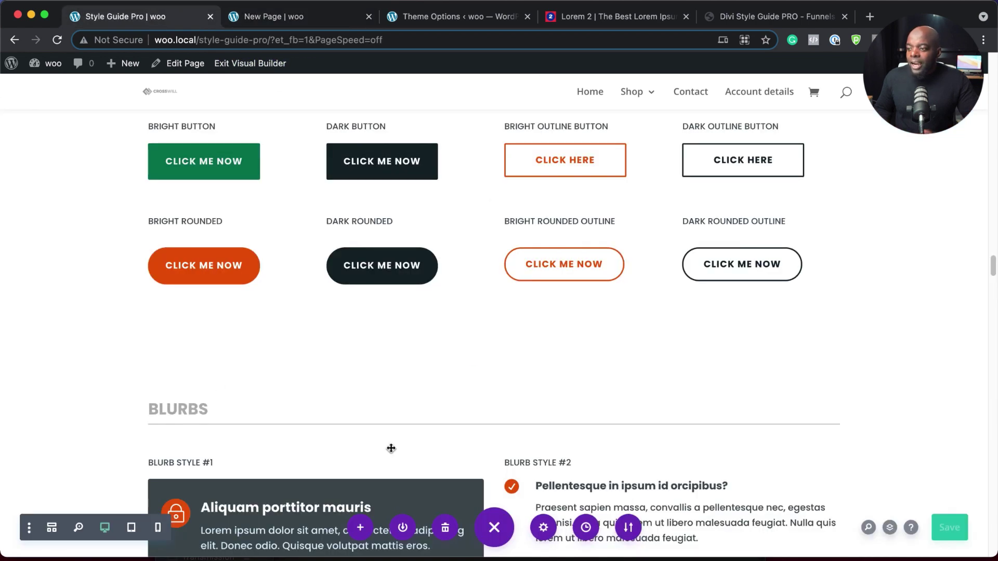
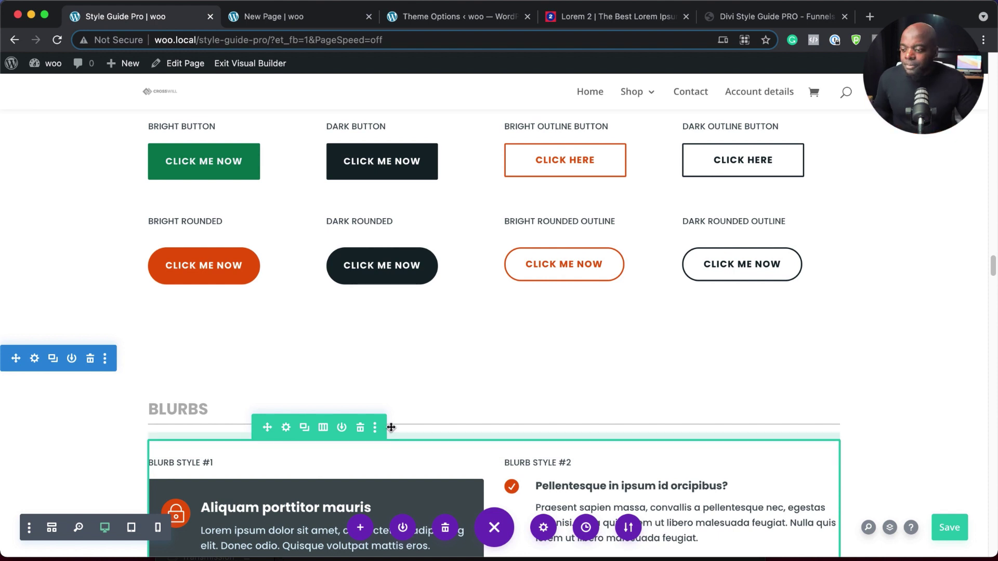
{"action": "left_click_drag", "start_coordinate": [390, 427], "coordinate": [289, 429]}
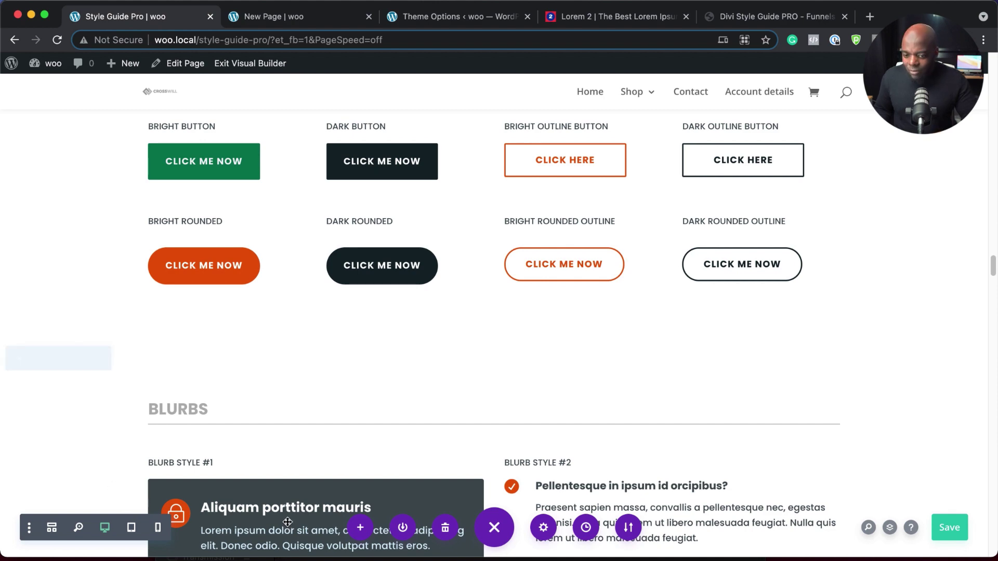
{"action": "scroll", "coordinate": [407, 464], "scroll_direction": "down", "scroll_amount": 5}
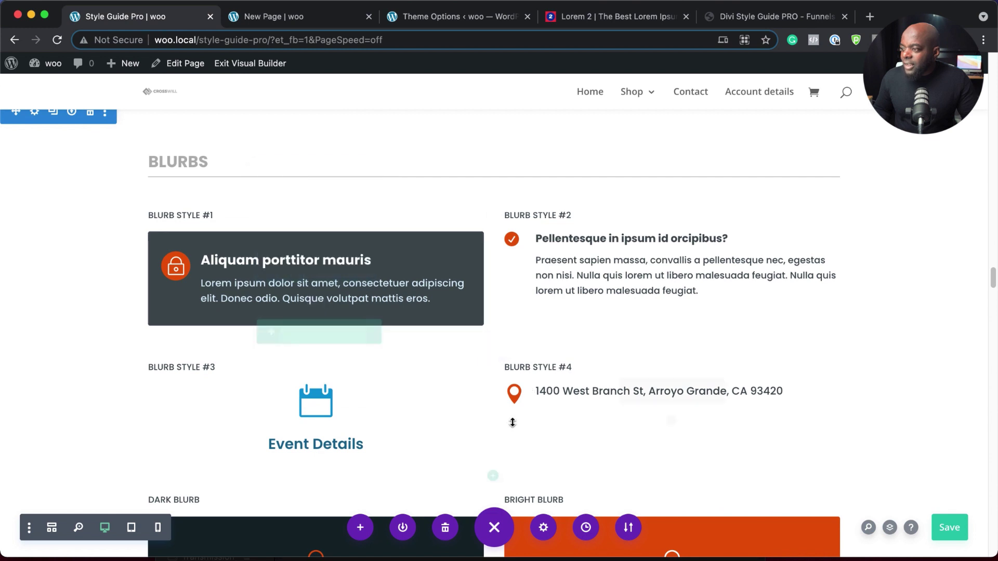
{"action": "scroll", "coordinate": [508, 420], "scroll_direction": "down", "scroll_amount": 1}
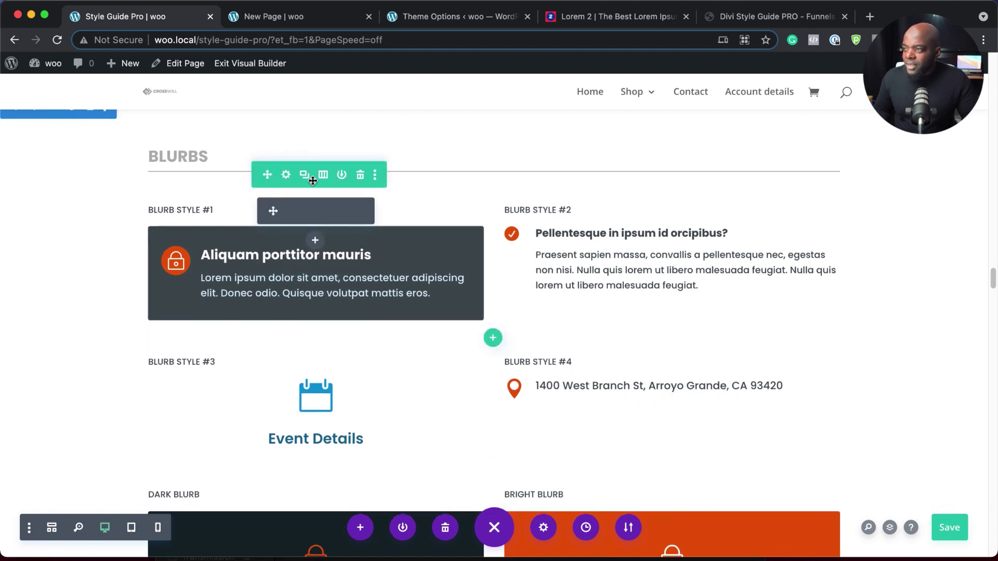
{"action": "scroll", "coordinate": [399, 370], "scroll_direction": "down", "scroll_amount": 15}
{"action": "scroll", "coordinate": [399, 372], "scroll_direction": "up", "scroll_amount": 1}
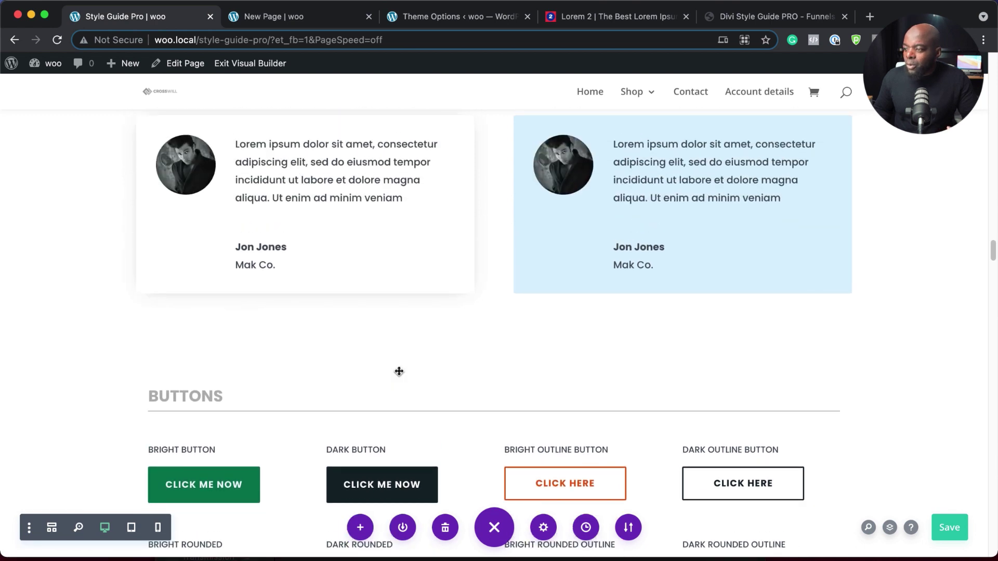
{"action": "scroll", "coordinate": [398, 369], "scroll_direction": "down", "scroll_amount": 4}
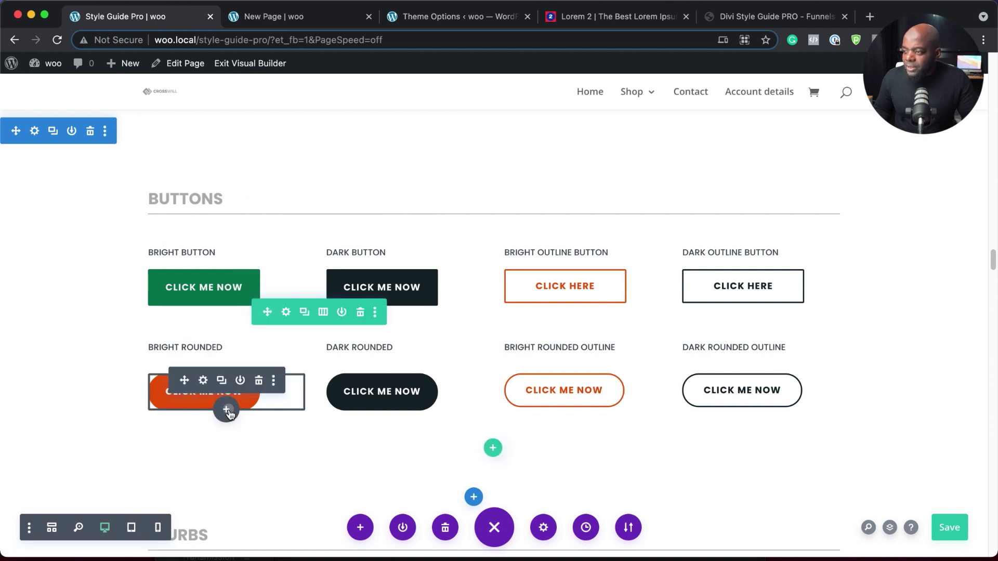
{"action": "left_click", "coordinate": [227, 412]}
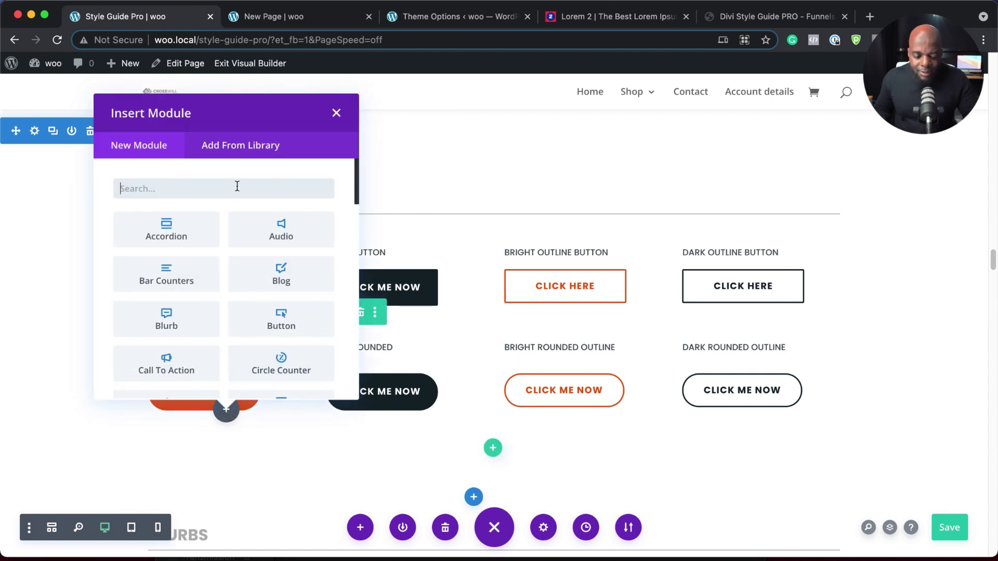
{"action": "type", "text": "b"}
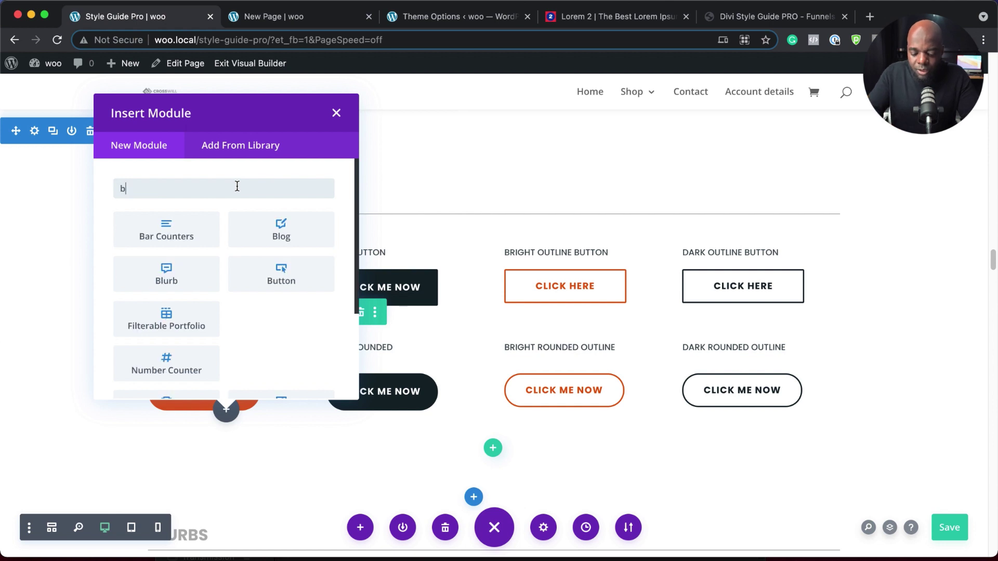
{"action": "type", "text": "utto"}
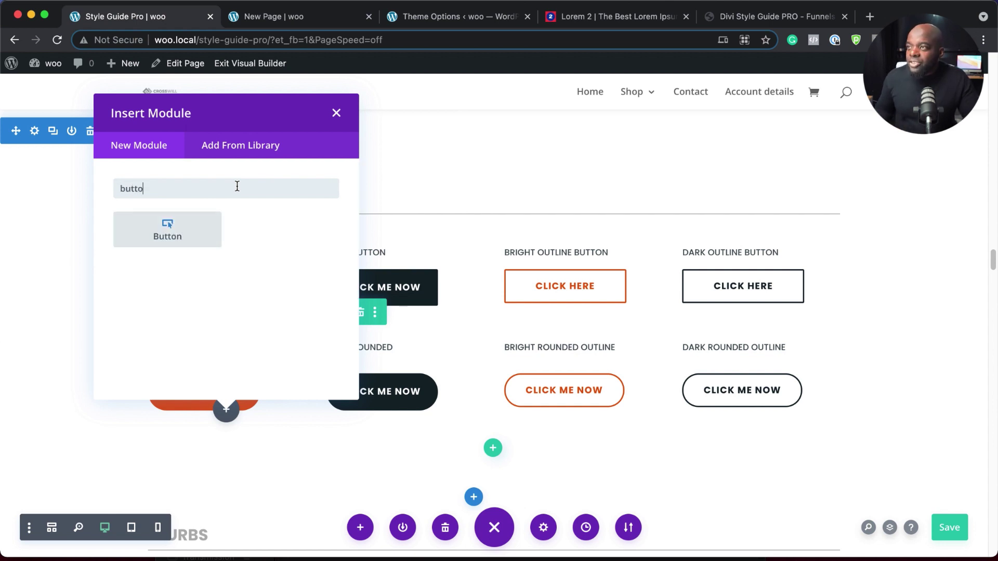
{"action": "left_click", "coordinate": [167, 232]}
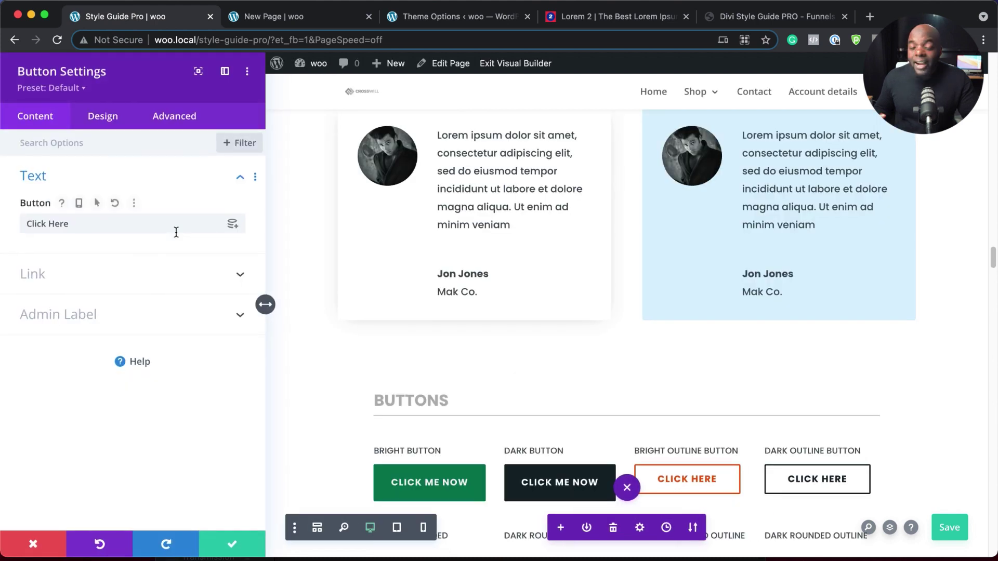
Change the new button's text to "New Style Button"
{"action": "scroll", "coordinate": [557, 378], "scroll_direction": "down", "scroll_amount": 5}
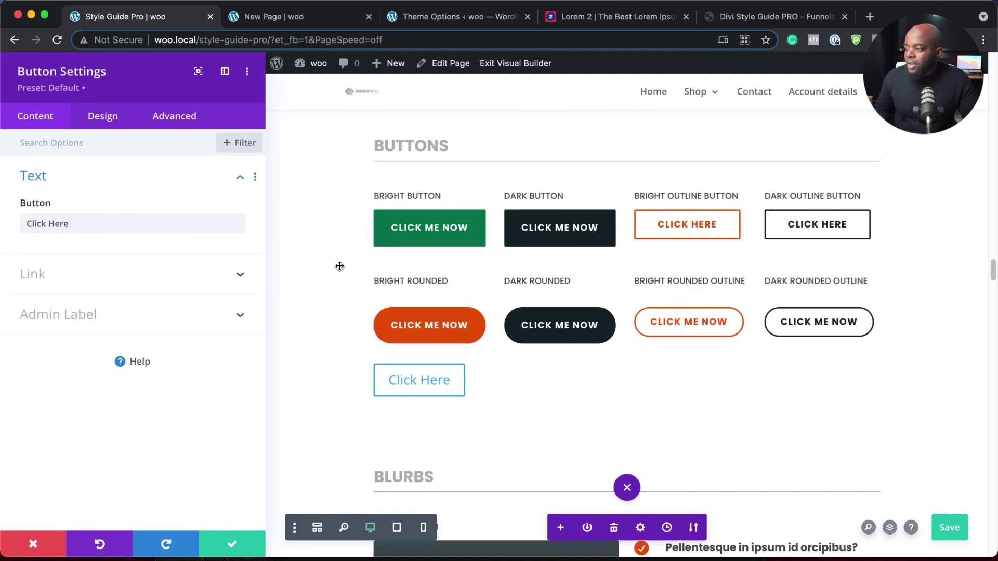
{"action": "left_click", "coordinate": [100, 221]}
{"action": "key", "text": "super+a"}
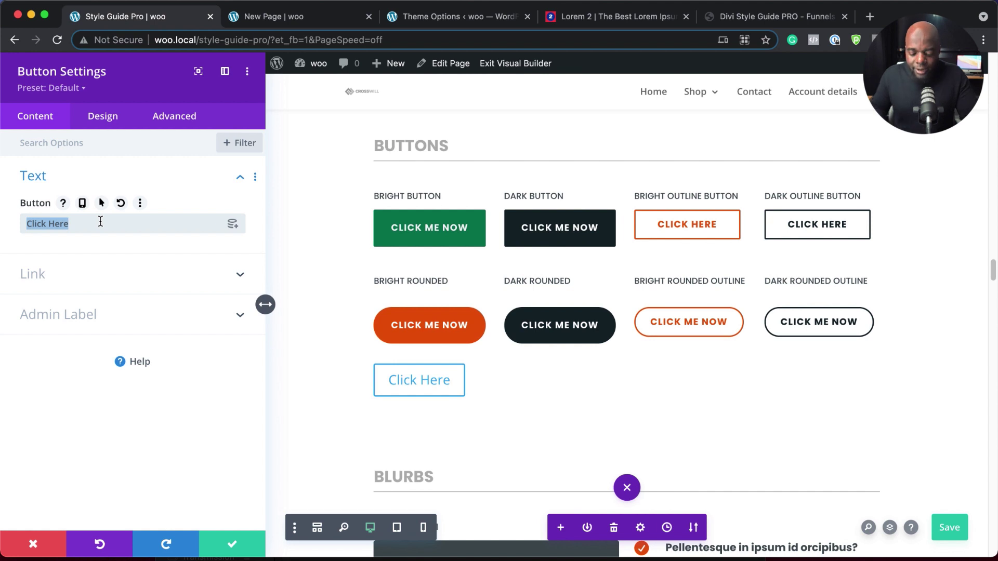
{"action": "type", "text": "New "}
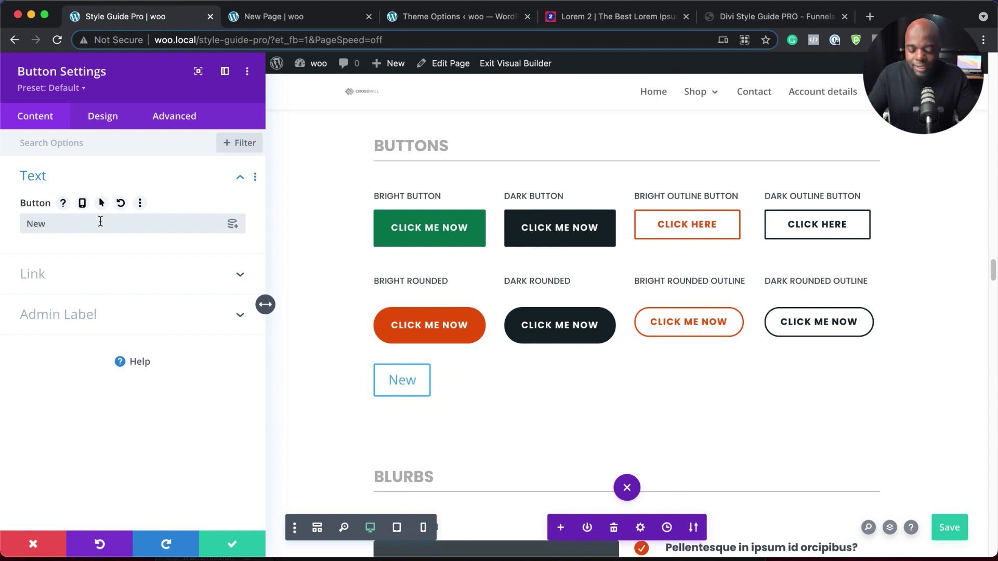
{"action": "type", "text": "Sty"}
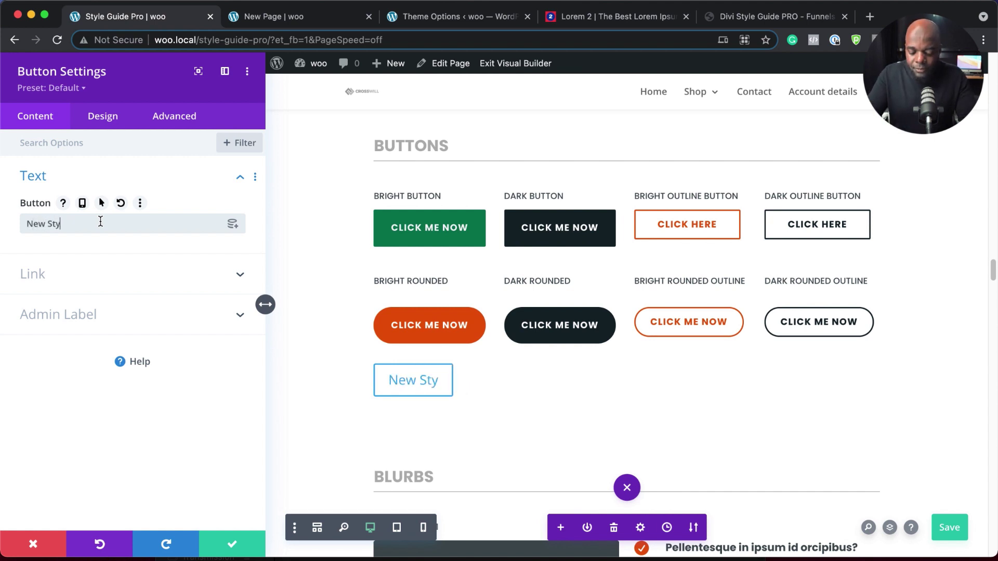
{"action": "type", "text": "le Bu"}
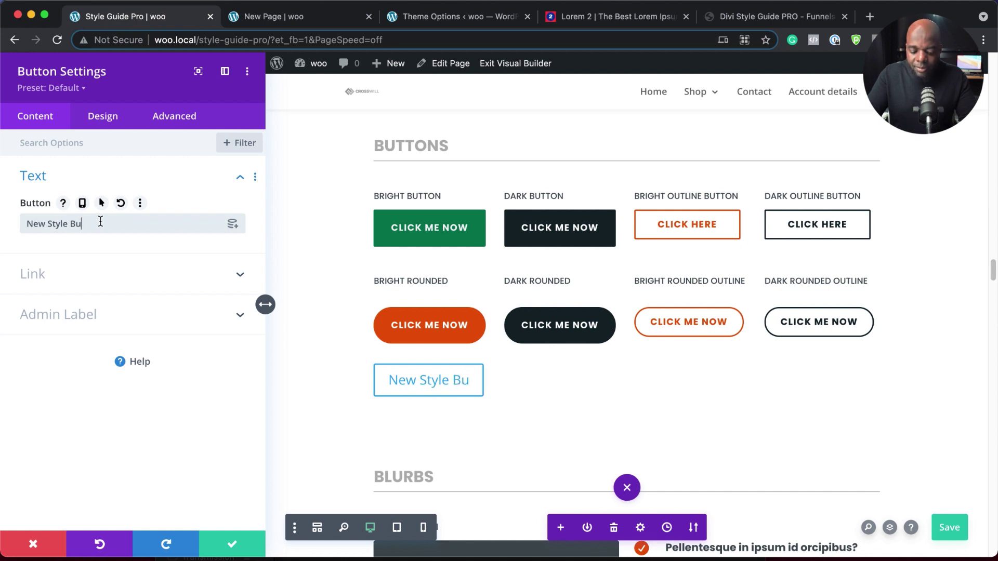
{"action": "type", "text": "tton"}
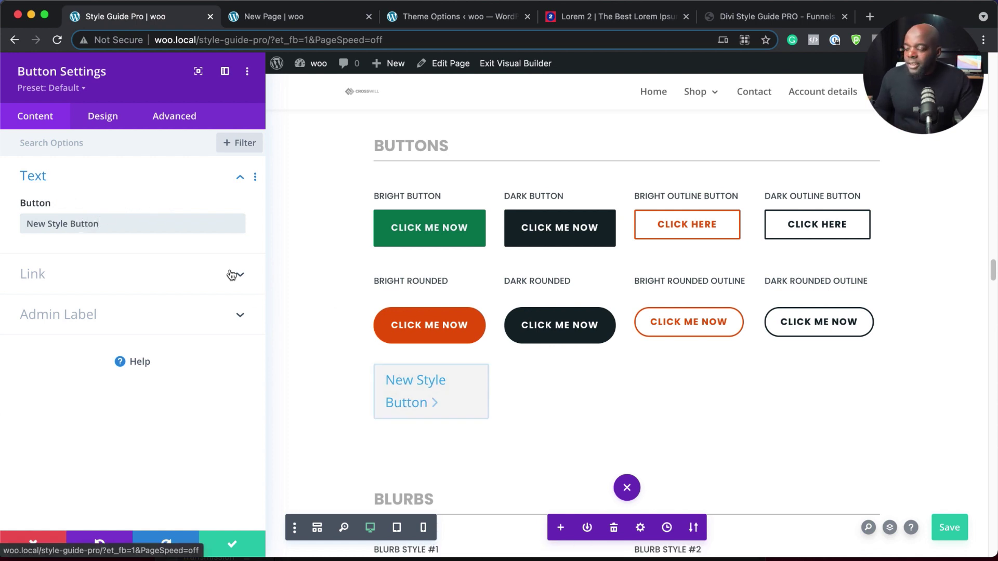
Set the new button's alignment to center and open its custom button style options
{"action": "left_click", "coordinate": [104, 117]}
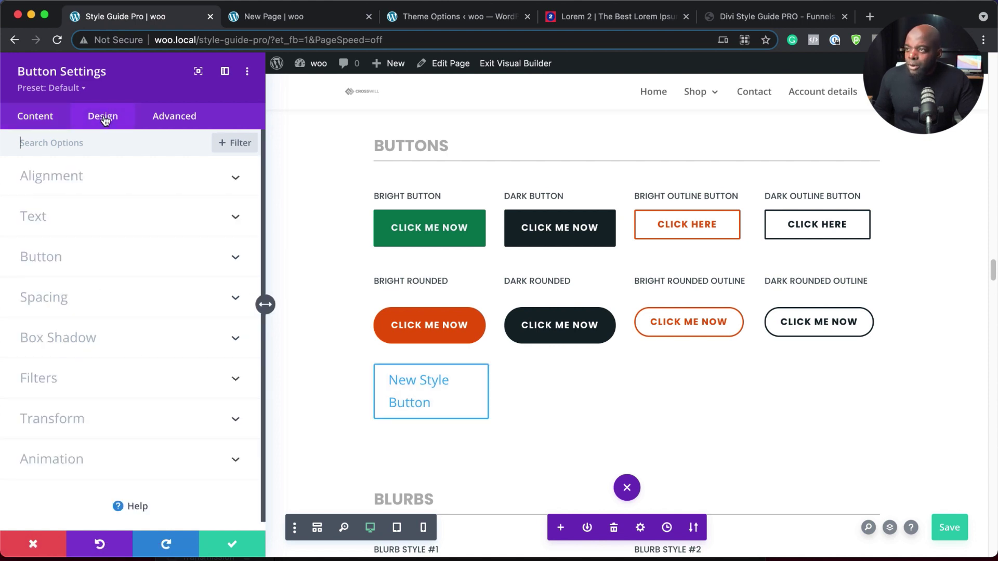
{"action": "left_click", "coordinate": [78, 176]}
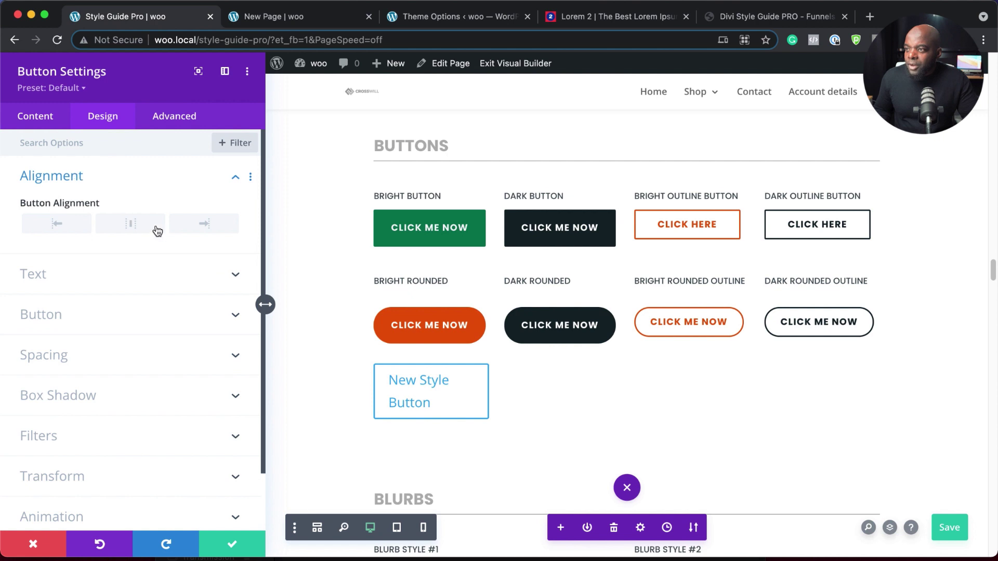
{"action": "left_click", "coordinate": [134, 225]}
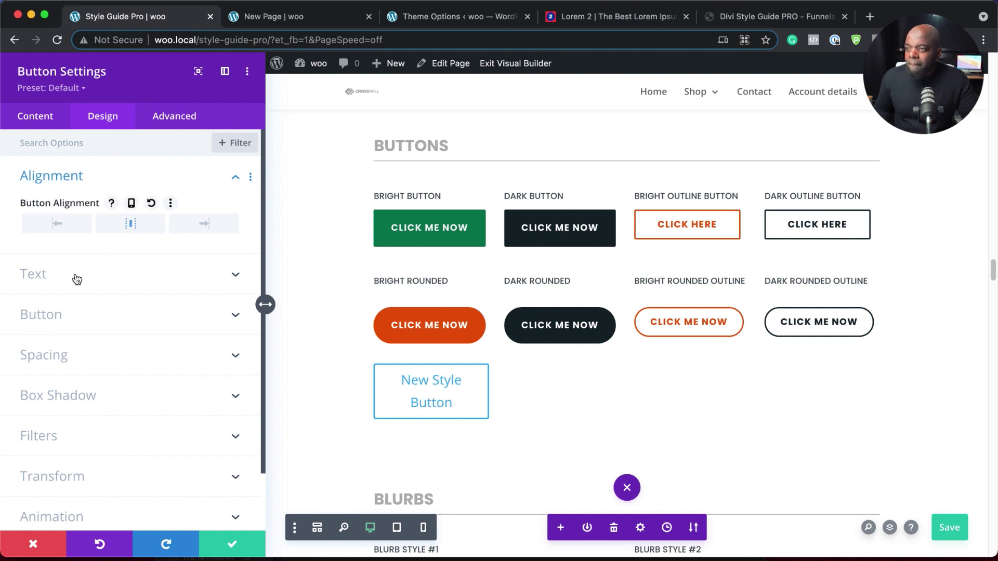
{"action": "left_click", "coordinate": [91, 314]}
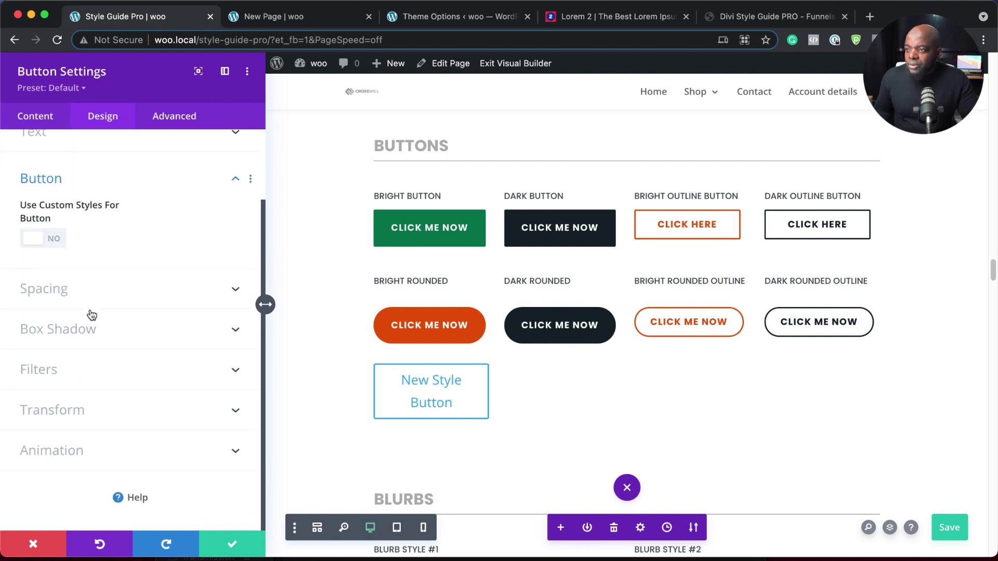
Enable custom styles for the new button and set its text size to 16px and text color to #f48668
{"action": "left_click", "coordinate": [54, 240]}
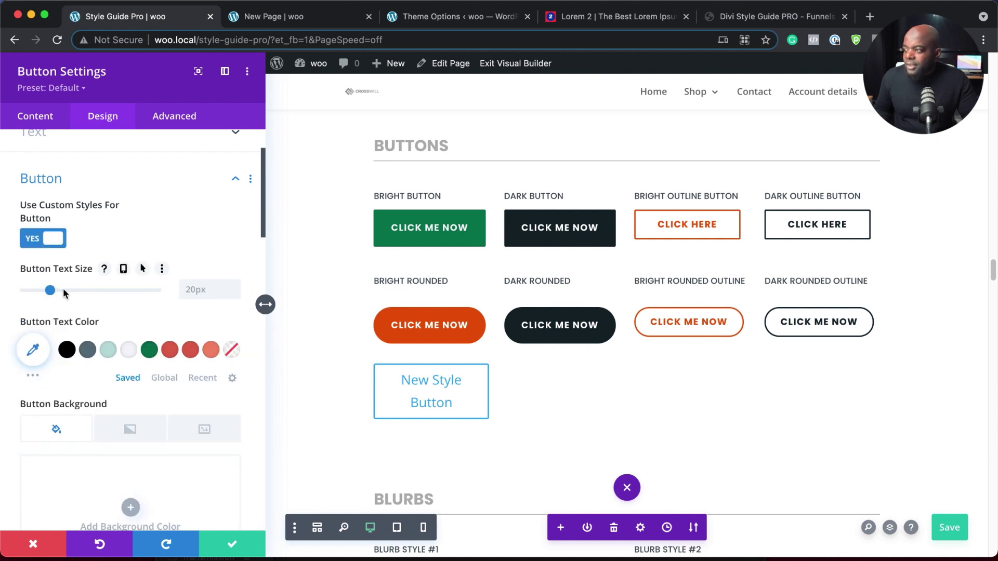
{"action": "mouse_move", "coordinate": [49, 290]}
{"action": "left_mouse_down"}
{"action": "mouse_move", "coordinate": [36, 294]}
{"action": "mouse_move", "coordinate": [47, 292]}
{"action": "left_mouse_up"}
{"action": "left_click", "coordinate": [235, 295]}
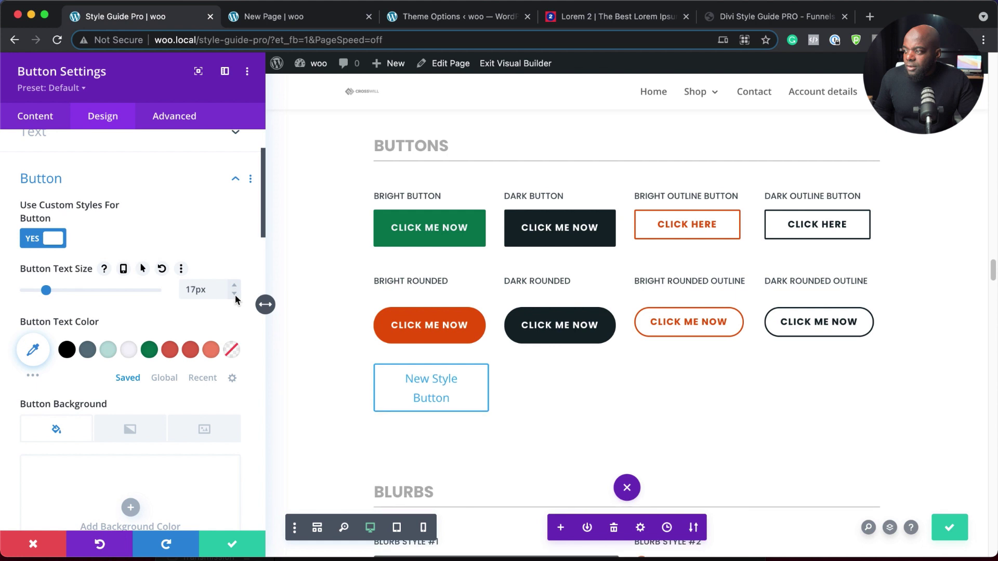
{"action": "left_click", "coordinate": [235, 294]}
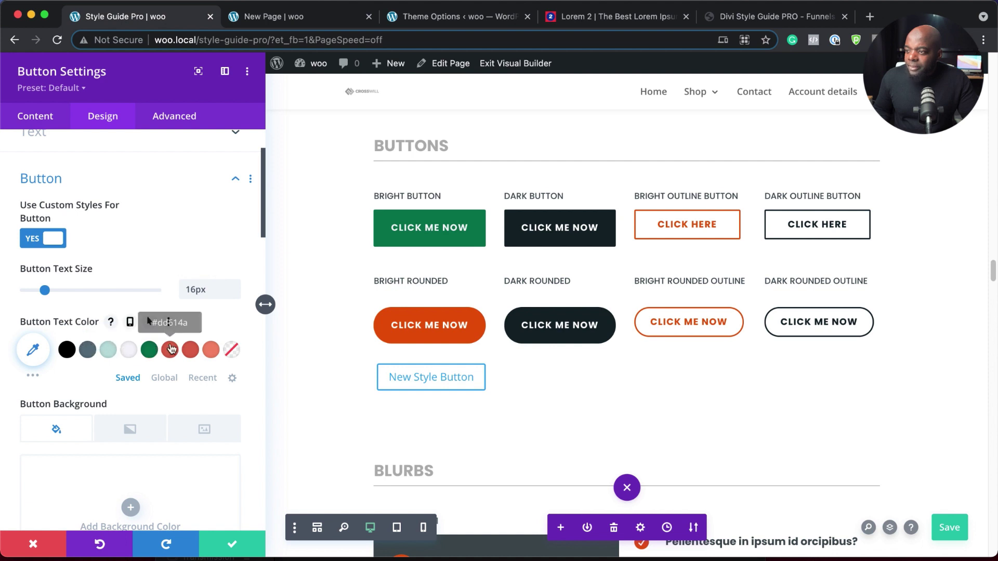
{"action": "left_click", "coordinate": [211, 351]}
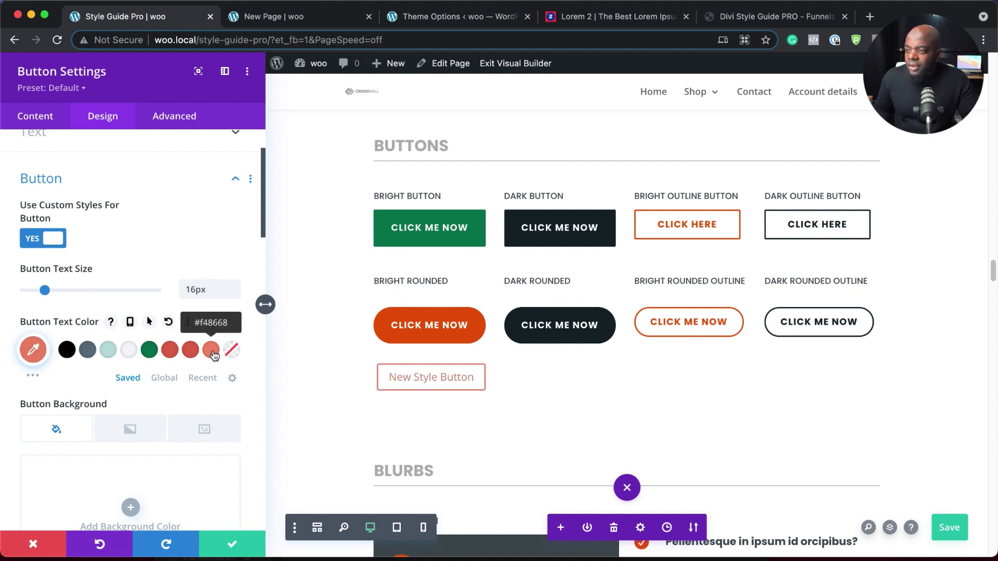
Set the new button's background color and border color to black, #000000
{"action": "scroll", "coordinate": [142, 436], "scroll_direction": "down", "scroll_amount": 3}
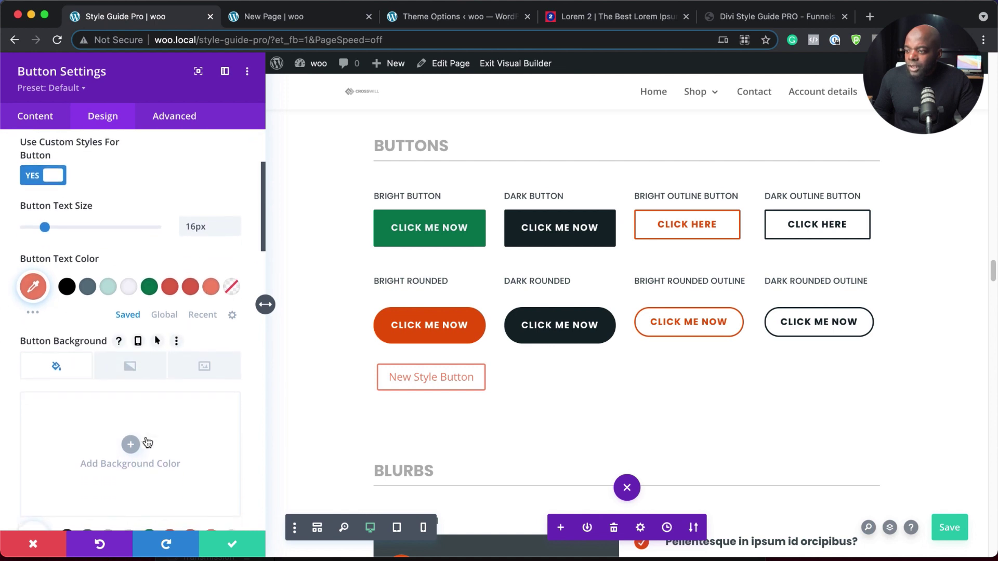
{"action": "scroll", "coordinate": [148, 442], "scroll_direction": "down", "scroll_amount": 5}
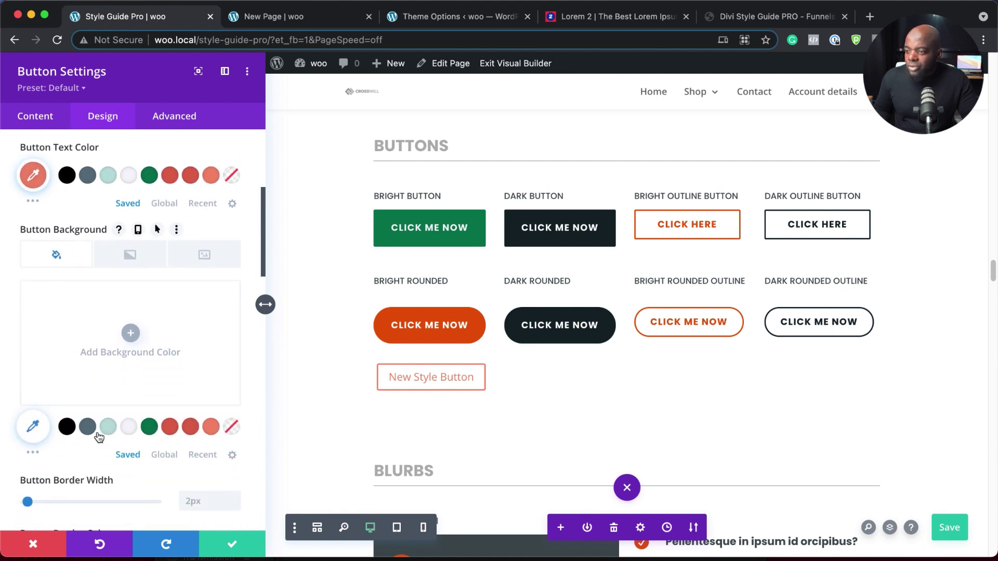
{"action": "left_click", "coordinate": [69, 428]}
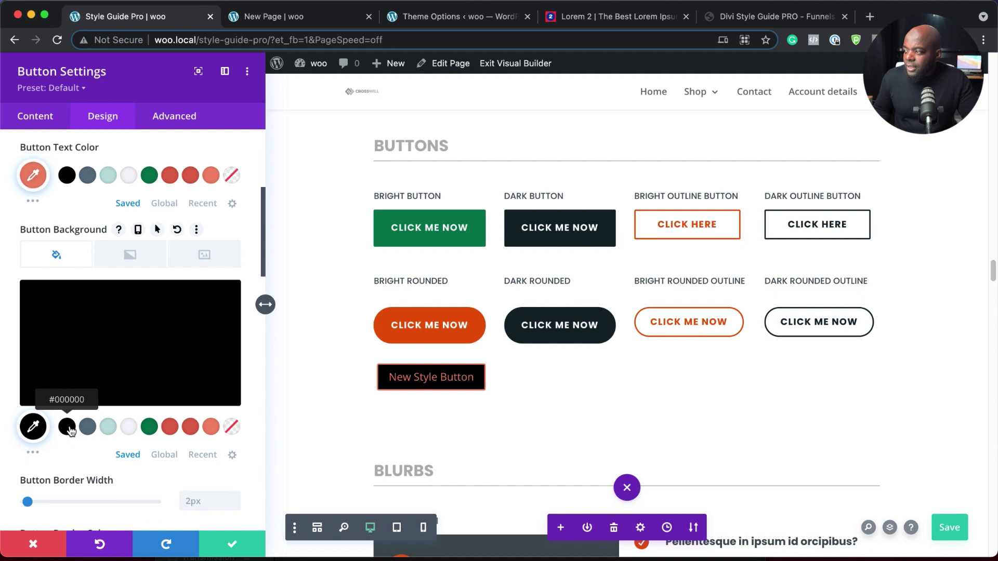
{"action": "scroll", "coordinate": [146, 446], "scroll_direction": "down", "scroll_amount": 5}
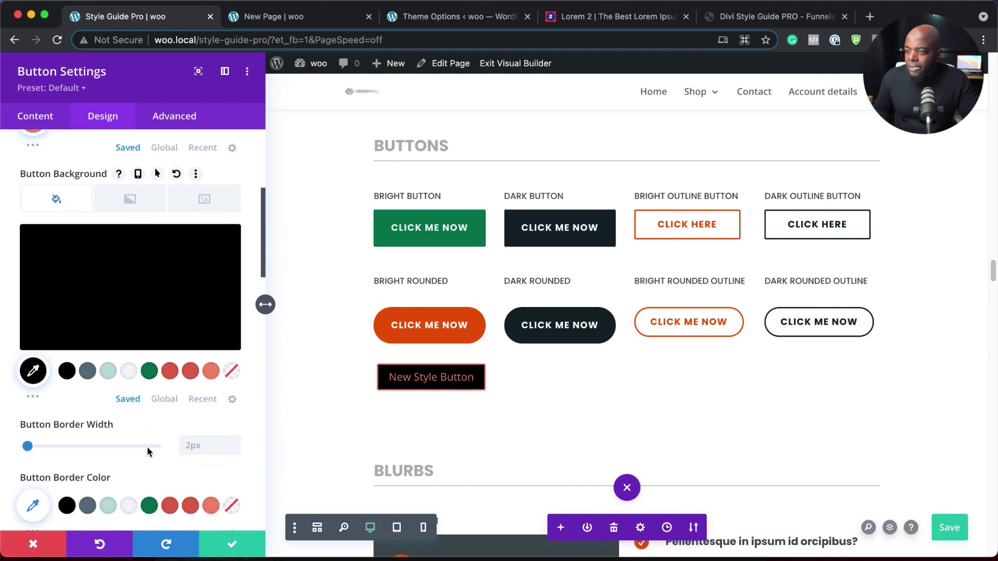
{"action": "scroll", "coordinate": [146, 446], "scroll_direction": "down", "scroll_amount": 1}
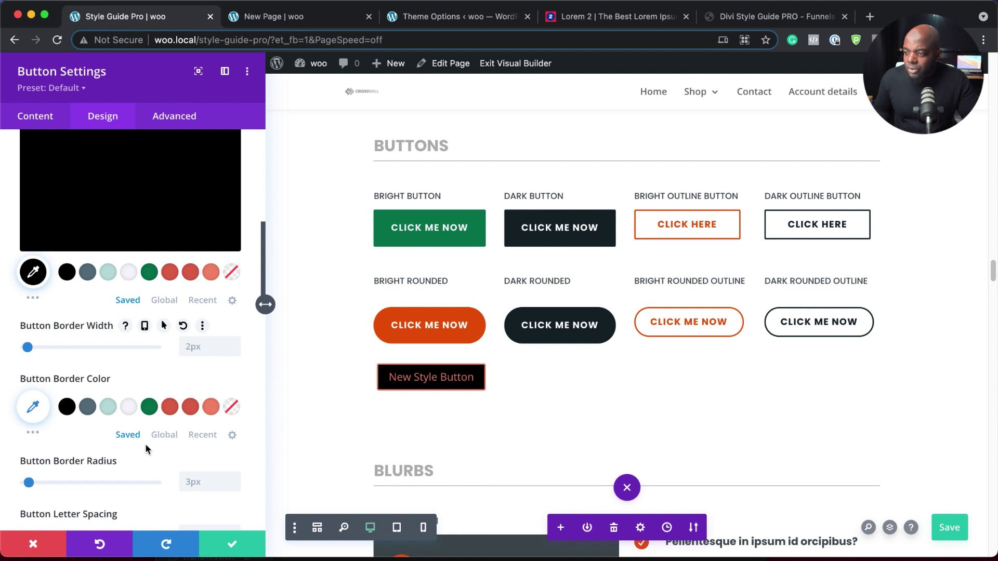
{"action": "left_click", "coordinate": [67, 408]}
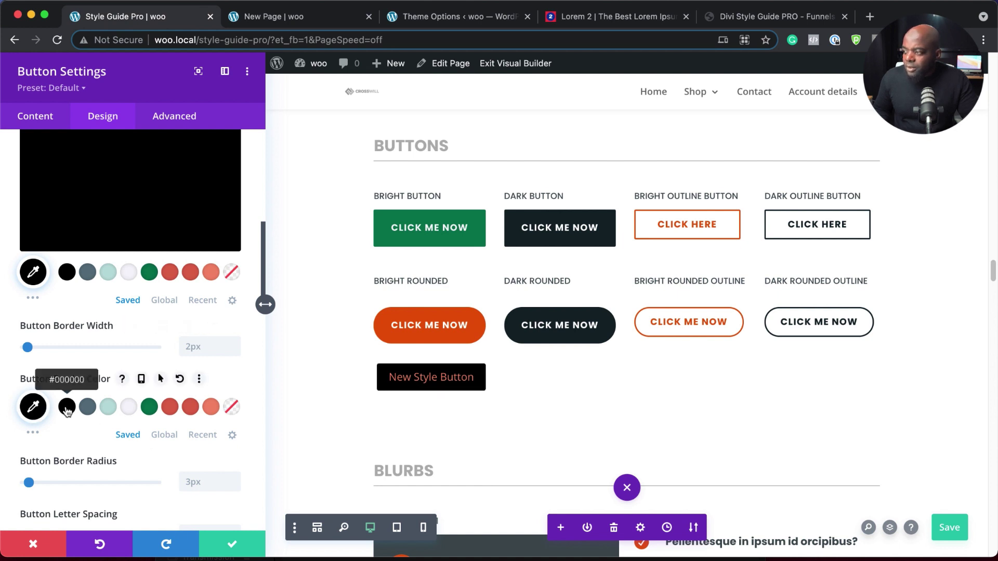
Set the new button's border radius to 0px and its letter spacing to 1px
{"action": "scroll", "coordinate": [155, 458], "scroll_direction": "down", "scroll_amount": 2}
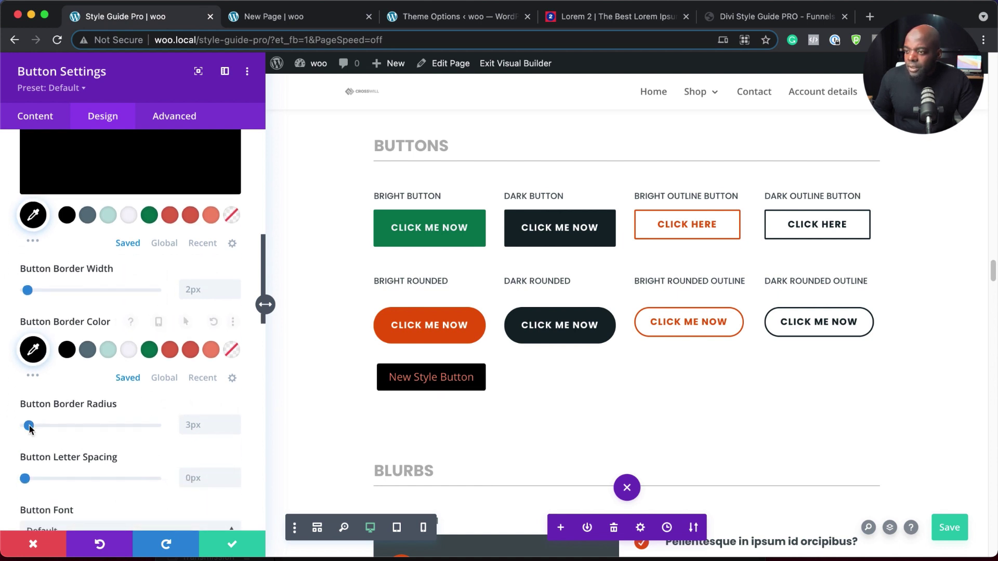
{"action": "left_click_drag", "start_coordinate": [29, 426], "coordinate": [6, 426]}
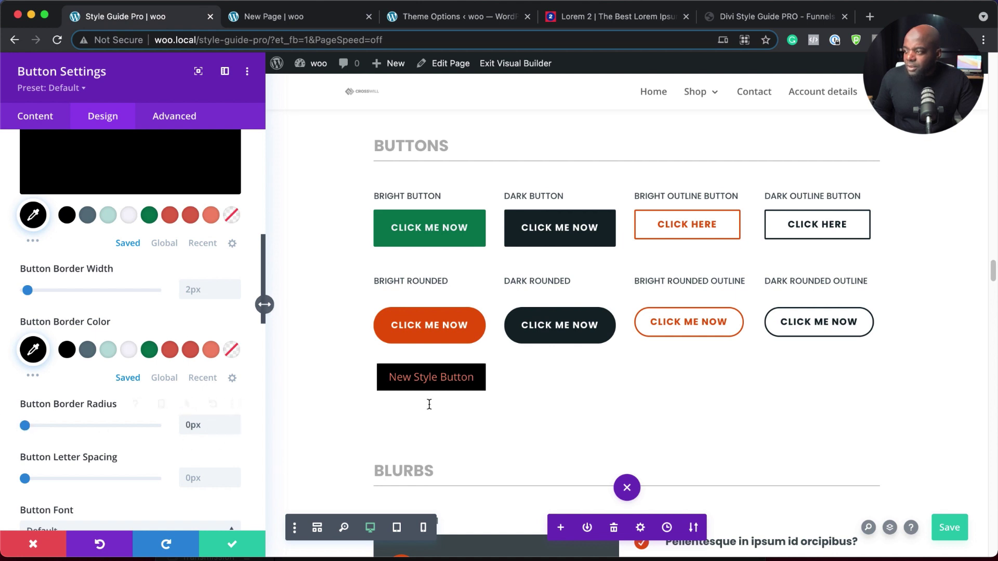
{"action": "scroll", "coordinate": [193, 426], "scroll_direction": "down", "scroll_amount": 2}
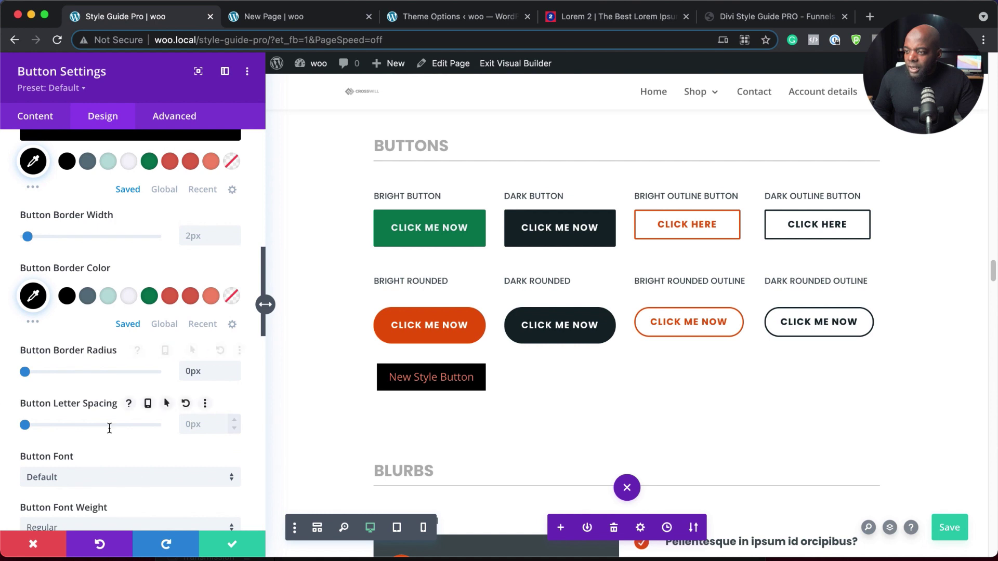
{"action": "left_click", "coordinate": [235, 422]}
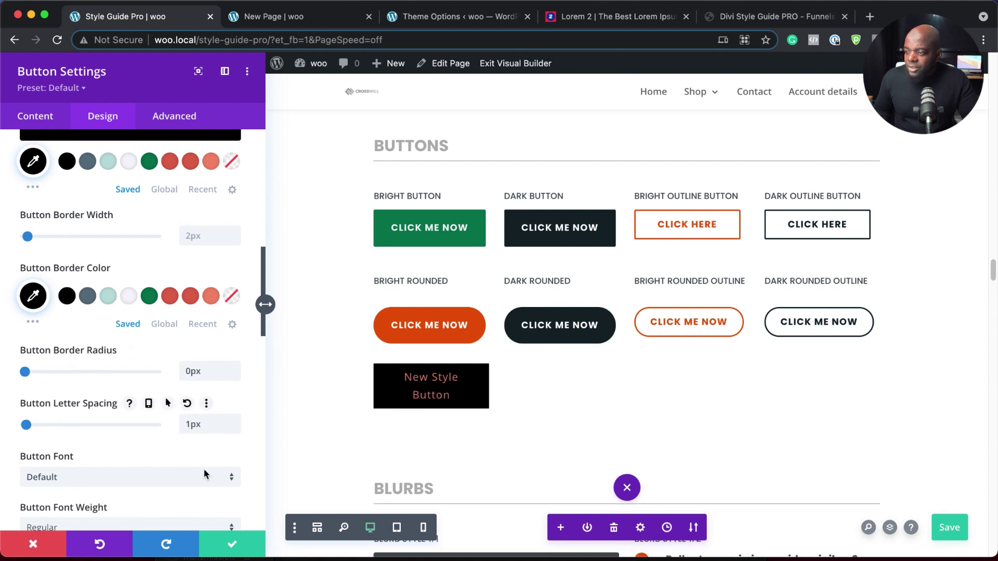
Set the new button's font to Montserrat and its letter spacing to 0px
{"action": "scroll", "coordinate": [204, 471], "scroll_direction": "down", "scroll_amount": 2}
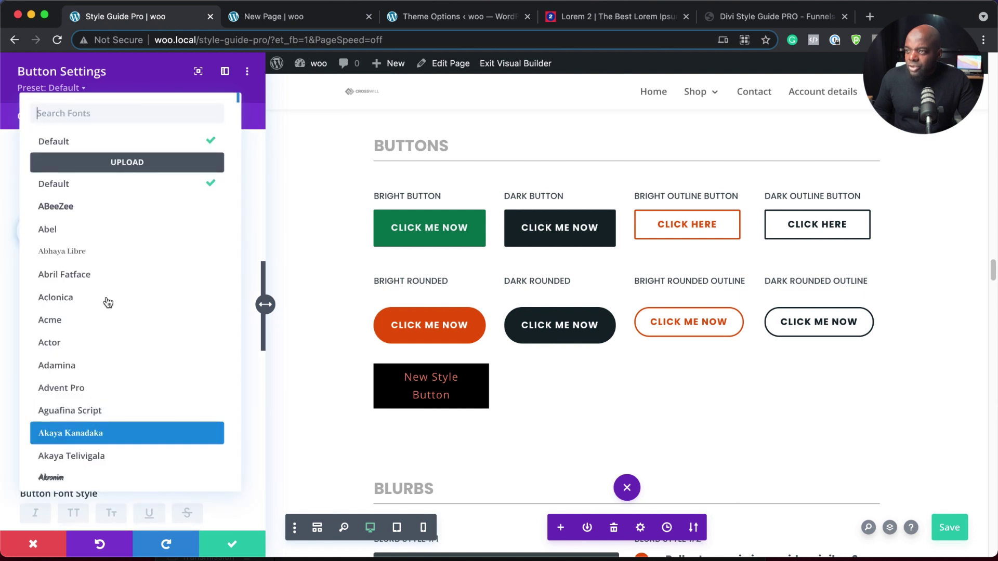
{"action": "left_click", "coordinate": [132, 122]}
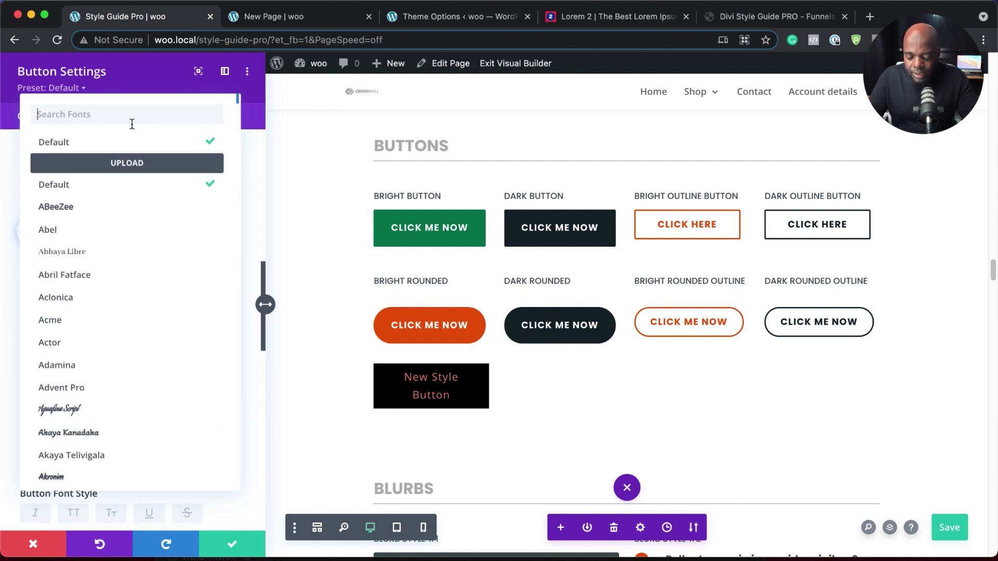
{"action": "type", "text": "mon"}
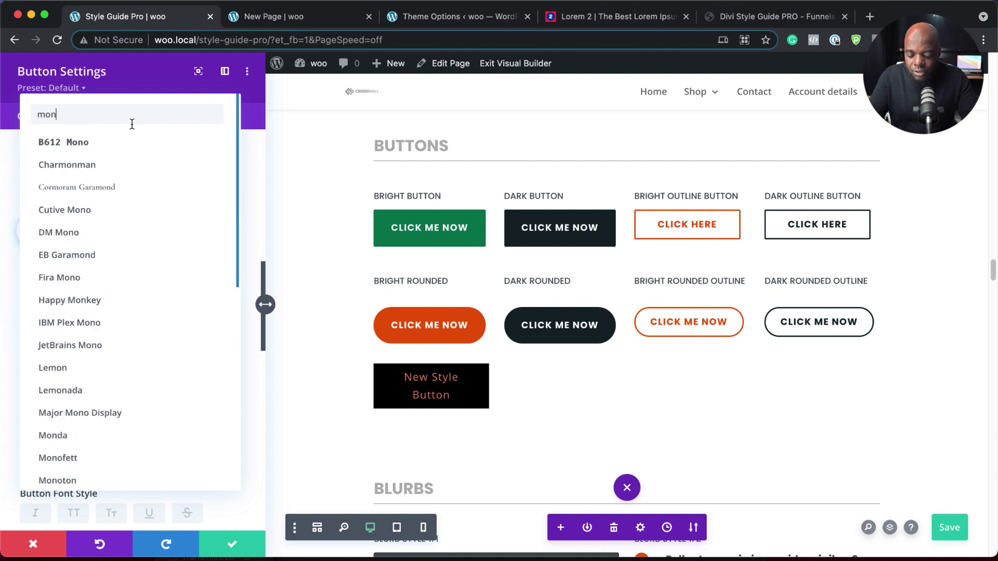
{"action": "type", "text": "t"}
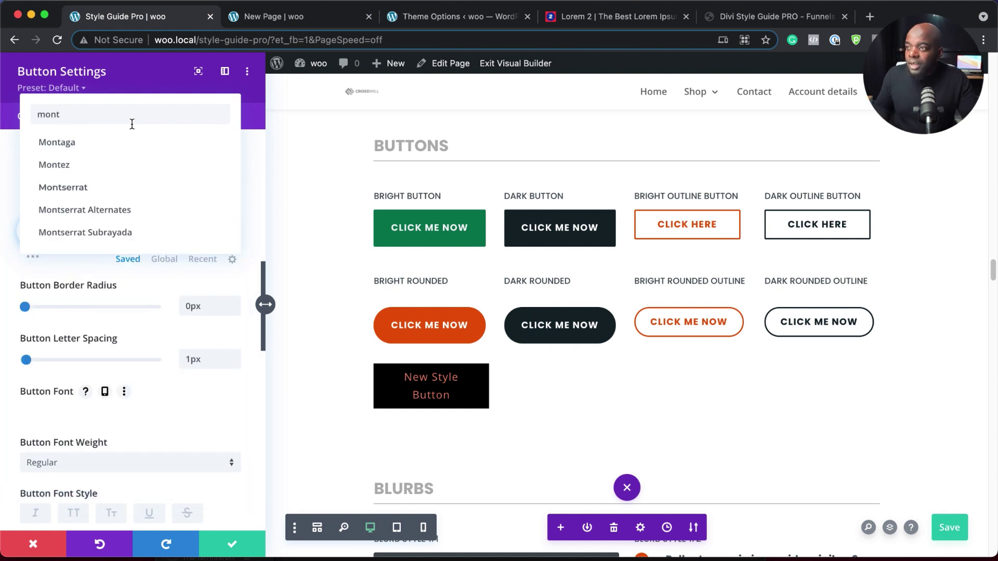
{"action": "left_click", "coordinate": [97, 192]}
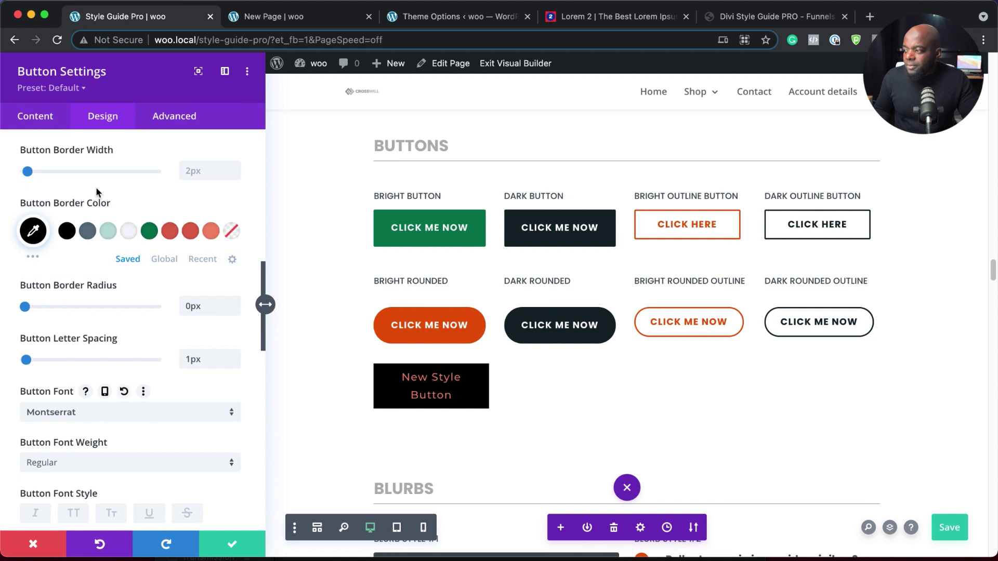
{"action": "left_click", "coordinate": [235, 364]}
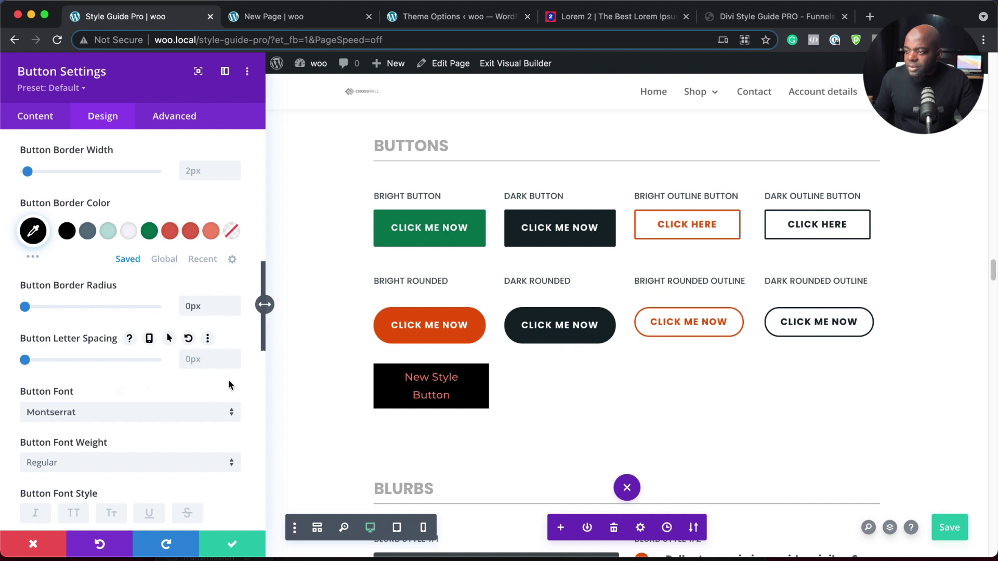
Choose the right-pointing arrow as the new button's icon and preview it on the button
{"action": "scroll", "coordinate": [229, 379], "scroll_direction": "down", "scroll_amount": 2}
{"action": "scroll", "coordinate": [181, 360], "scroll_direction": "down", "scroll_amount": 2}
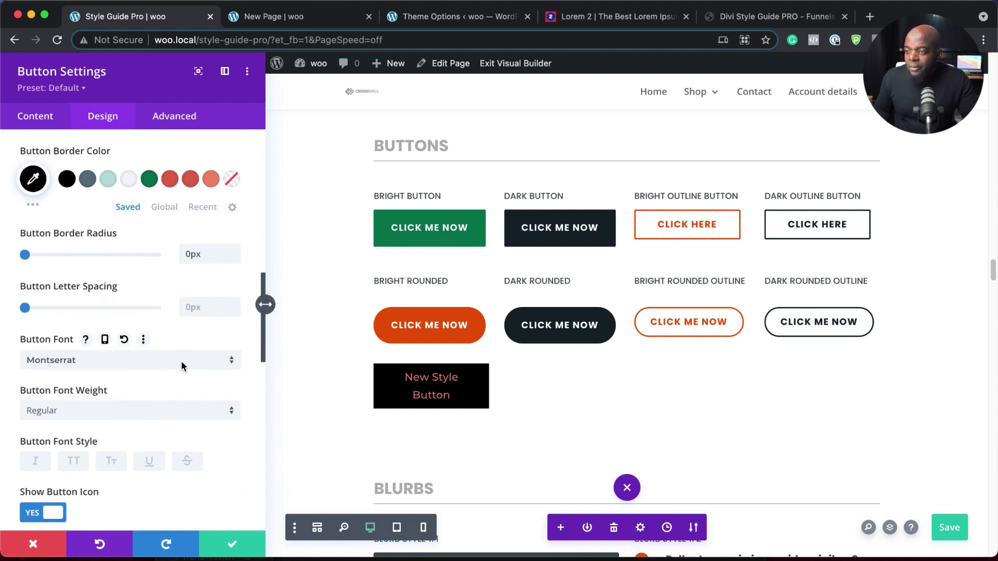
{"action": "scroll", "coordinate": [182, 364], "scroll_direction": "down", "scroll_amount": 5}
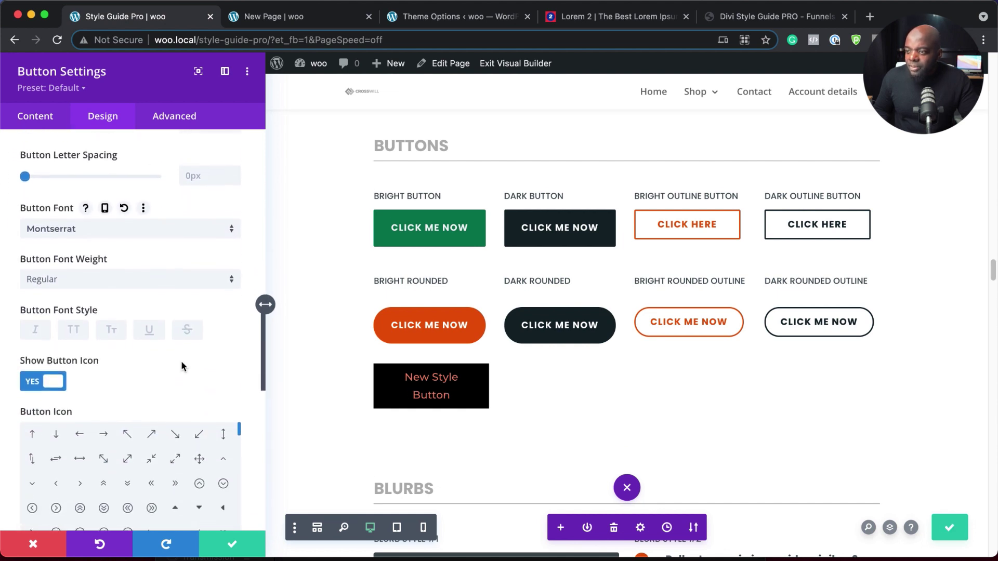
{"action": "scroll", "coordinate": [182, 365], "scroll_direction": "down", "scroll_amount": 1}
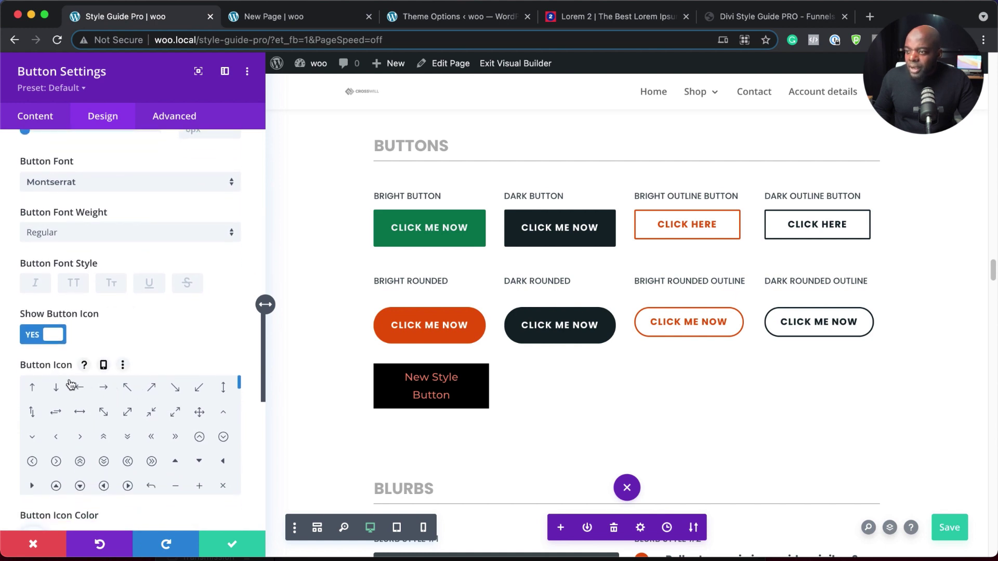
{"action": "left_click", "coordinate": [106, 390]}
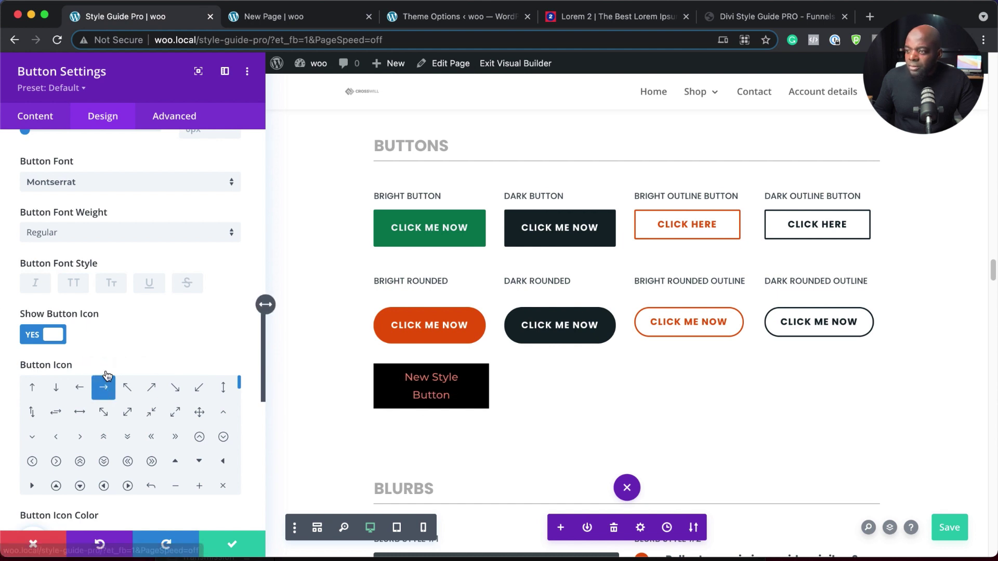
{"action": "scroll", "coordinate": [177, 362], "scroll_direction": "down", "scroll_amount": 4}
{"action": "scroll", "coordinate": [177, 362], "scroll_direction": "down", "scroll_amount": 2}
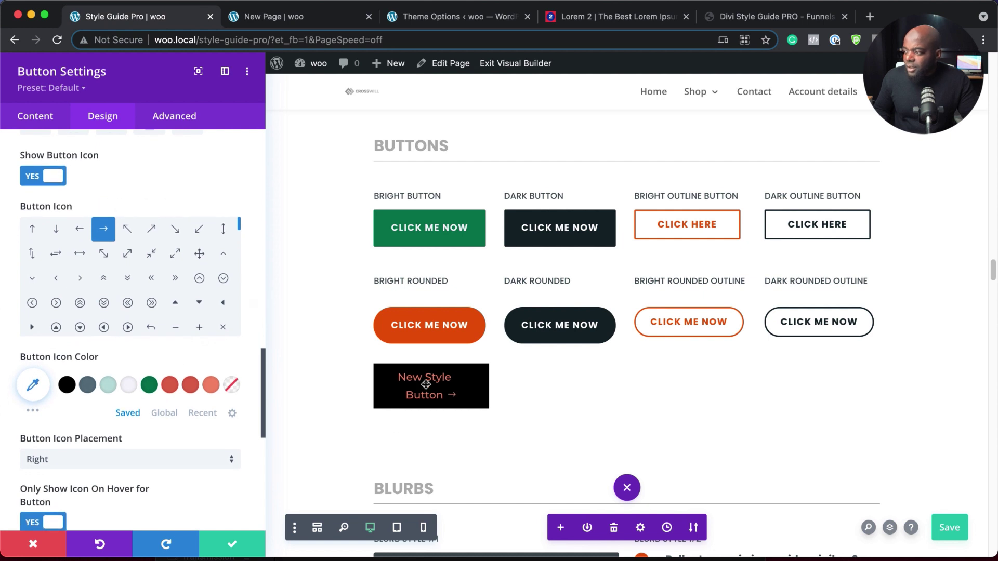
Review the new button's icon placement, hover icon, text shadow, and margin and padding options
{"action": "scroll", "coordinate": [156, 407], "scroll_direction": "down", "scroll_amount": 2}
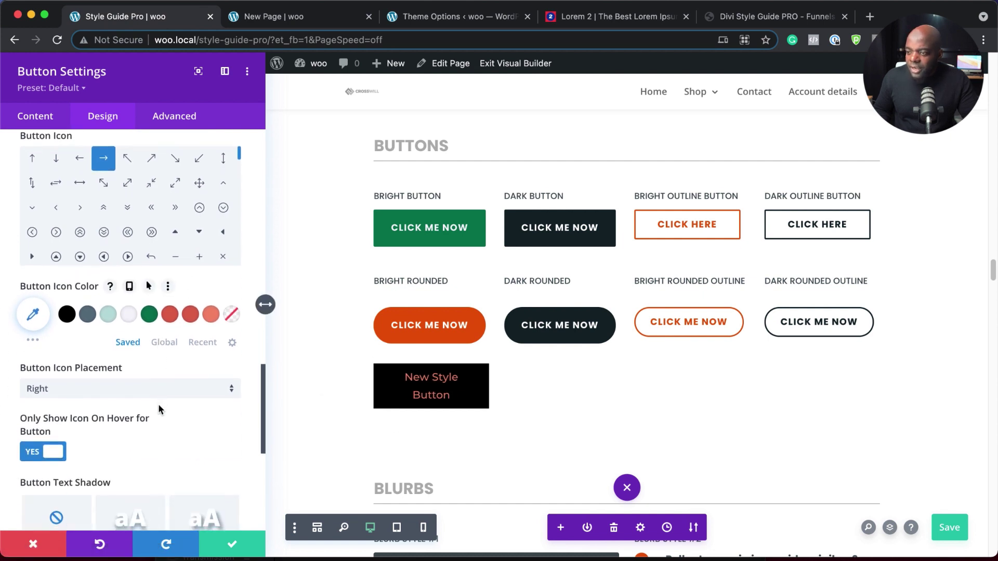
{"action": "scroll", "coordinate": [158, 404], "scroll_direction": "down", "scroll_amount": 4}
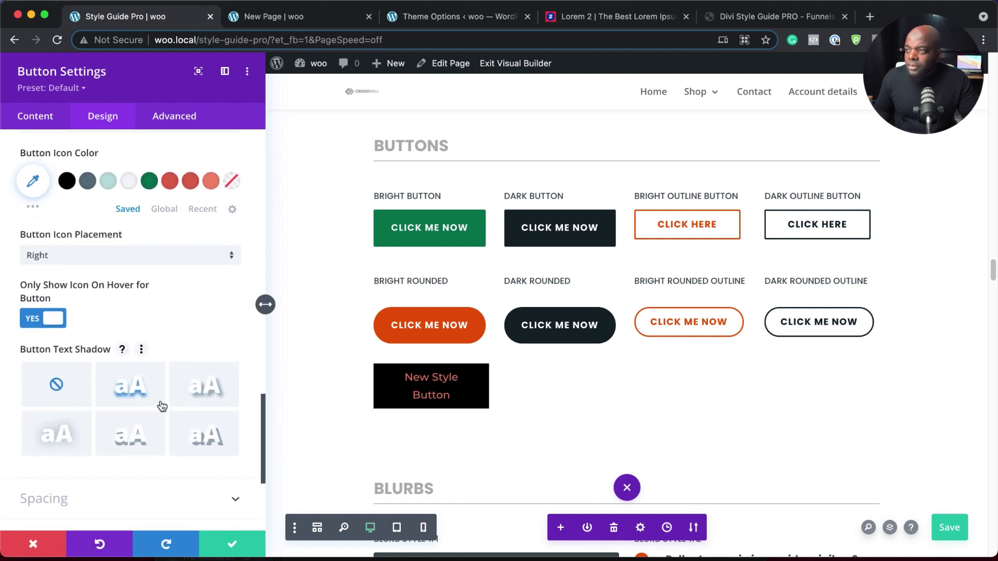
{"action": "scroll", "coordinate": [160, 409], "scroll_direction": "up", "scroll_amount": 8}
{"action": "scroll", "coordinate": [162, 405], "scroll_direction": "down", "scroll_amount": 4}
{"action": "scroll", "coordinate": [162, 405], "scroll_direction": "down", "scroll_amount": 3}
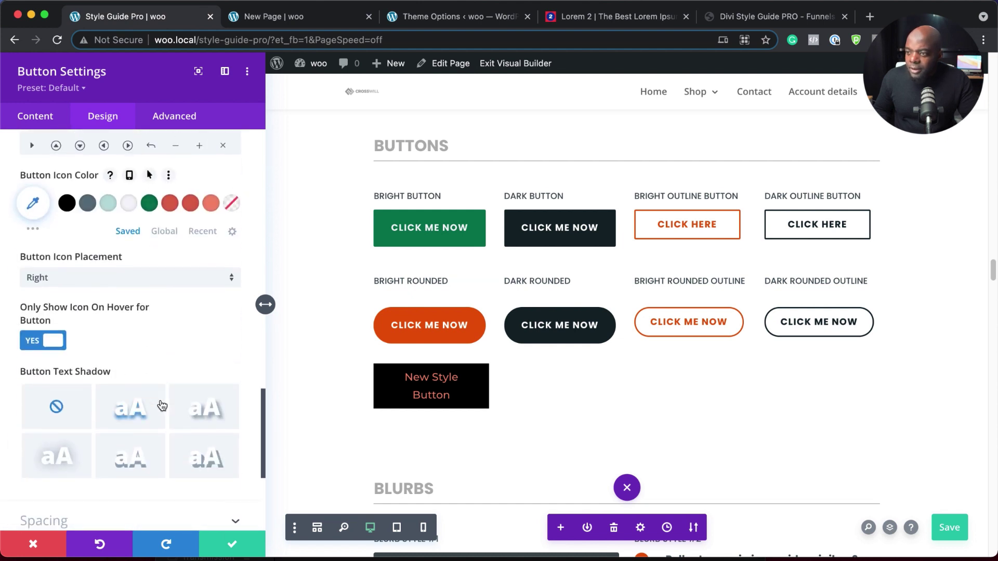
{"action": "scroll", "coordinate": [161, 230], "scroll_direction": "down", "scroll_amount": 2}
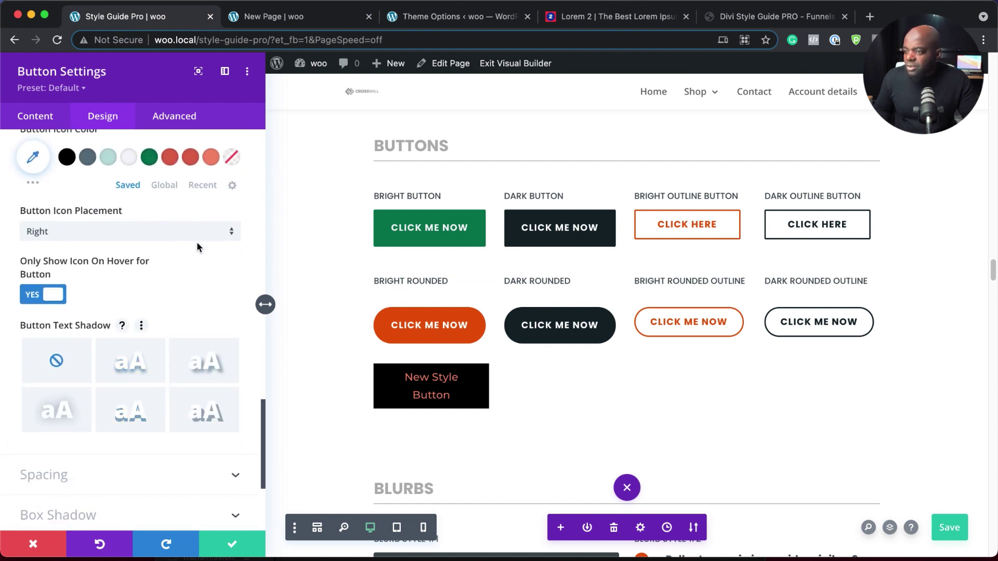
{"action": "scroll", "coordinate": [178, 419], "scroll_direction": "down", "scroll_amount": 2}
{"action": "left_click", "coordinate": [104, 397]}
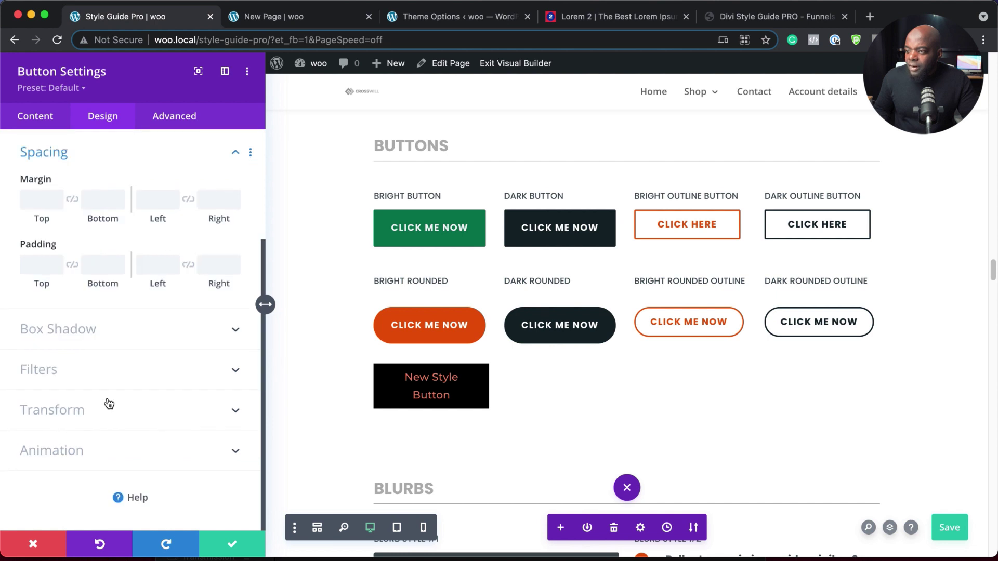
{"action": "left_click", "coordinate": [33, 268]}
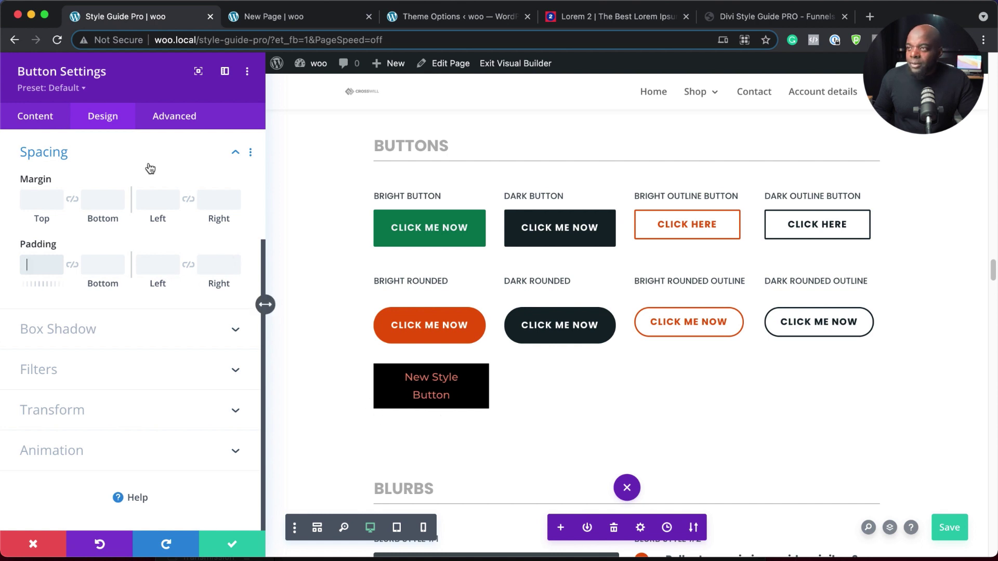
Create a new preset from the button's current styles and name it New Style Button
{"action": "left_click", "coordinate": [72, 90]}
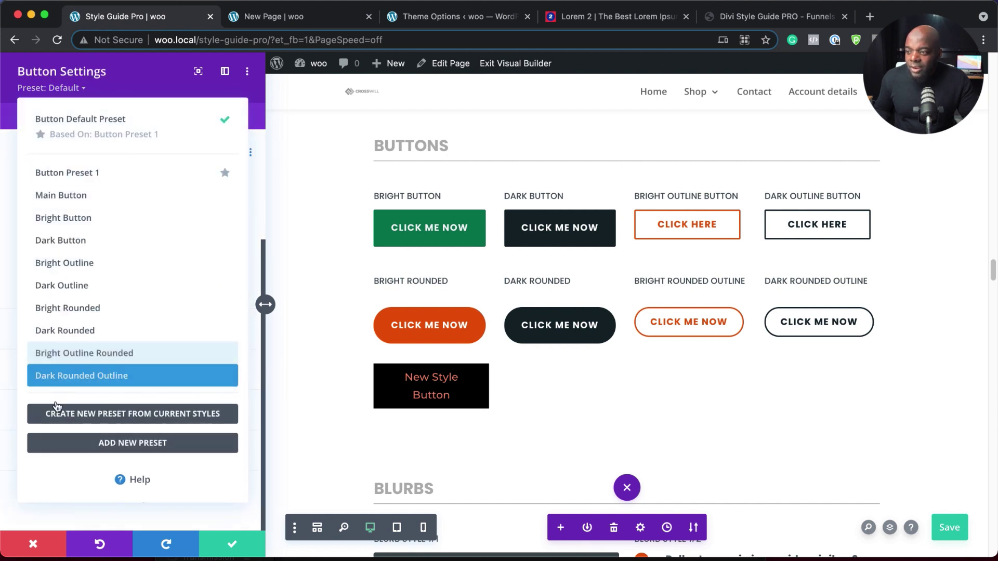
{"action": "left_click", "coordinate": [204, 420]}
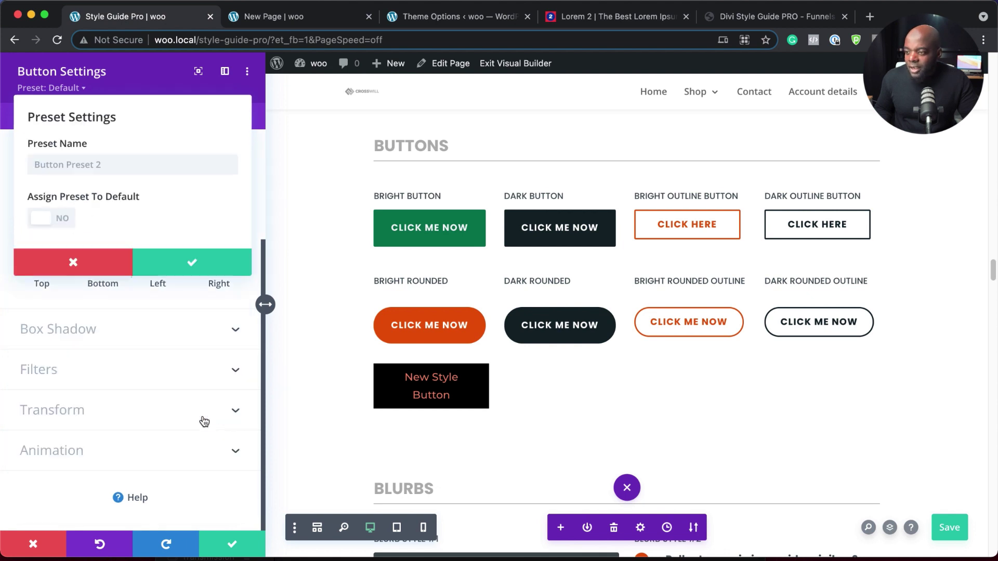
{"action": "left_click", "coordinate": [124, 163]}
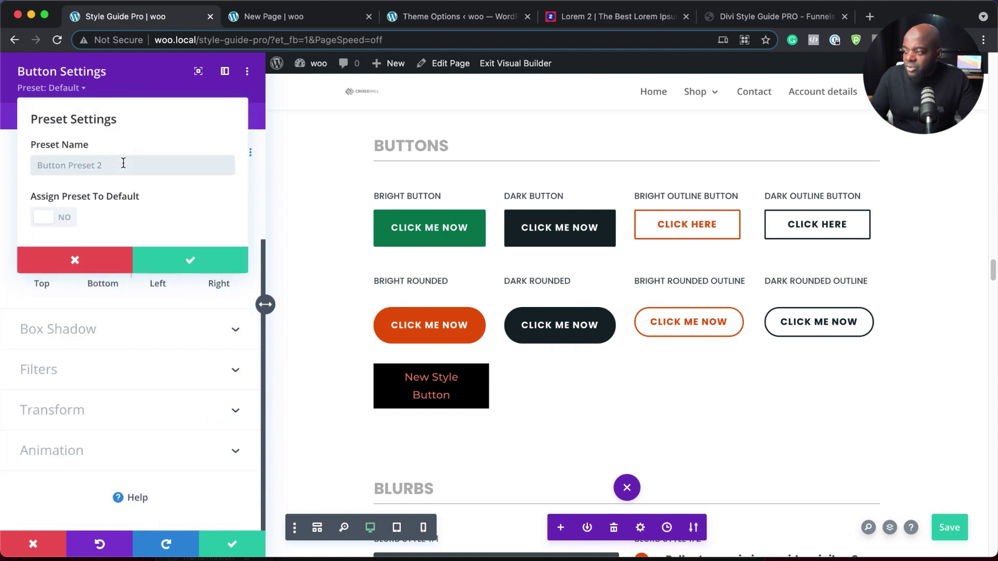
{"action": "type", "text": "New"}
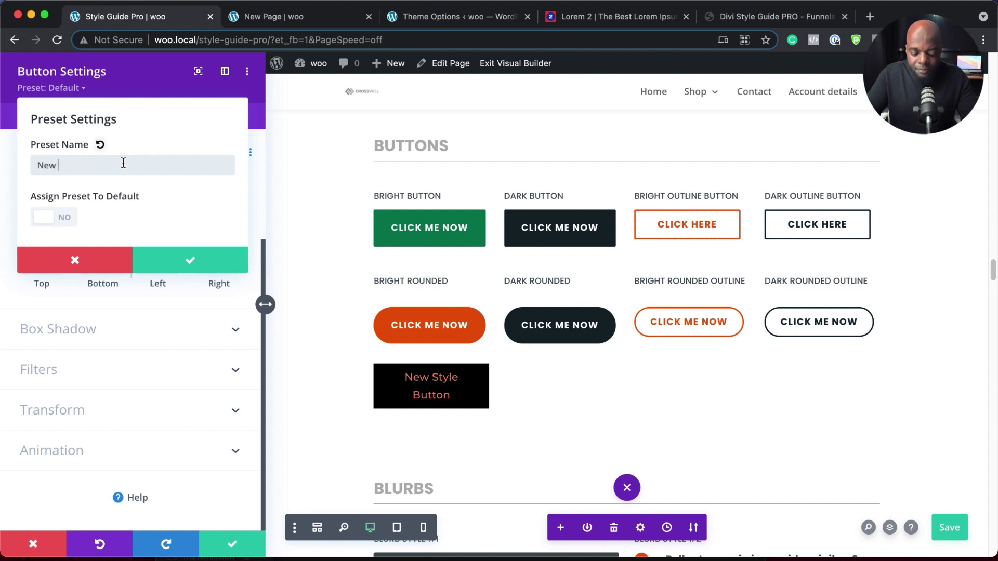
{"action": "type", "text": " Style Bu"}
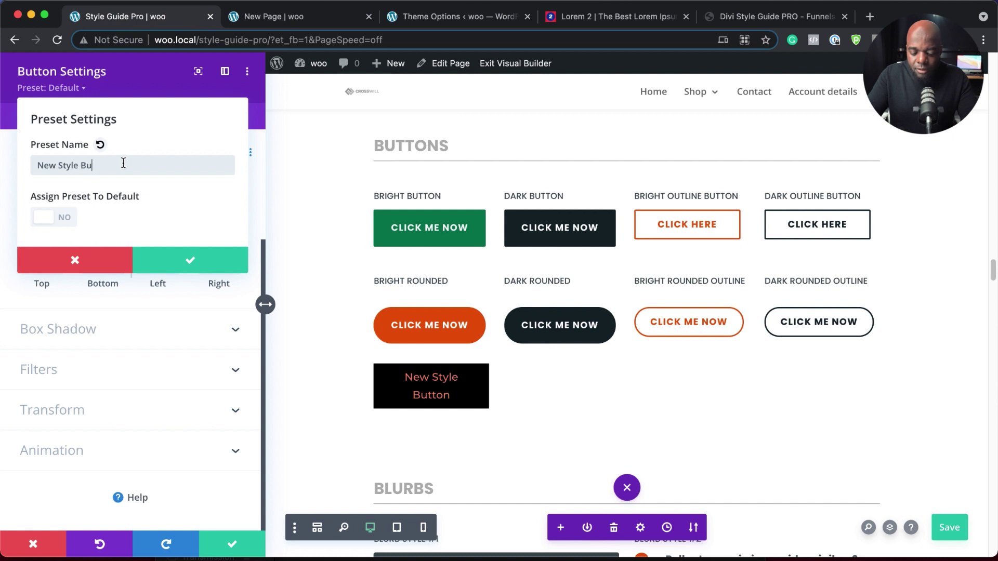
{"action": "type", "text": "tton"}
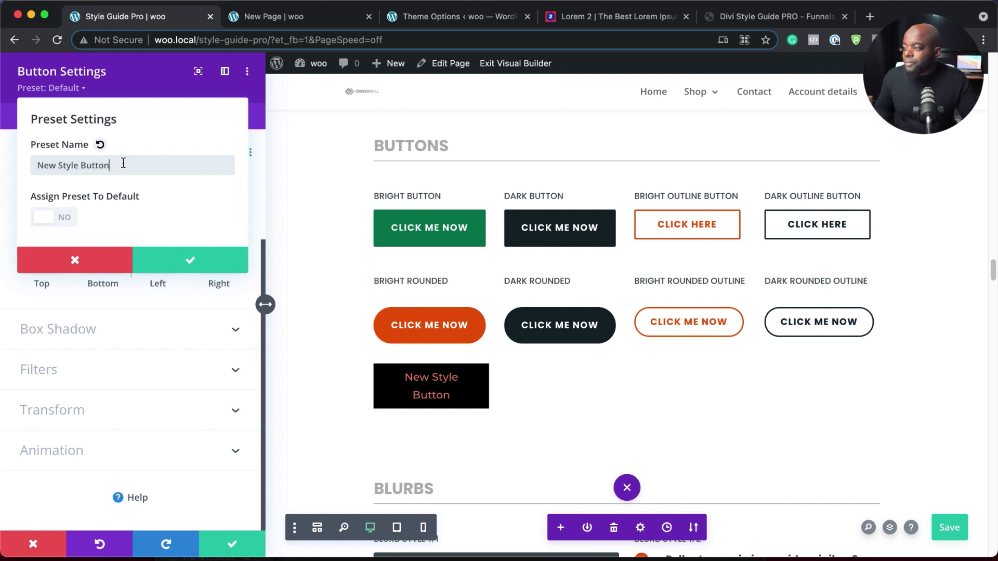
{"action": "left_click", "coordinate": [189, 263]}
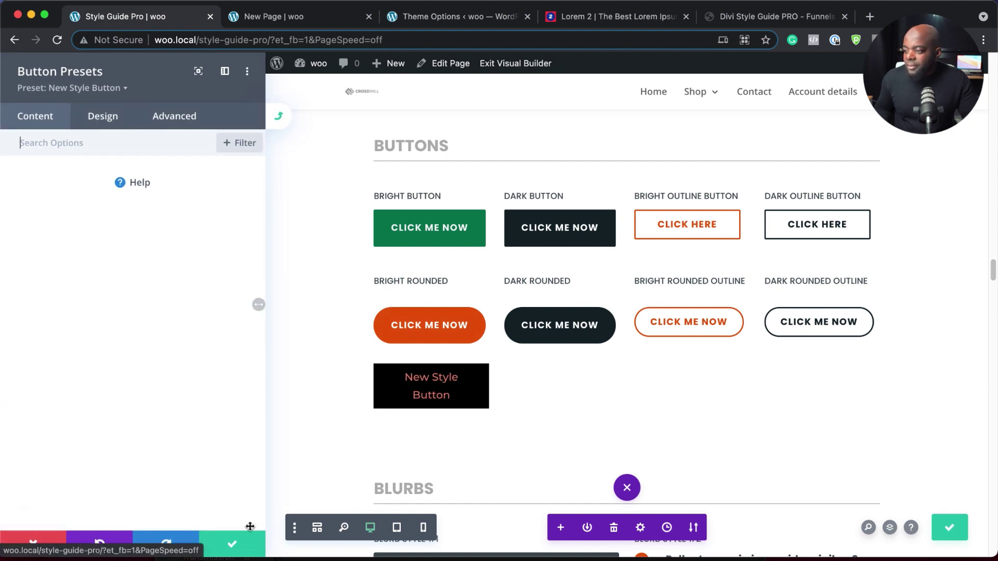
Save the preset and button settings, and save the Style Guide Pro page
{"action": "left_click", "coordinate": [235, 546]}
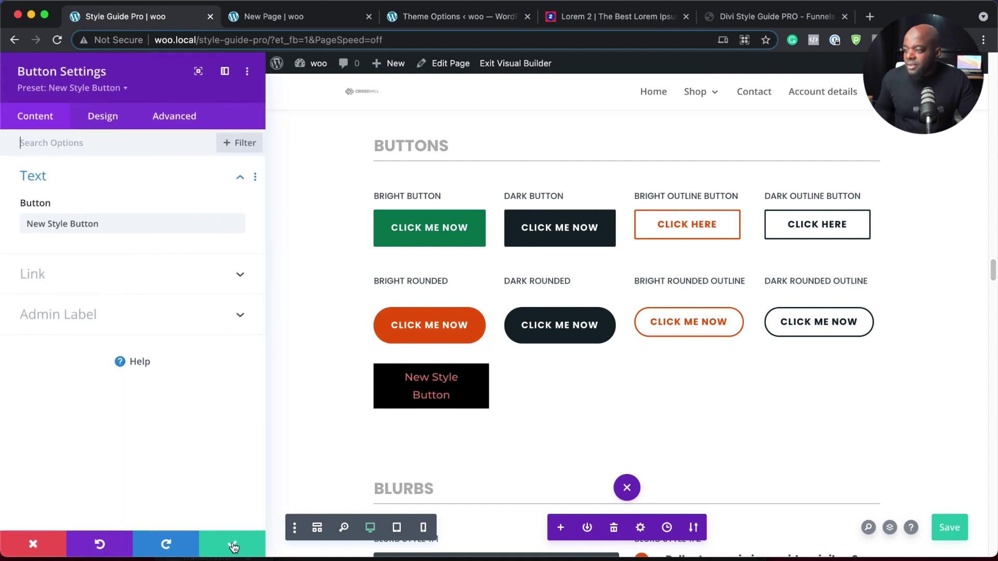
{"action": "left_click", "coordinate": [234, 546]}
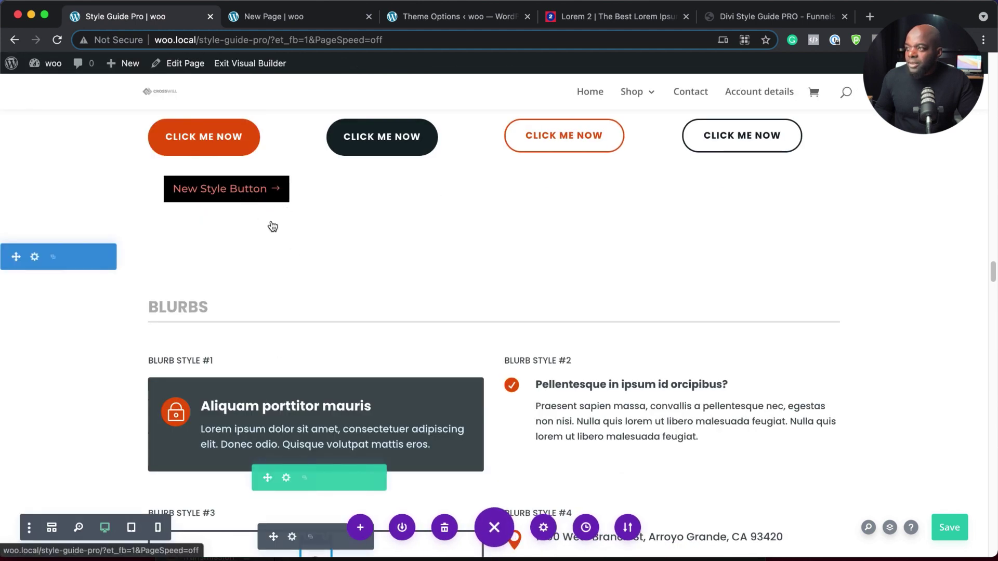
{"action": "left_click", "coordinate": [945, 528]}
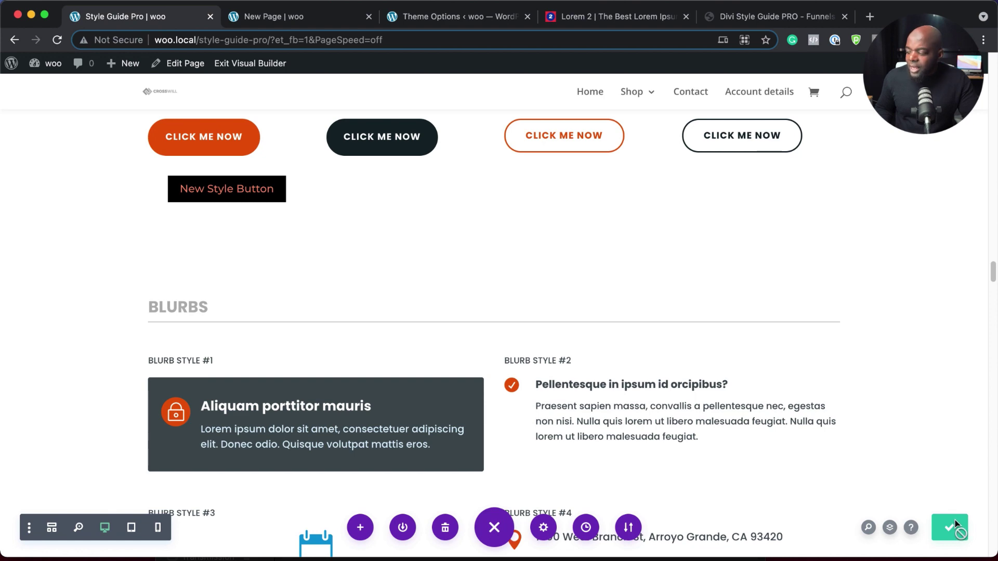
Switch to the New Page site page and enable the Visual Builder on it
{"action": "left_click", "coordinate": [326, 20]}
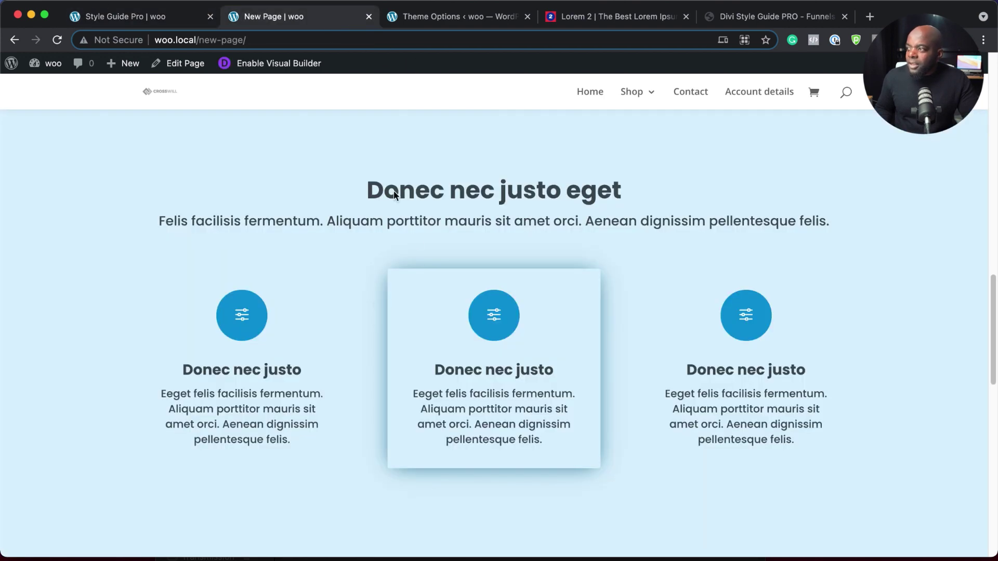
{"action": "scroll", "coordinate": [548, 285], "scroll_direction": "down", "scroll_amount": 10}
{"action": "scroll", "coordinate": [547, 285], "scroll_direction": "up", "scroll_amount": 10}
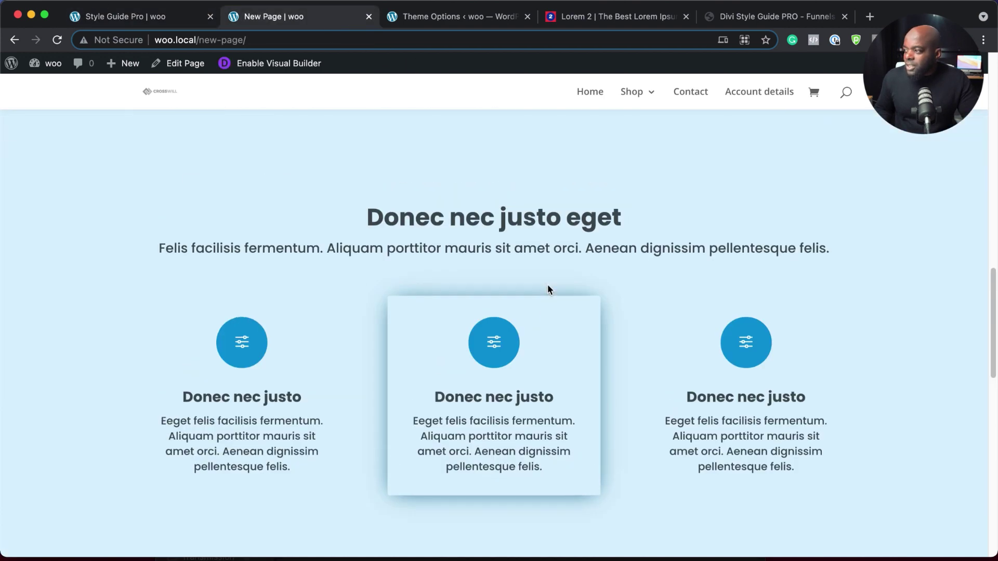
{"action": "scroll", "coordinate": [392, 365], "scroll_direction": "down", "scroll_amount": 3}
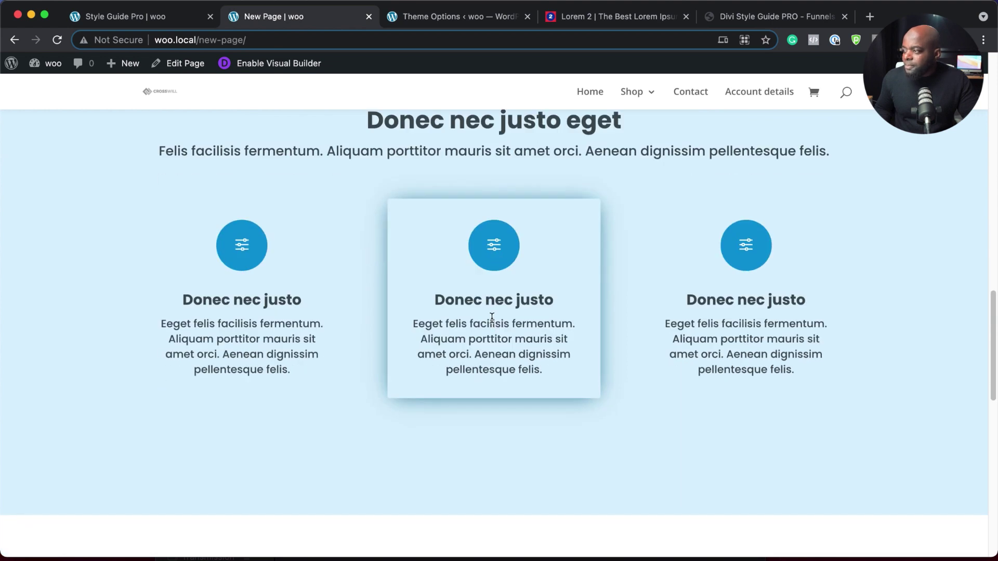
{"action": "left_click", "coordinate": [273, 66]}
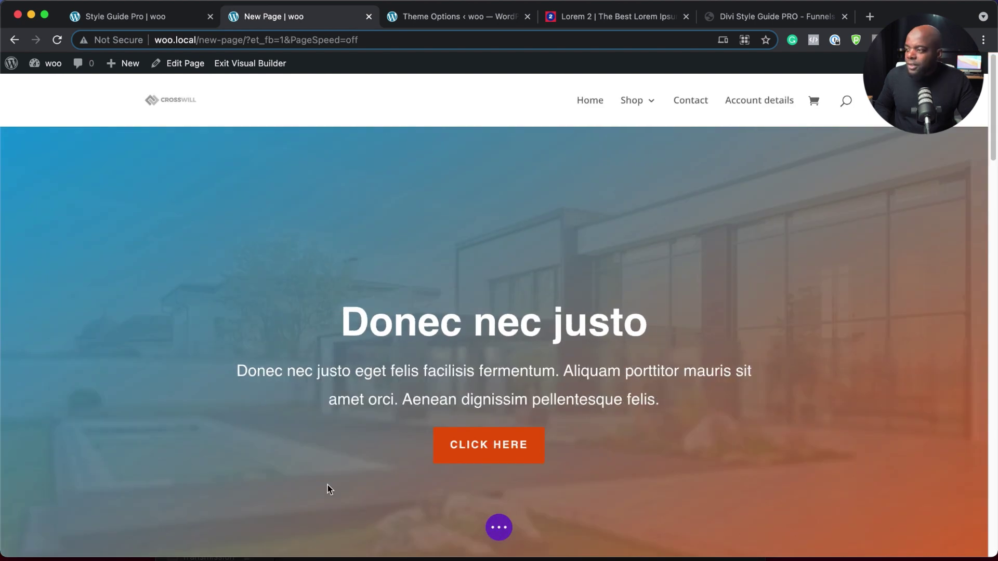
Insert a Button module below the middle blurb in the light blue three-column section
{"action": "scroll", "coordinate": [562, 433], "scroll_direction": "down", "scroll_amount": 10}
{"action": "scroll", "coordinate": [563, 434], "scroll_direction": "down", "scroll_amount": 10}
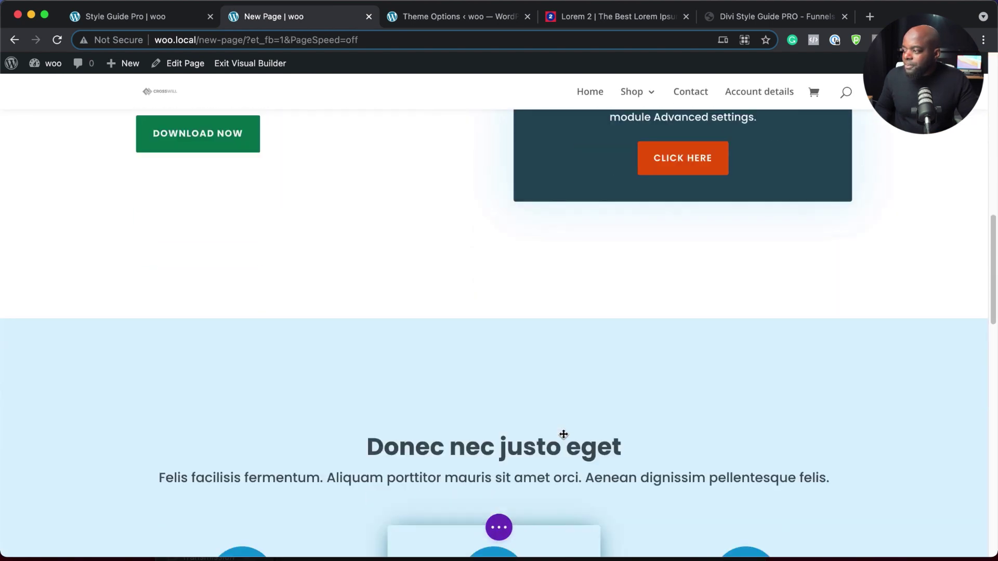
{"action": "scroll", "coordinate": [564, 434], "scroll_direction": "down", "scroll_amount": 3}
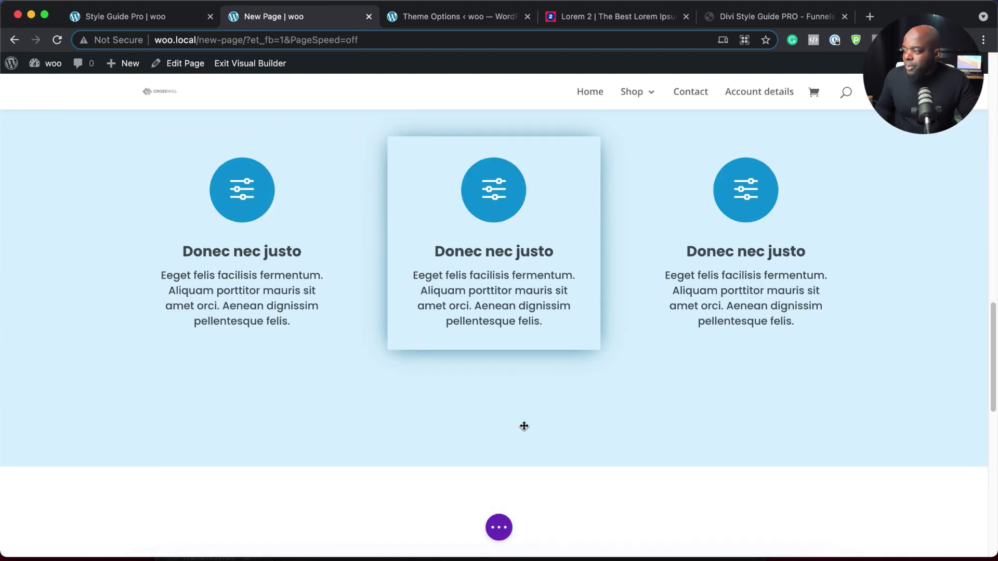
{"action": "left_click", "coordinate": [492, 325]}
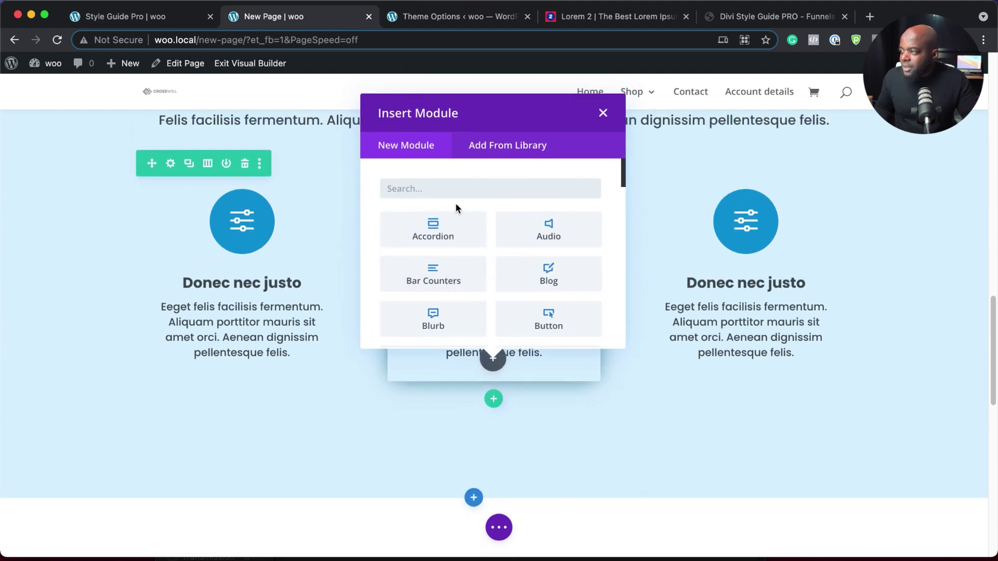
{"action": "type", "text": "butt"}
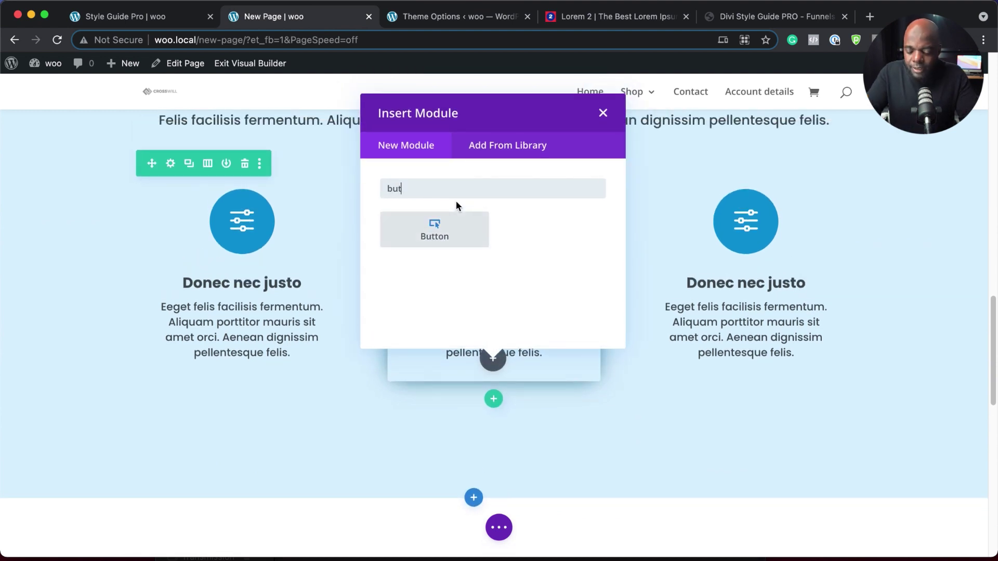
{"action": "left_click", "coordinate": [438, 229]}
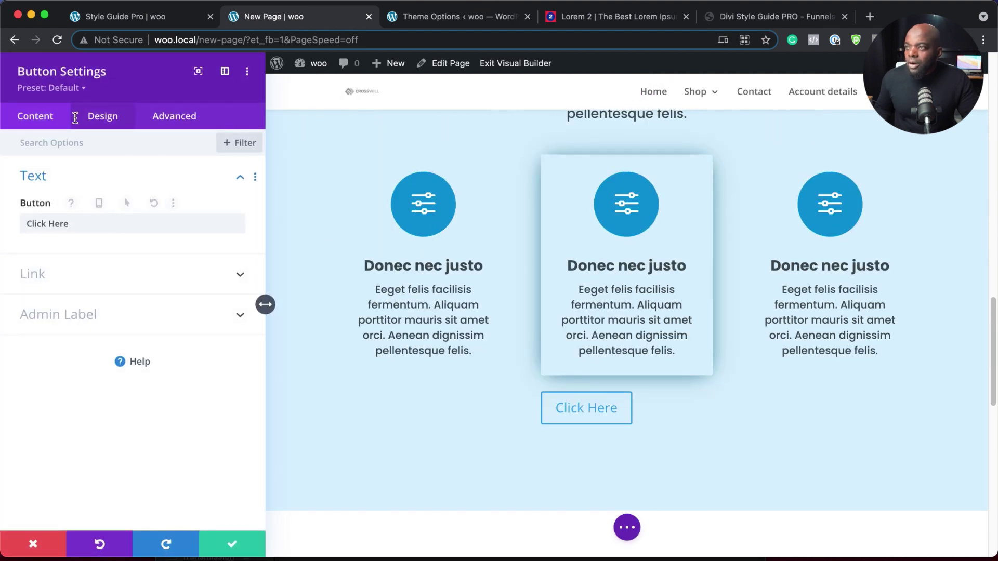
Apply the New Style Button preset to the inserted button and save its settings
{"action": "left_click", "coordinate": [71, 89]}
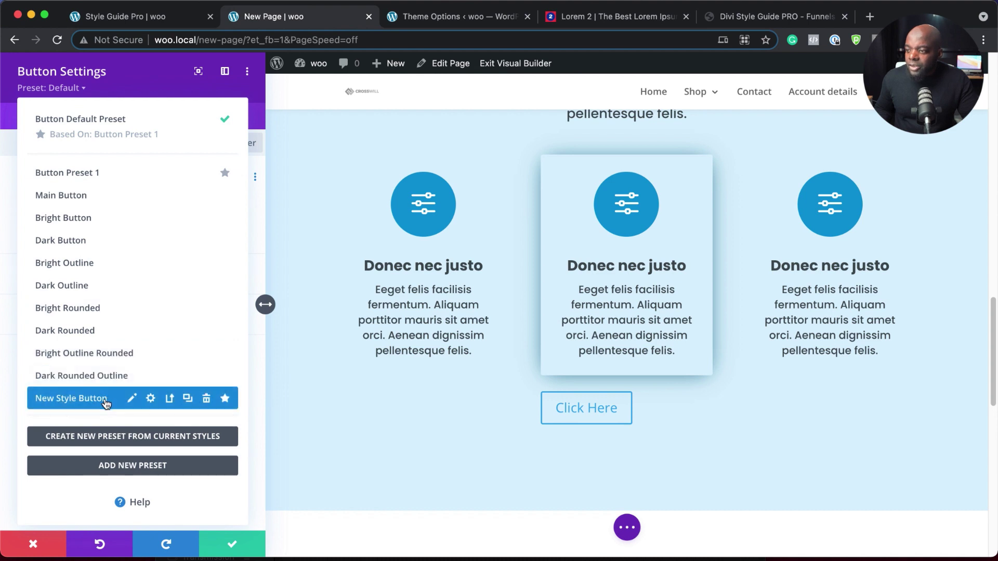
{"action": "left_click", "coordinate": [105, 403]}
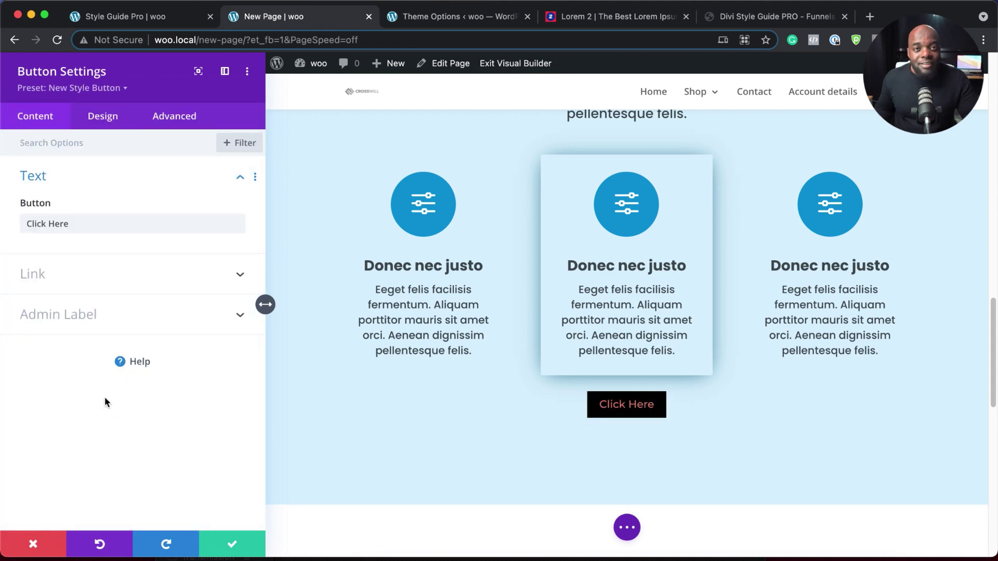
{"action": "left_click", "coordinate": [232, 546]}
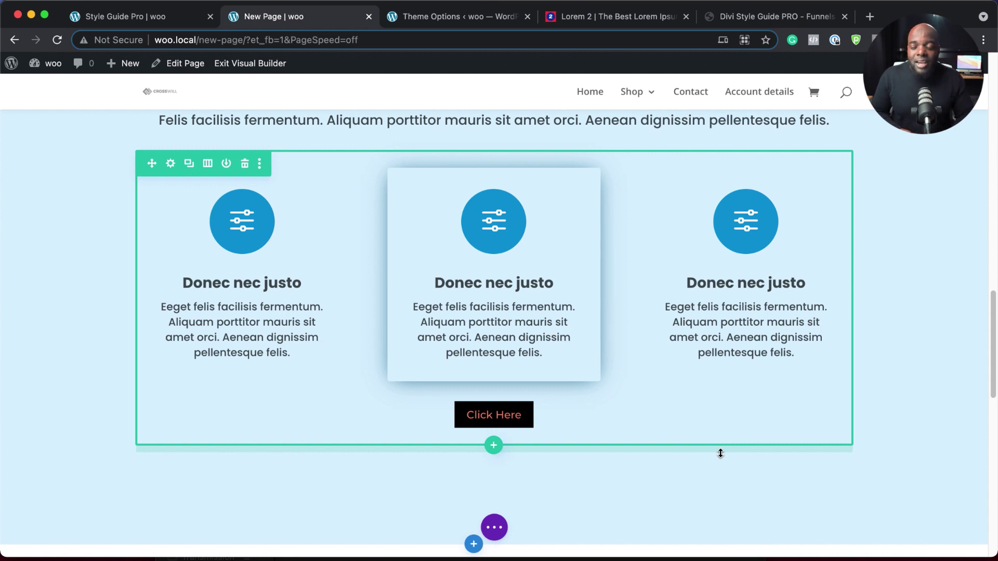
Delete the button below the middle blurb
{"action": "mouse_move", "coordinate": [499, 272]}
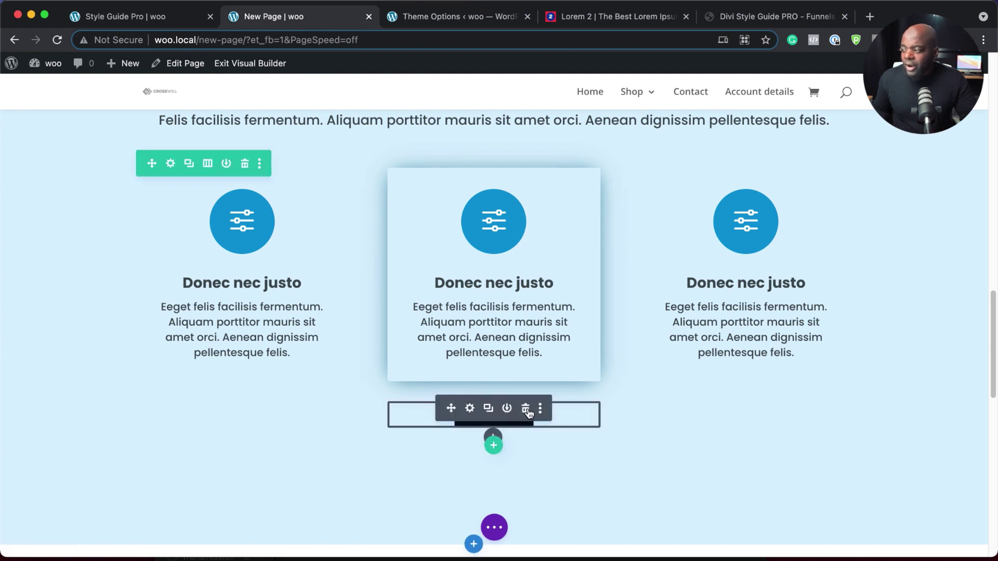
{"action": "left_click", "coordinate": [526, 409]}
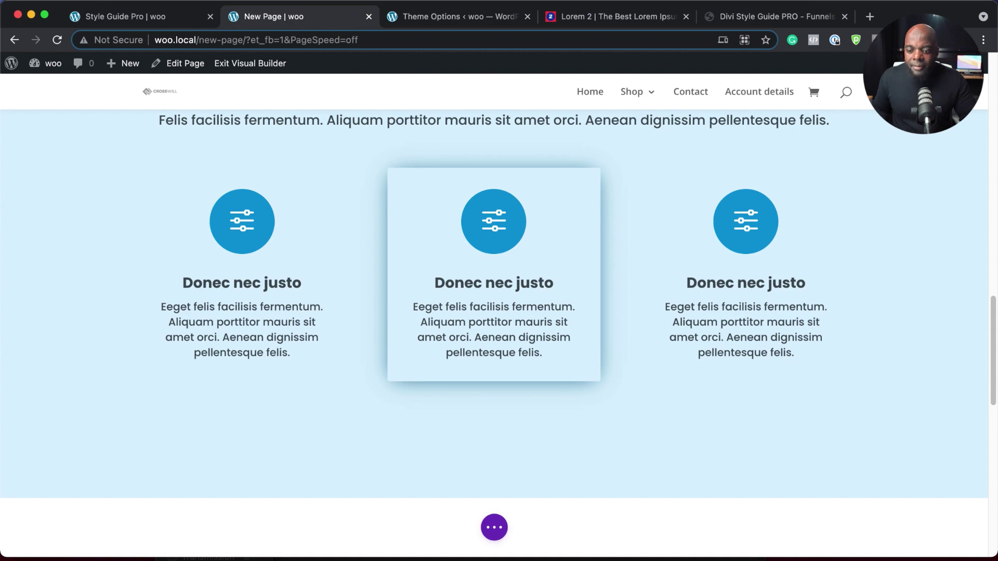
{"action": "scroll", "coordinate": [320, 342], "scroll_direction": "up", "scroll_amount": 10}
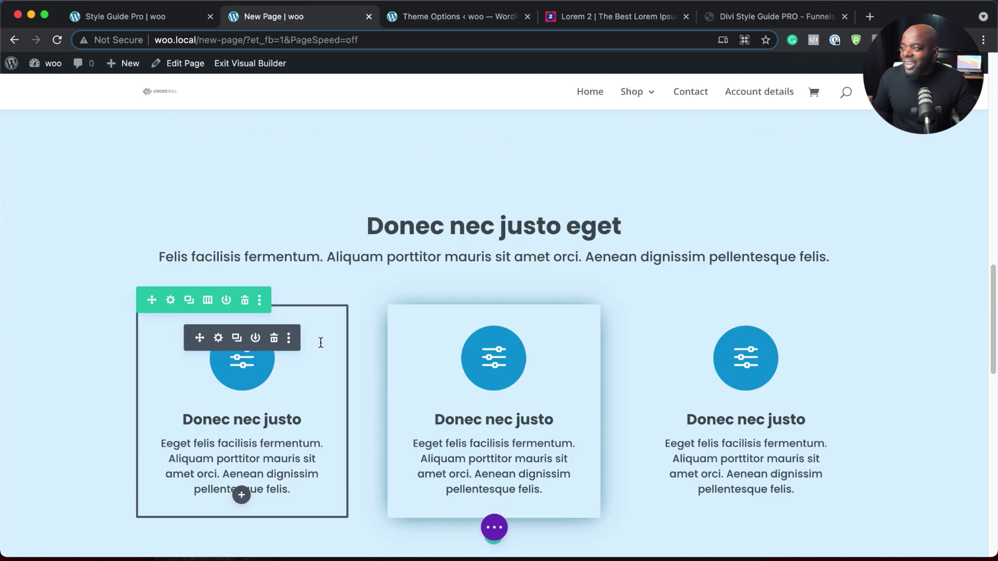
{"action": "scroll", "coordinate": [321, 343], "scroll_direction": "up", "scroll_amount": 5}
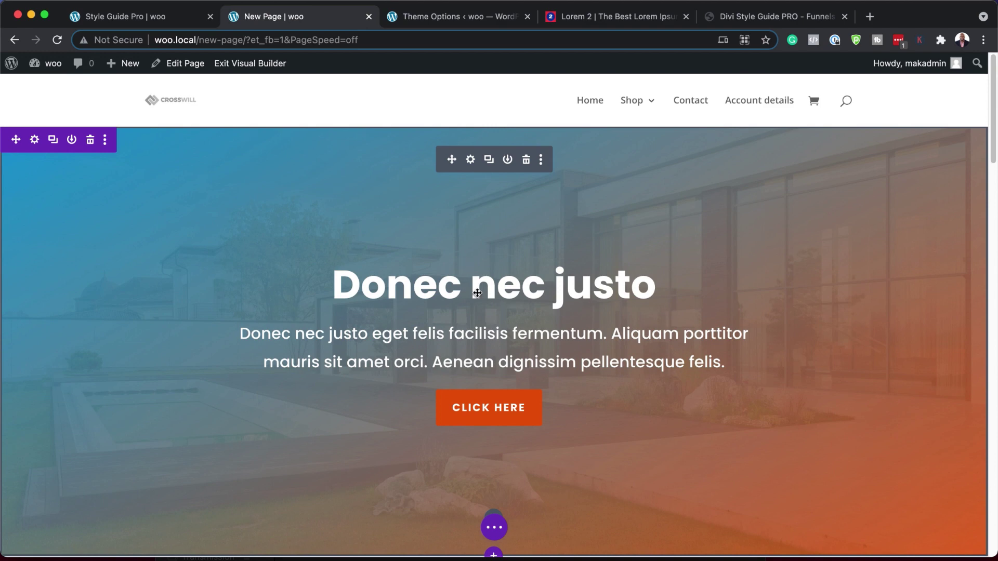
Open the portability options for the New Page layout
{"action": "scroll", "coordinate": [522, 335], "scroll_direction": "down", "scroll_amount": 5}
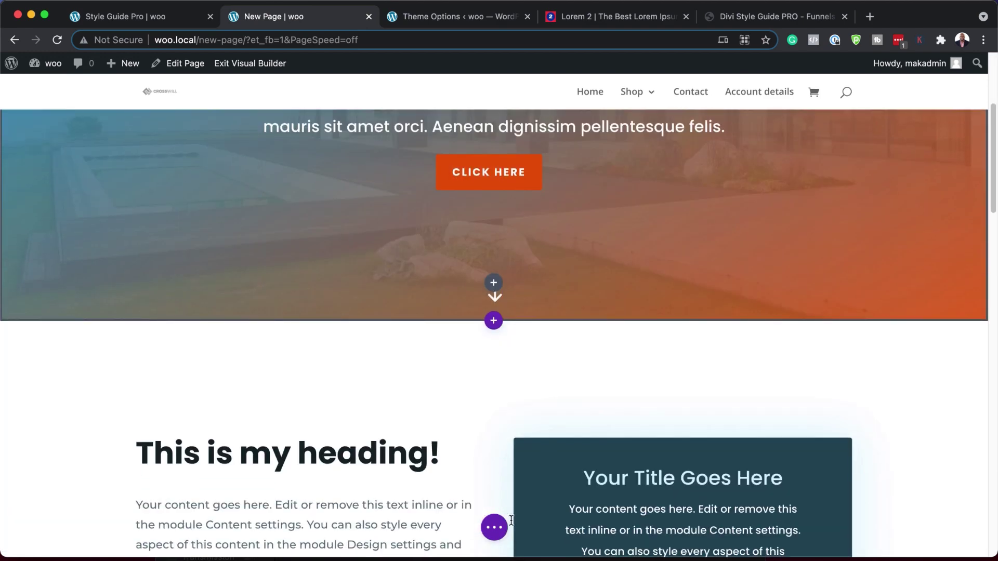
{"action": "left_click", "coordinate": [494, 527]}
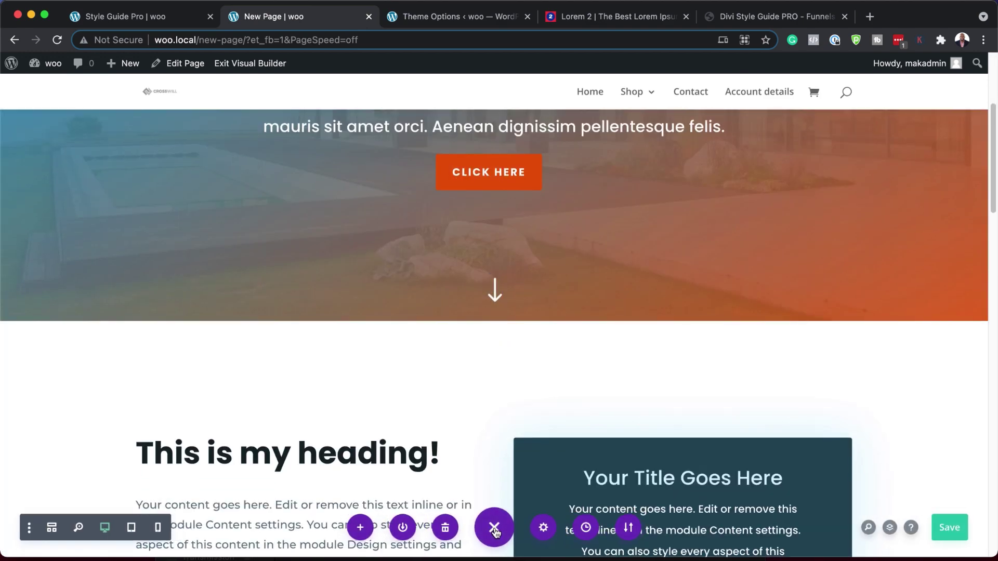
{"action": "scroll", "coordinate": [504, 470], "scroll_direction": "down", "scroll_amount": 8}
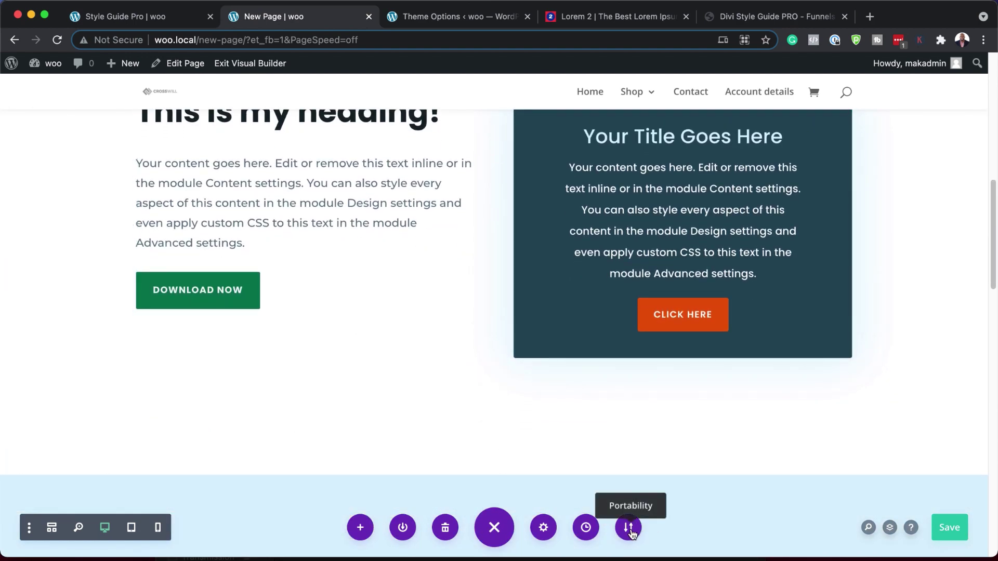
{"action": "left_click", "coordinate": [628, 527]}
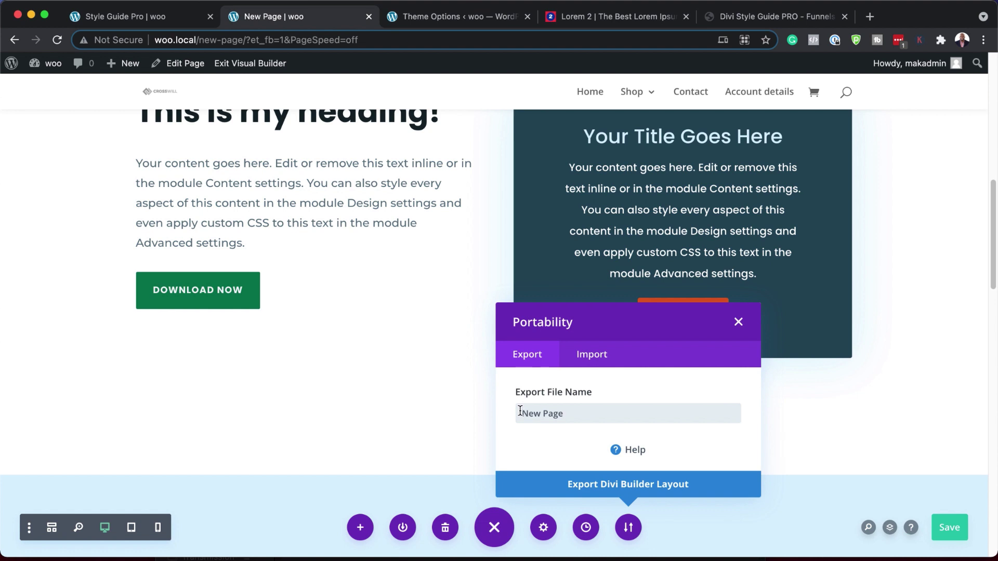
Set the export file name to 2021 New Style Guide and export the Divi Builder layout
{"action": "type", "text": "2021"}
{"action": "key", "text": "Right"}
{"action": "key", "text": "Right"}
{"action": "key", "text": "Right"}
{"action": "key", "text": "Right"}
{"action": "type", "text": "Style Guide"}
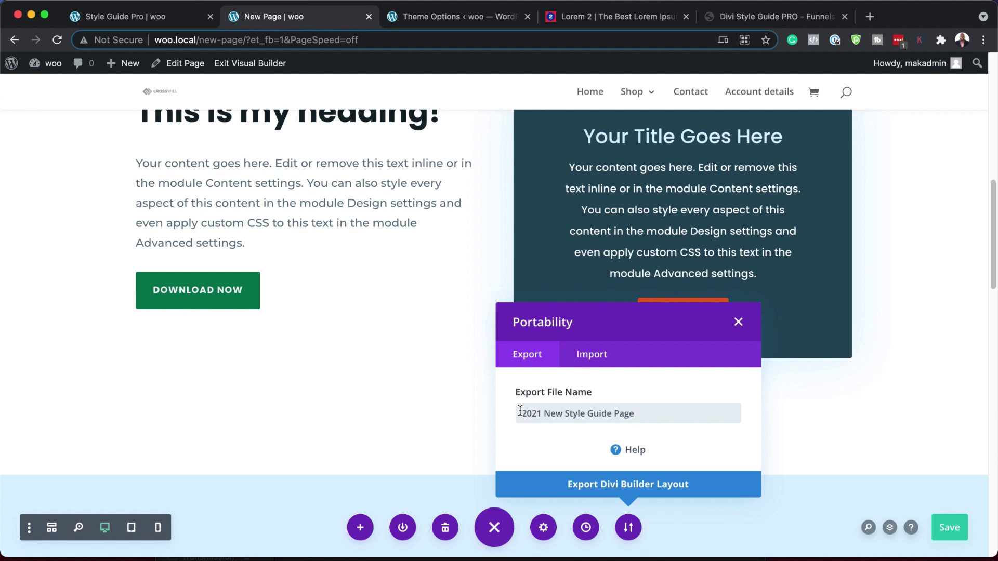
{"action": "key", "text": "BackSpace"}
{"action": "key", "text": "BackSpace"}
{"action": "key", "text": "BackSpace"}
{"action": "key", "text": "BackSpace"}
{"action": "left_click", "coordinate": [577, 484]}
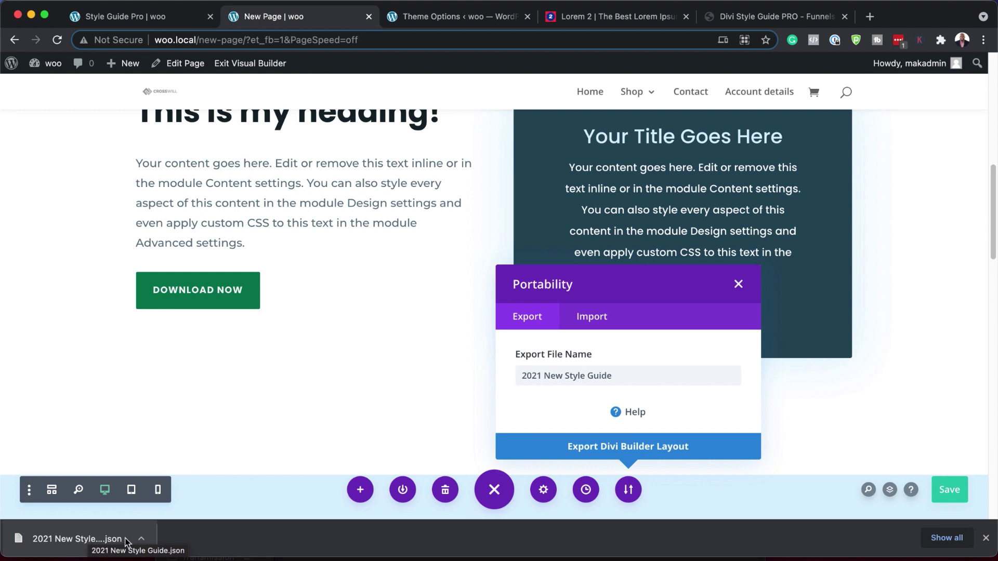
Reopen the portability options and display the layout import settings, including the Import Presets option
{"action": "left_click", "coordinate": [738, 284]}
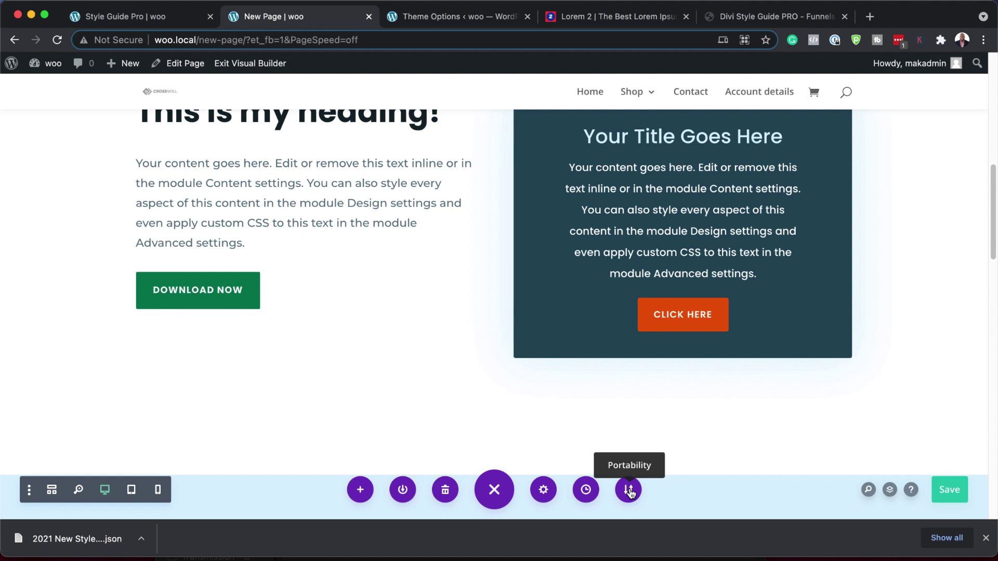
{"action": "left_click", "coordinate": [629, 491]}
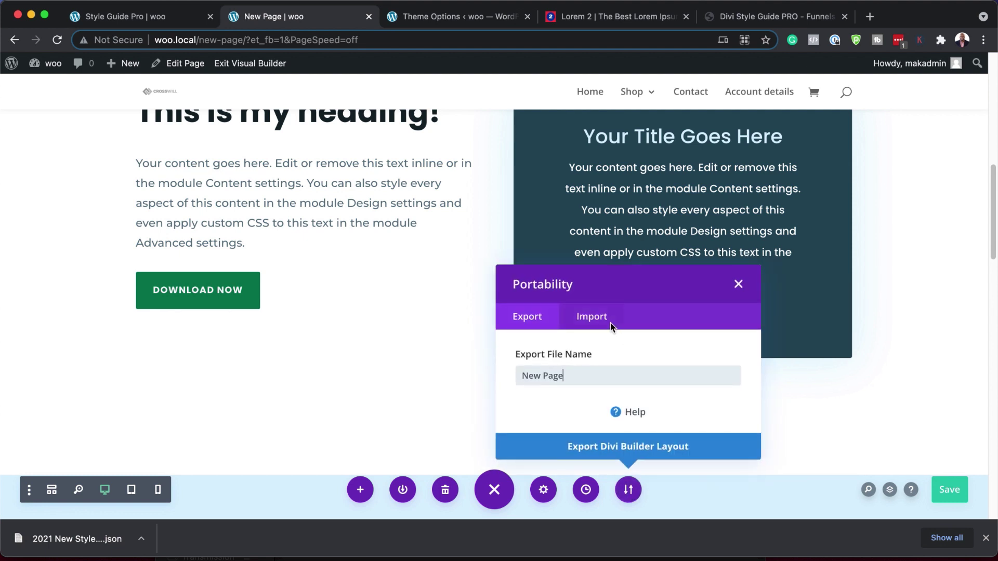
{"action": "left_click", "coordinate": [611, 324]}
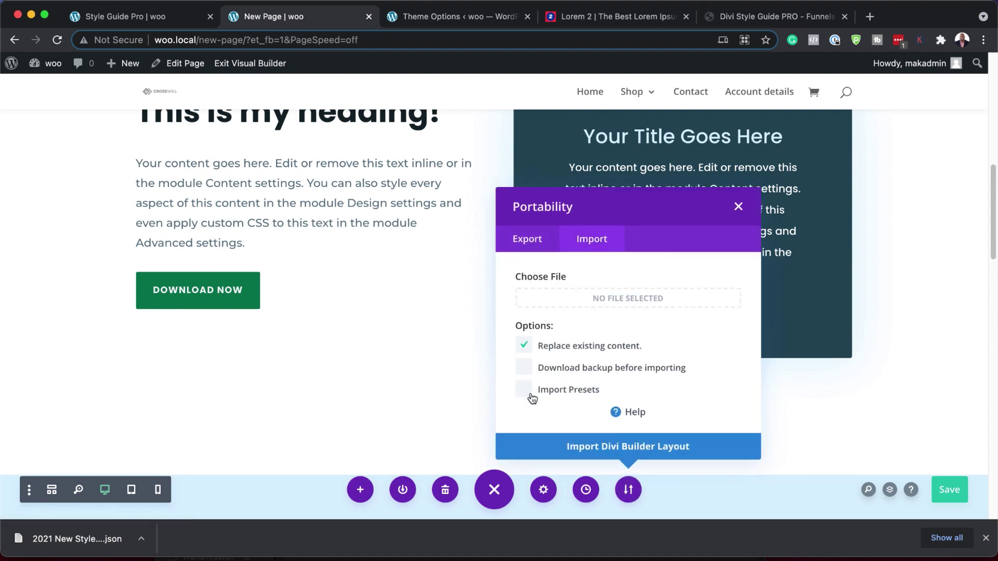
Turn on Import Presets in the layout import options, and dismiss the portability dialog and the downloads bar without importing
{"action": "left_click", "coordinate": [526, 393]}
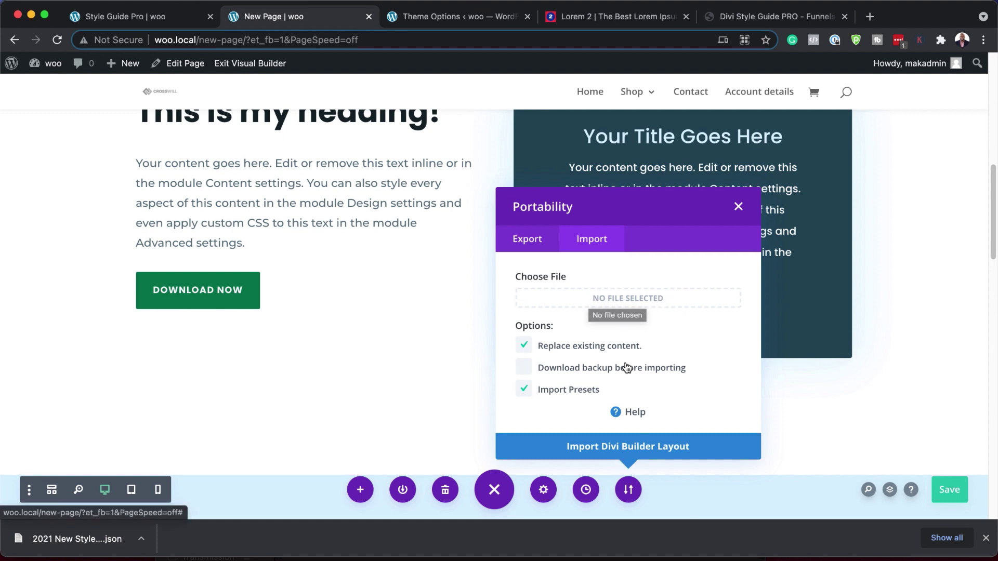
{"action": "left_click", "coordinate": [740, 207]}
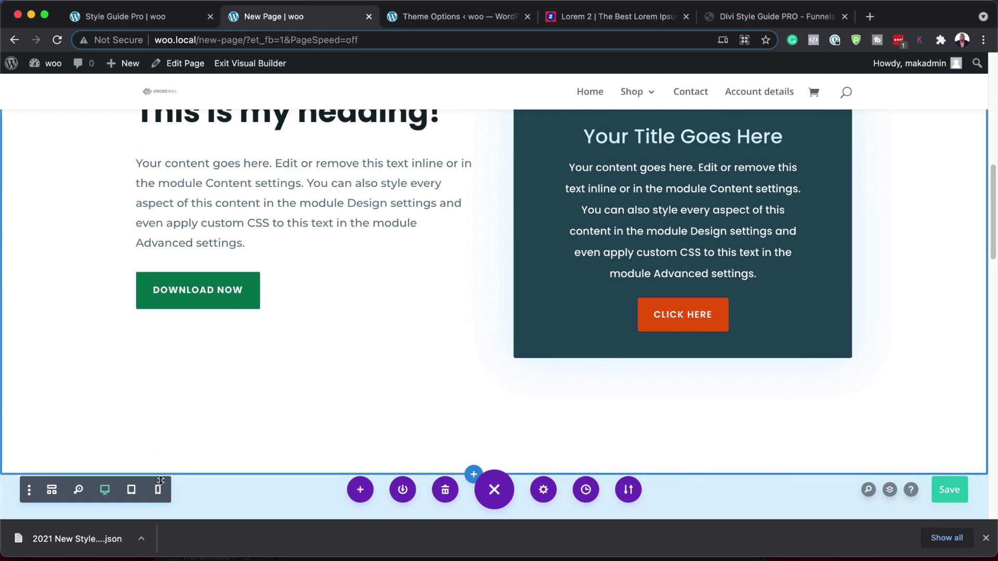
{"action": "left_click", "coordinate": [985, 538]}
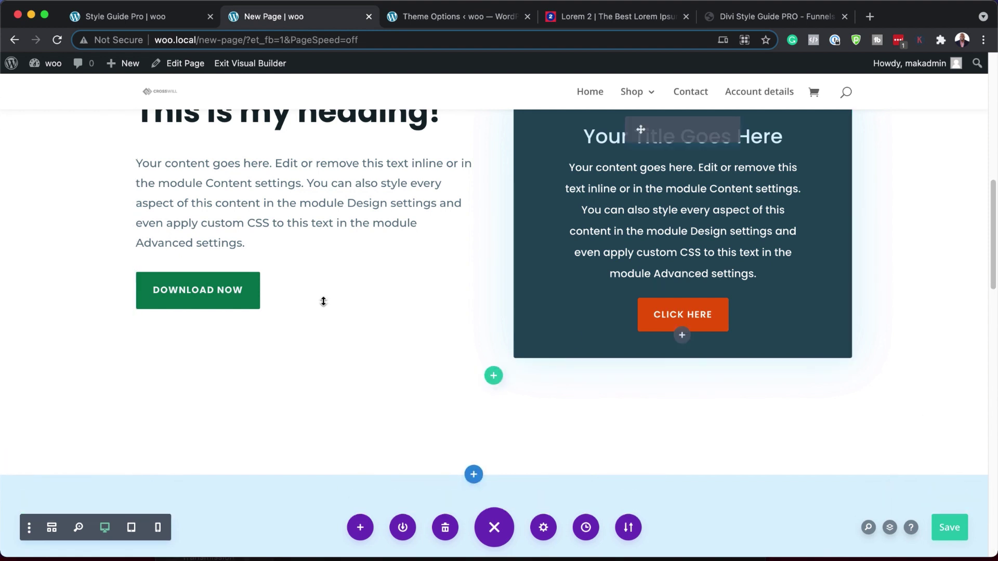
Switch to the Style Guide Pro page and look over its sections from the buttons up to the page headings
{"action": "left_click", "coordinate": [140, 17]}
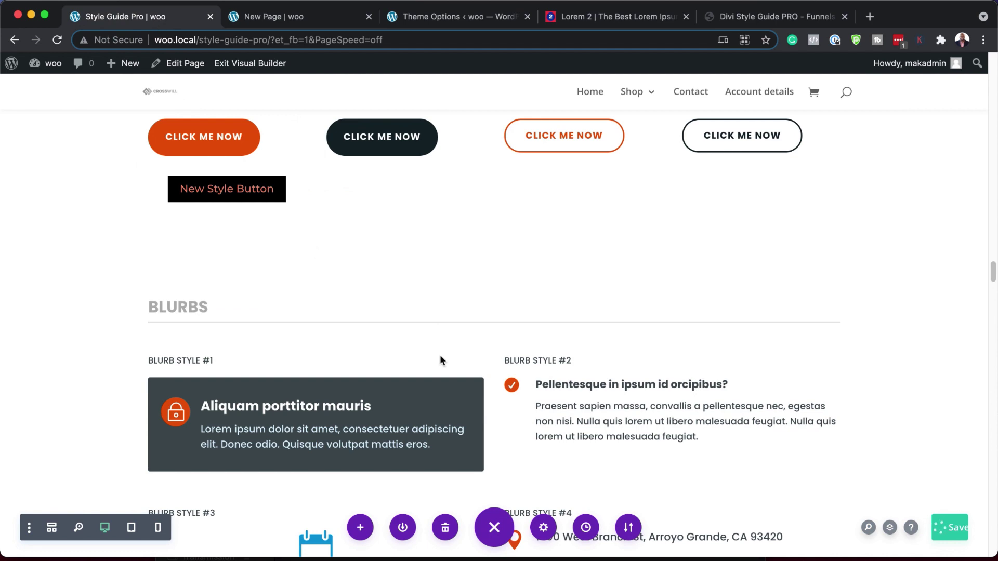
{"action": "scroll", "coordinate": [439, 354], "scroll_direction": "up", "scroll_amount": 4}
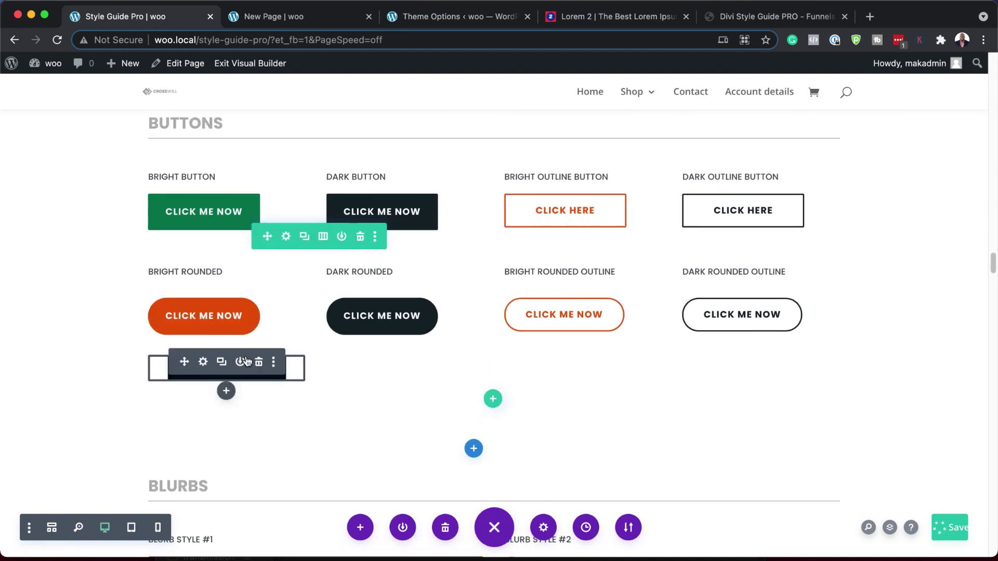
{"action": "scroll", "coordinate": [453, 382], "scroll_direction": "up", "scroll_amount": 1}
{"action": "scroll", "coordinate": [646, 363], "scroll_direction": "up", "scroll_amount": 10}
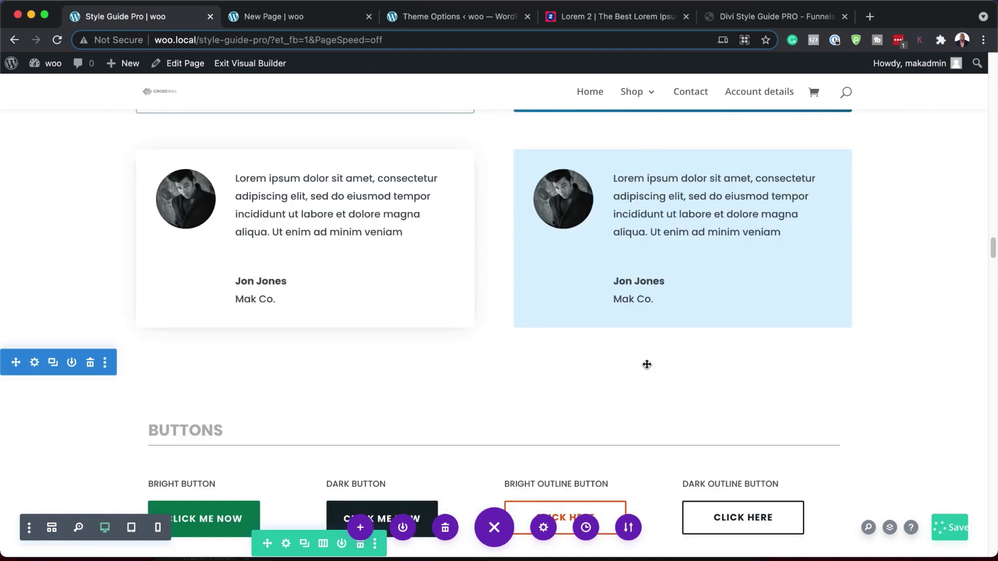
{"action": "scroll", "coordinate": [647, 363], "scroll_direction": "up", "scroll_amount": 15}
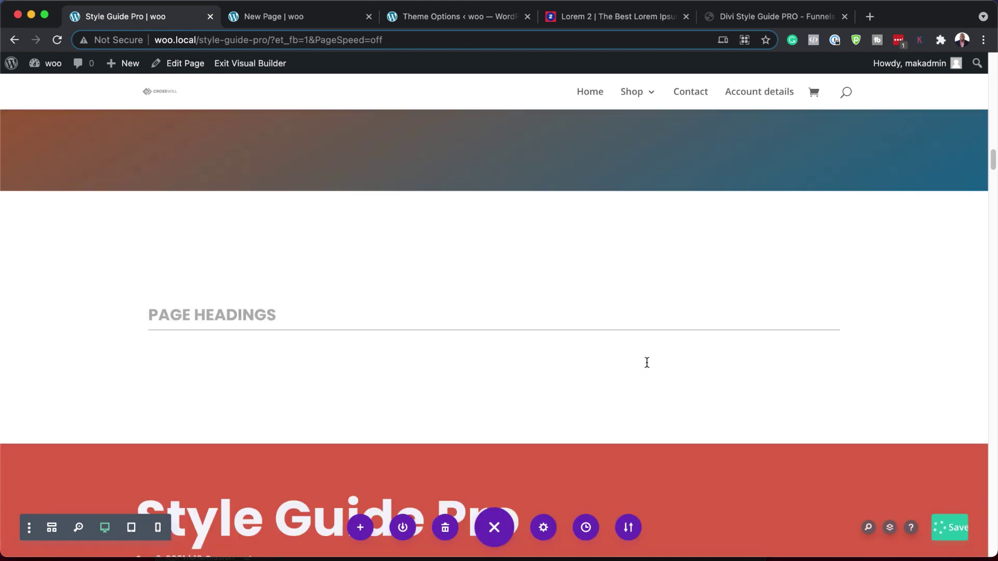